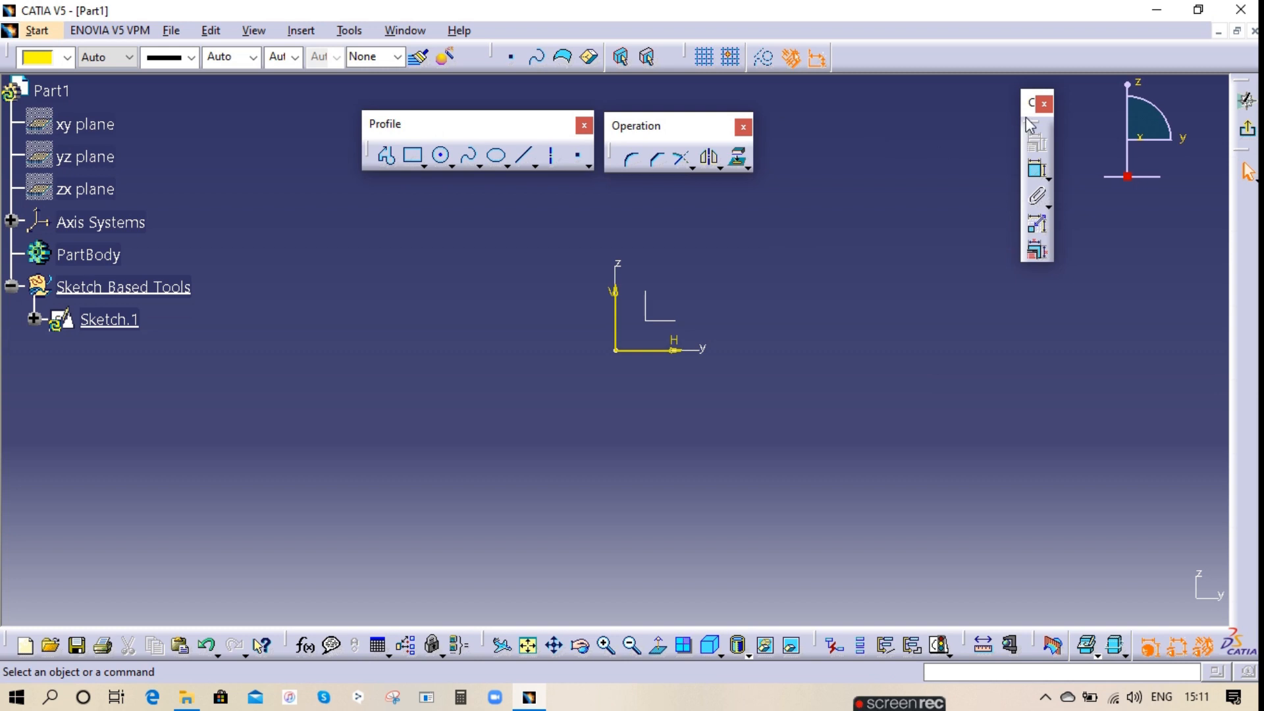
- Arrange the floating Constraint and Operation tool sets side by side next to the Profile tools above the sketch origin
left_click_drag(1032, 112, 784, 139)
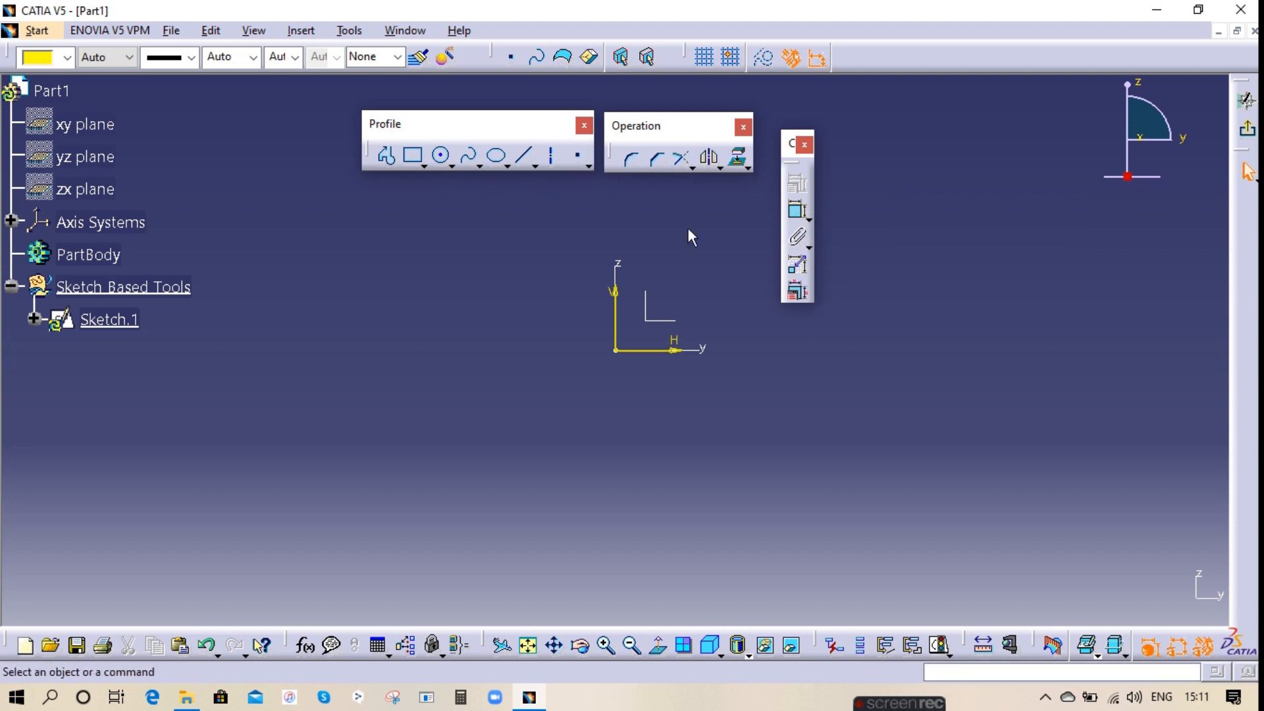
left_click_drag(636, 130, 633, 136)
left_click_drag(785, 145, 779, 138)
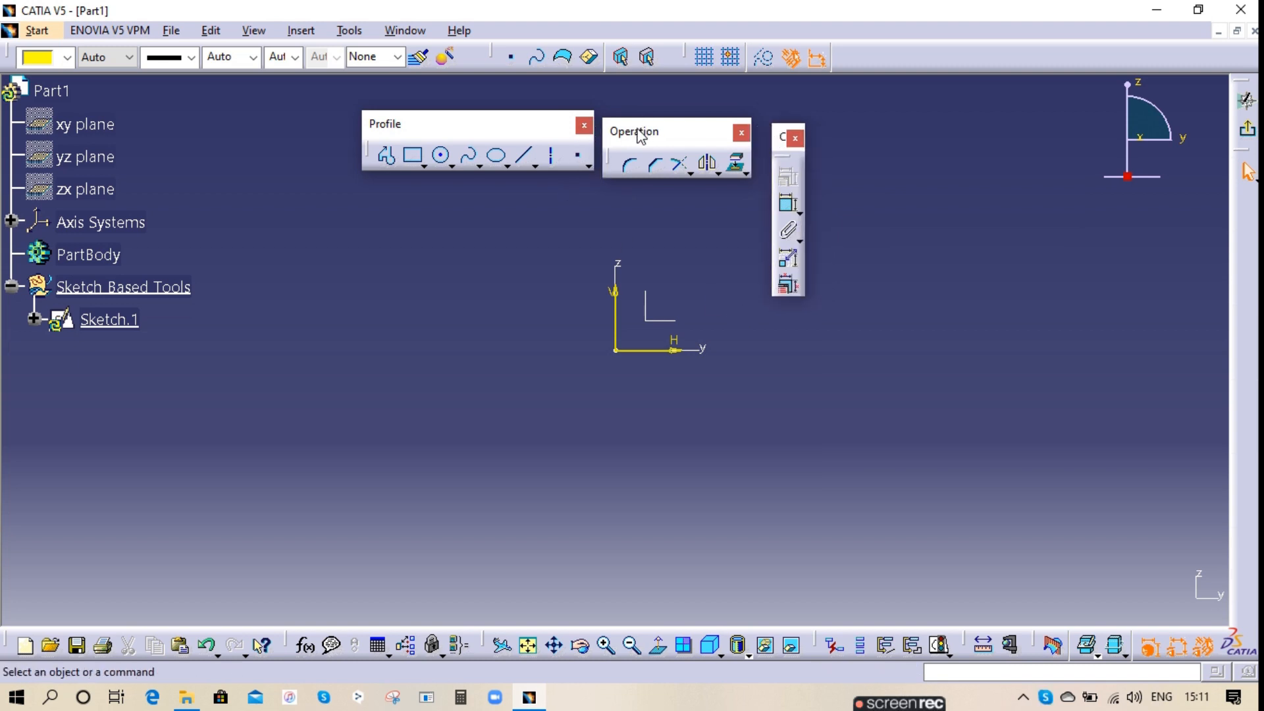
left_click_drag(638, 133, 639, 135)
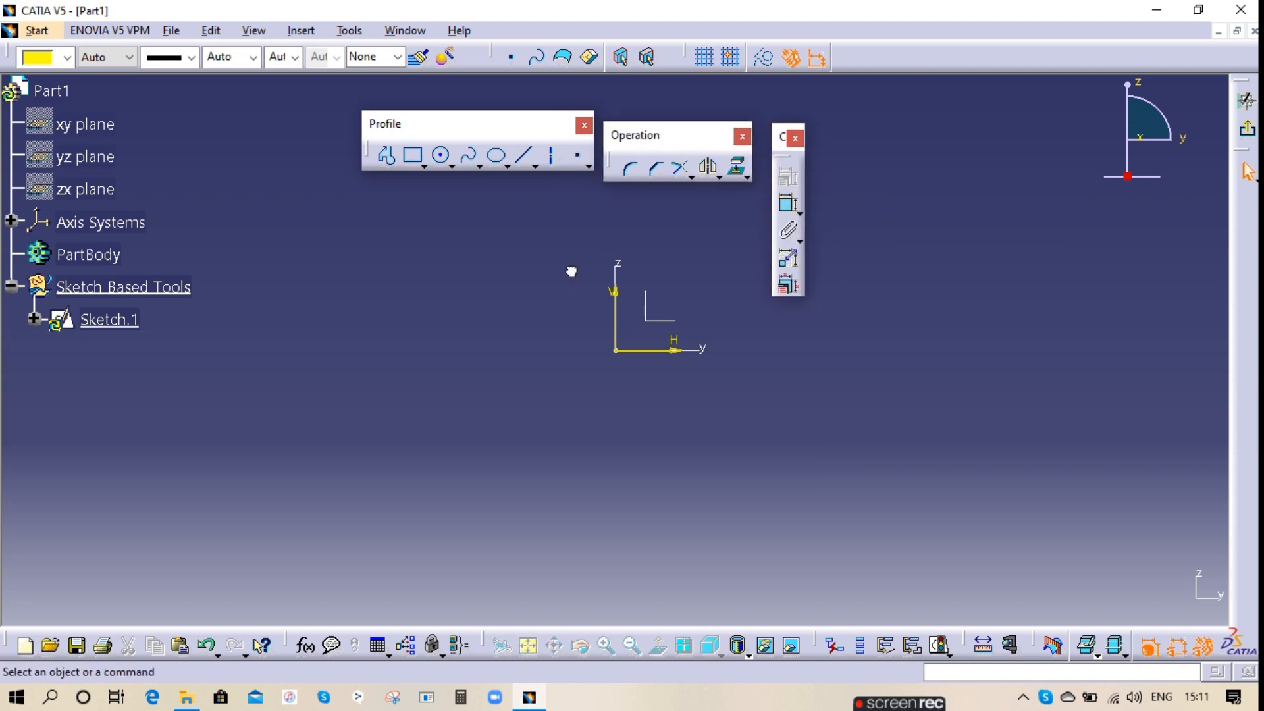
- Sketch a closed irregular nine-line outline around the origin with the Profile tool
left_click(386, 160)
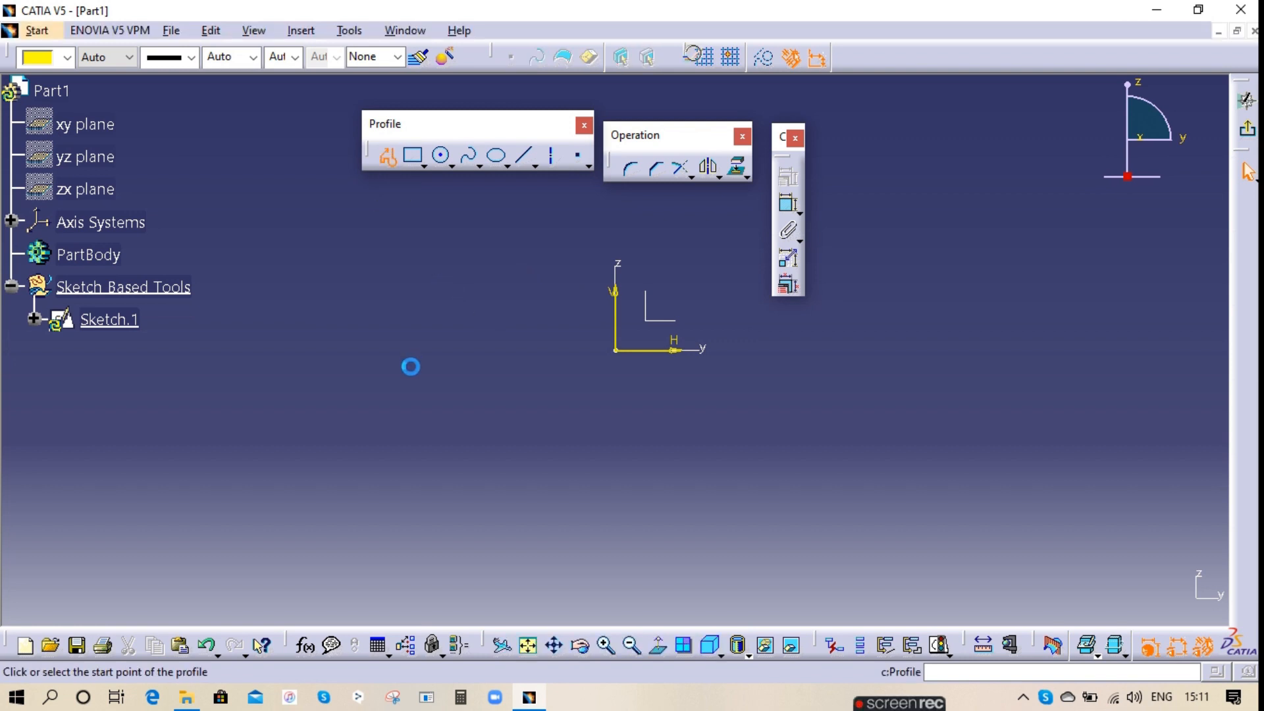
left_click(371, 290)
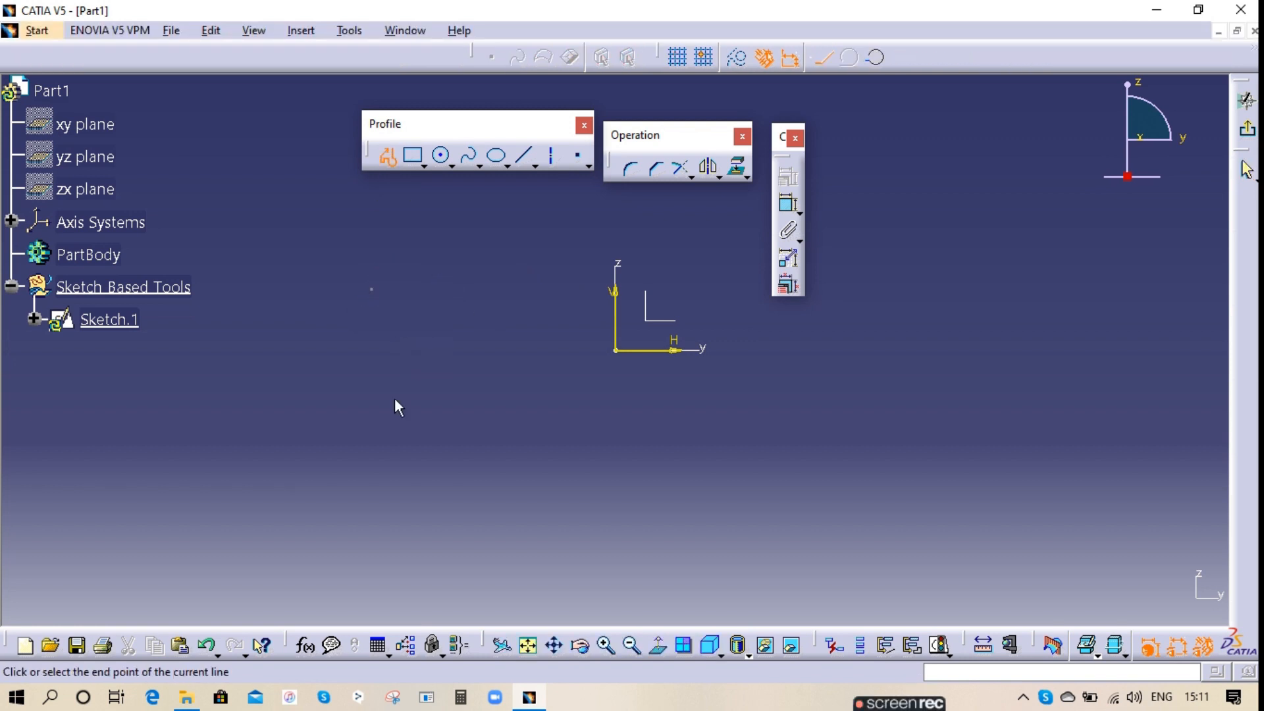
left_click(395, 479)
left_click(584, 498)
left_click(841, 408)
left_click(512, 335)
left_click(612, 248)
left_click(890, 390)
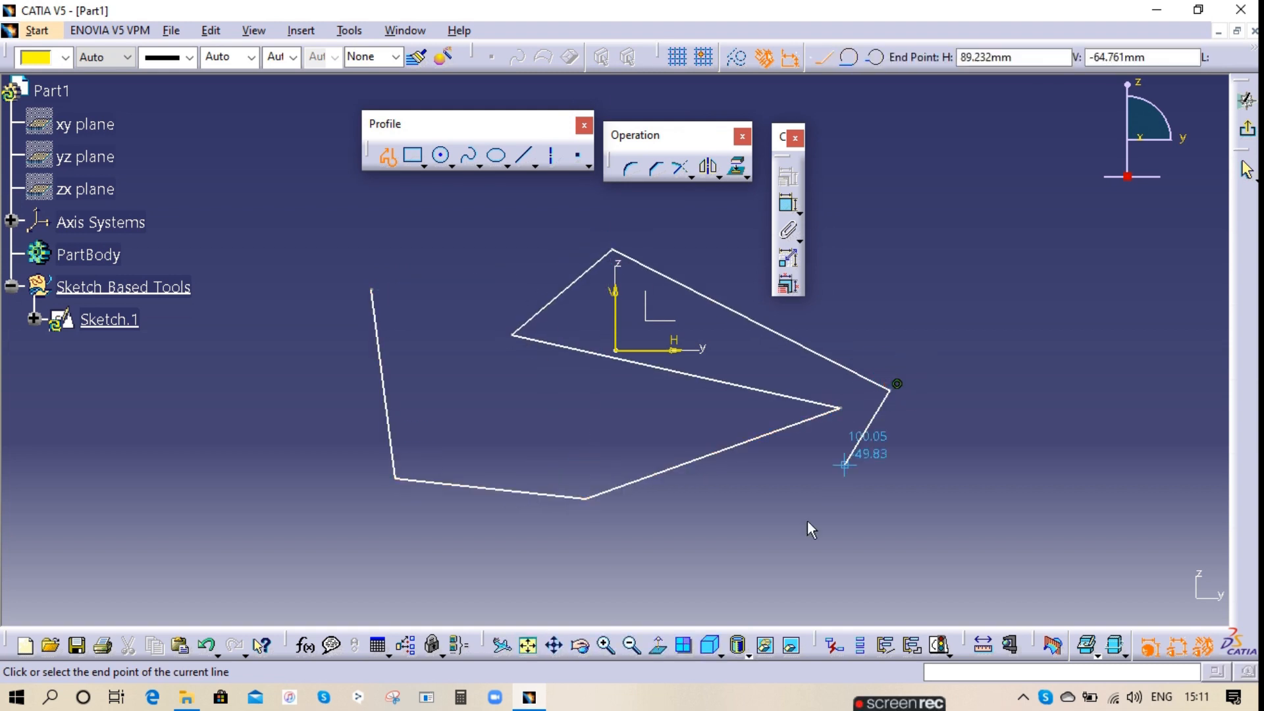
left_click(793, 541)
left_click(237, 455)
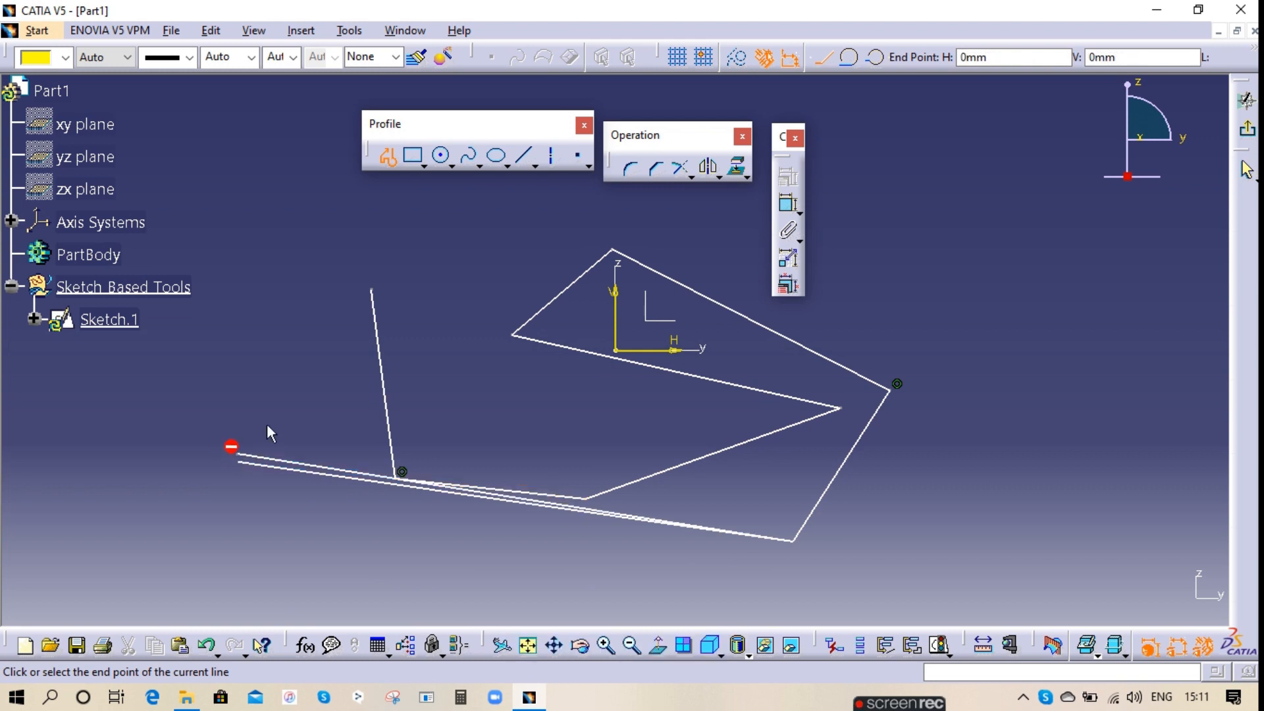
left_click(373, 291)
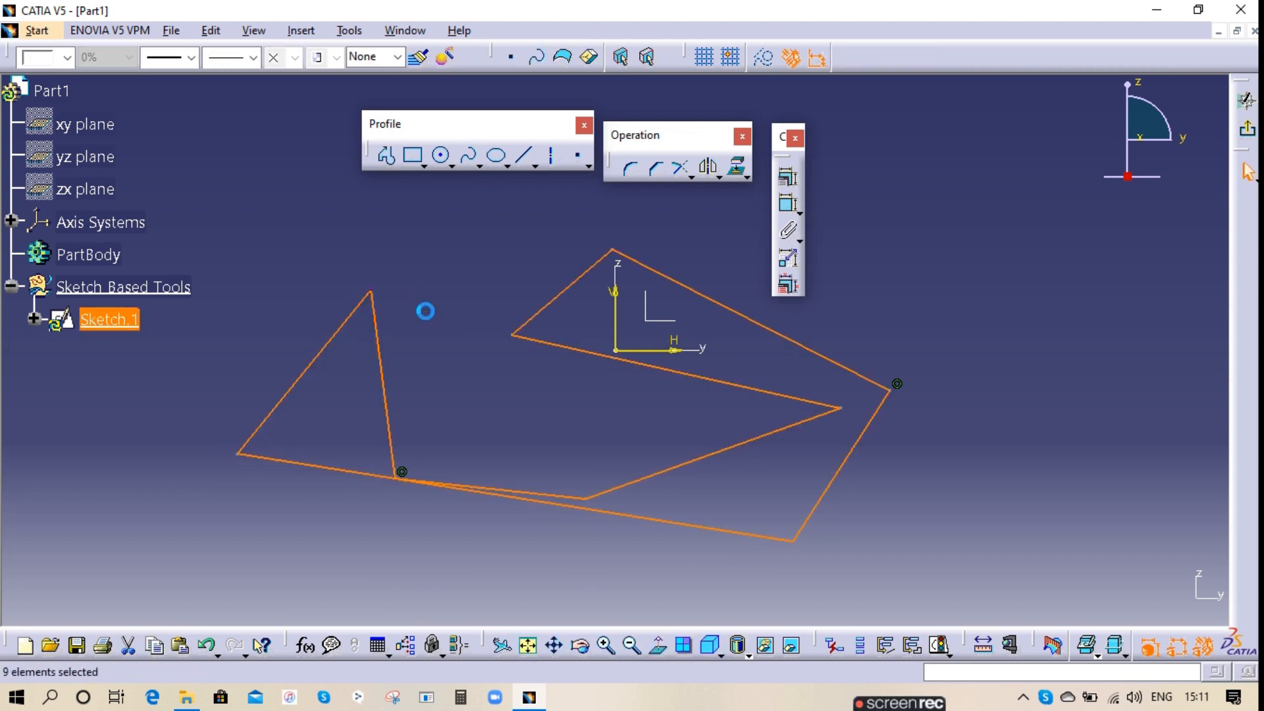
- Reshape the irregular outline by moving its lines, and delete the whole outline after selecting it with Auto Search
left_click_drag(601, 493, 541, 419)
left_click_drag(462, 451, 428, 508)
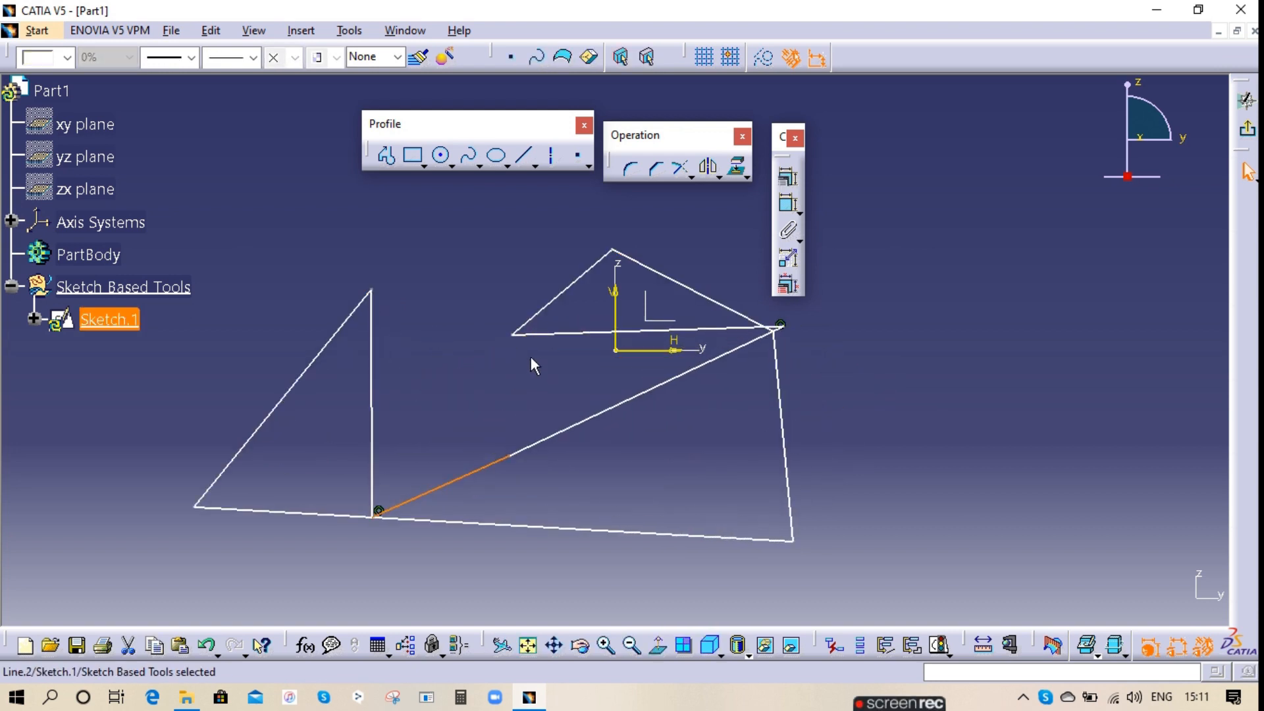
right_click(538, 334)
mouse_move(616, 618)
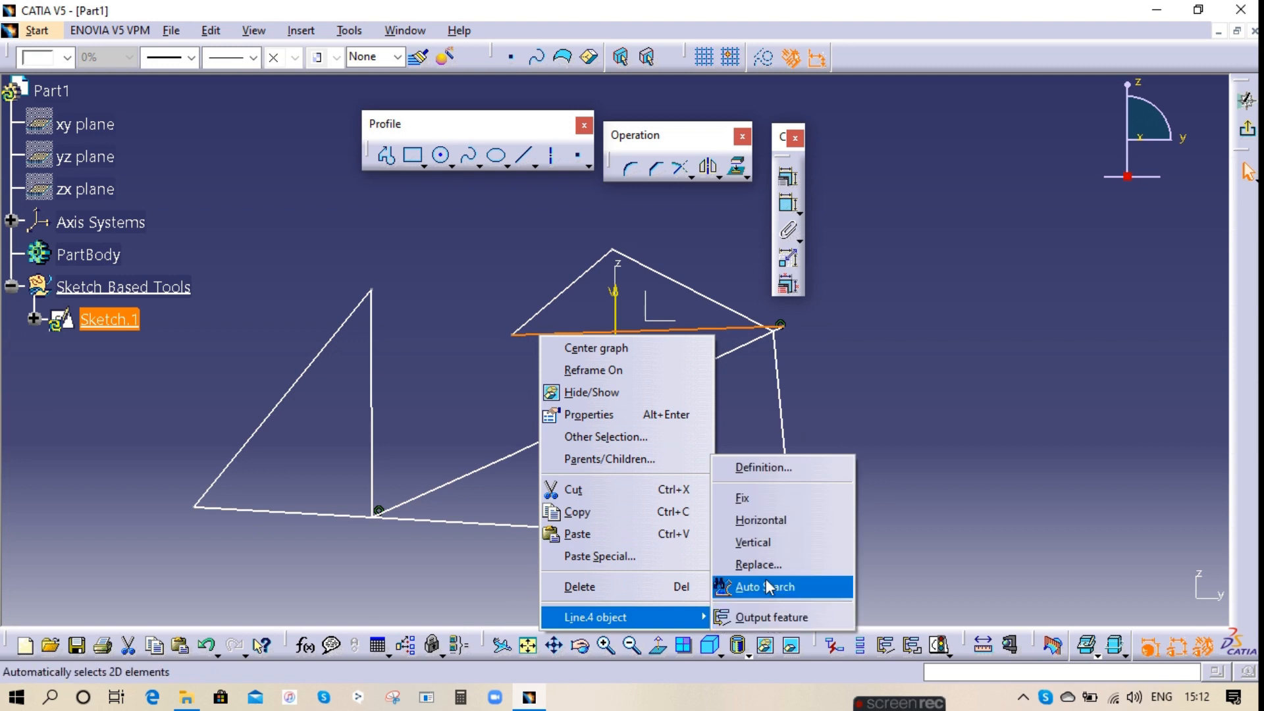
left_click(767, 585)
key("Delete")
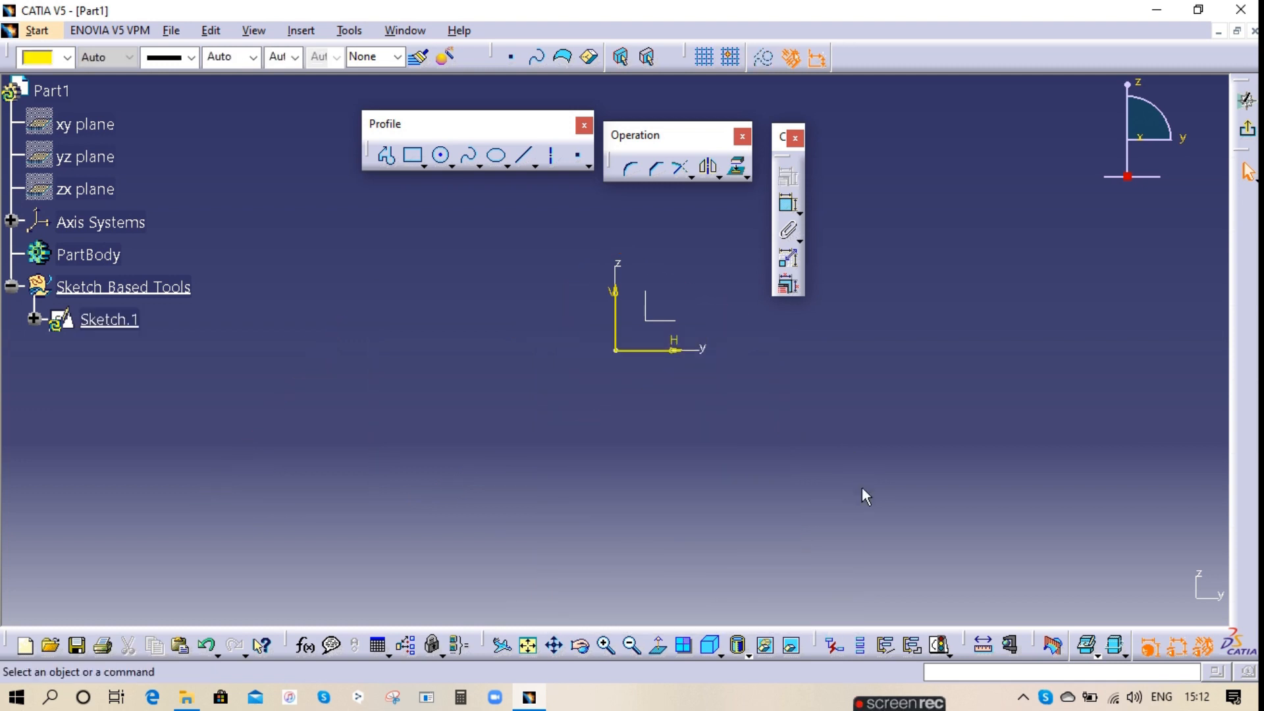
- Sketch a closed six-line profile beginning with vertical, horizontal and vertical segments left of the origin, and delete it
left_click(386, 155)
left_click(321, 233)
left_click(320, 473)
left_click(658, 472)
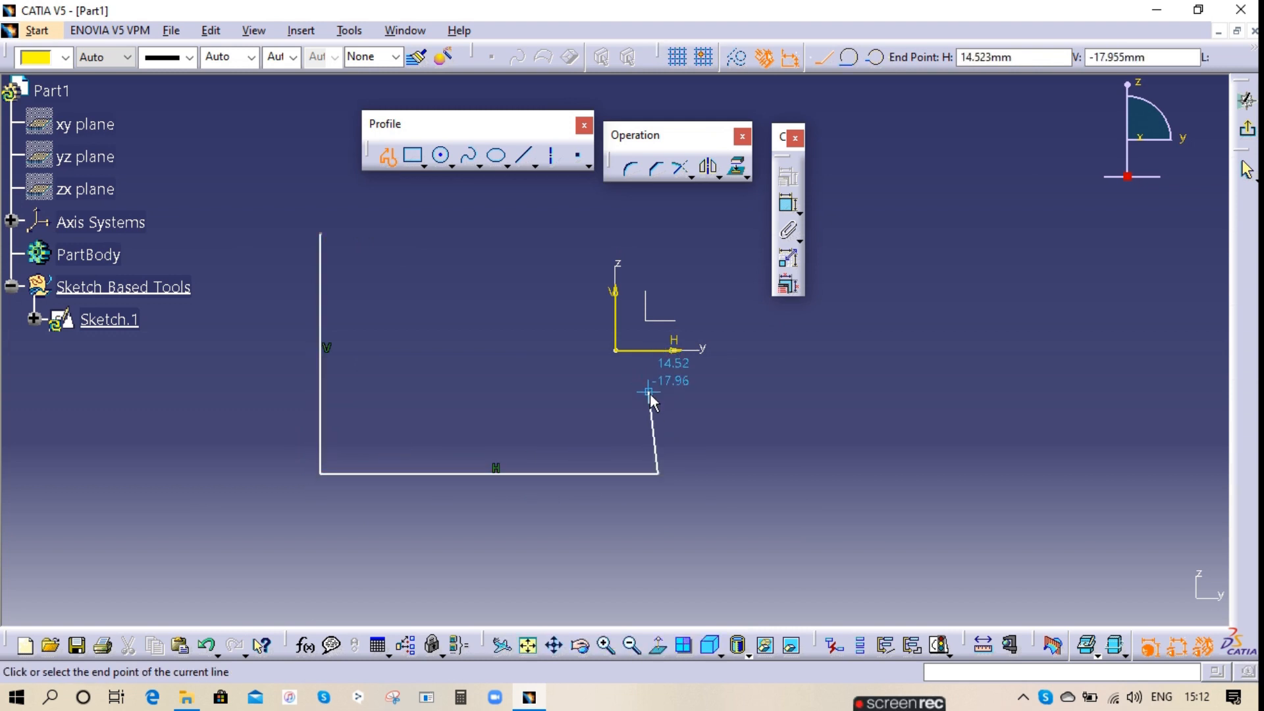
left_click(658, 390)
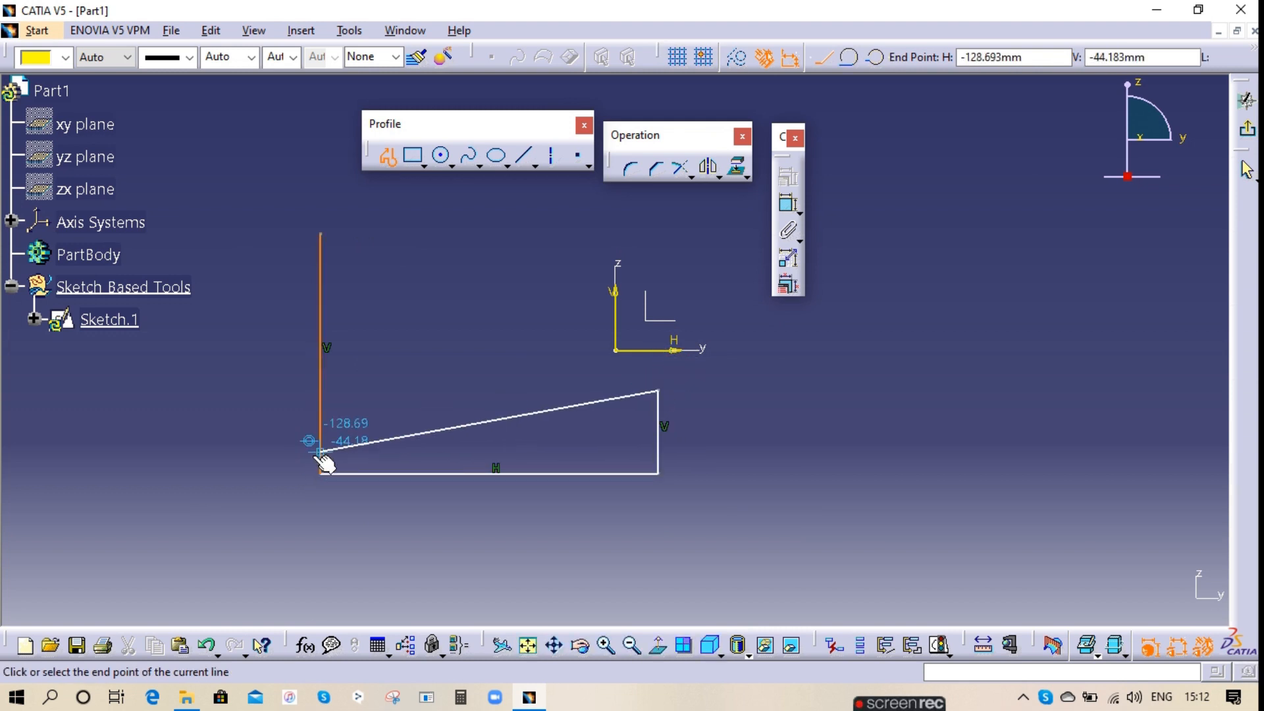
left_click(278, 440)
left_click(363, 288)
left_click(321, 235)
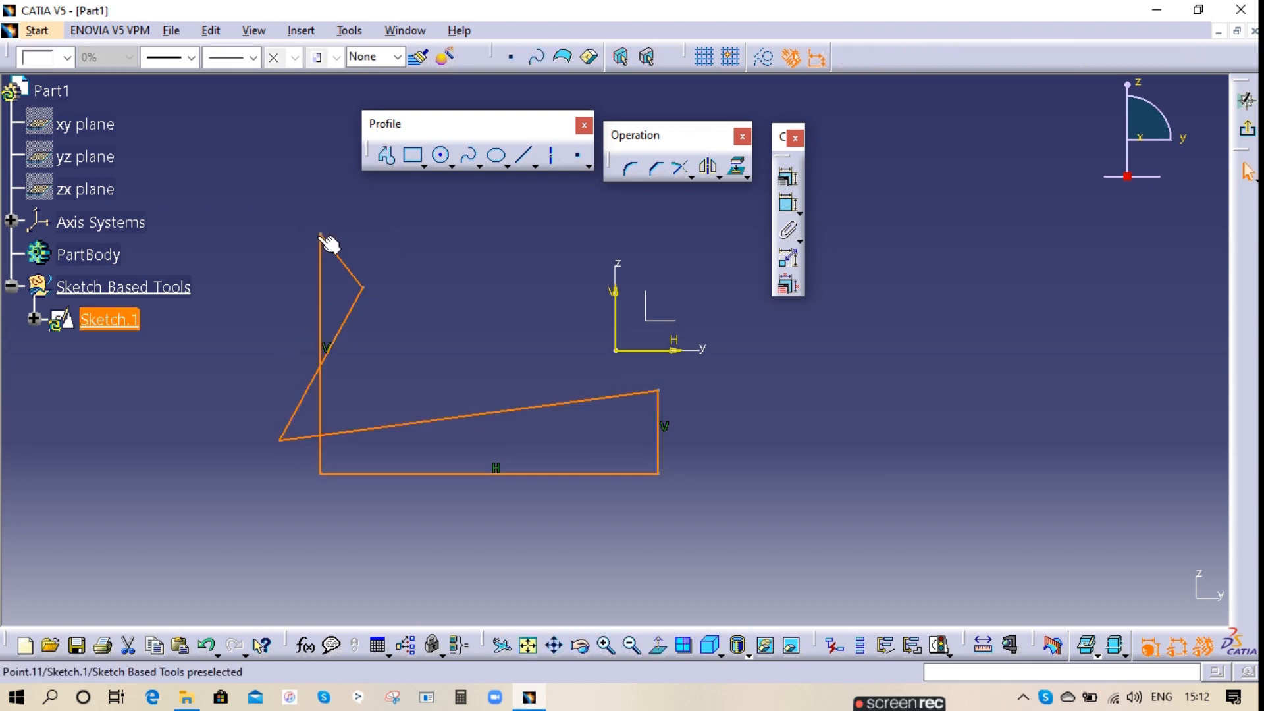
right_click(337, 257)
left_click(372, 519)
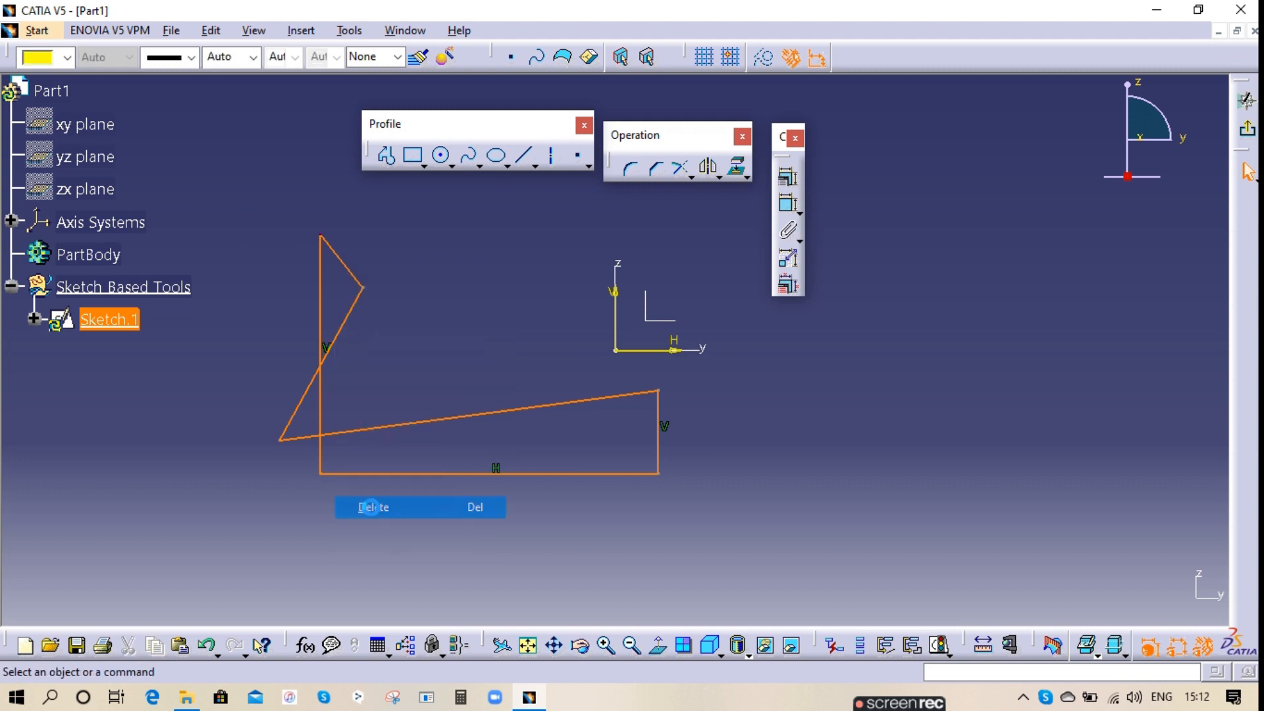
- Detach the Predefined Profile tool set and float it just below the Profile tools
left_click(424, 166)
left_click_drag(435, 187, 377, 239)
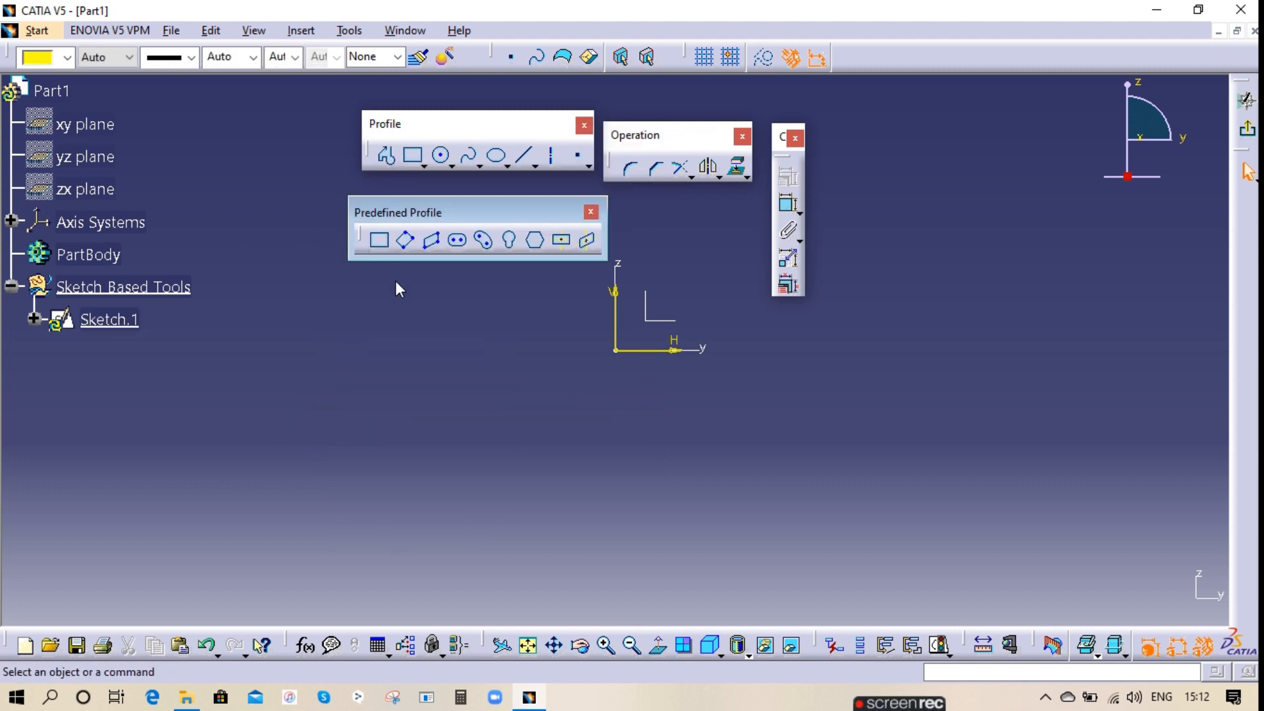
- Sketch an axis-aligned rectangle to the lower left of the sketch origin
left_click(383, 242)
left_click(293, 336)
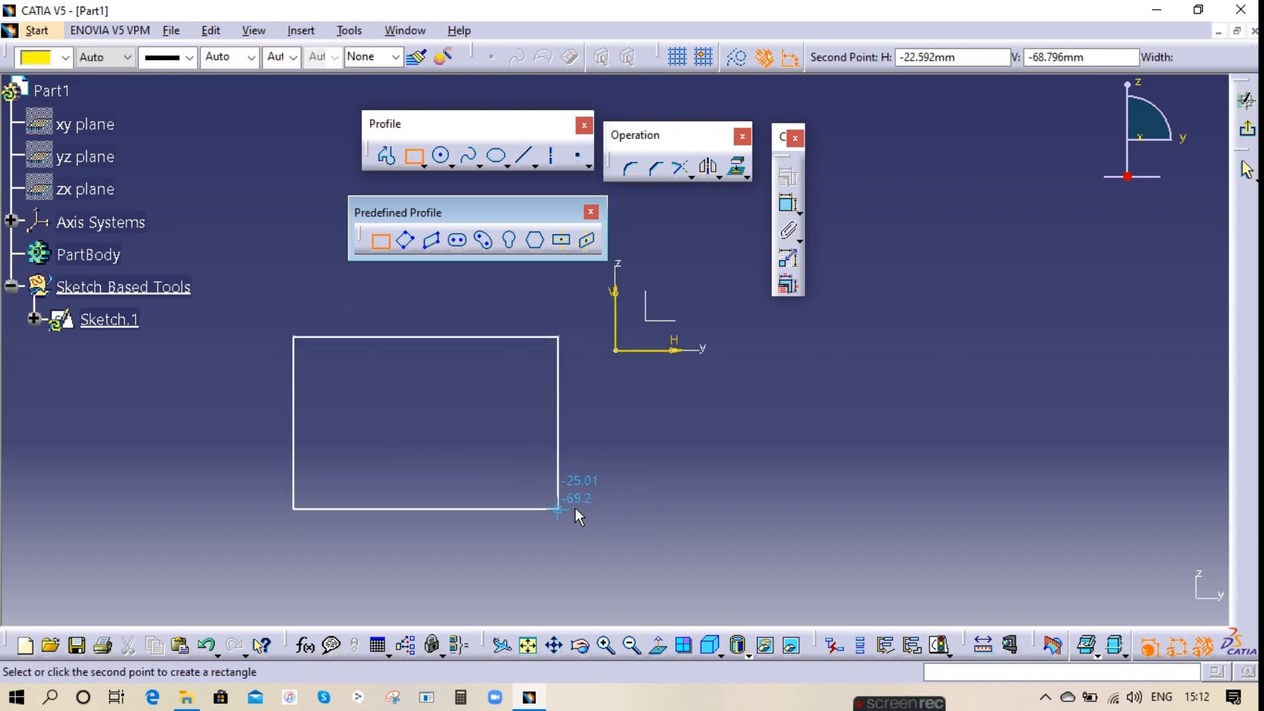
left_click(550, 505)
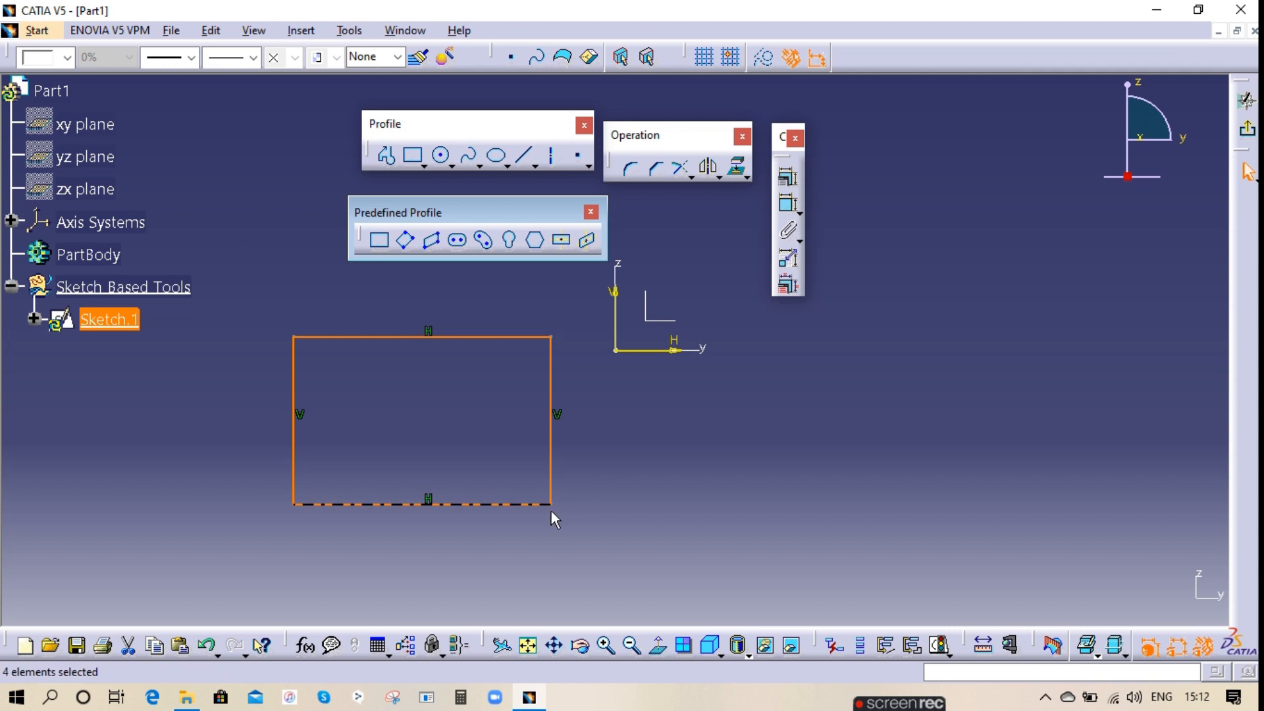
left_click(378, 411)
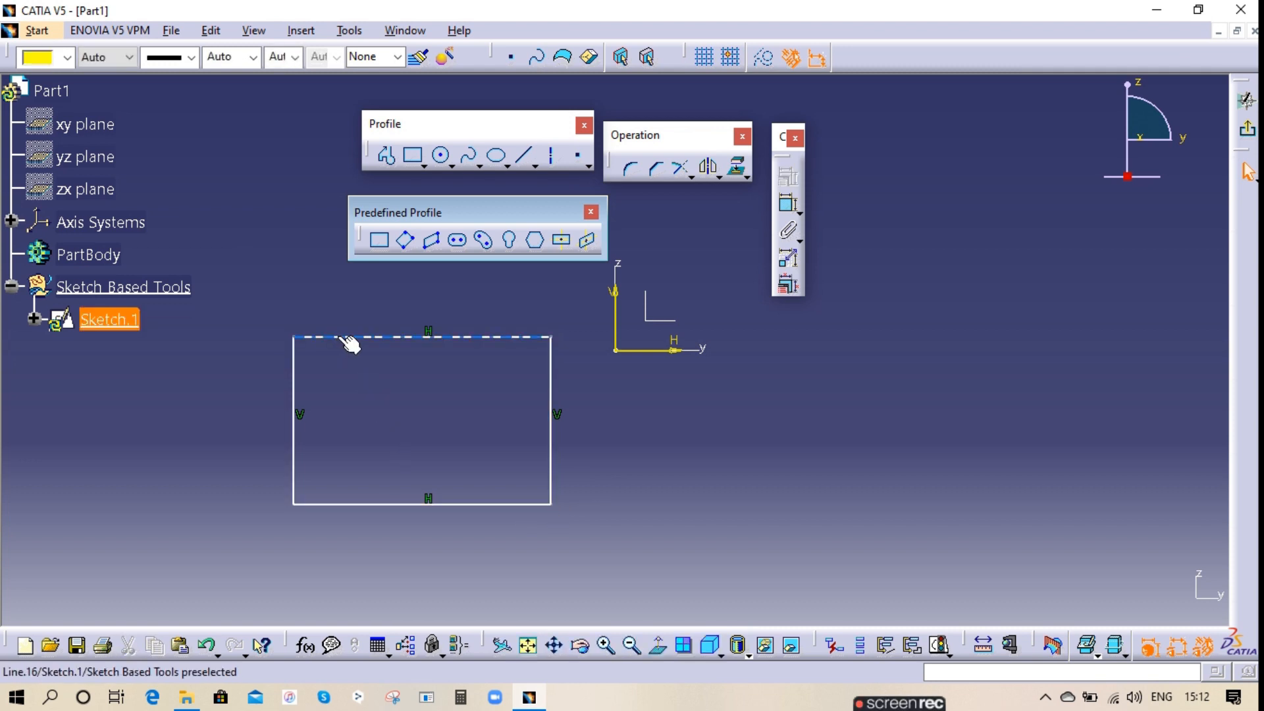
- Move the rectangle by its upper edge, and delete all its lines after selecting them with Auto Search
left_click_drag(344, 338, 324, 369)
right_click(325, 369)
mouse_move(412, 646)
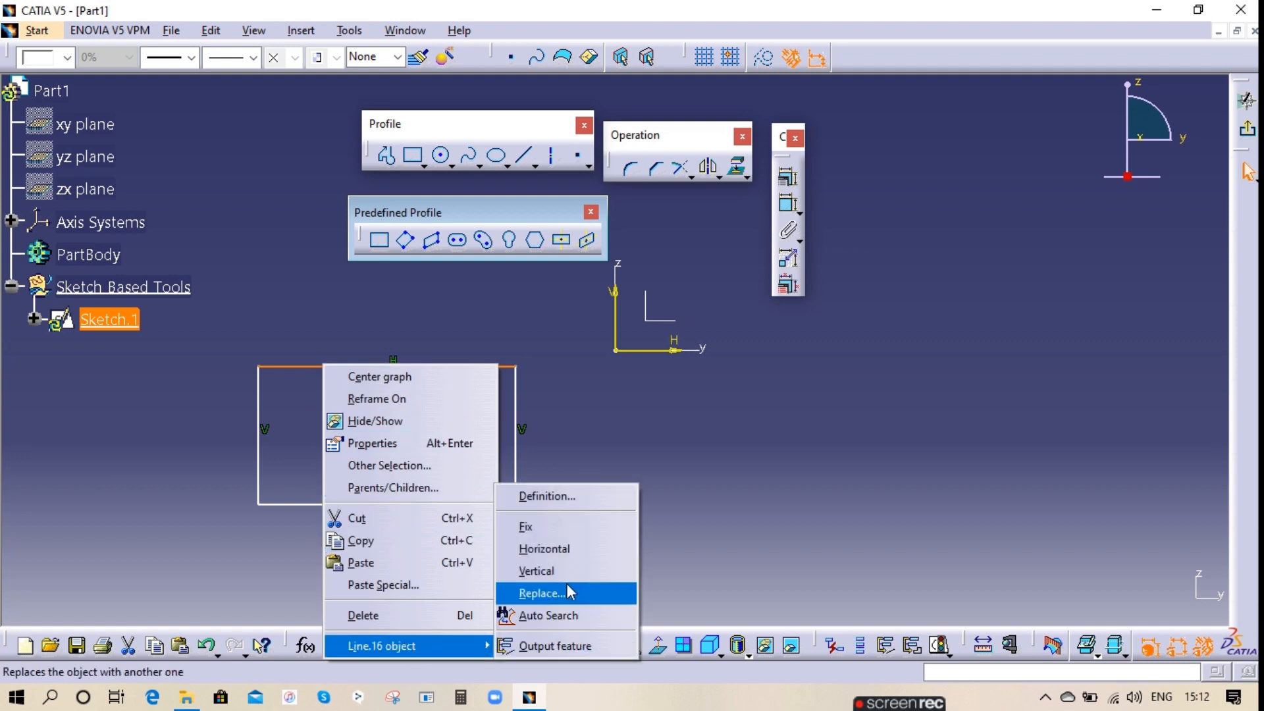
left_click(567, 623)
key("Delete")
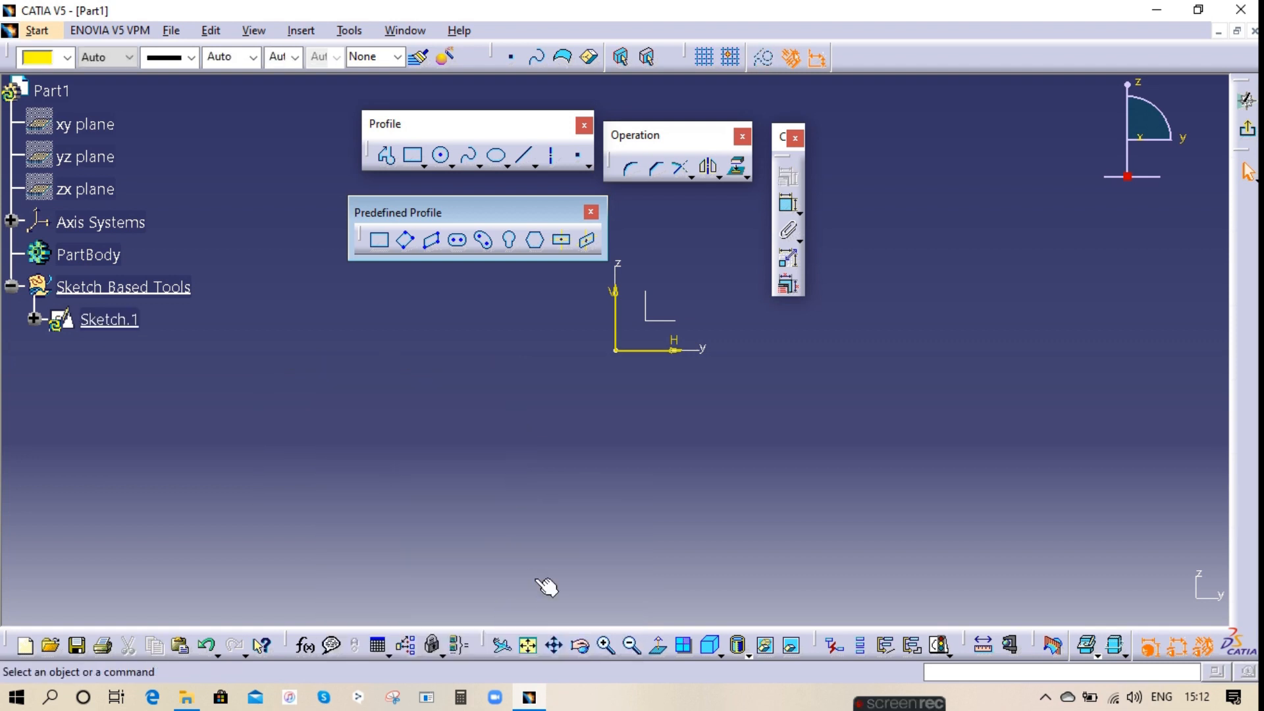
left_click(406, 241)
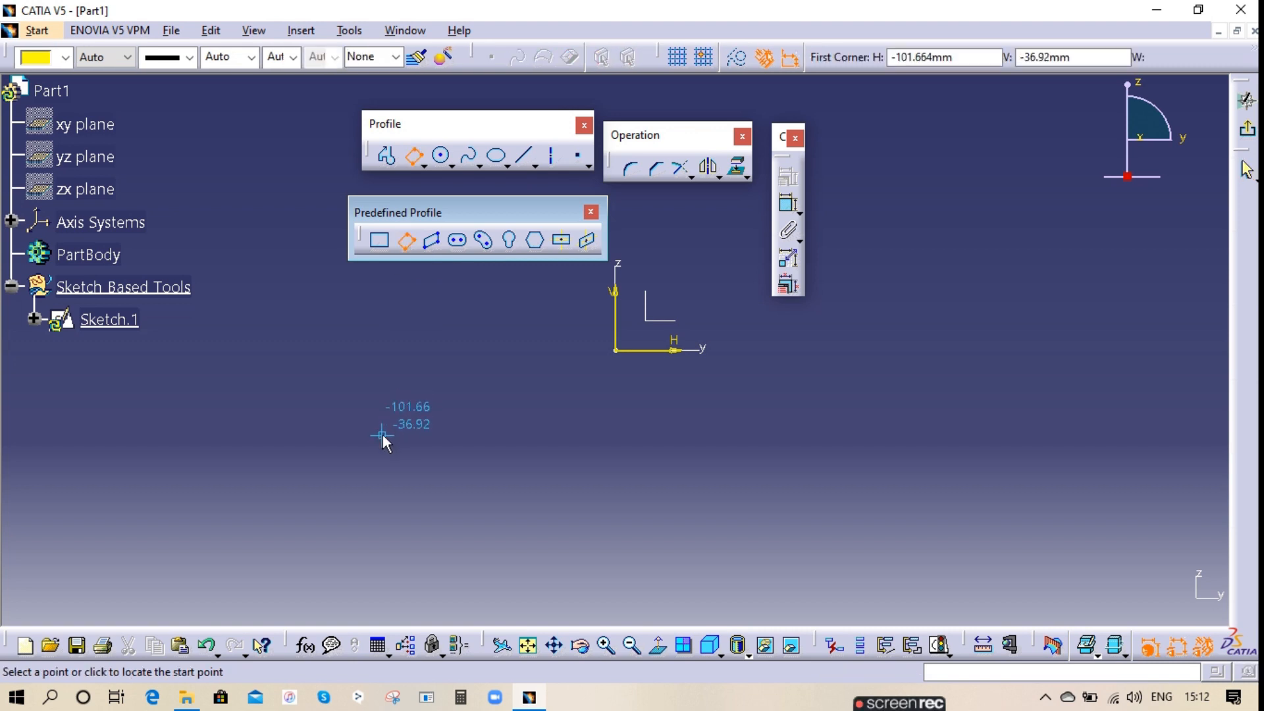
left_click(264, 292)
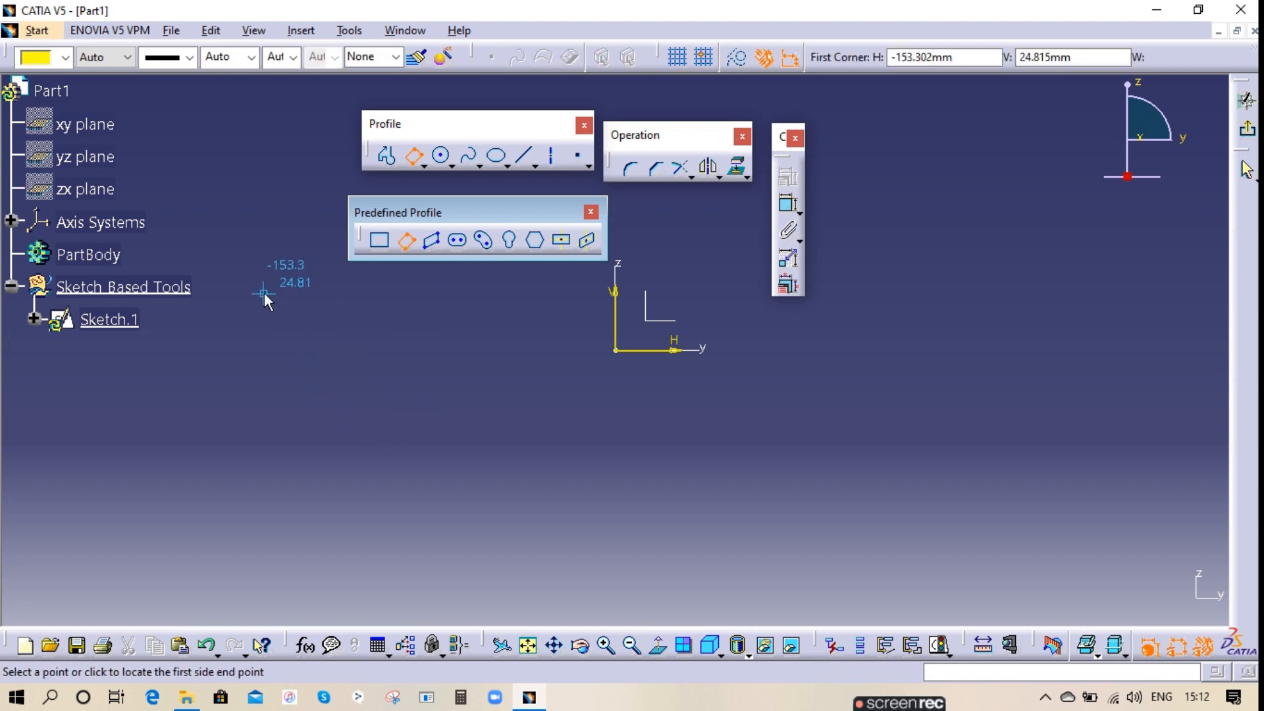
left_click(335, 474)
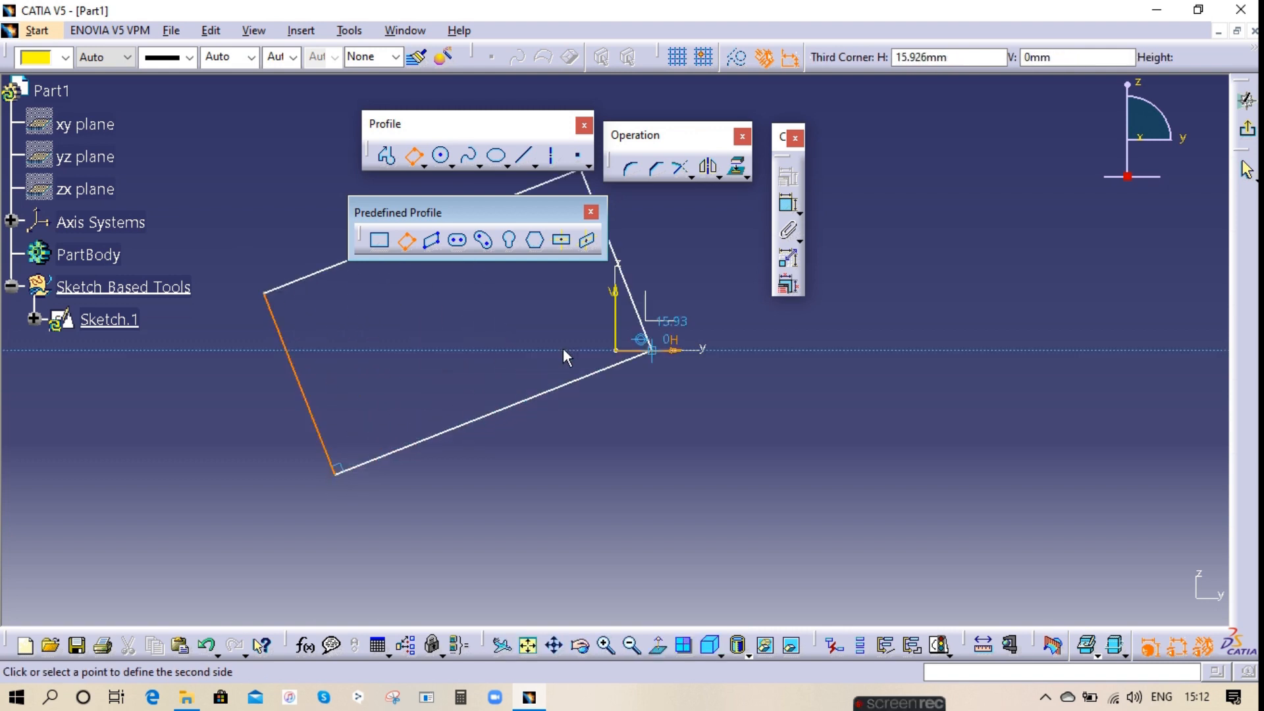
- Move the Predefined Profile tool set beside the Constraint tools, clear of the sketch, and cancel the unfinished oriented rectangle
left_click_drag(975, 125, 974, 125)
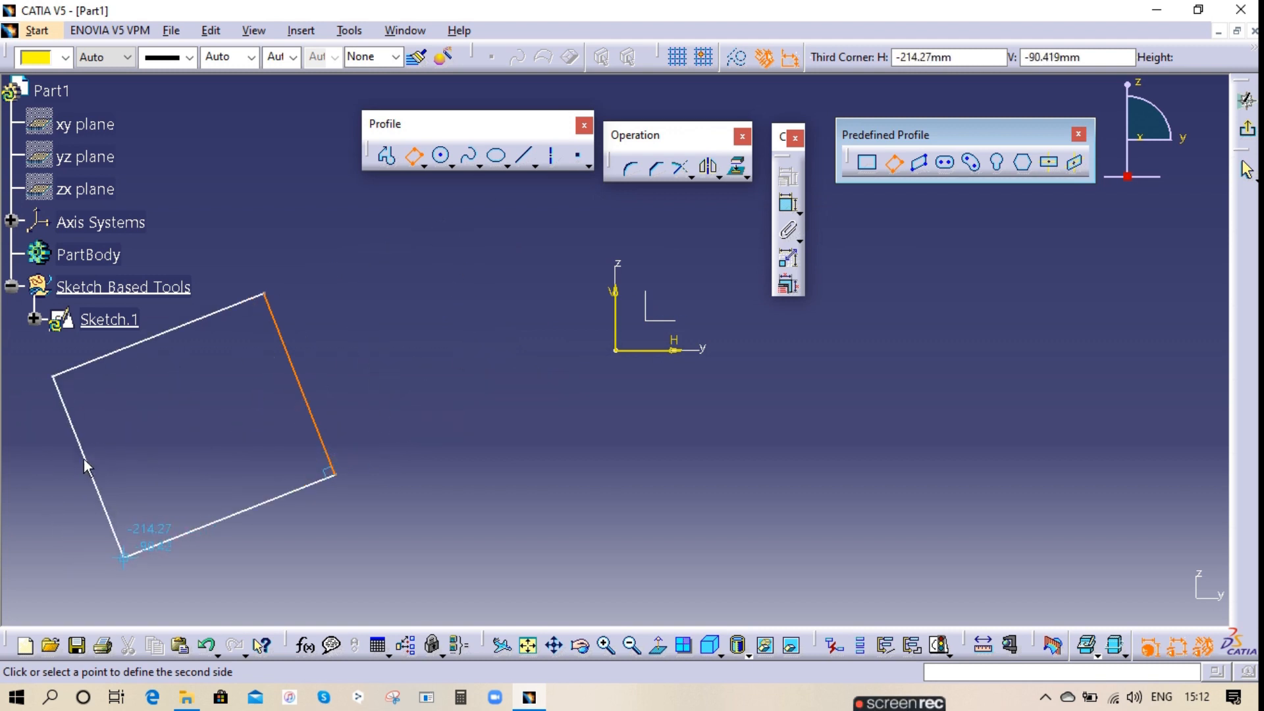
left_click(415, 157)
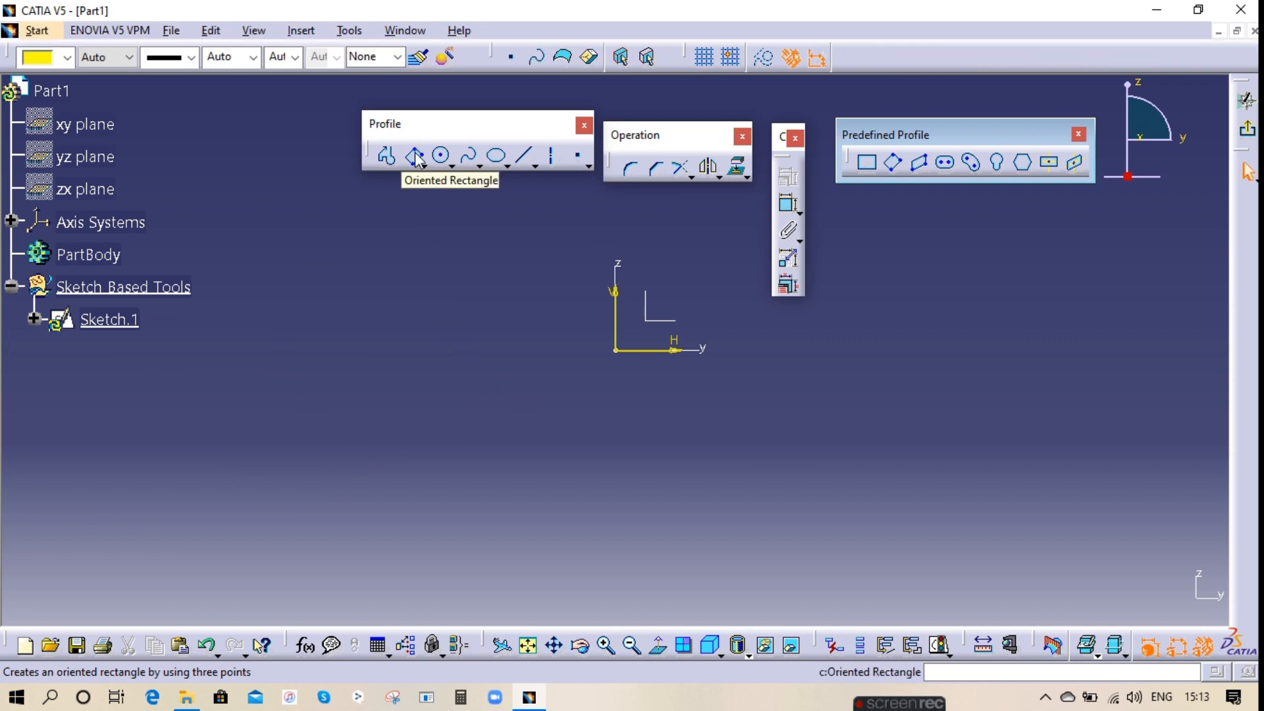
left_click(414, 157)
left_click(303, 286)
left_click(302, 448)
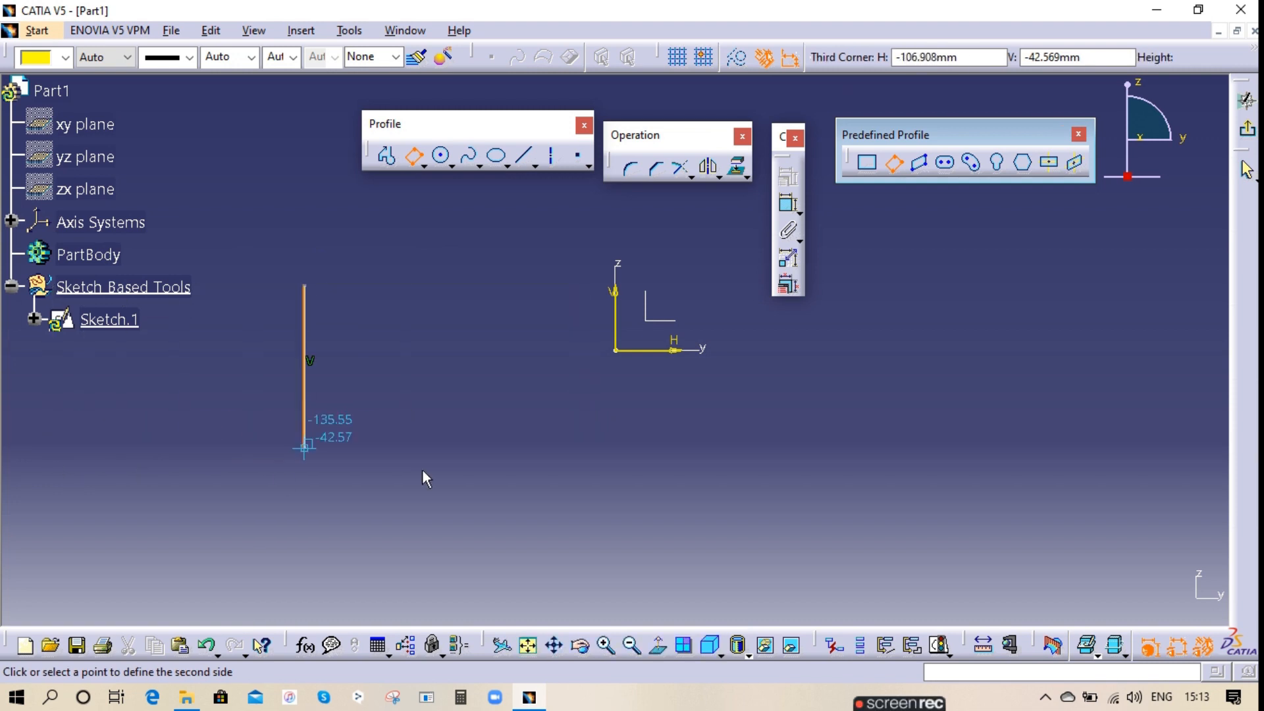
left_click(417, 163)
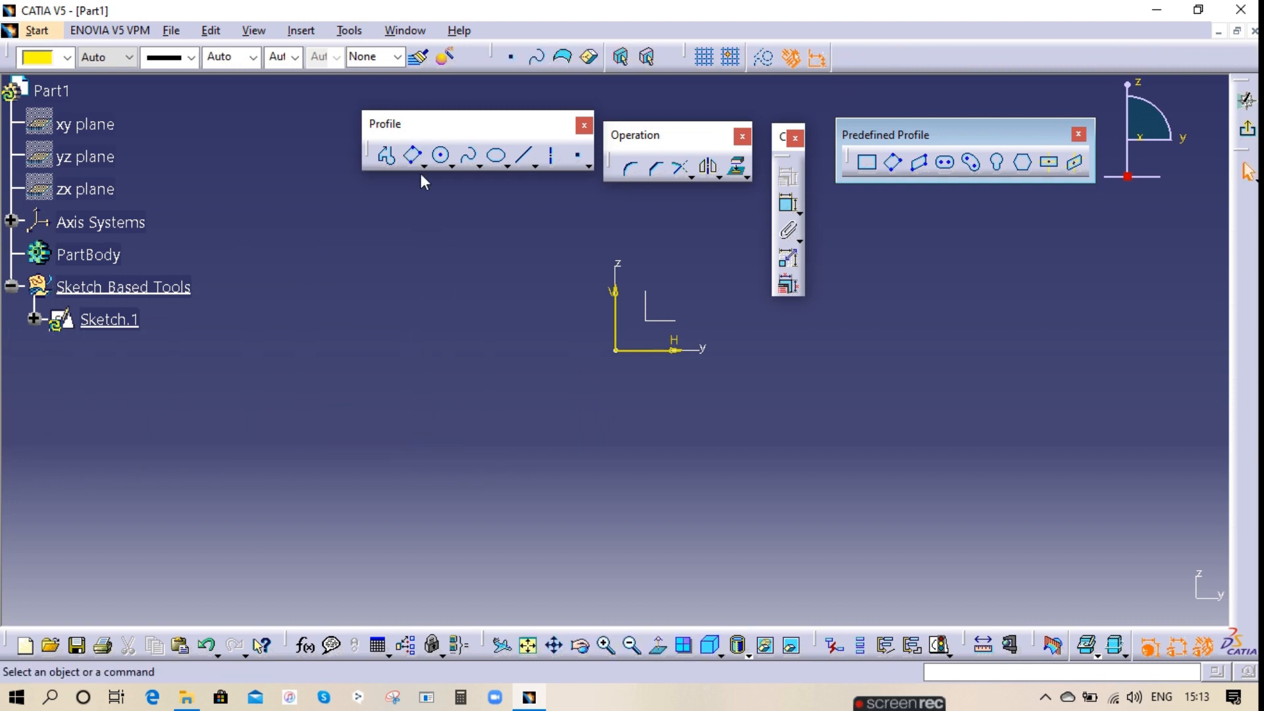
left_click(921, 163)
left_click(321, 321)
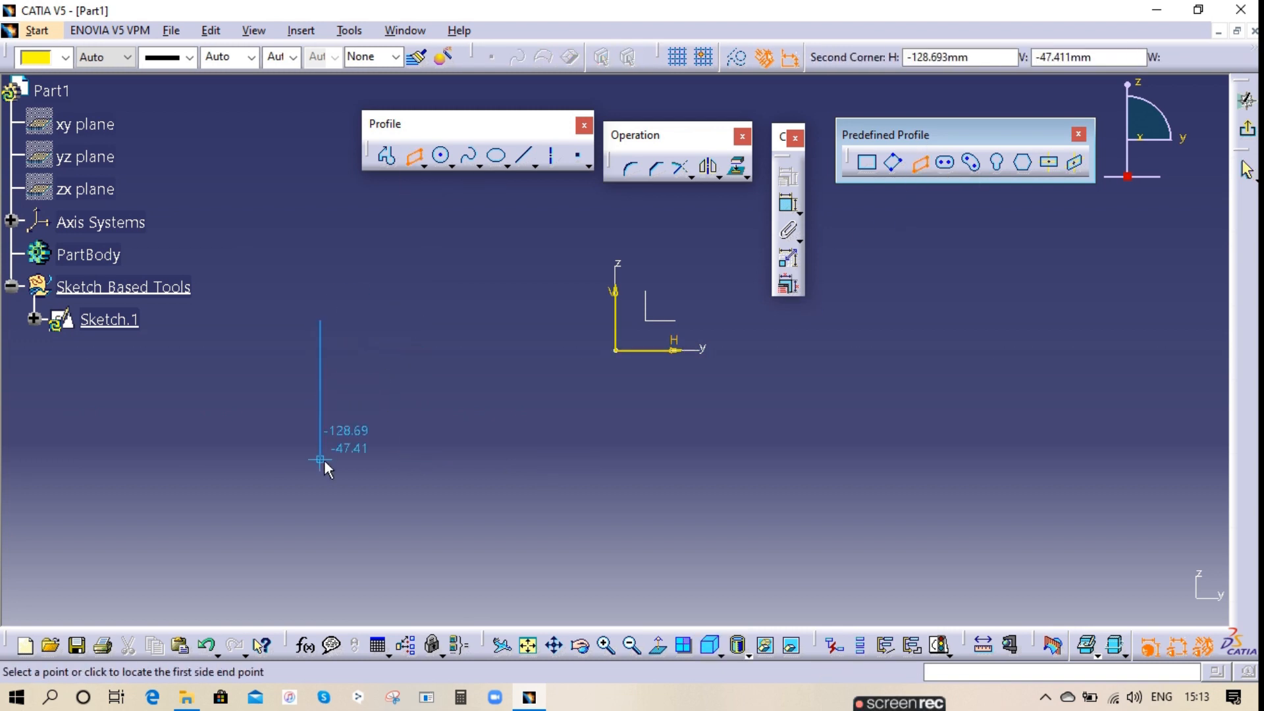
left_click(321, 460)
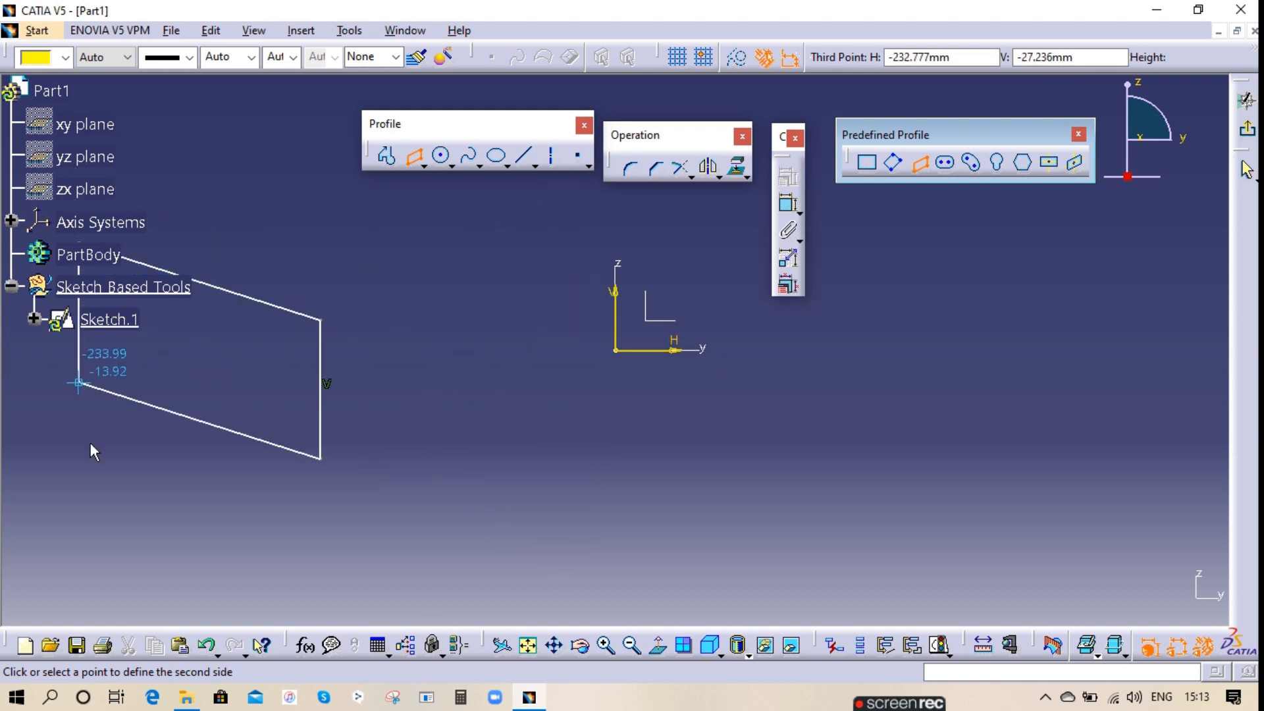
left_click(919, 171)
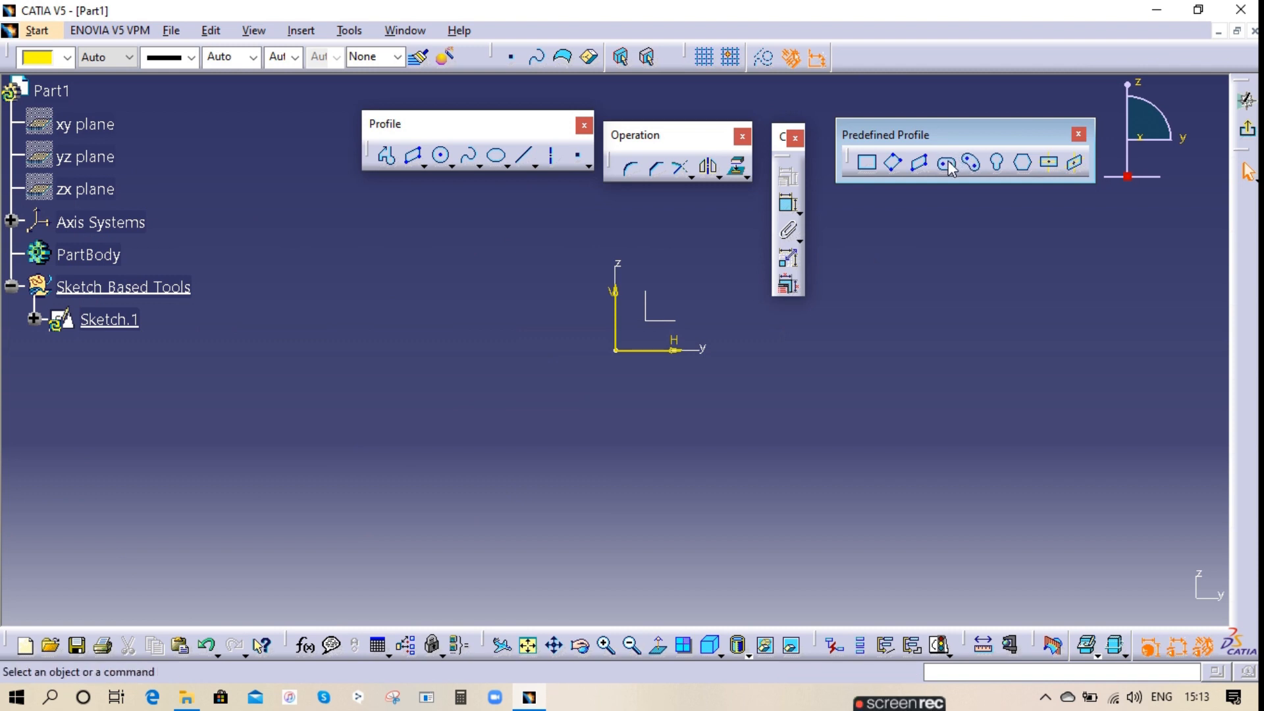
- Sketch a horizontal elongated hole of about 11 mm radius to the lower right of the origin, and move its radius dimension clear of it
left_click(947, 164)
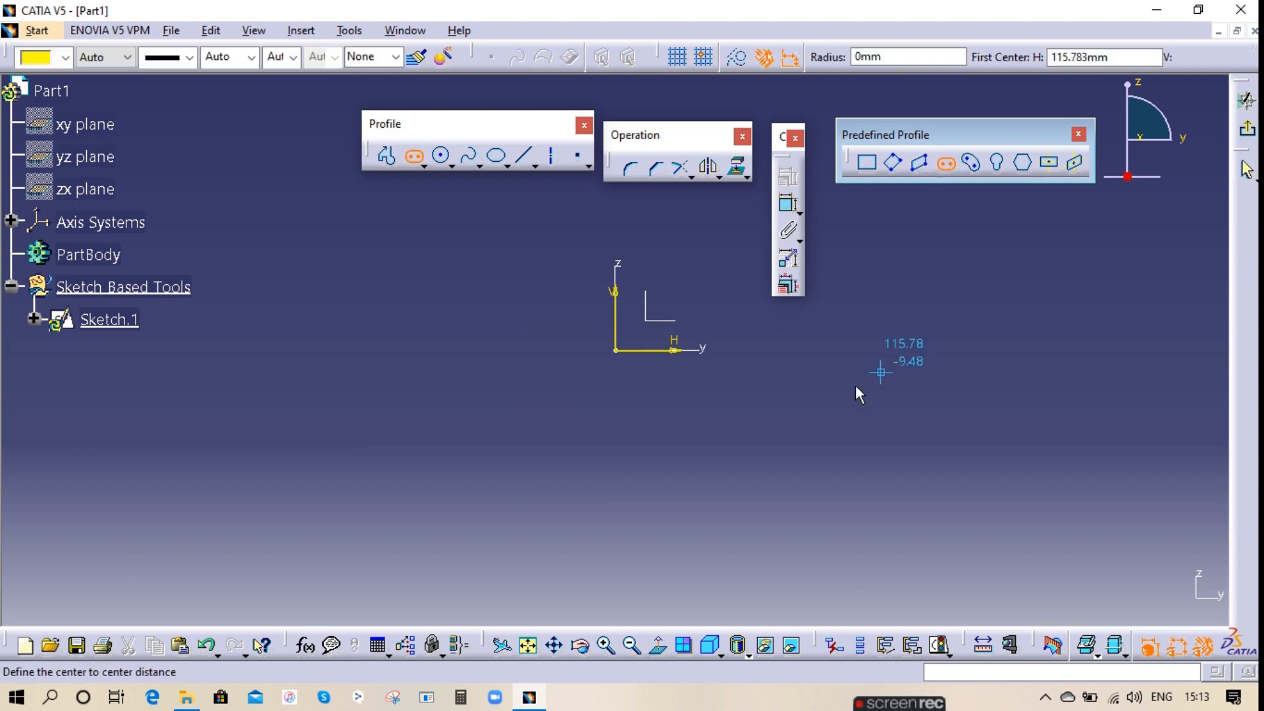
left_click(762, 413)
left_click(870, 413)
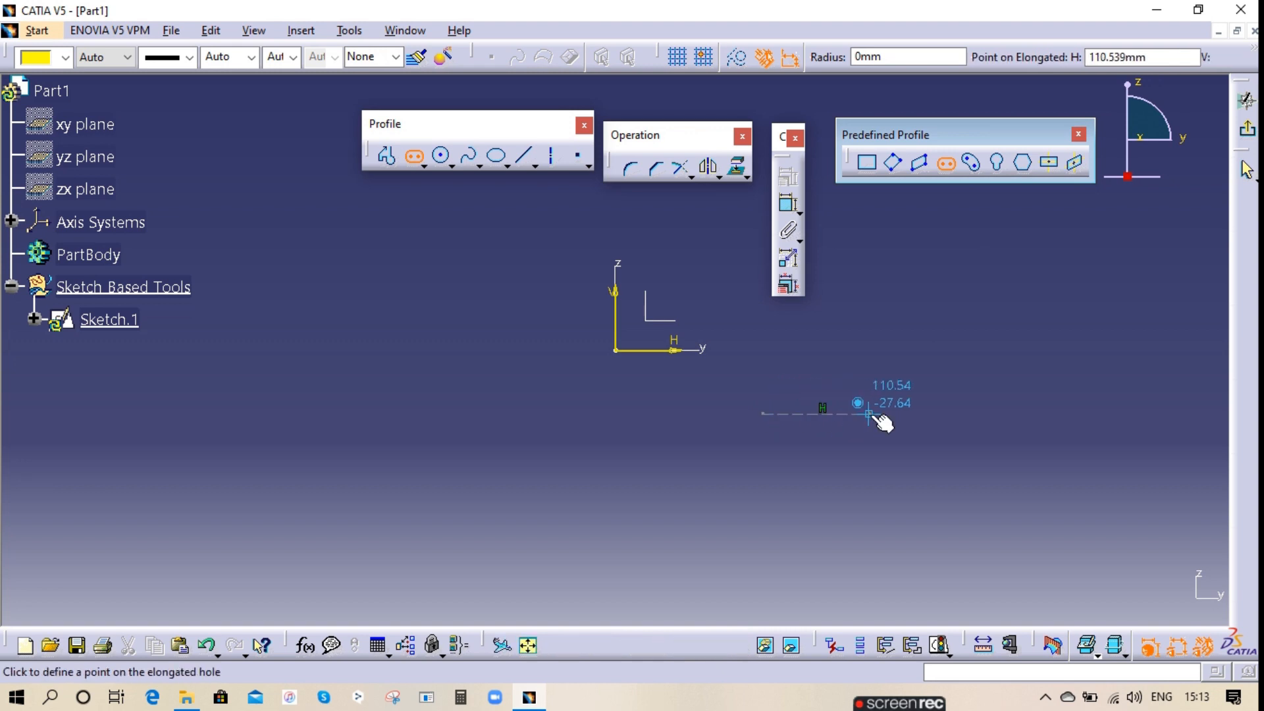
left_click(878, 392)
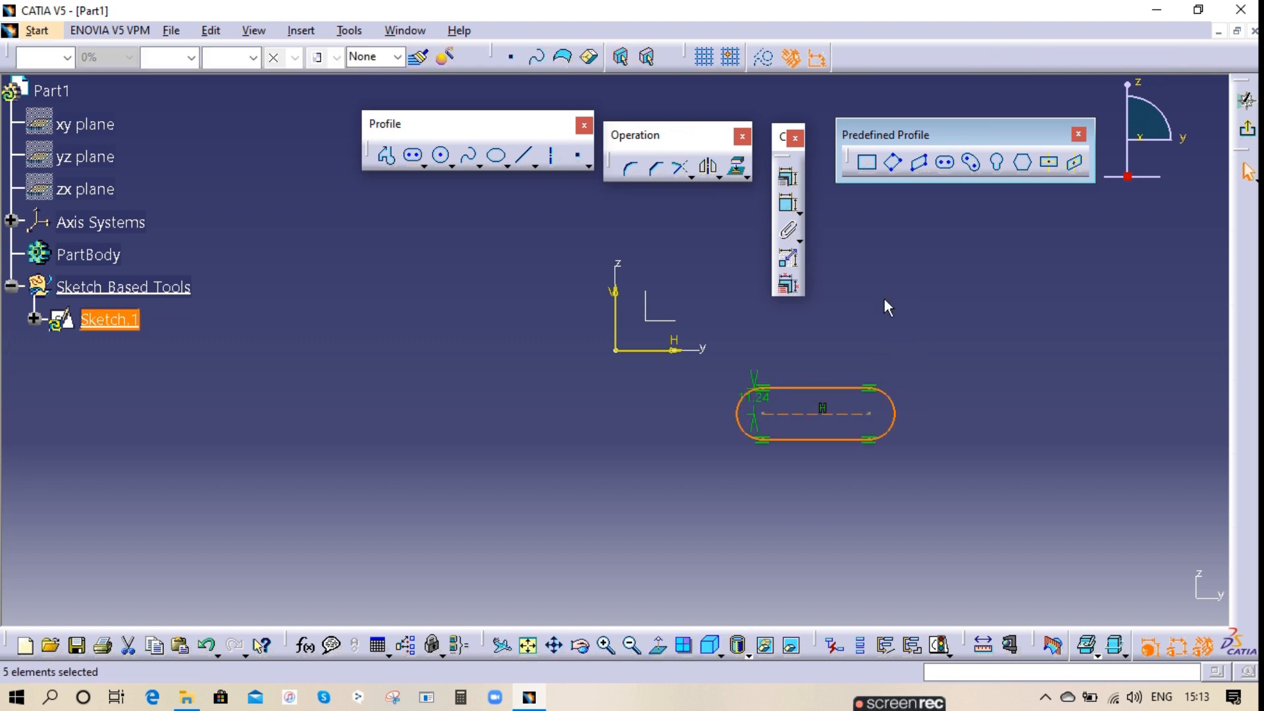
left_click_drag(757, 396, 674, 475)
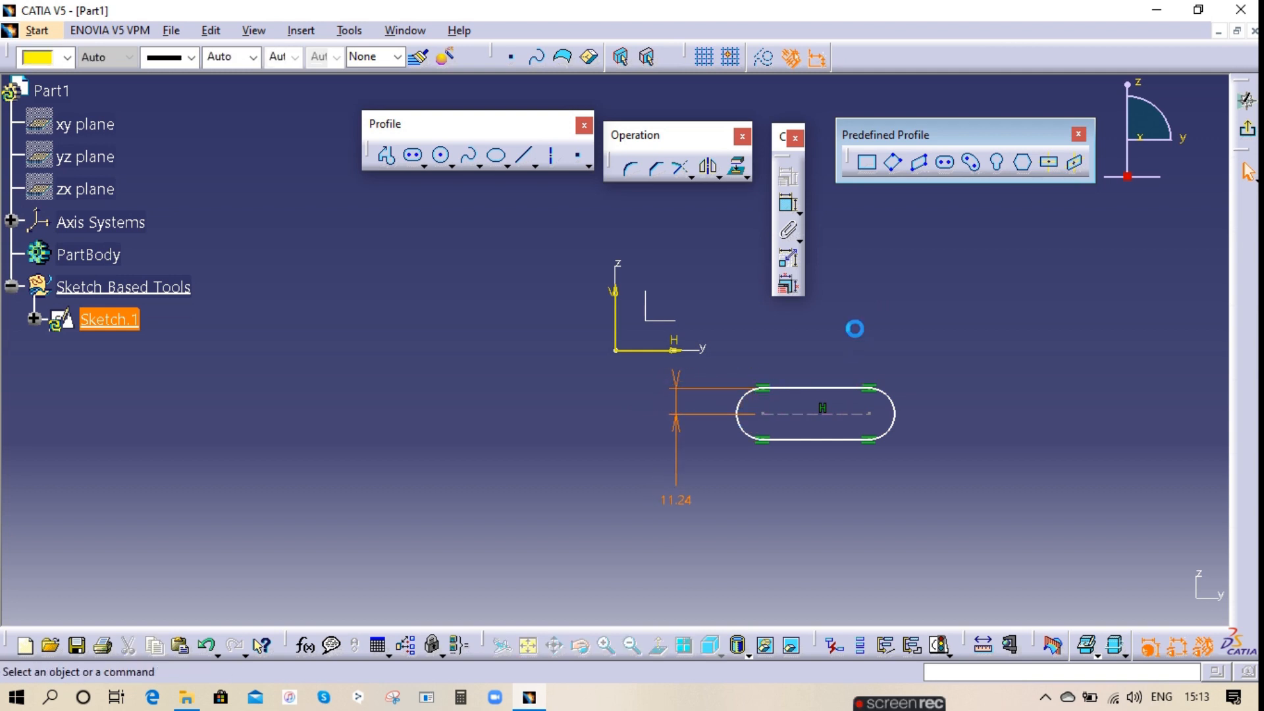
- Delete the elongated hole and its dimension, and sketch a cylindrical elongated hole of about 11 mm radius to the lower right of the origin
left_click_drag(955, 472, 625, 371)
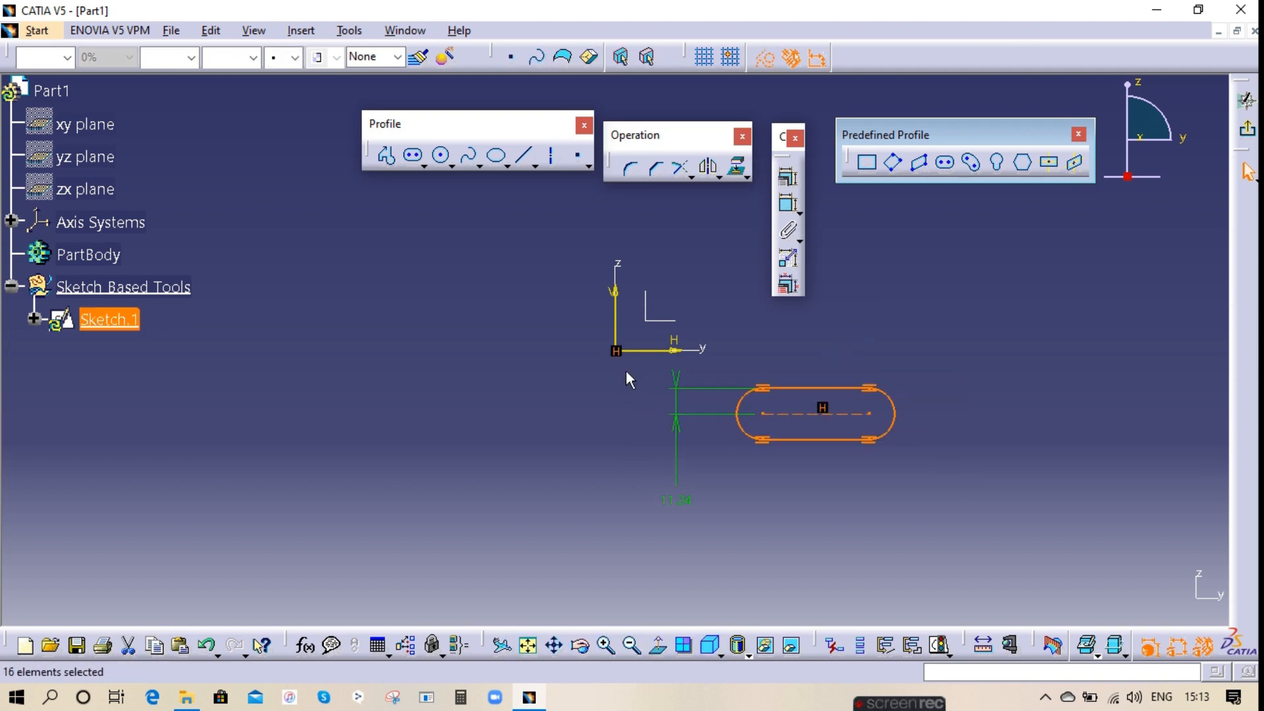
key("Delete")
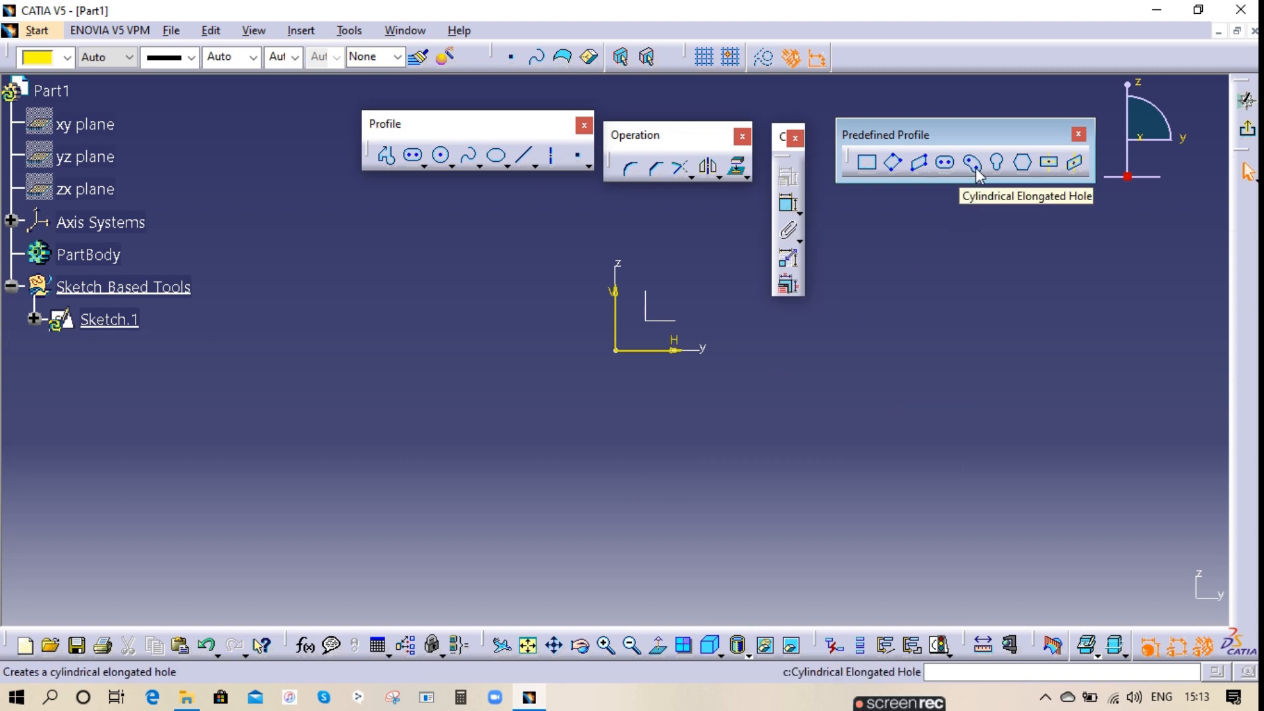
left_click(976, 170)
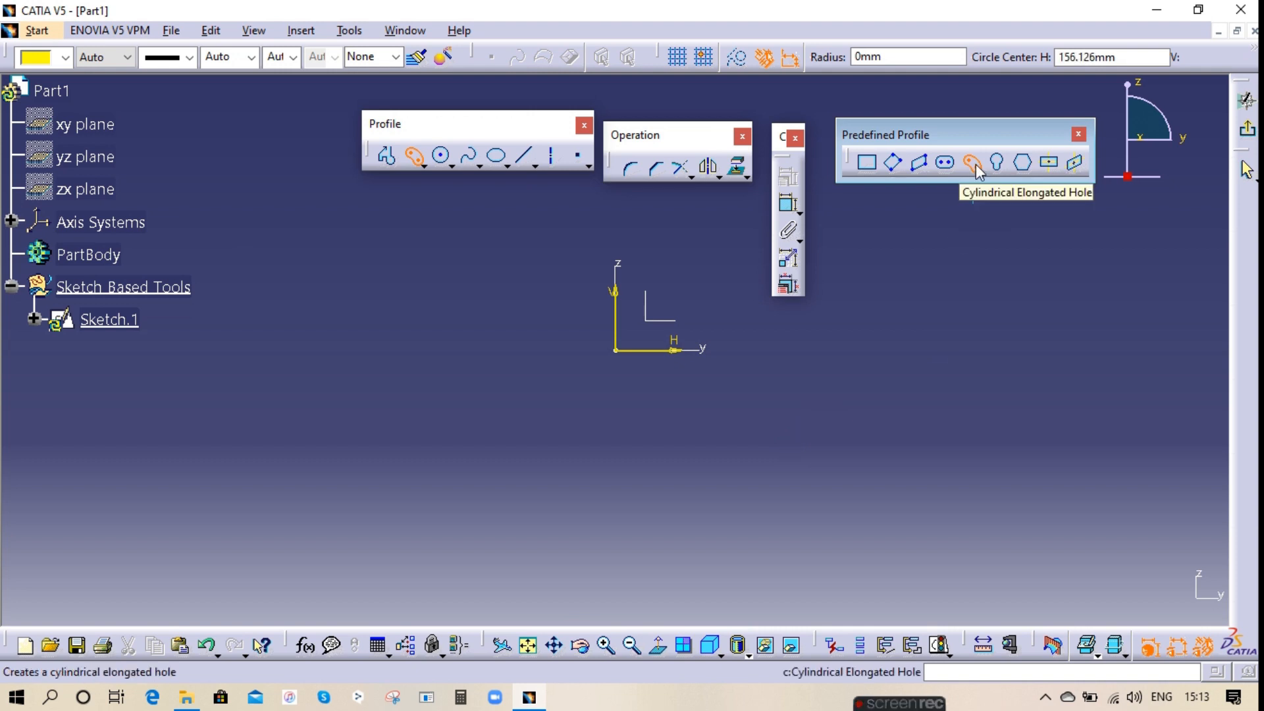
left_click(746, 461)
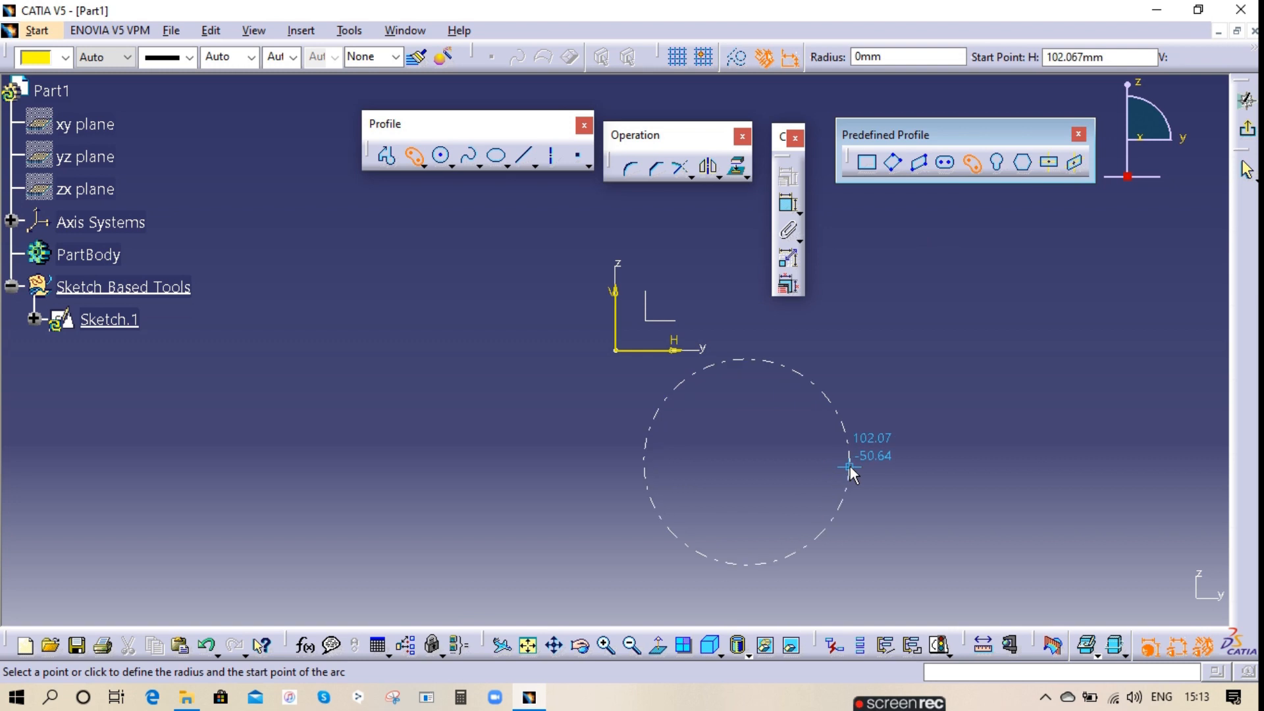
left_click(830, 537)
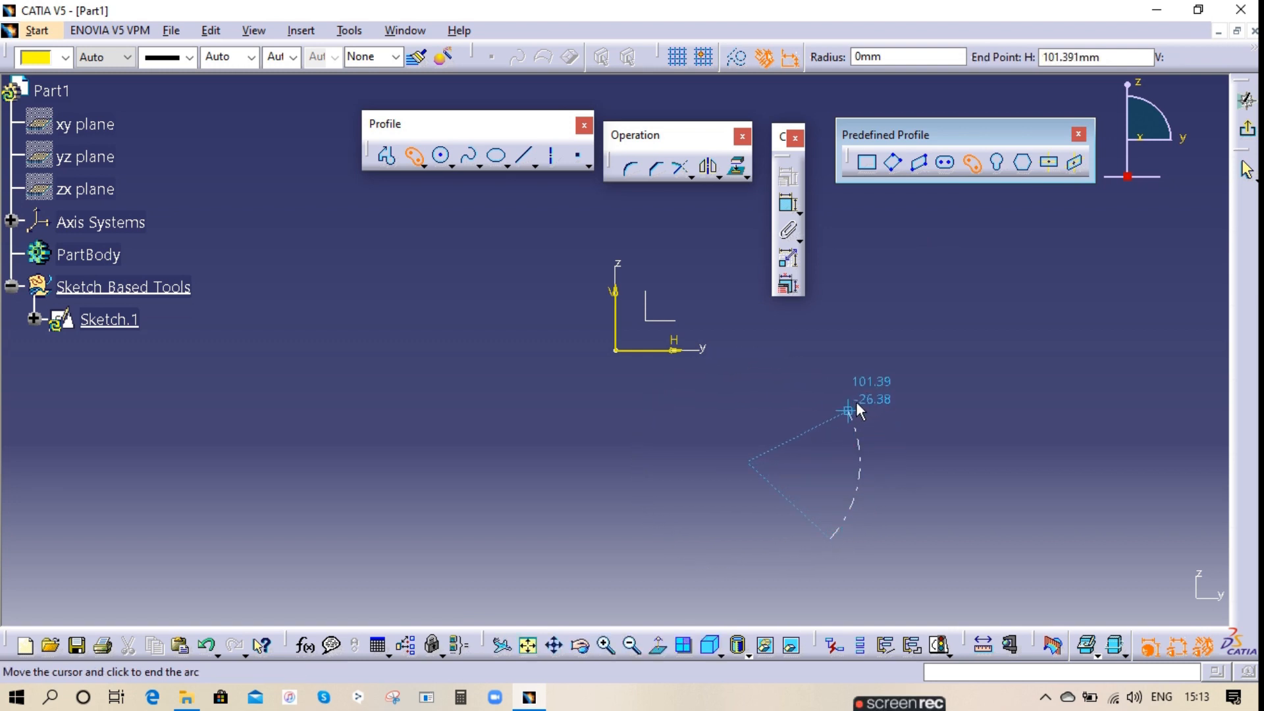
left_click(830, 374)
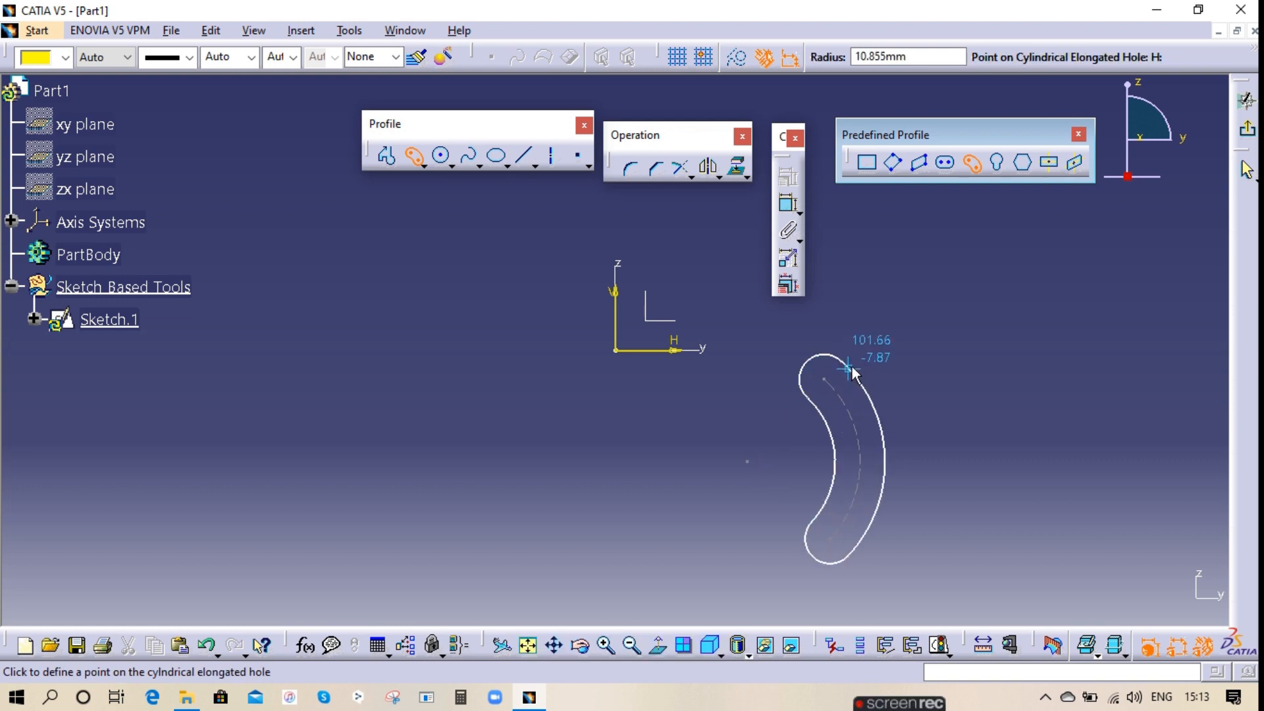
left_click(859, 371)
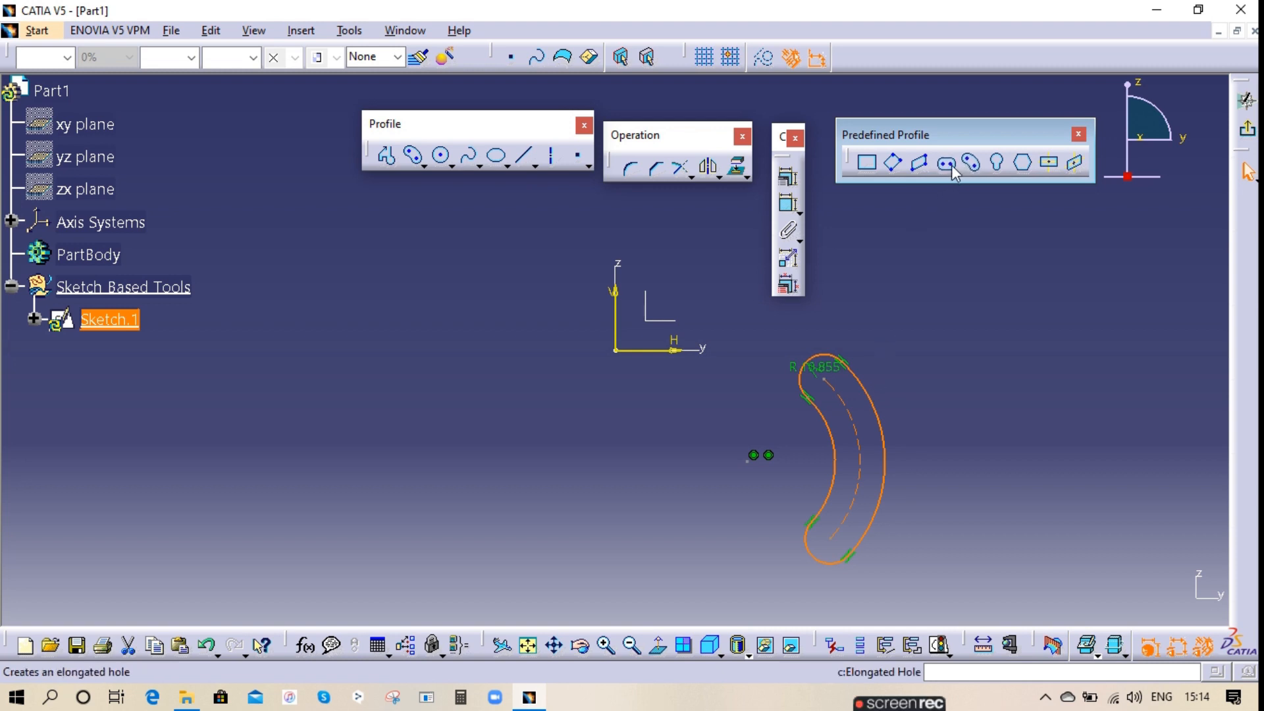
- Delete the cylindrical elongated hole, and sketch a vertical keyhole profile with a large radius of about 14 mm to the lower right of the origin
right_click(876, 388)
left_click(907, 343)
left_click(998, 162)
left_click(859, 385)
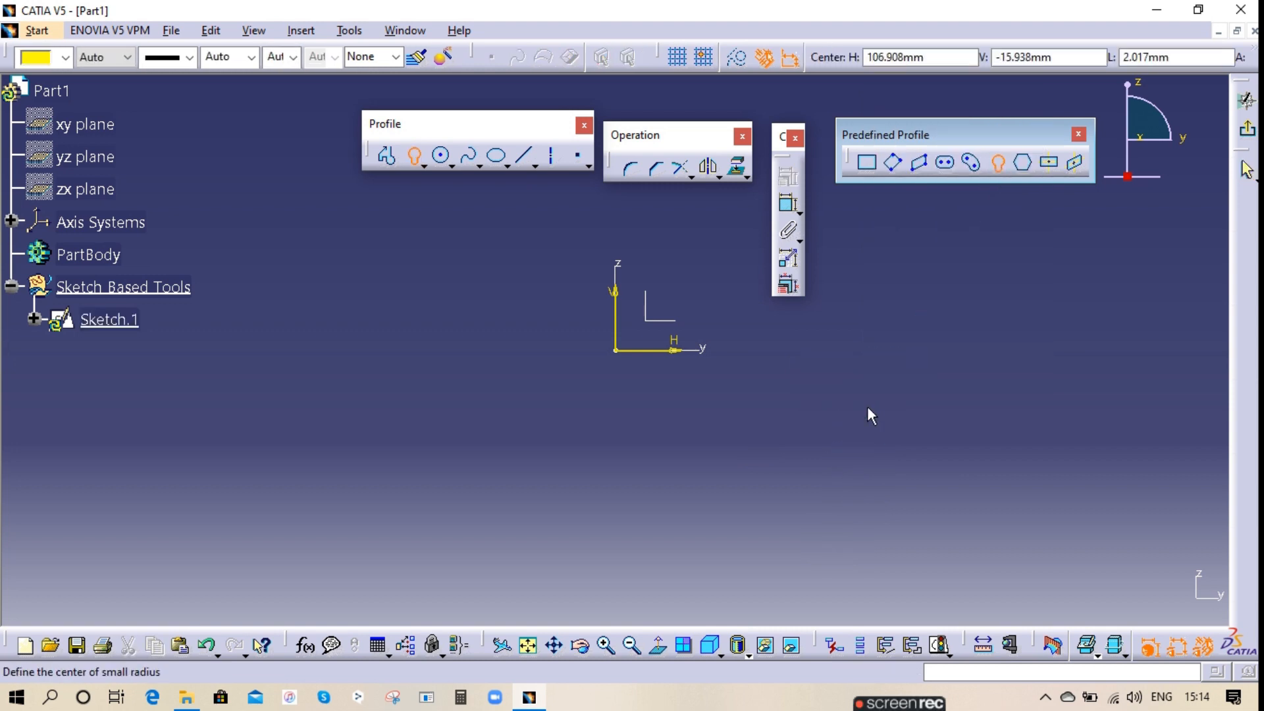
left_click(858, 470)
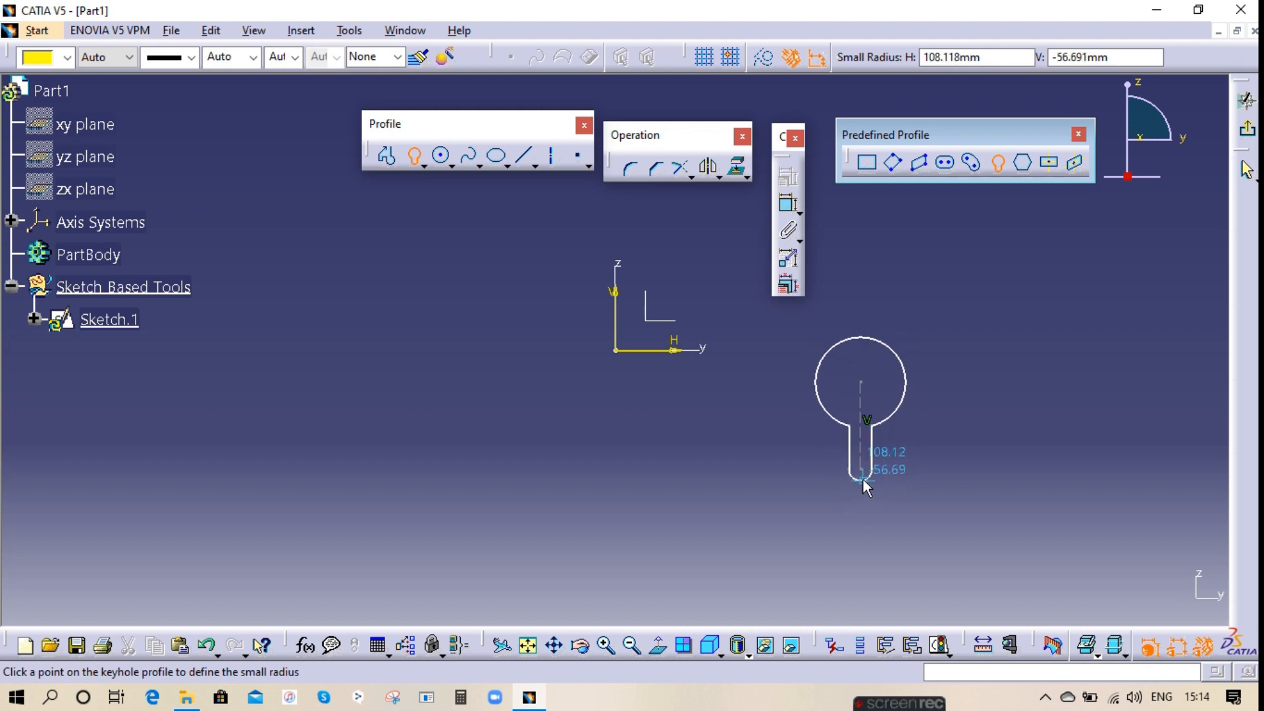
left_click(861, 479)
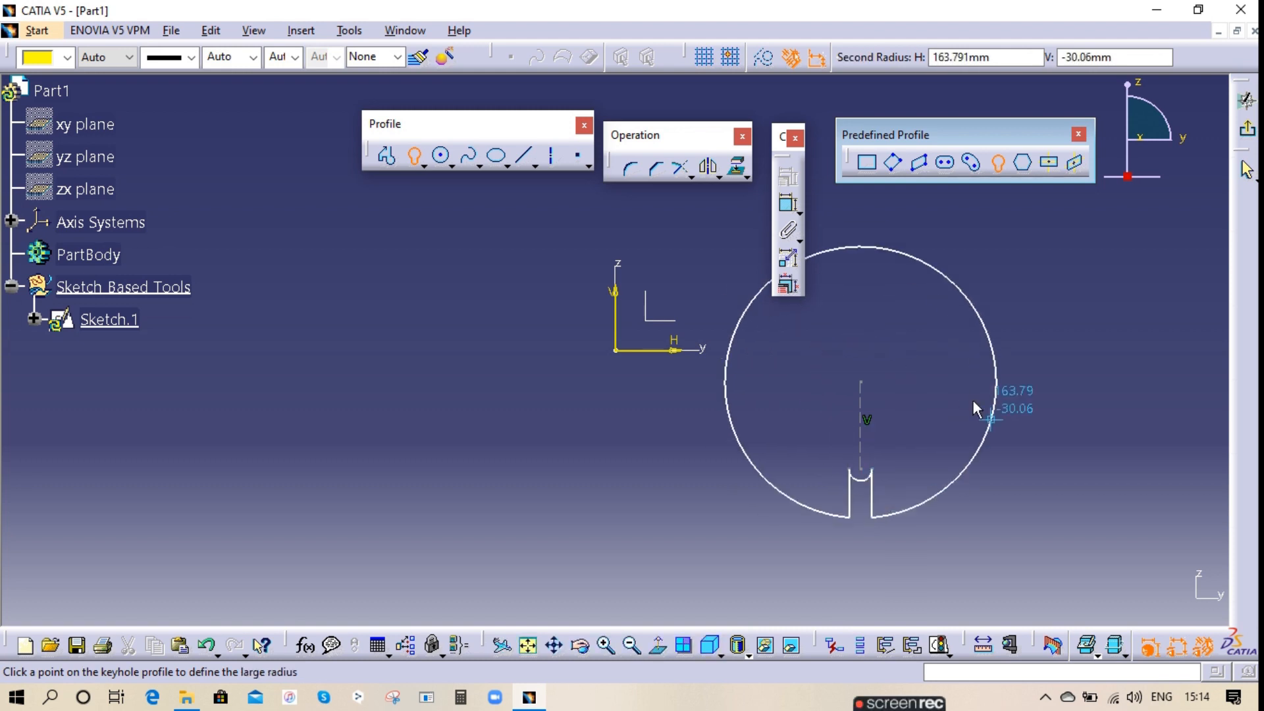
left_click(870, 413)
left_click(962, 355)
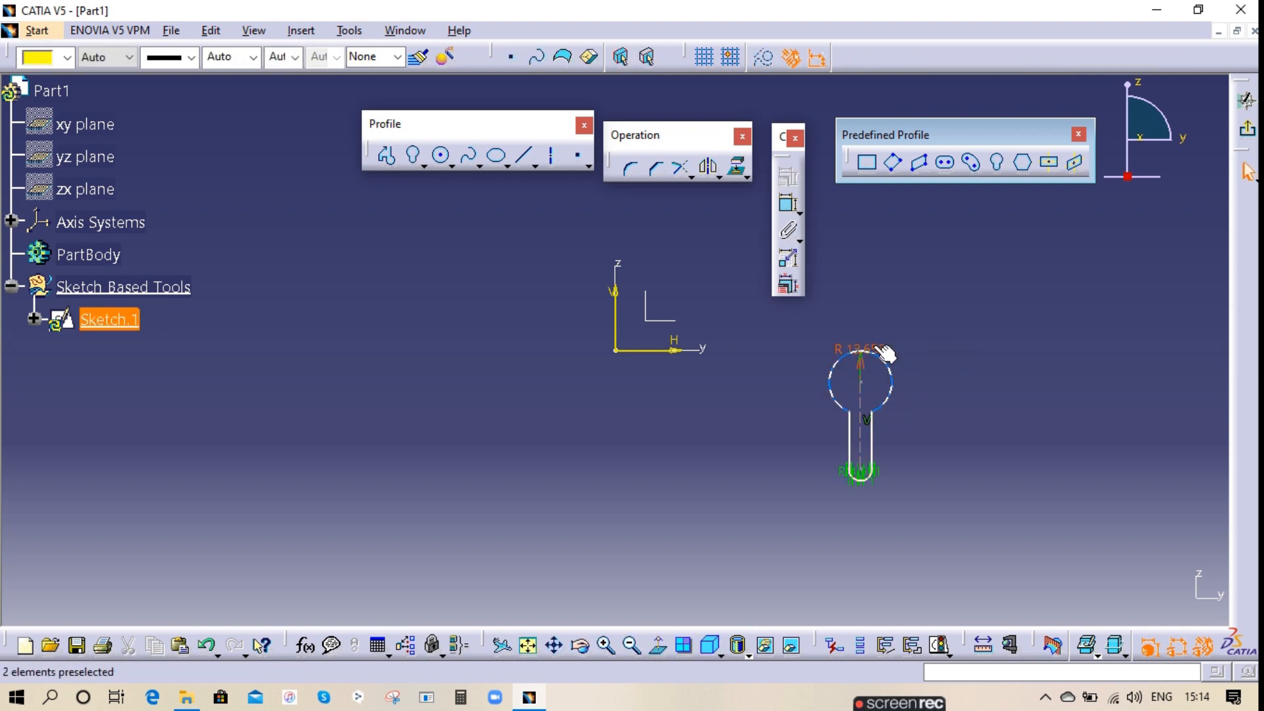
- Move the large radius dimension clear of the keyhole's head, and delete the whole keyhole profile
left_click(861, 360)
left_click(898, 365)
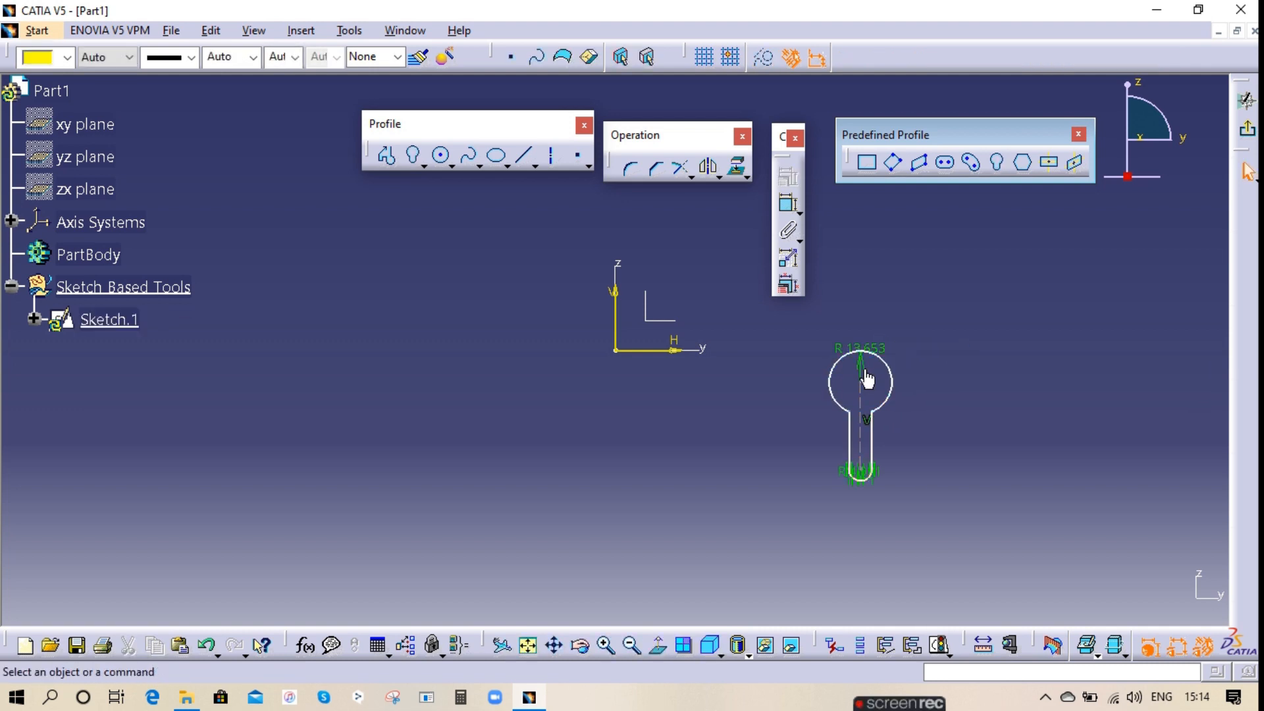
mouse_move(864, 373)
left_mouse_down()
mouse_move(909, 360)
mouse_move(926, 374)
left_mouse_up()
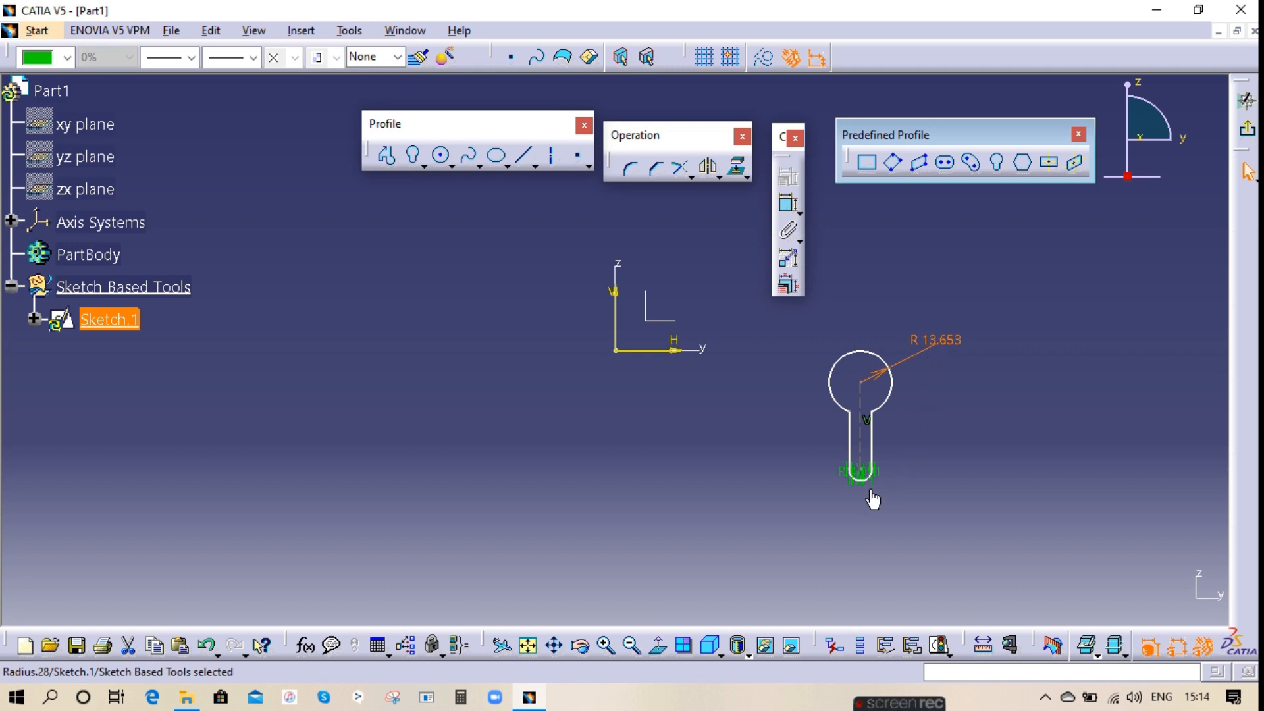
left_click(918, 461)
left_click_drag(996, 585, 788, 317)
key("Delete")
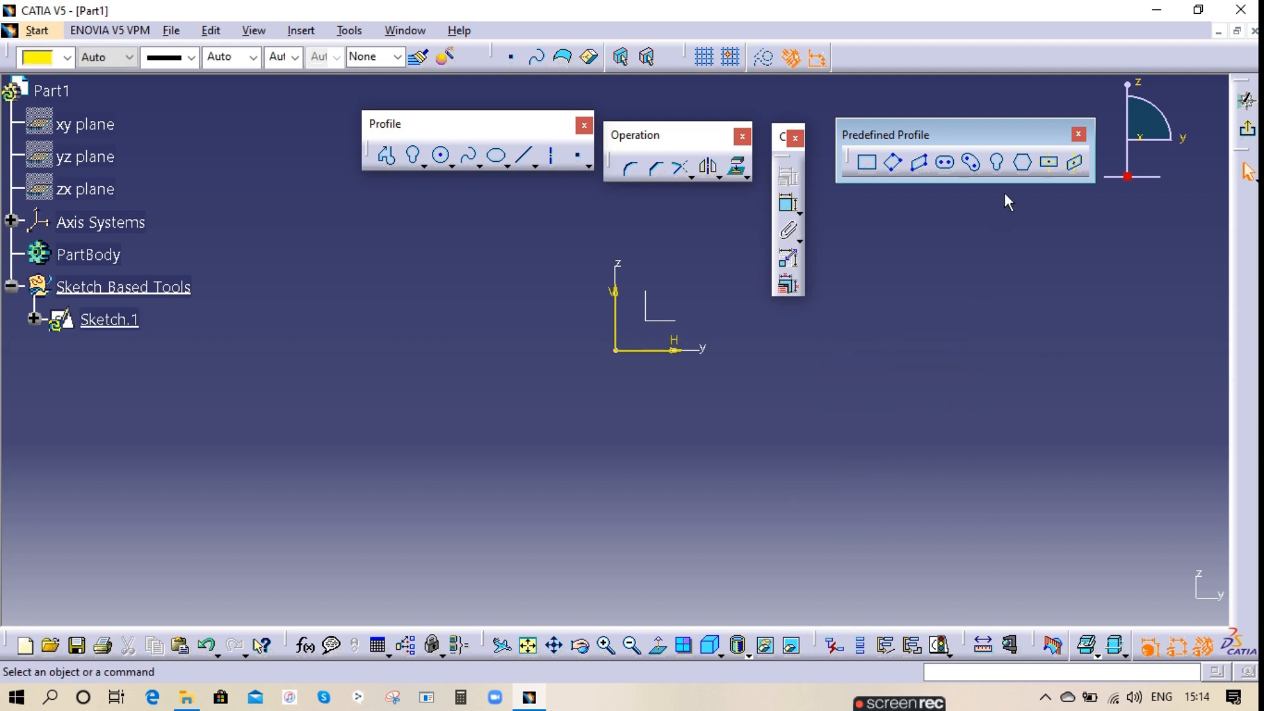
- Sketch a hexagon with horizontal upper and lower edges to the lower right of the origin, its upper edge at about V 2 mm
left_click(1024, 162)
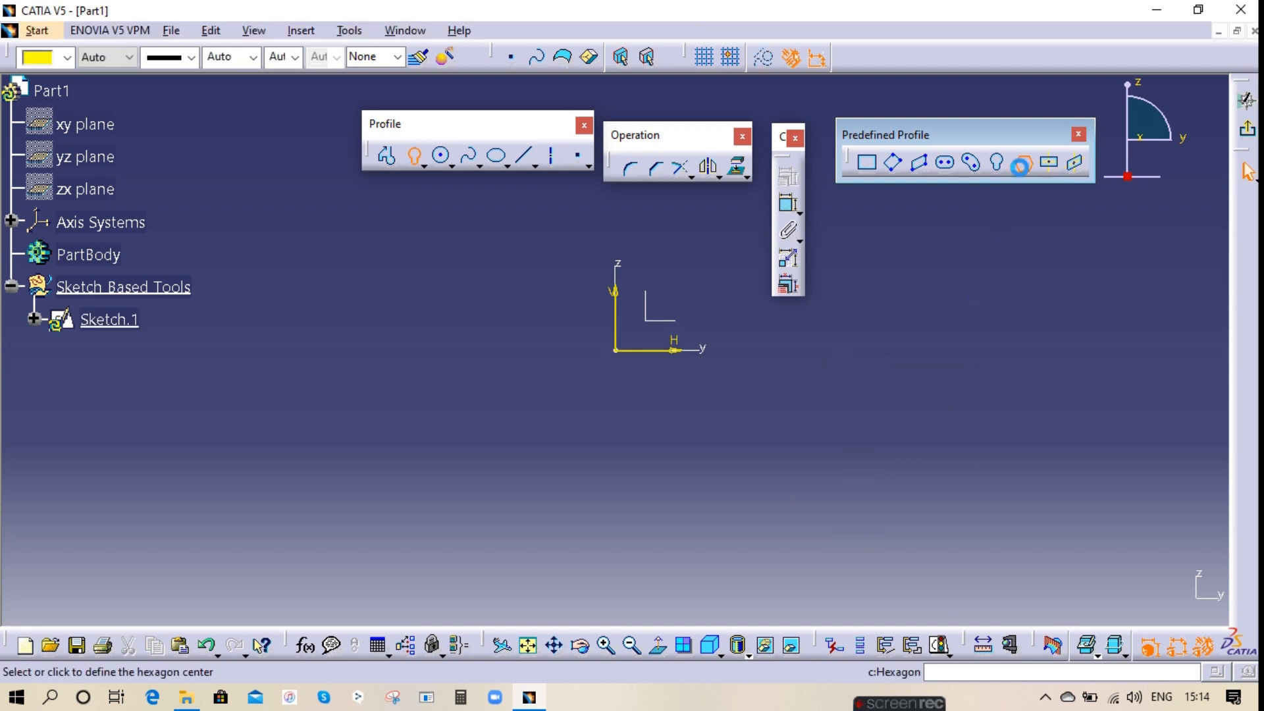
left_click(882, 436)
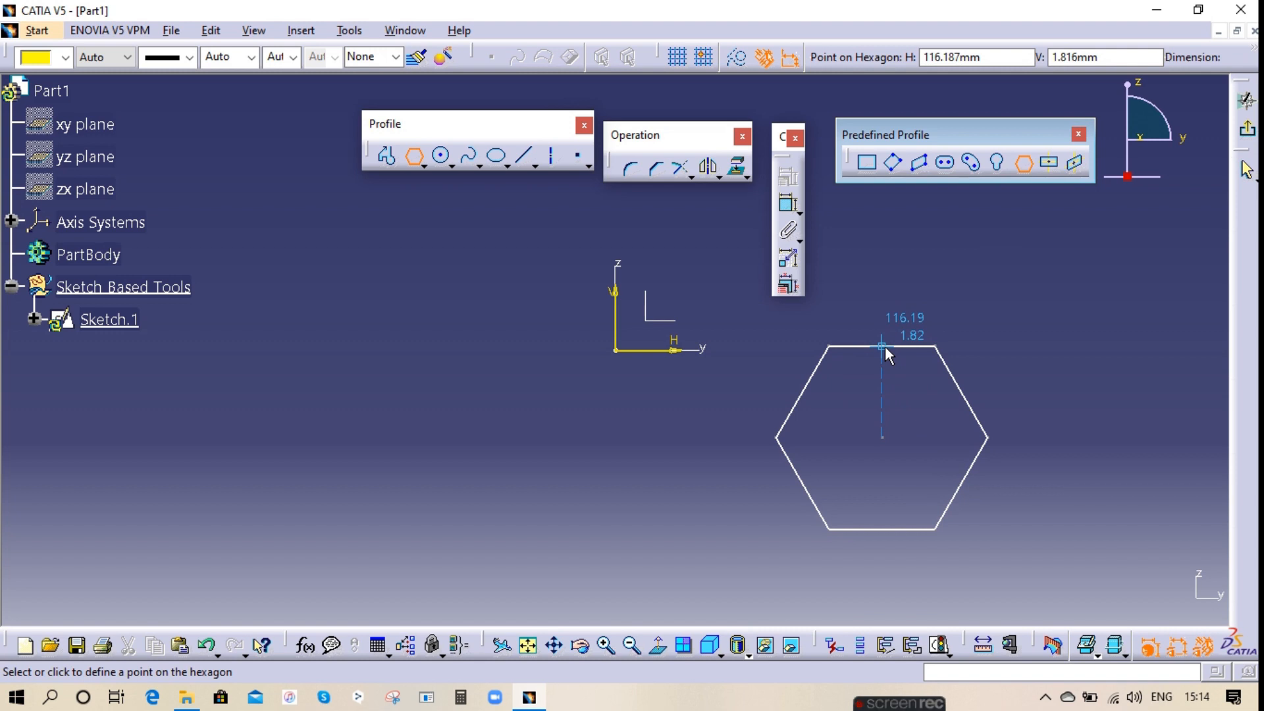
left_click(885, 346)
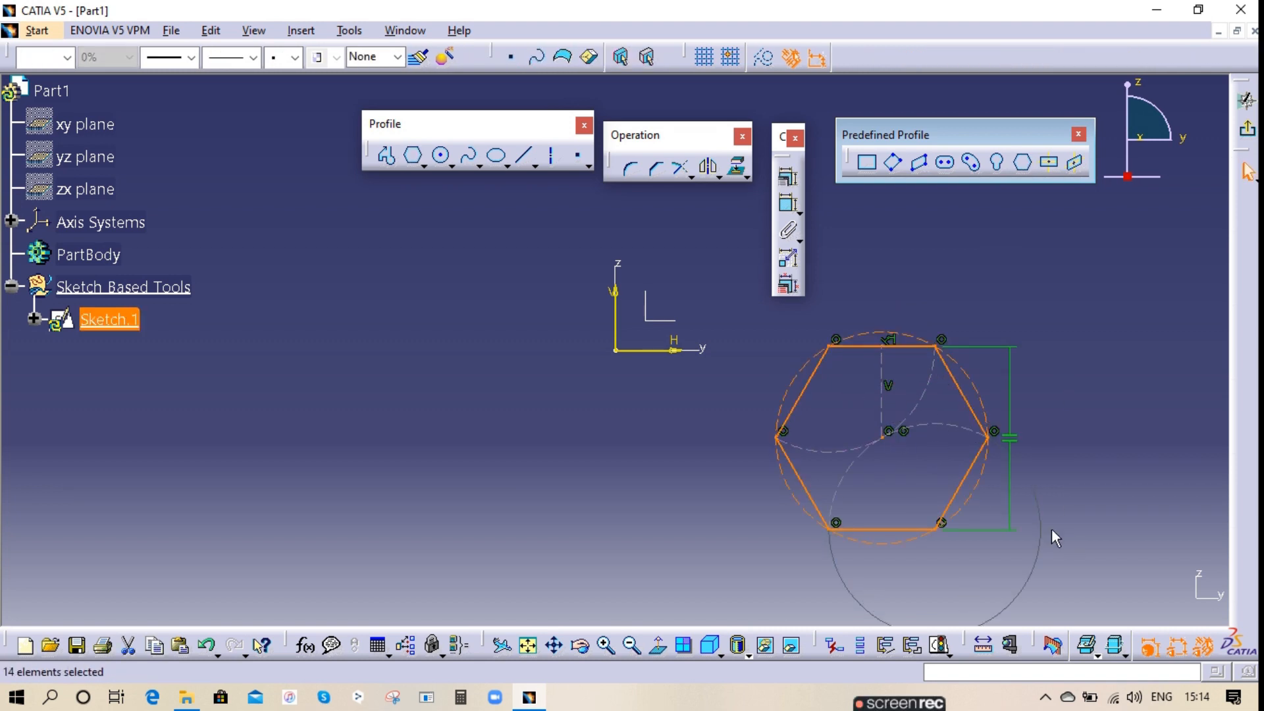
- Delete the hexagon together with its construction geometry and constraints
left_click(1016, 548)
key("ctrl+a")
key("Delete")
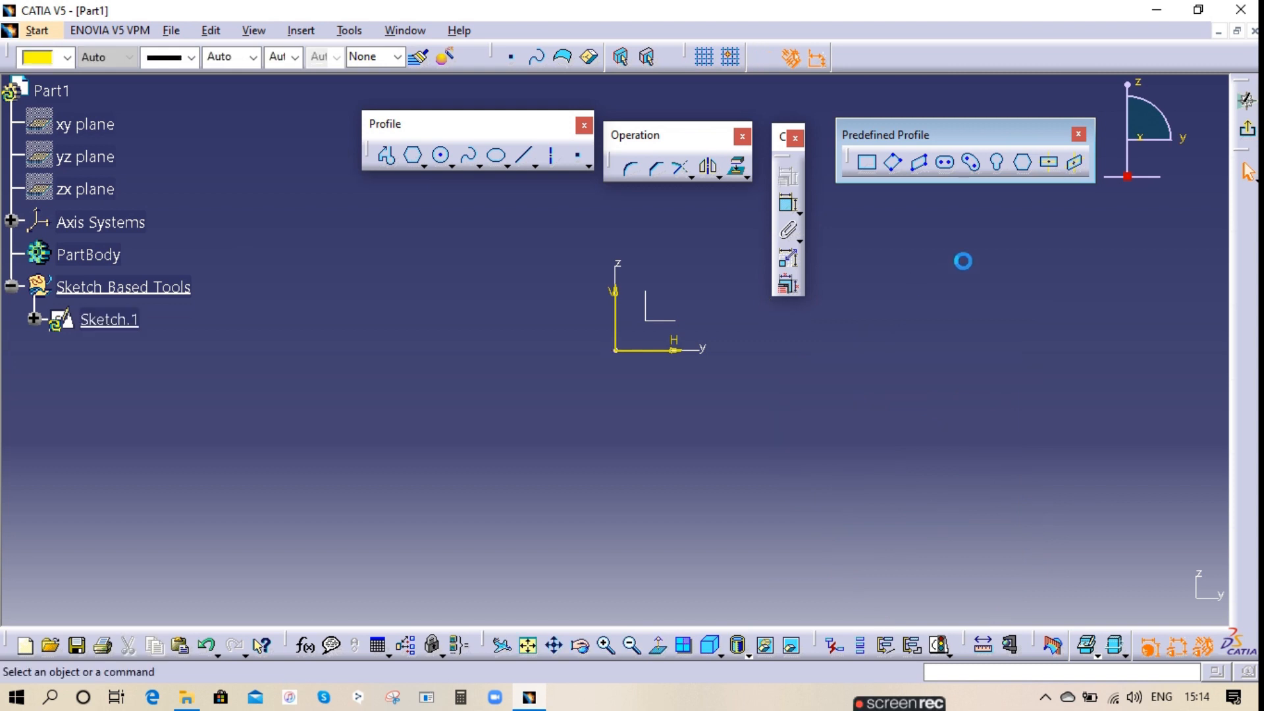
- Preview a centered rectangle around the sketch origin, and cancel it without placing its corner
left_click(1049, 164)
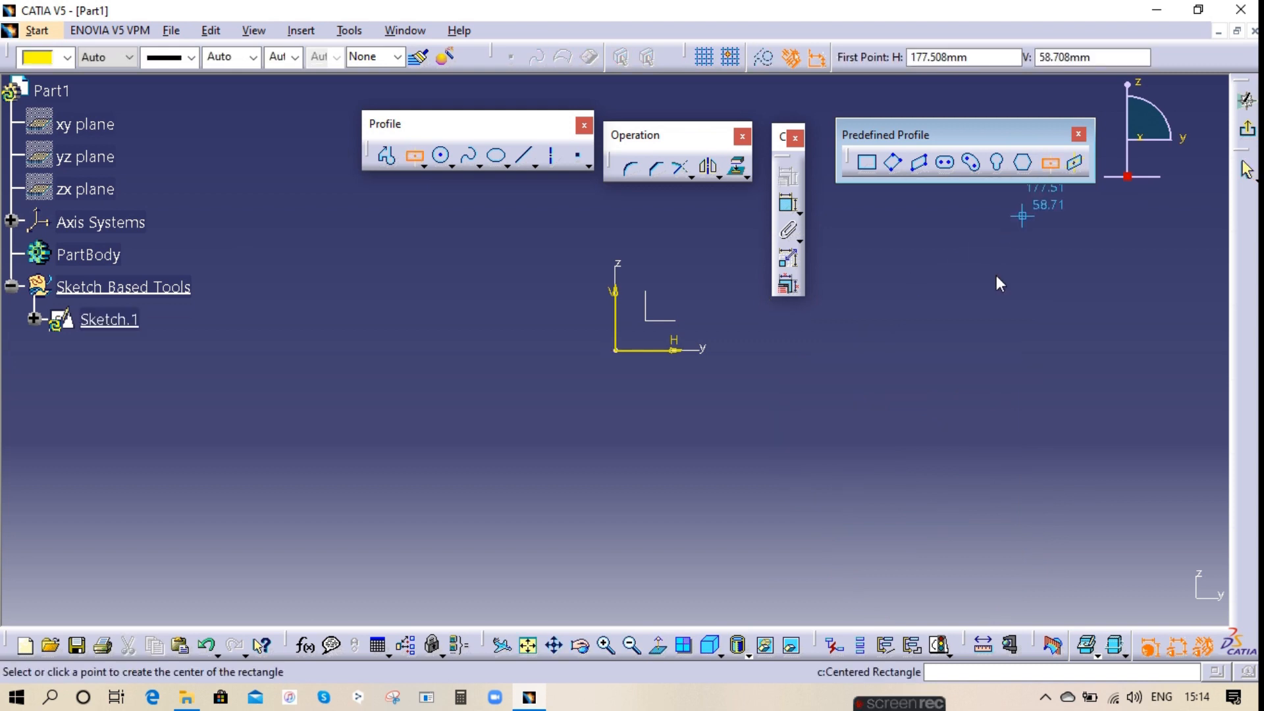
left_click(617, 351)
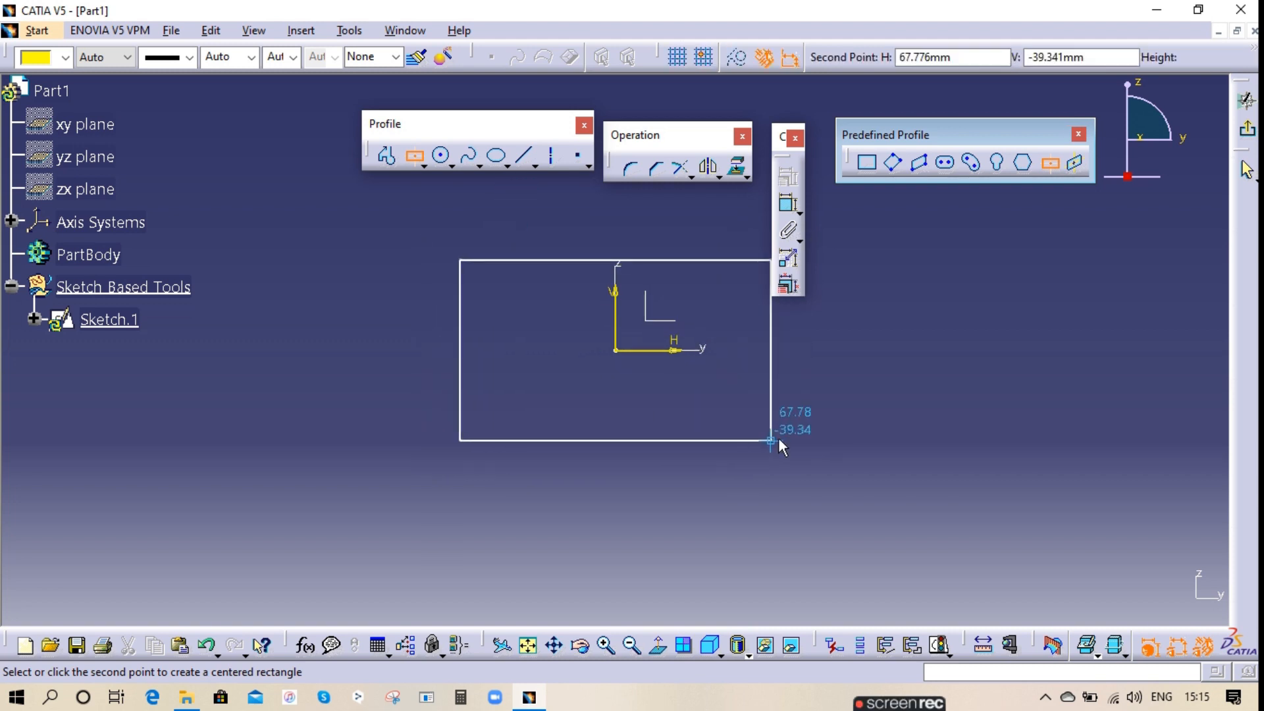
left_click(1050, 165)
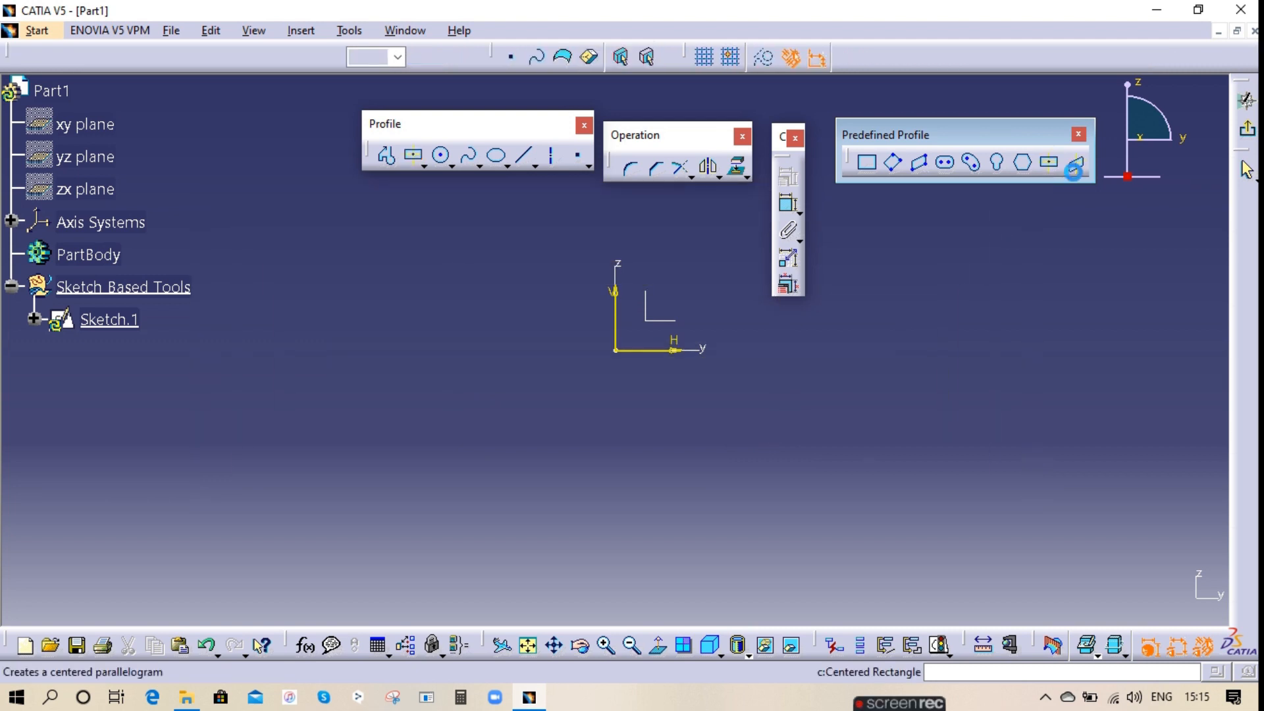
- Preview a centered parallelogram using the H and V axes as its reference lines, and cancel it without placing its end point
left_click(1077, 167)
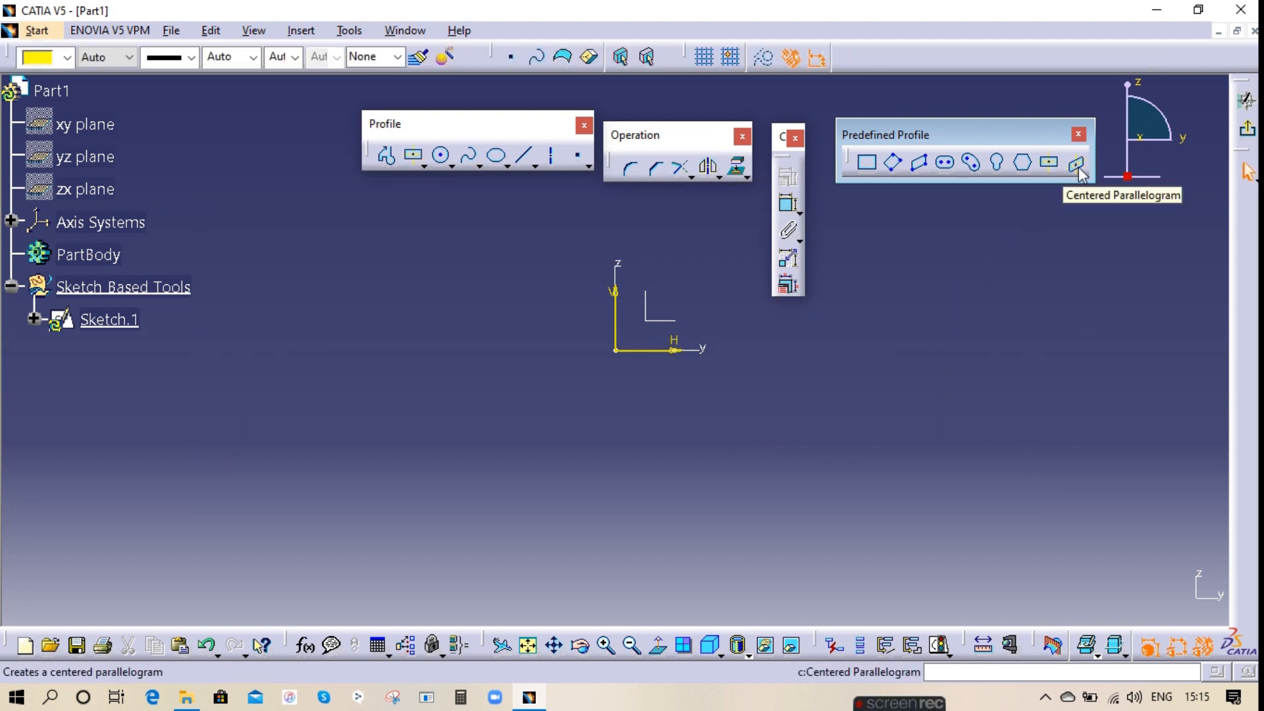
left_click(1053, 169)
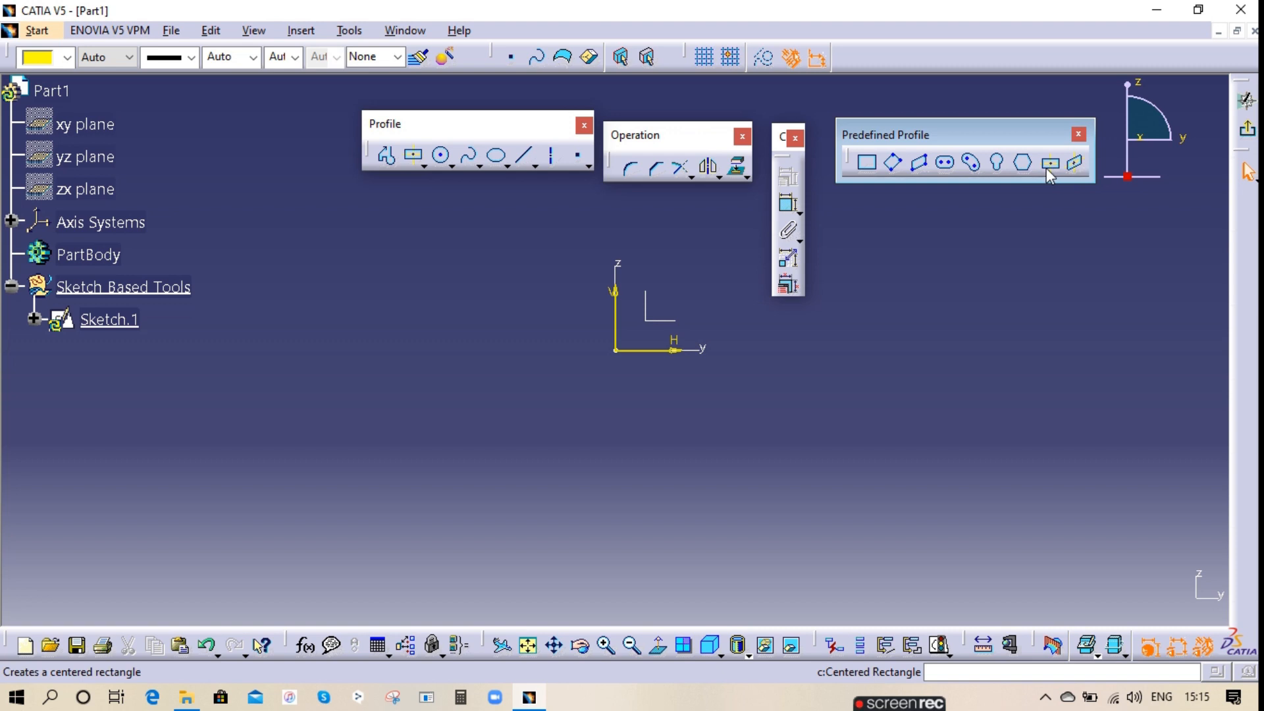
left_click(1076, 166)
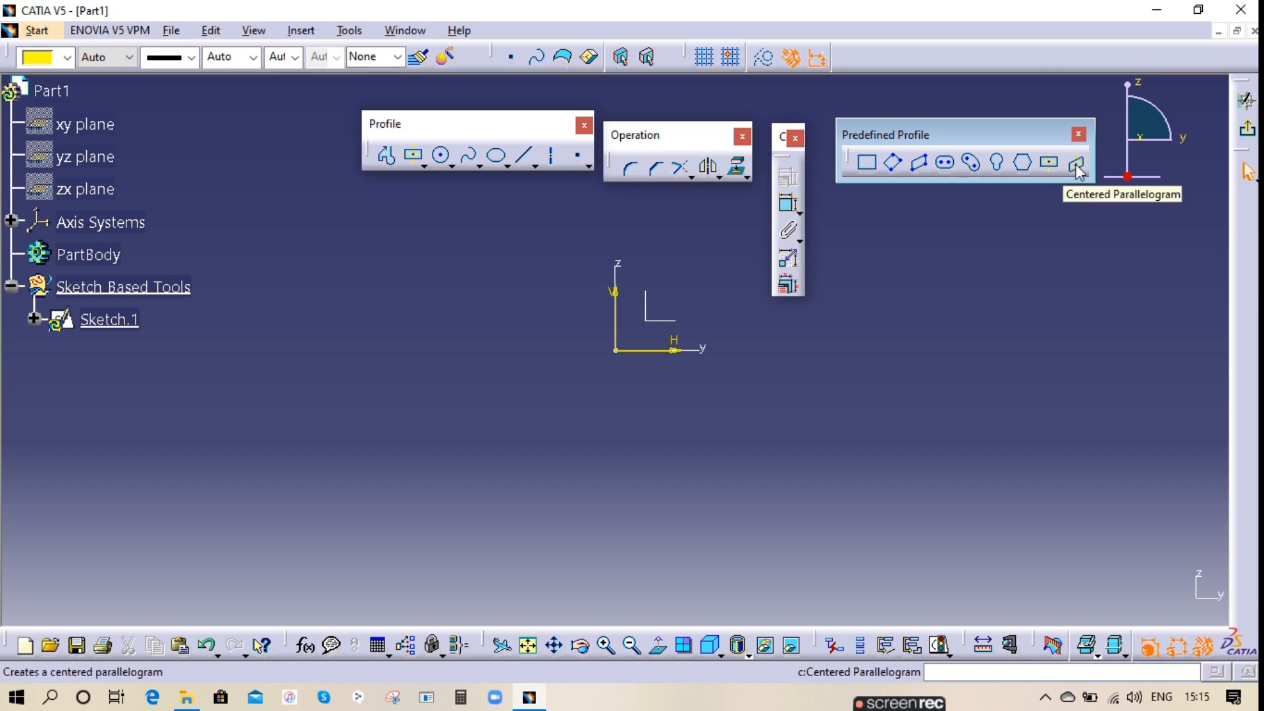
left_click(1076, 164)
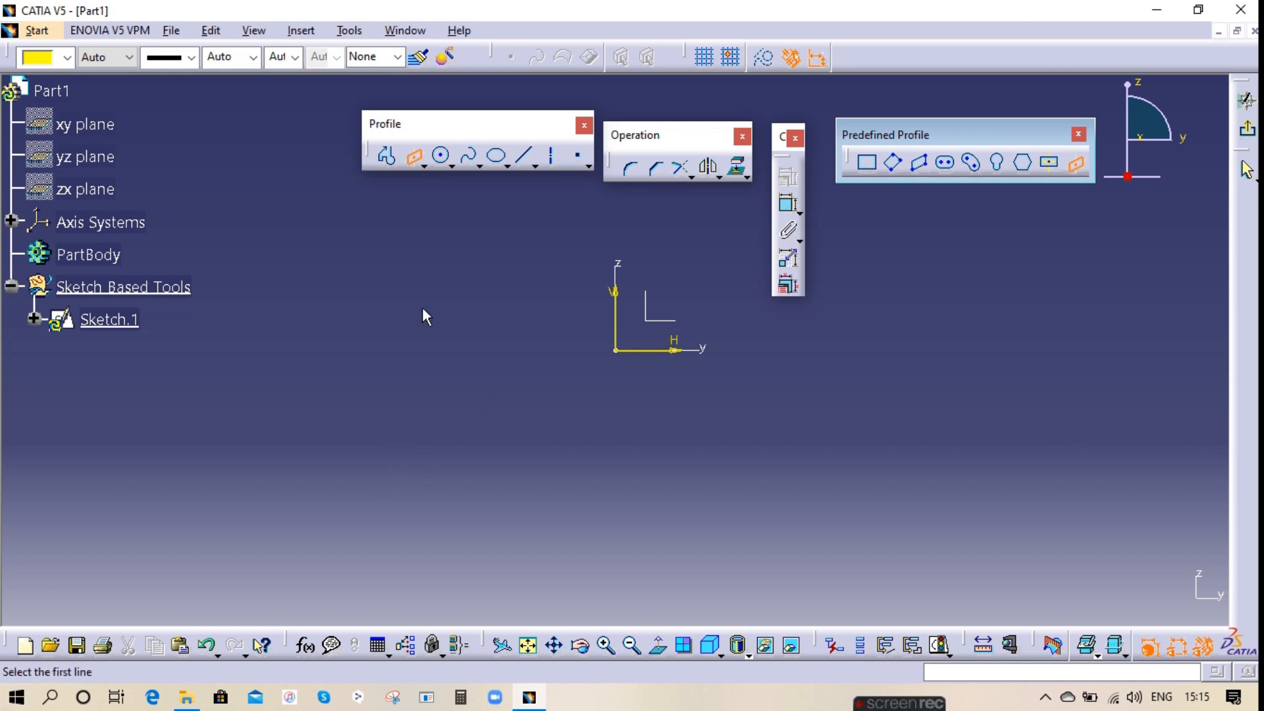
left_click(655, 350)
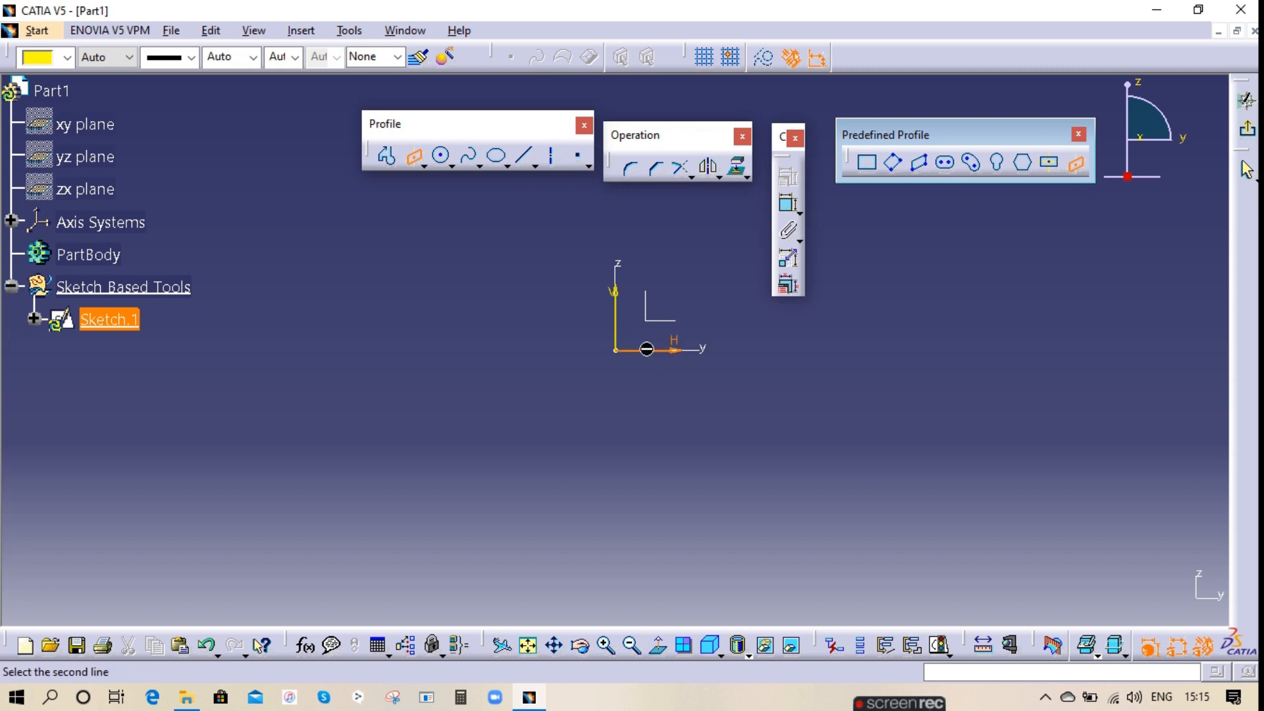
left_click(617, 308)
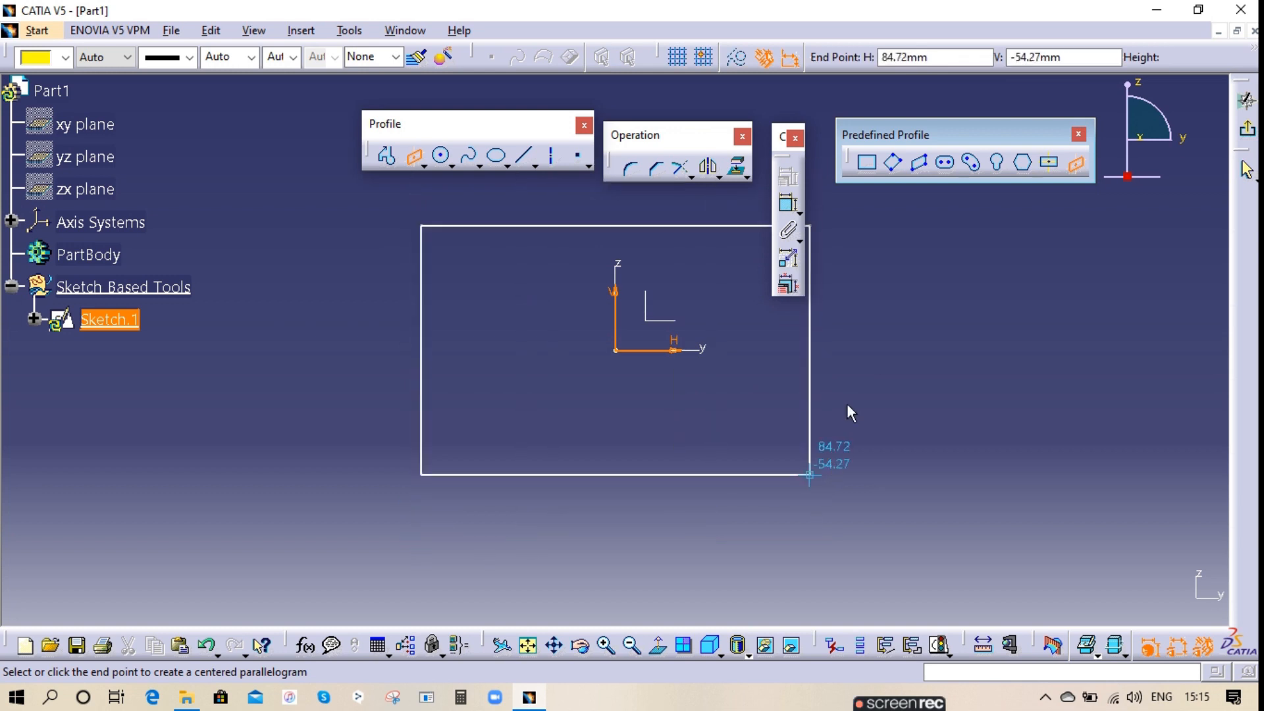
left_click(1074, 162)
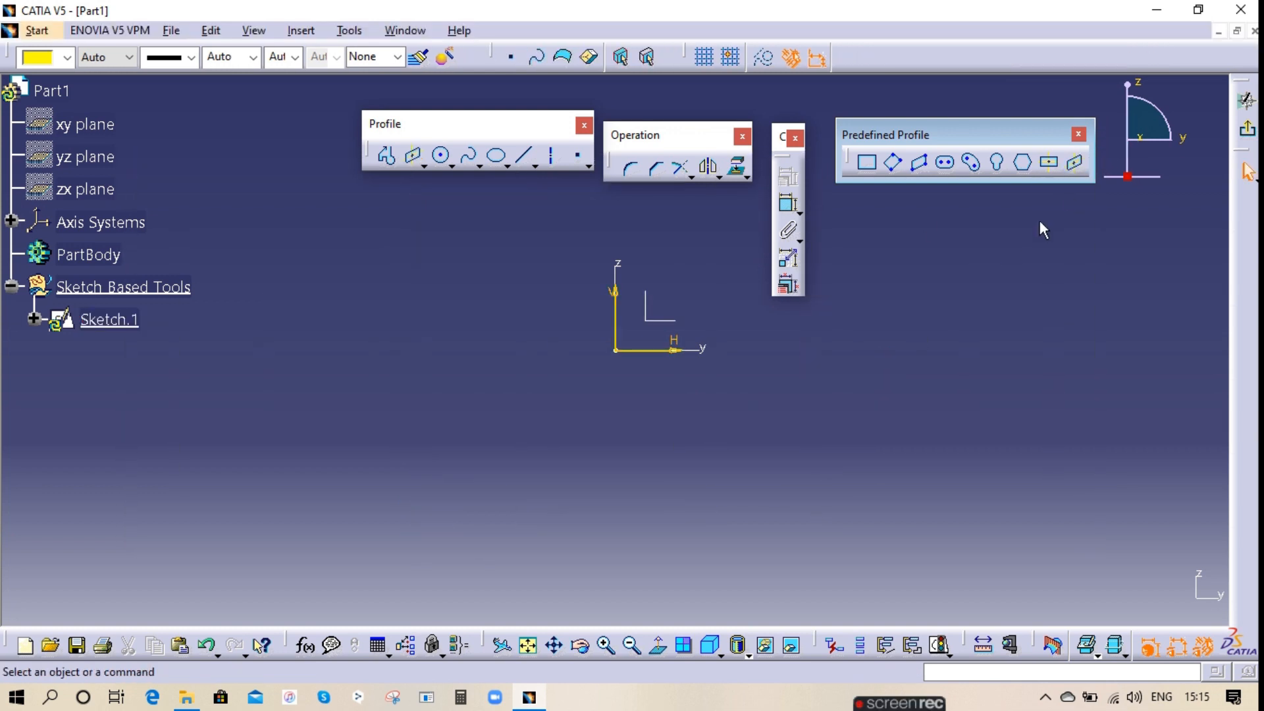
- Close the Predefined Profile tool set, and place the Circle tool set beside the Constraint tools, clear of the sketch
left_click(1079, 134)
left_click(452, 166)
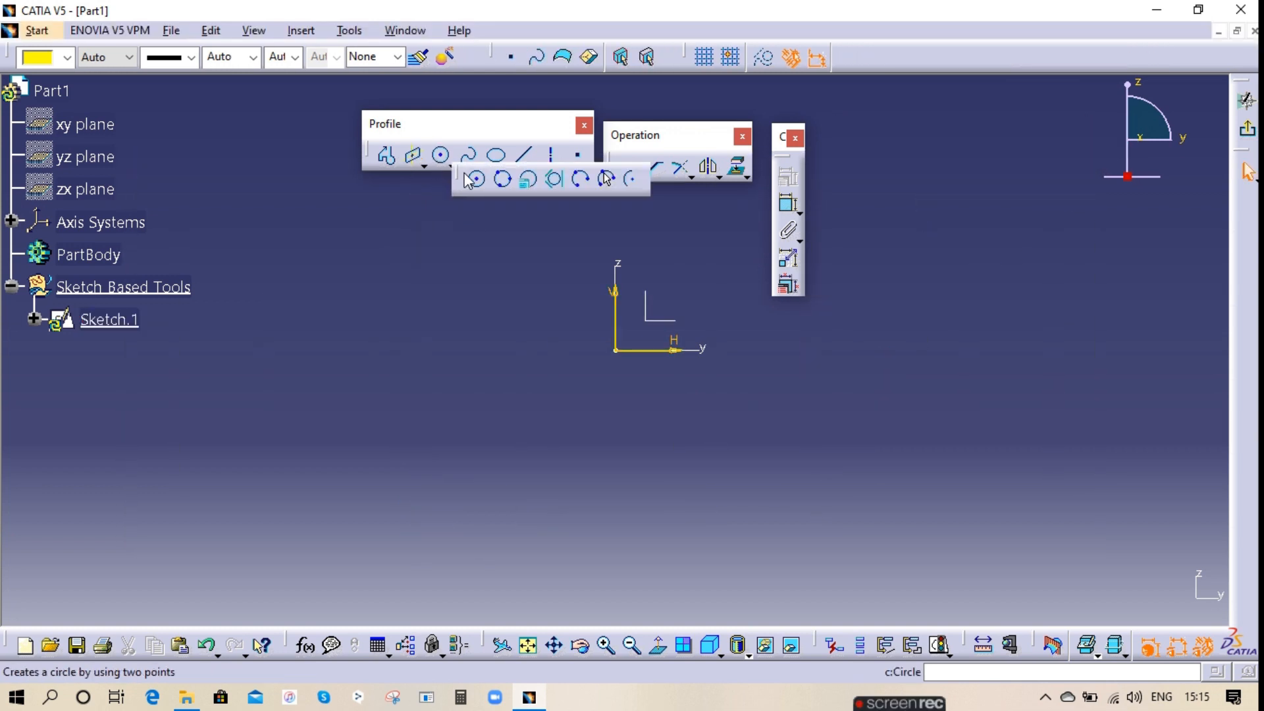
left_click_drag(465, 177, 959, 198)
- Preview a circle centered on the sketch origin and a three-point circle starting at the origin's lower left, and cancel both
left_click(956, 194)
left_click(615, 350)
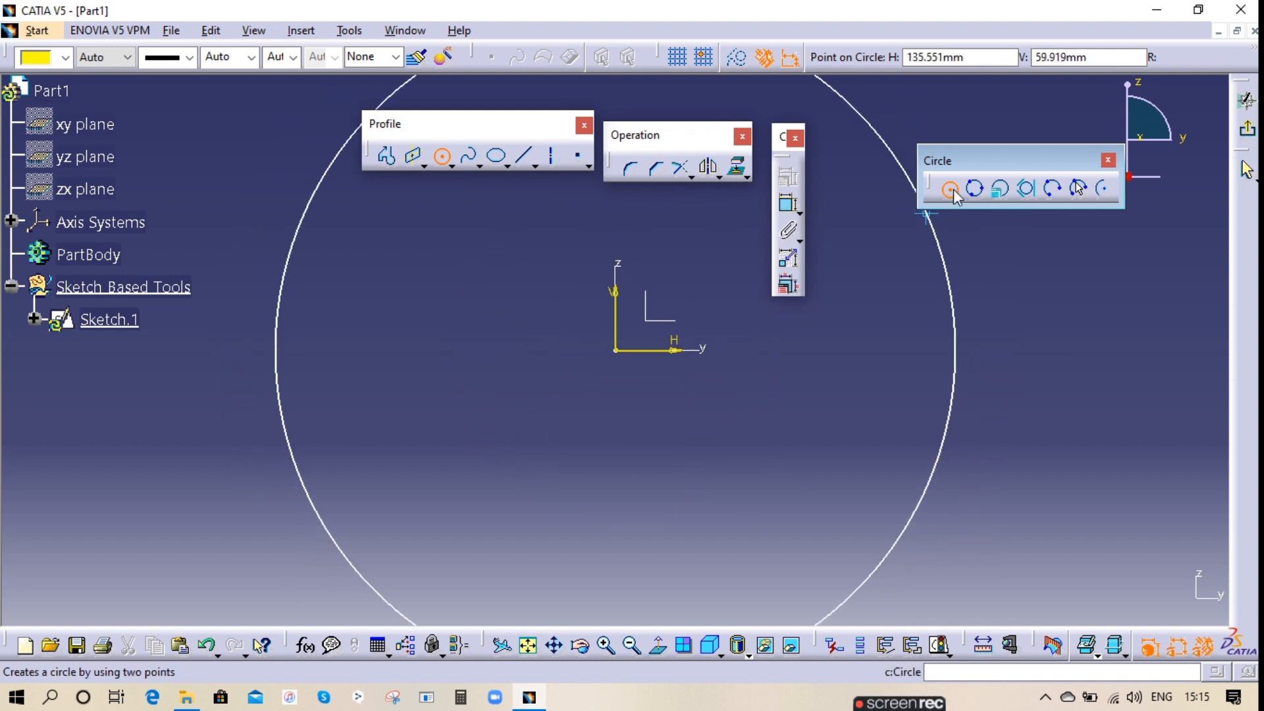
left_click(975, 189)
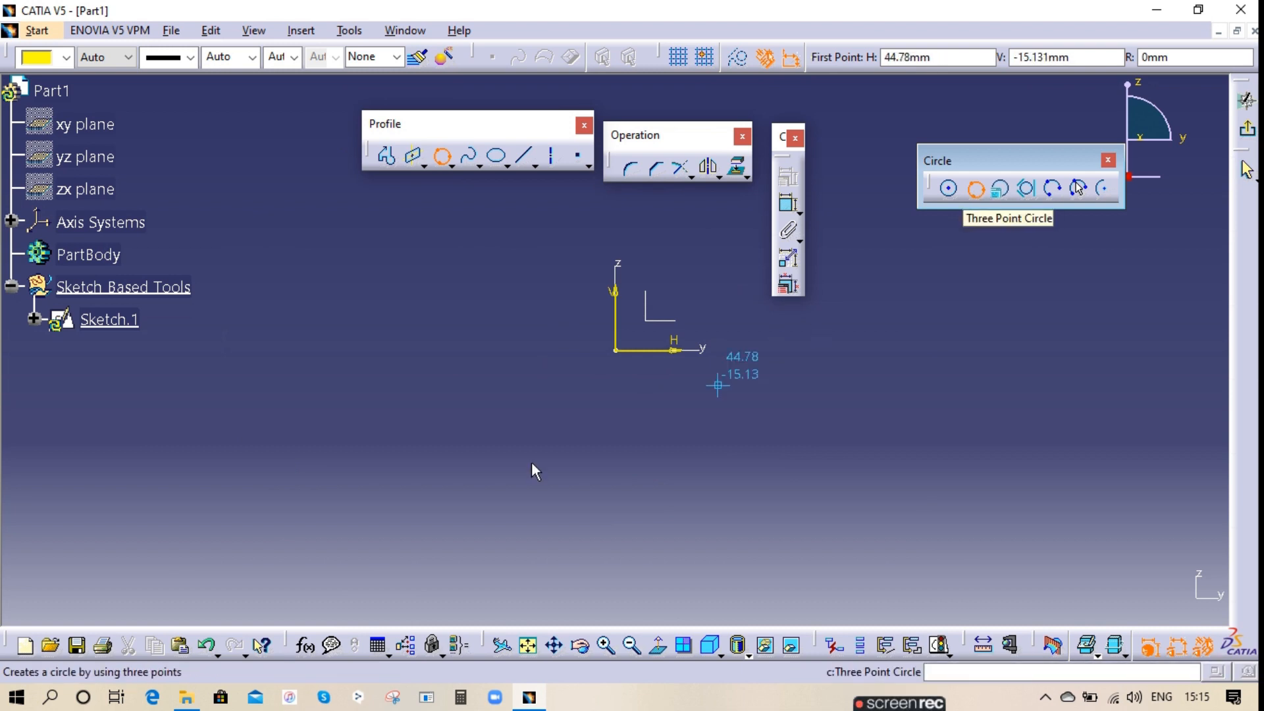
left_click(385, 402)
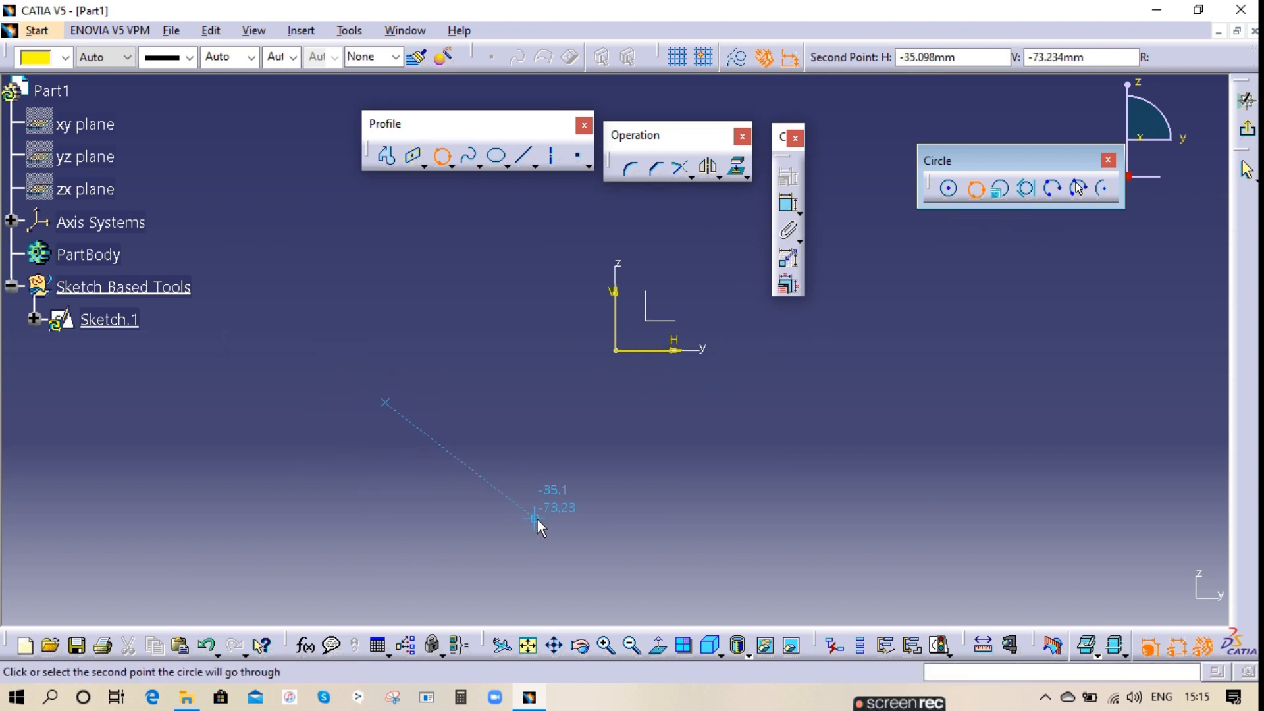
left_click(540, 518)
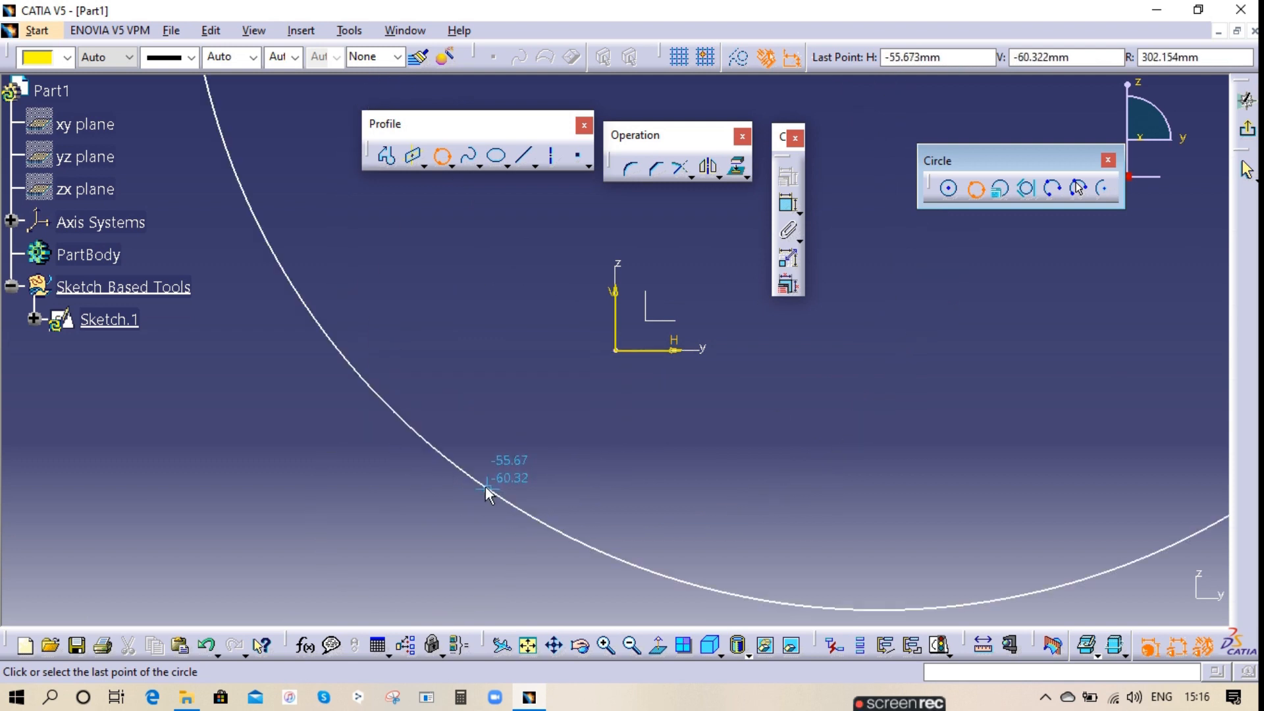
left_click(976, 189)
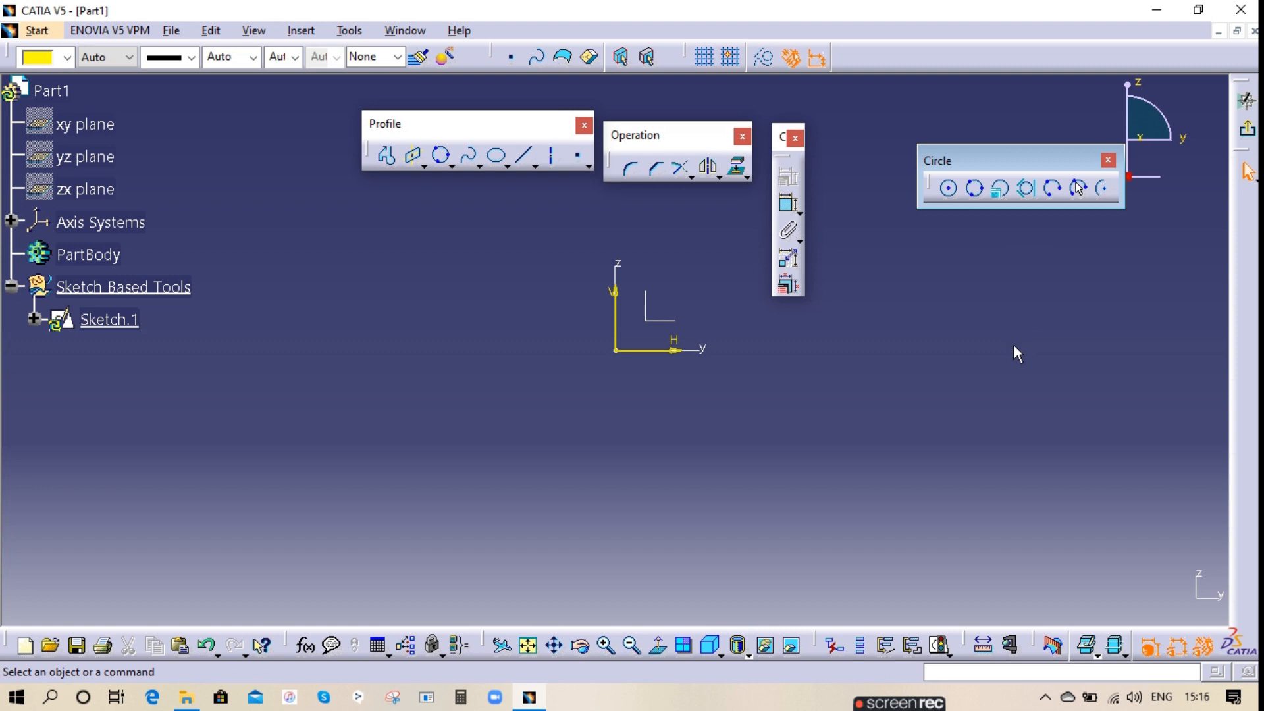
- Draw a tall two-point rectangle to the left of the sketch origin, extending well below the H axis
left_click(423, 167)
left_click(387, 291)
left_click(413, 157)
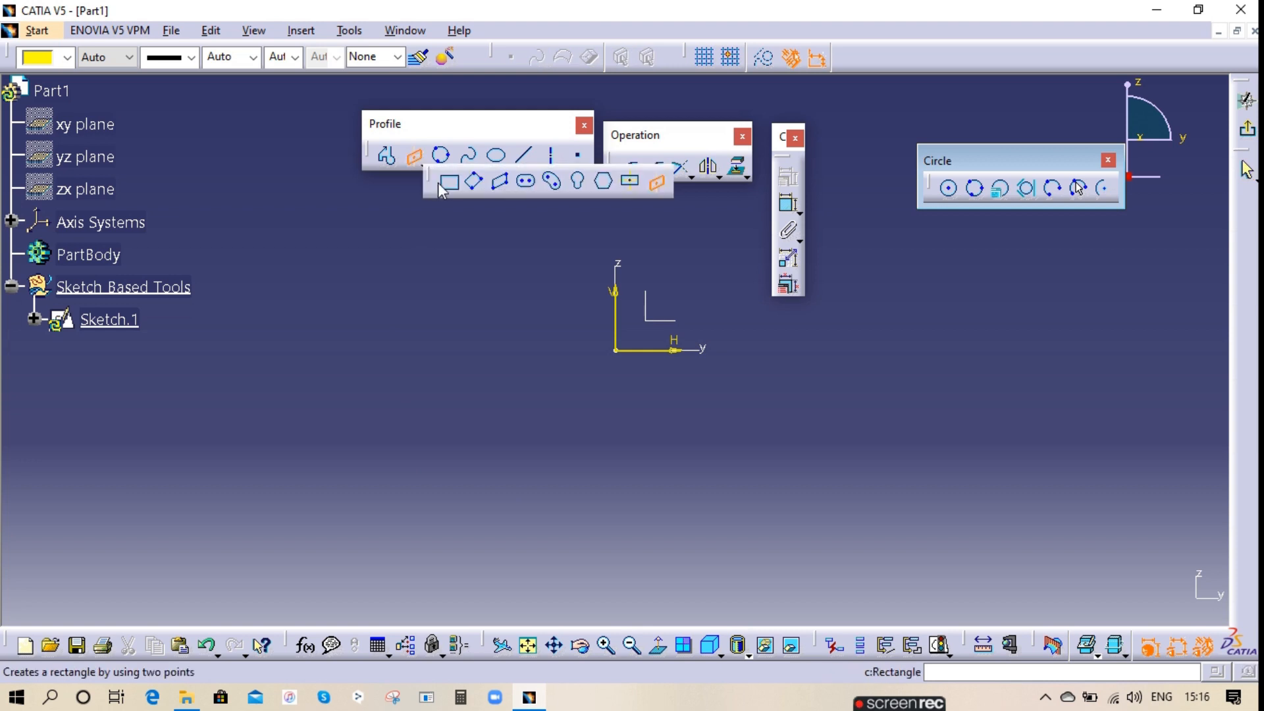
left_click(448, 180)
left_click(307, 283)
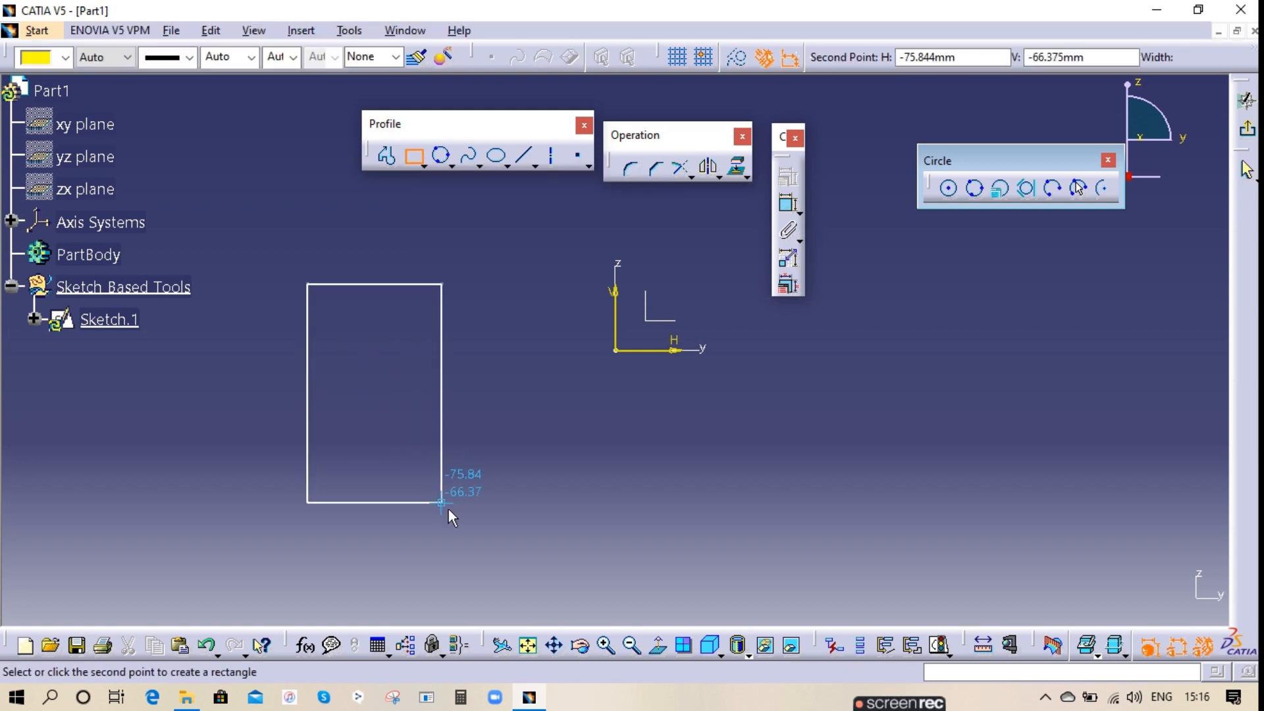
left_click(447, 508)
left_click(773, 471)
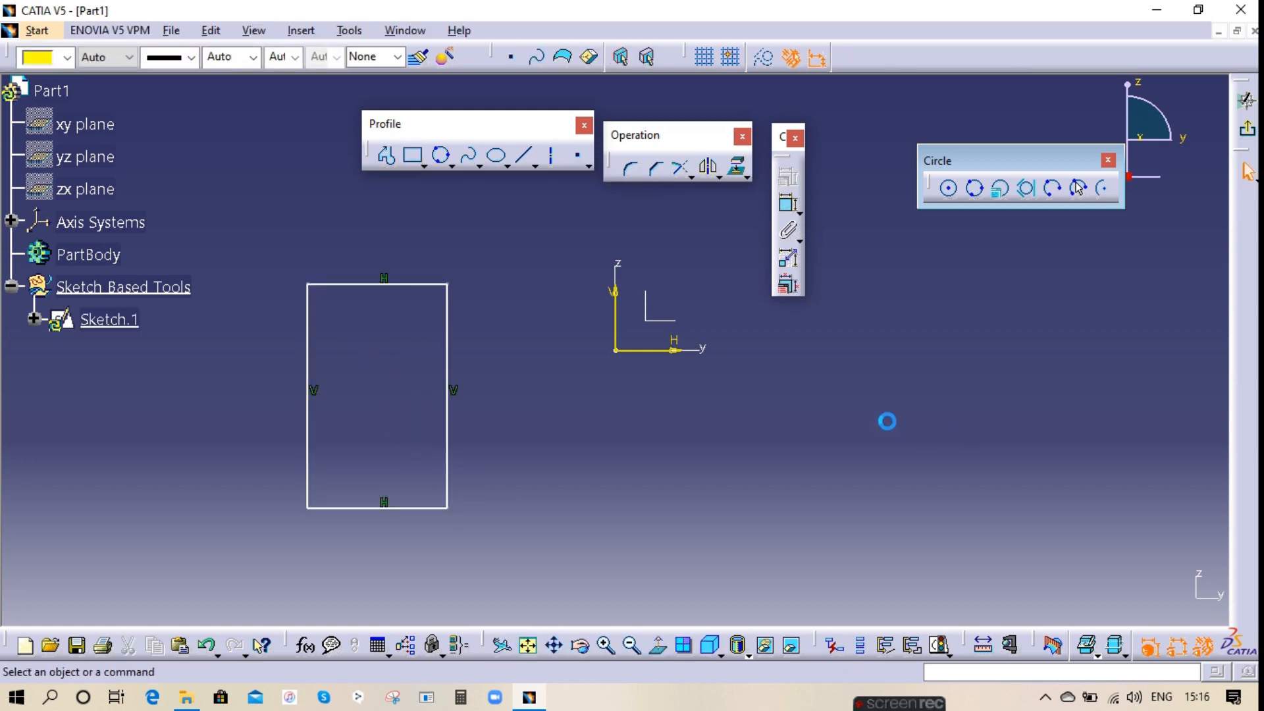
- Create a tri-tangent circle on the rectangle's left, top and right sides, and delete both the circle and the rectangle
left_click(1026, 189)
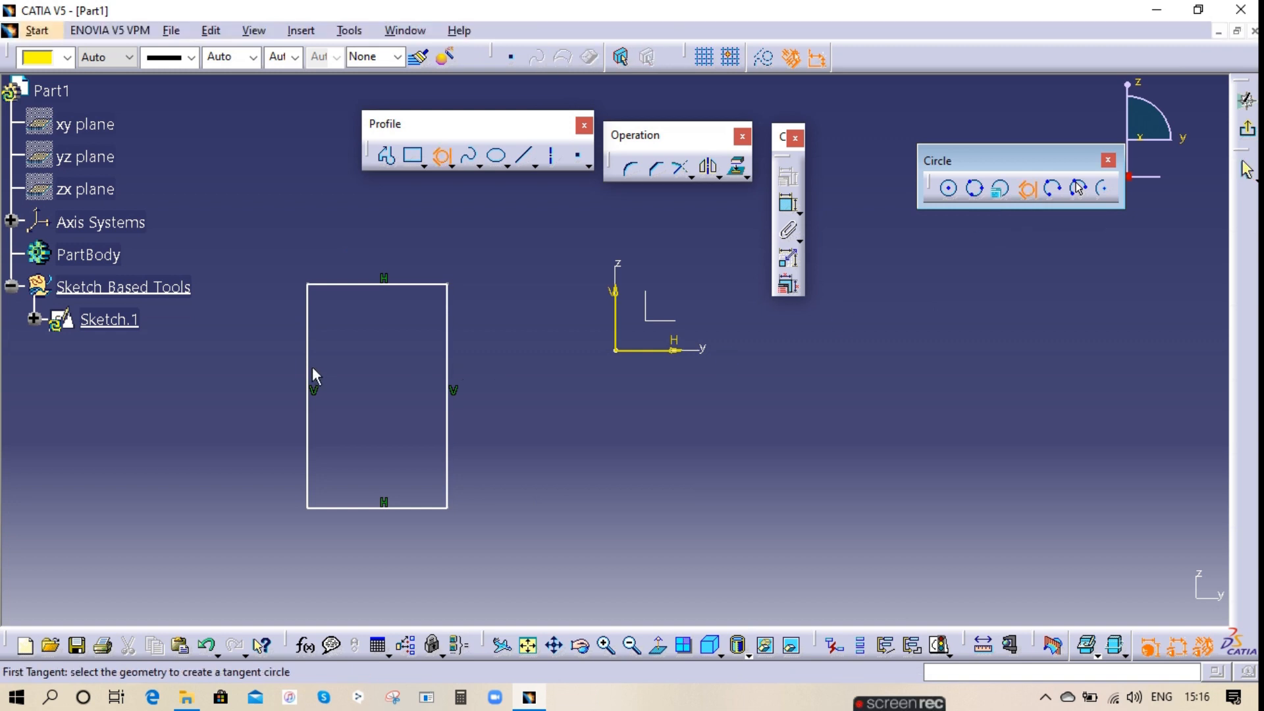
left_click(310, 366)
left_click(381, 284)
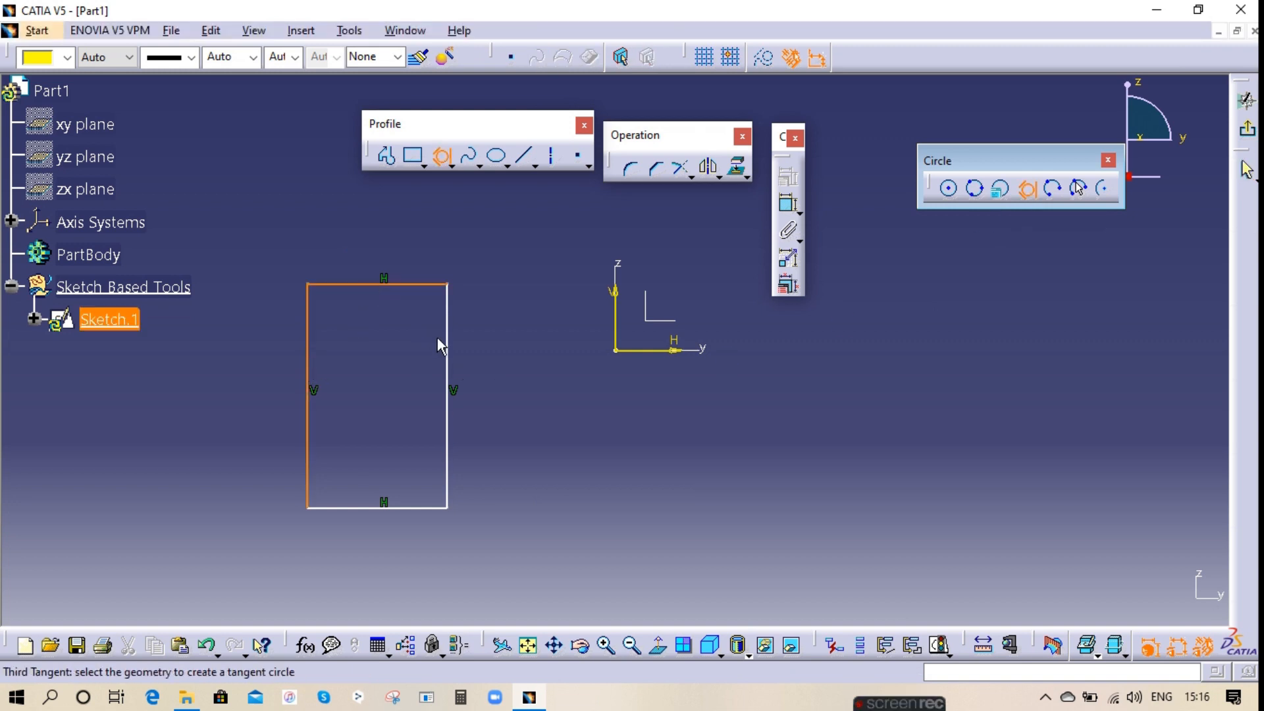
left_click(451, 356)
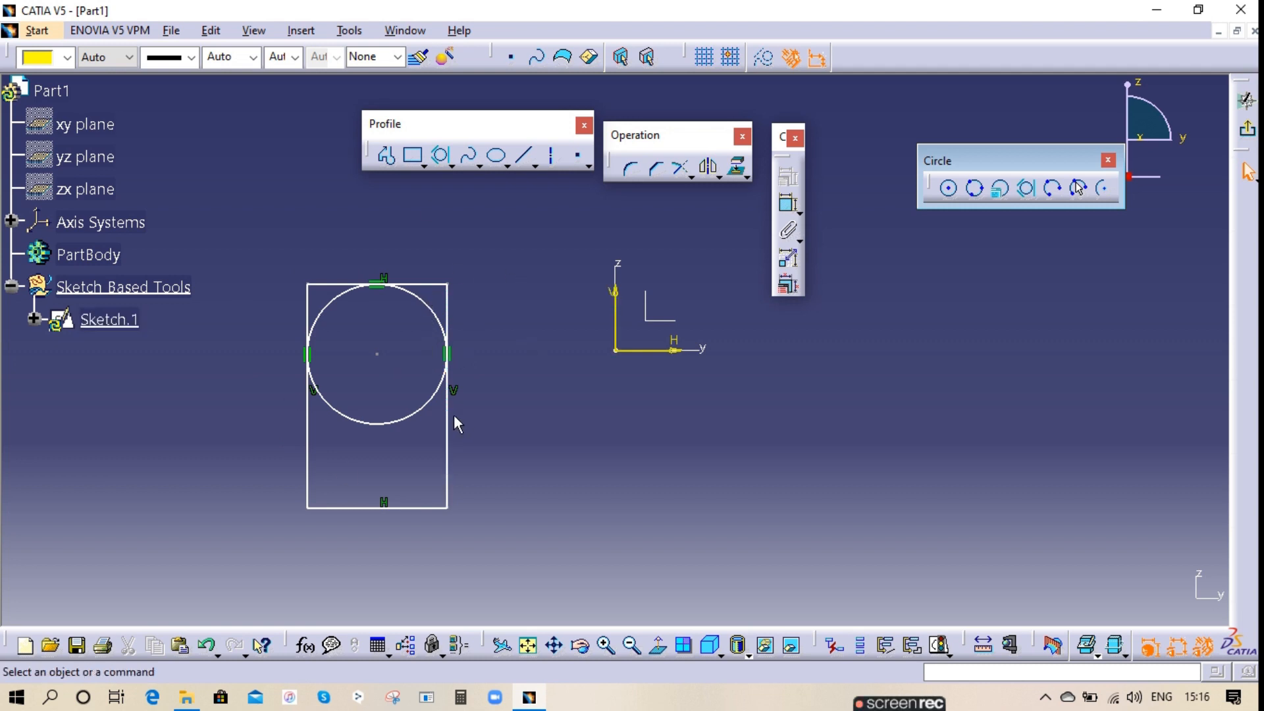
left_click_drag(560, 545, 224, 327)
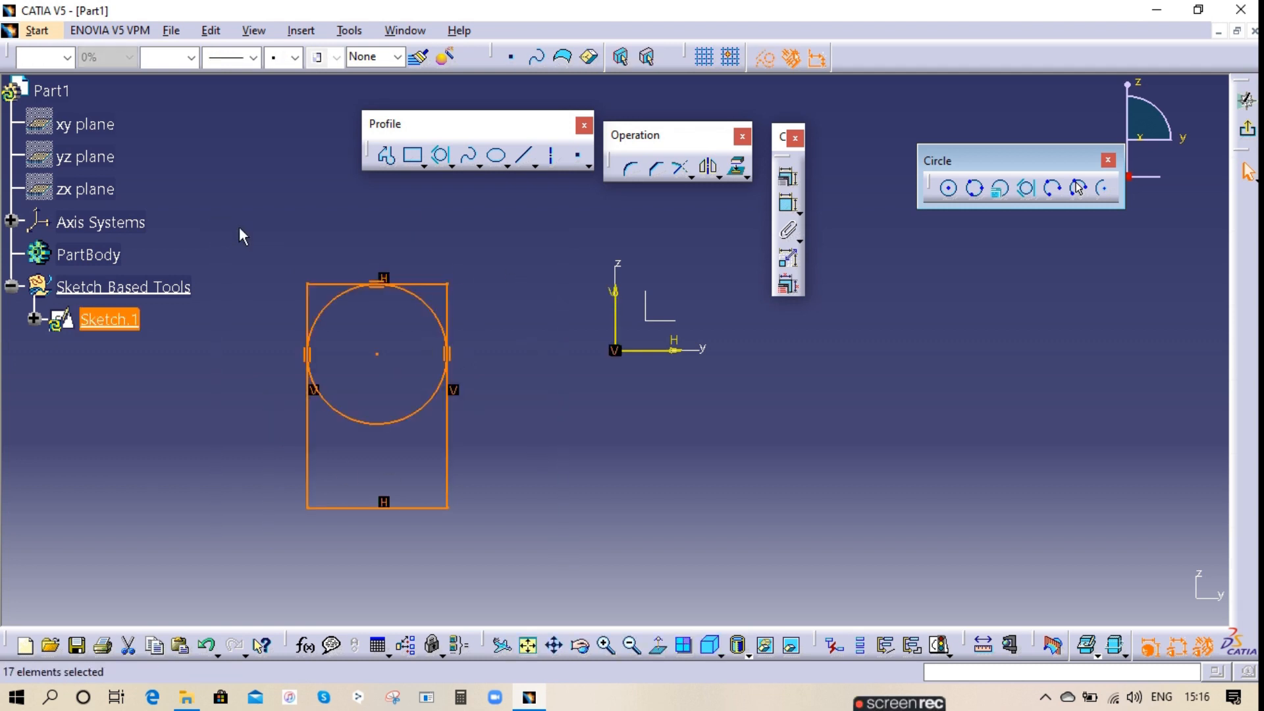
key("Delete")
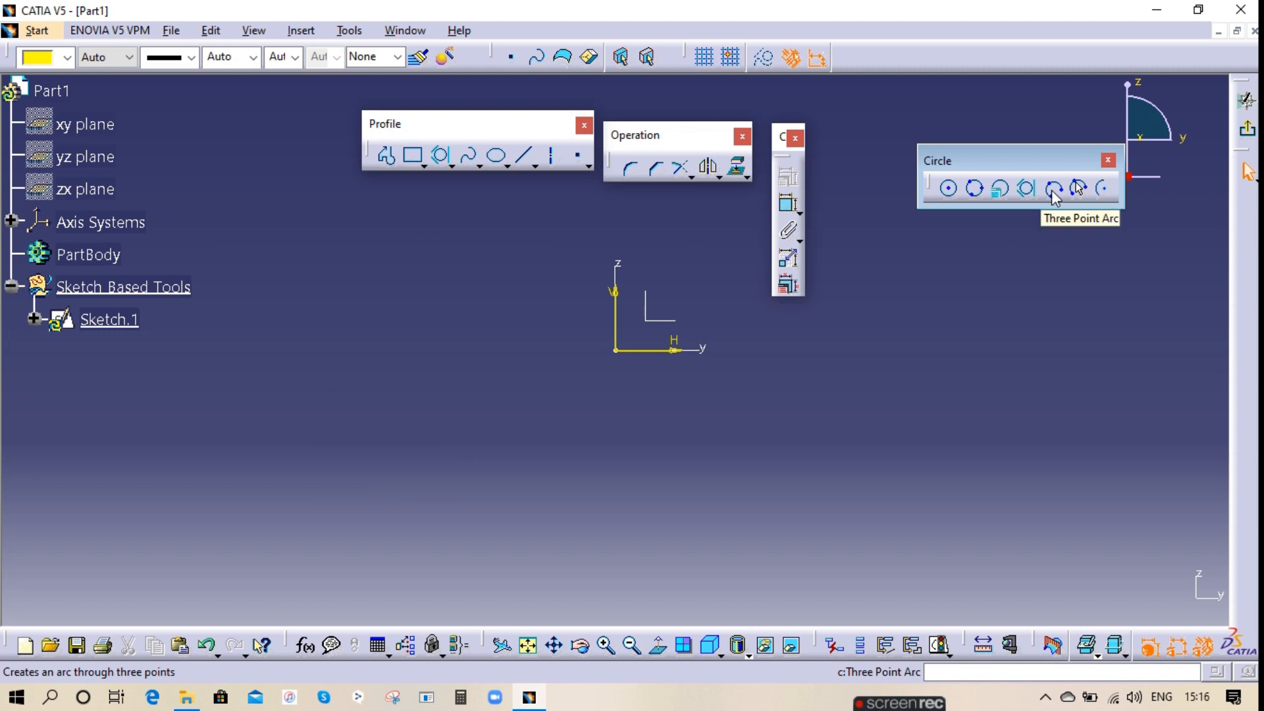
- Preview a three-point arc starting at the sketch origin's lower left and passing through a point below the origin, and cancel it
left_click(1054, 191)
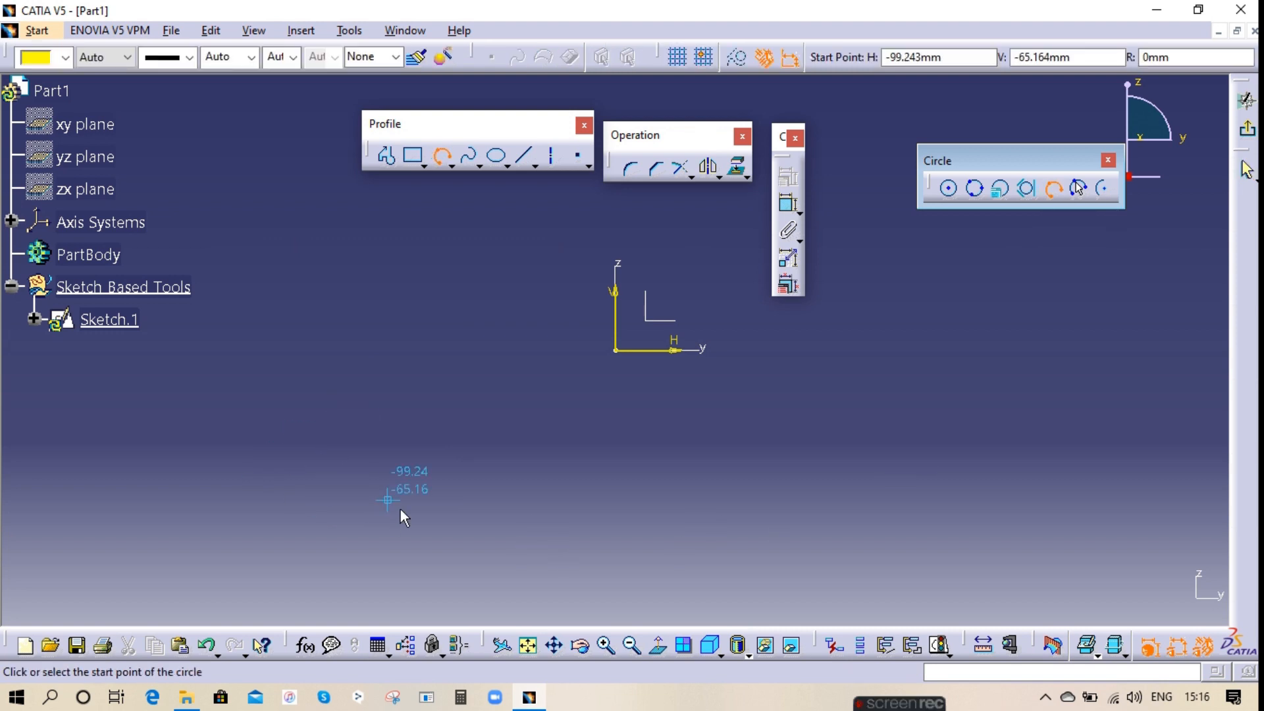
left_click(516, 475)
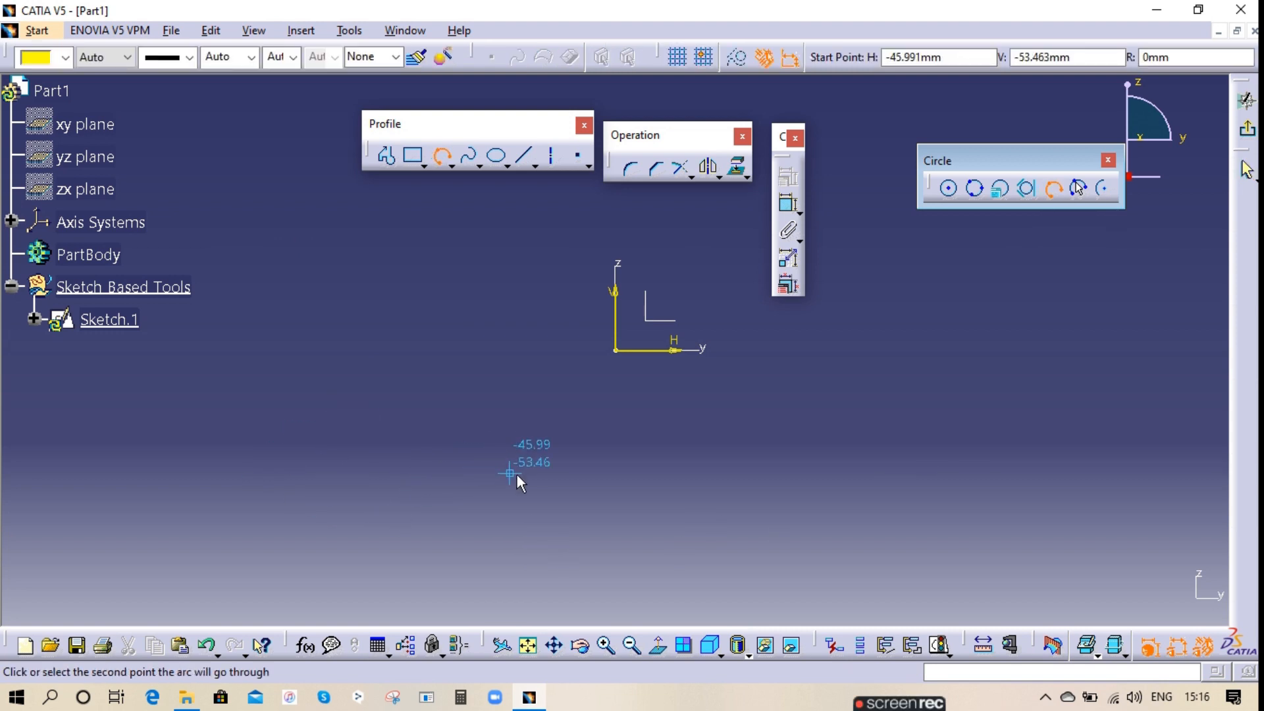
left_click(706, 472)
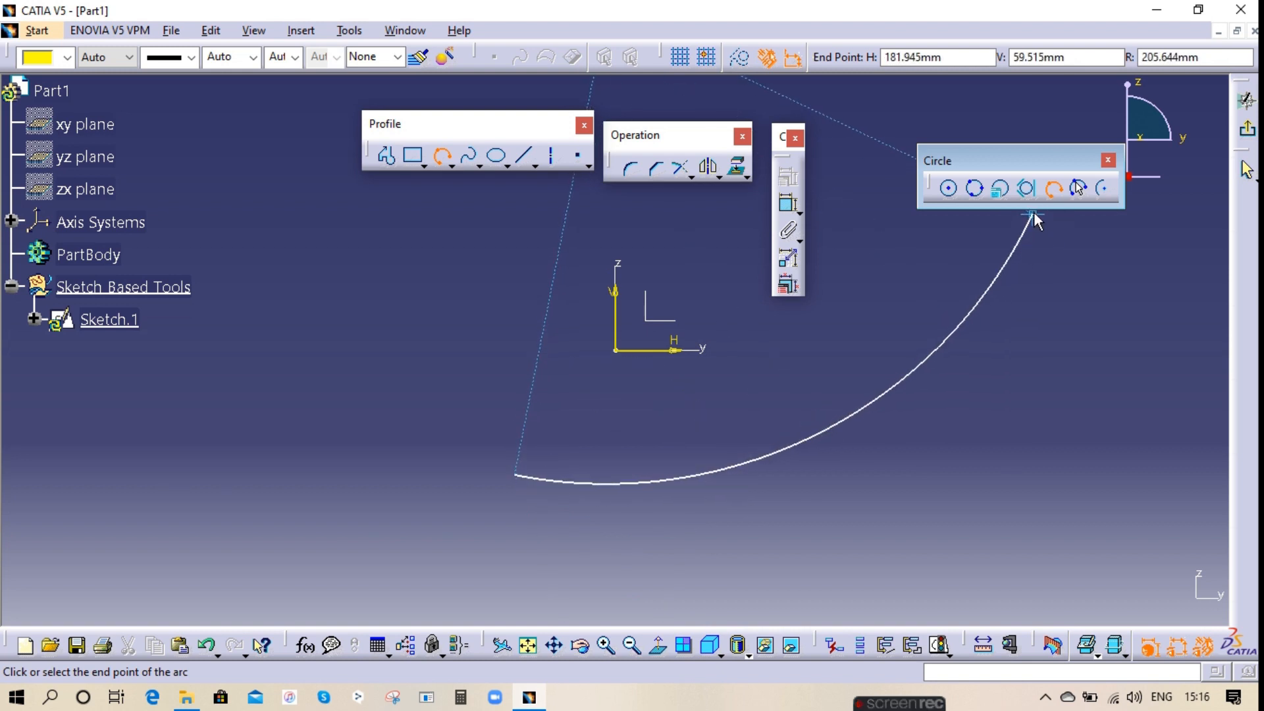
key("Escape")
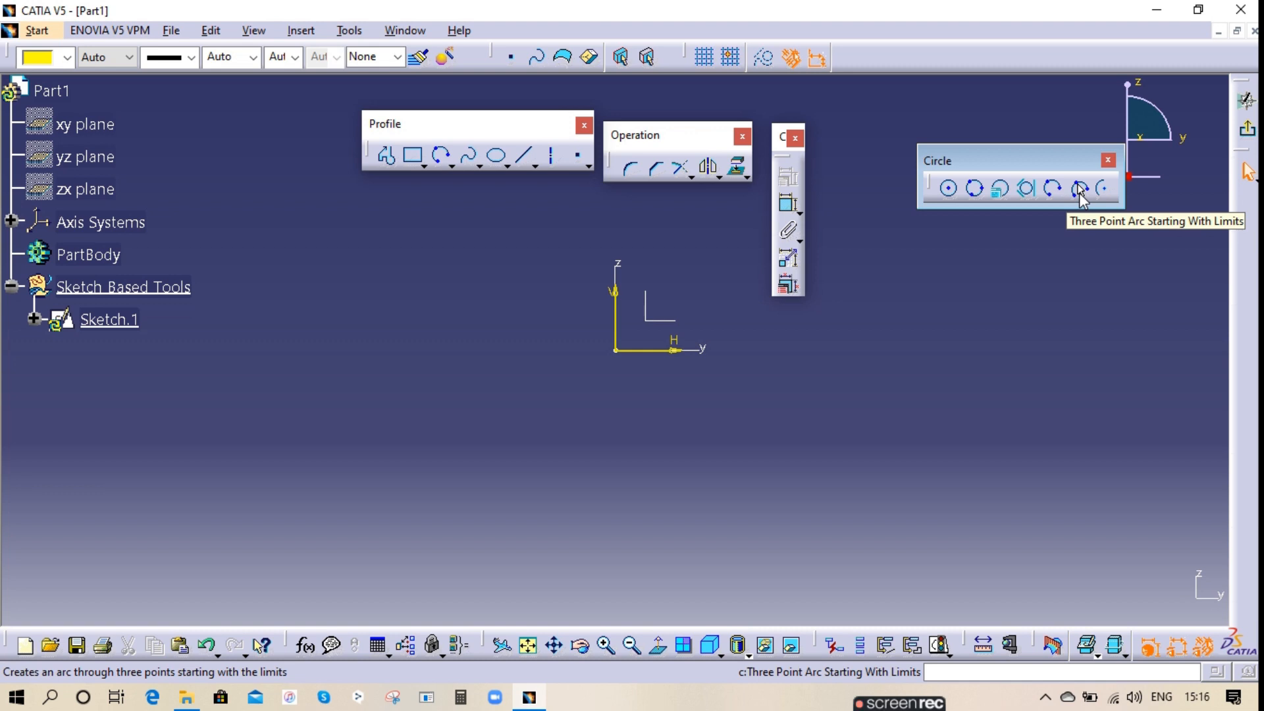
- Preview a three-point arc starting with limits, with its end point at about H 12 mm, V -57 mm, and cancel it
left_click(1080, 189)
left_click(489, 480)
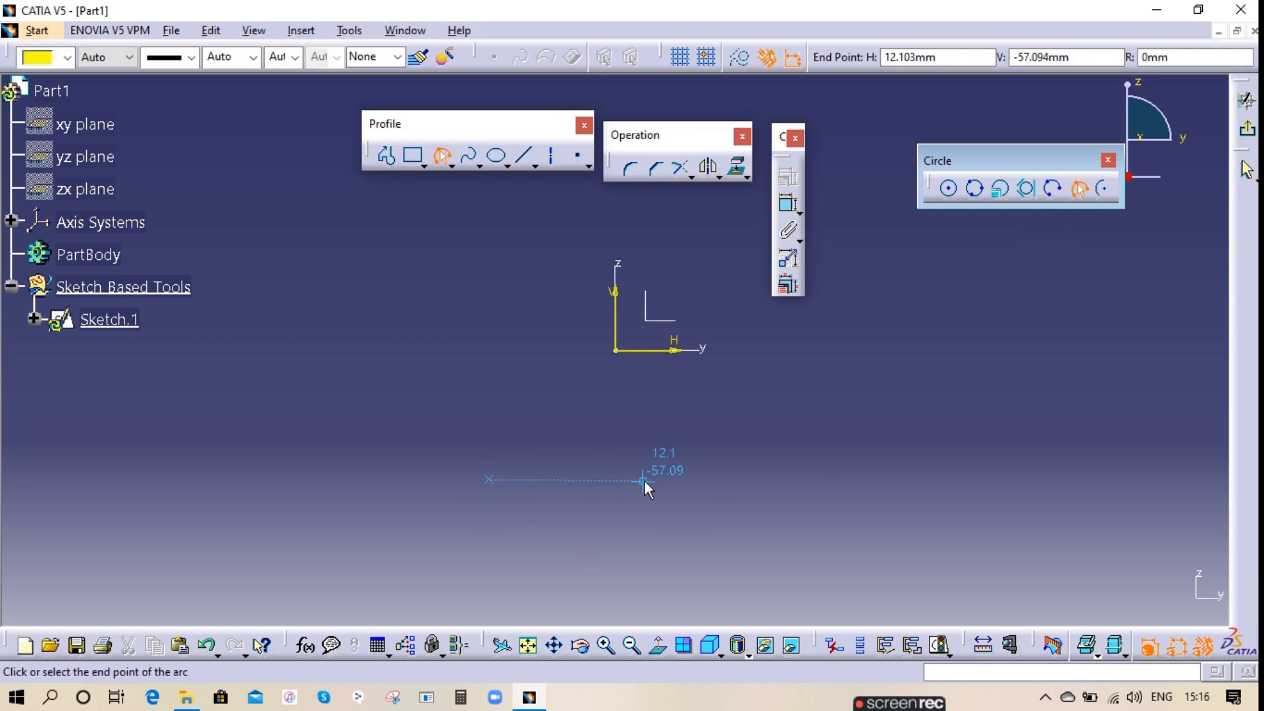
left_click(645, 481)
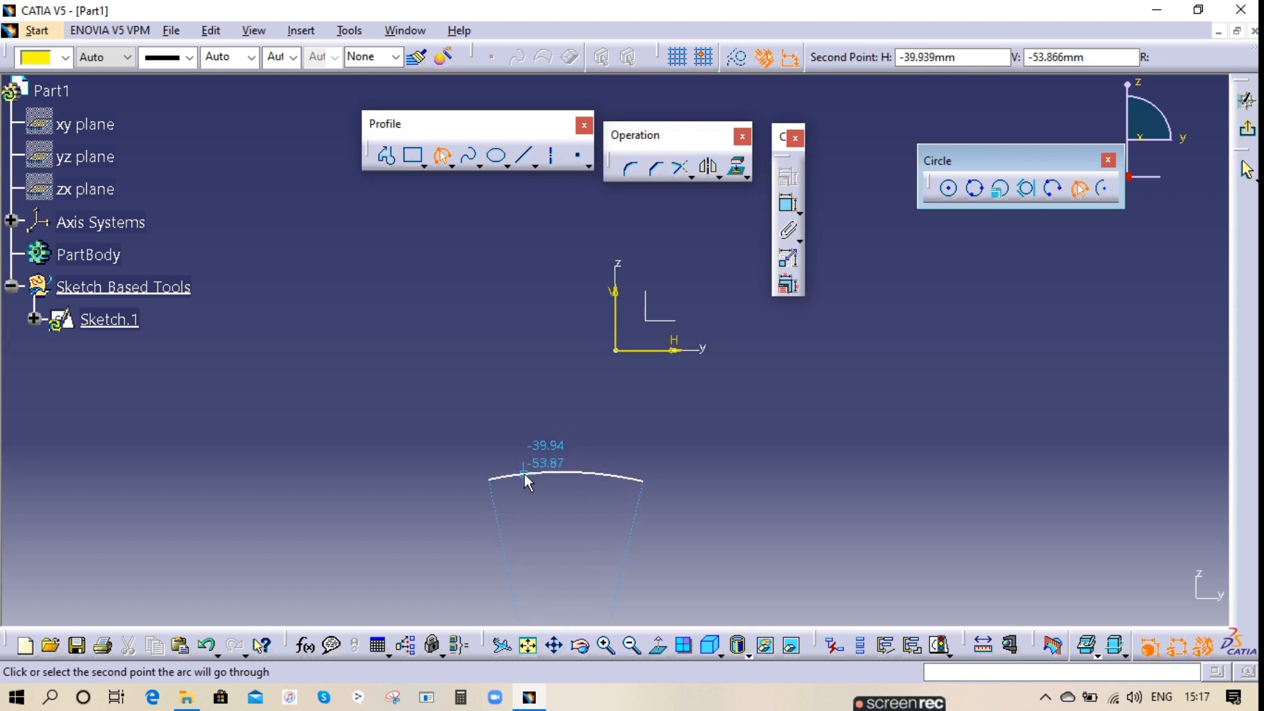
left_click(1079, 190)
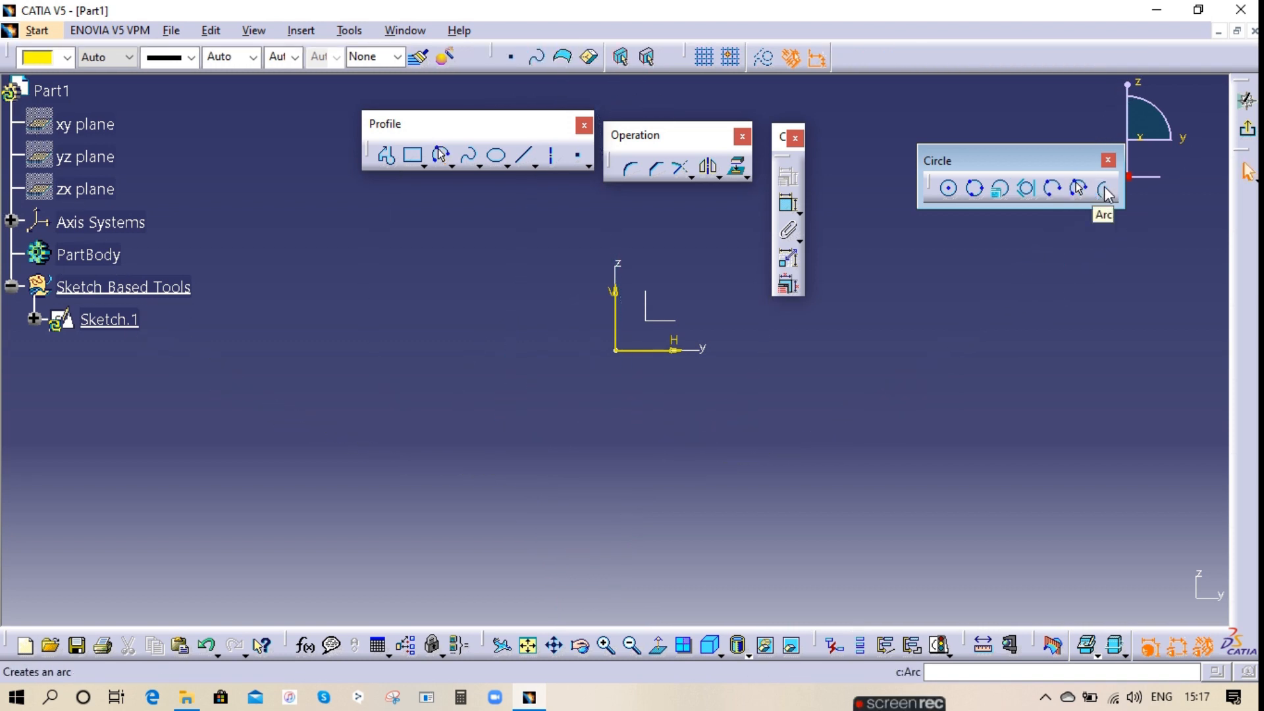
- Draw a center-based arc at the sketch origin's lower left and delete it, and close the Circle tool set
left_click(1104, 188)
left_click(437, 441)
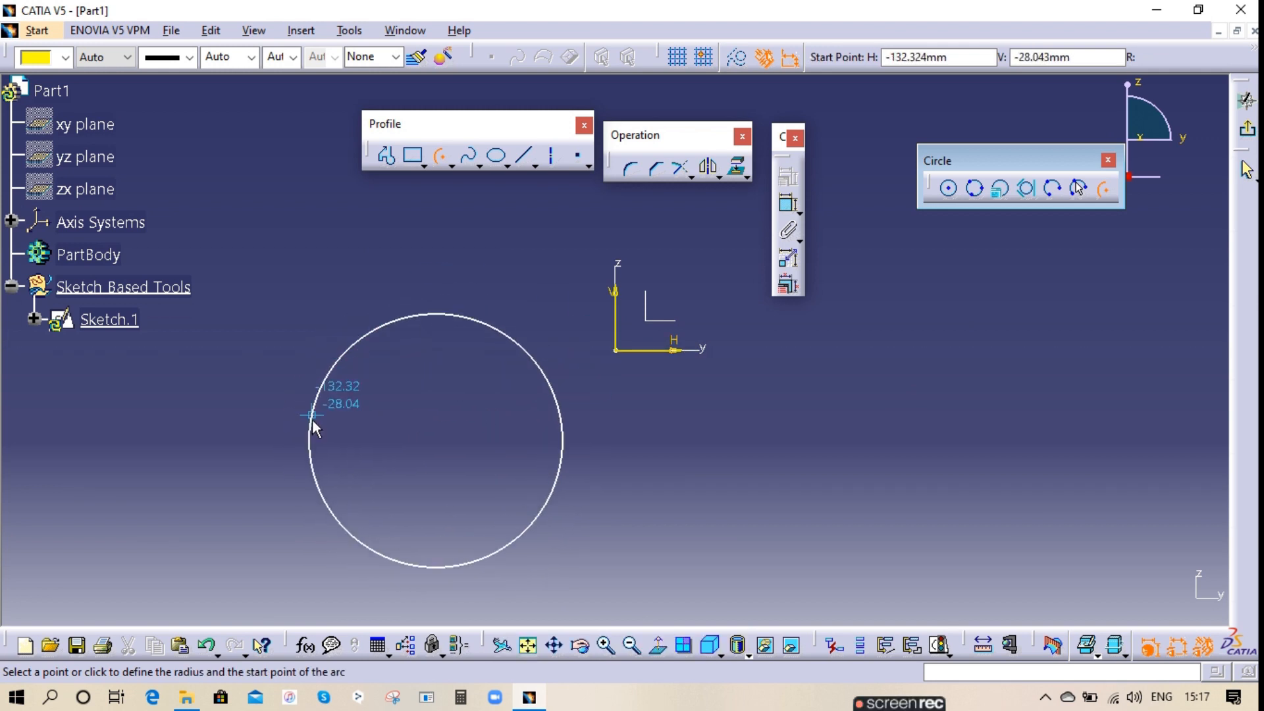
left_click(313, 443)
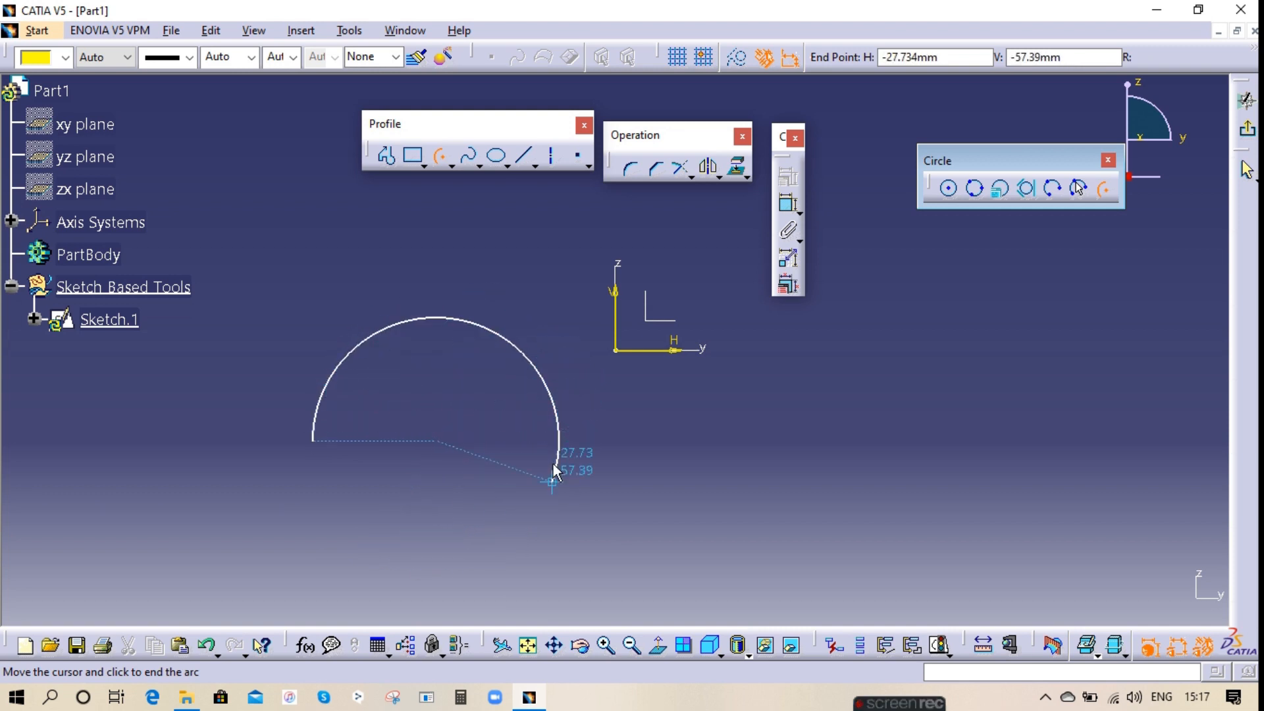
left_click(457, 363)
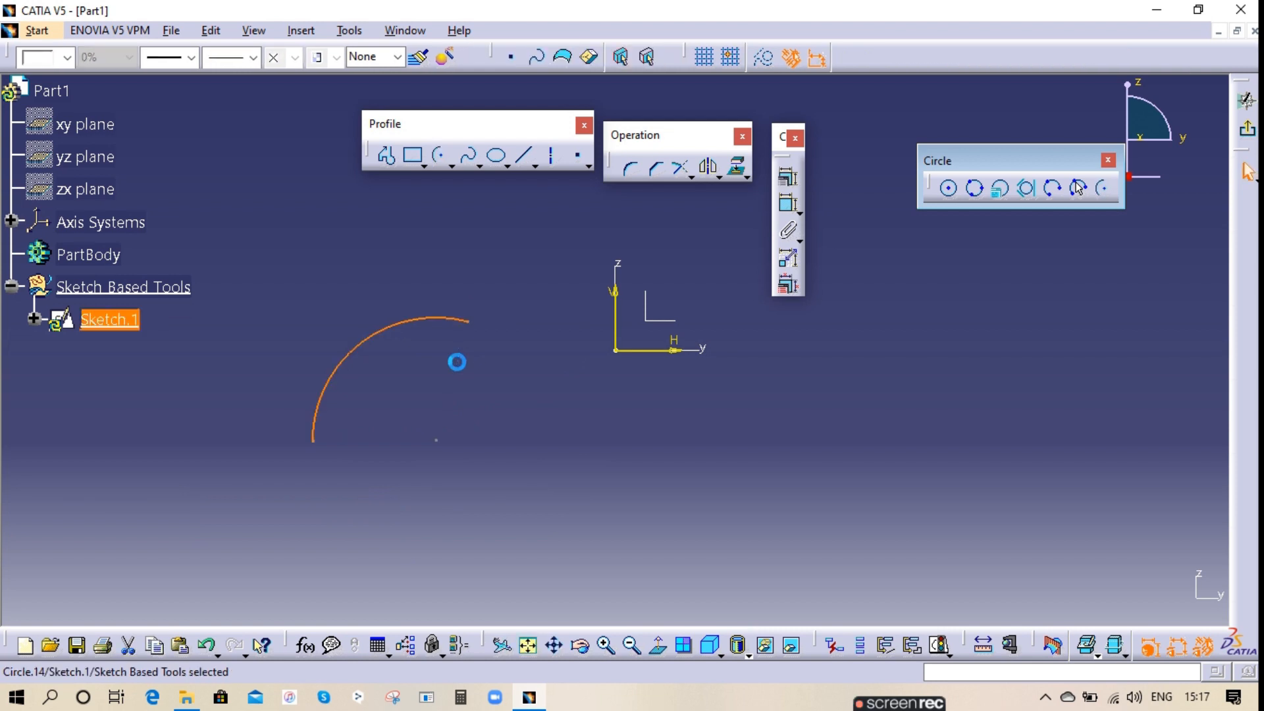
right_click(423, 322)
left_click(460, 571)
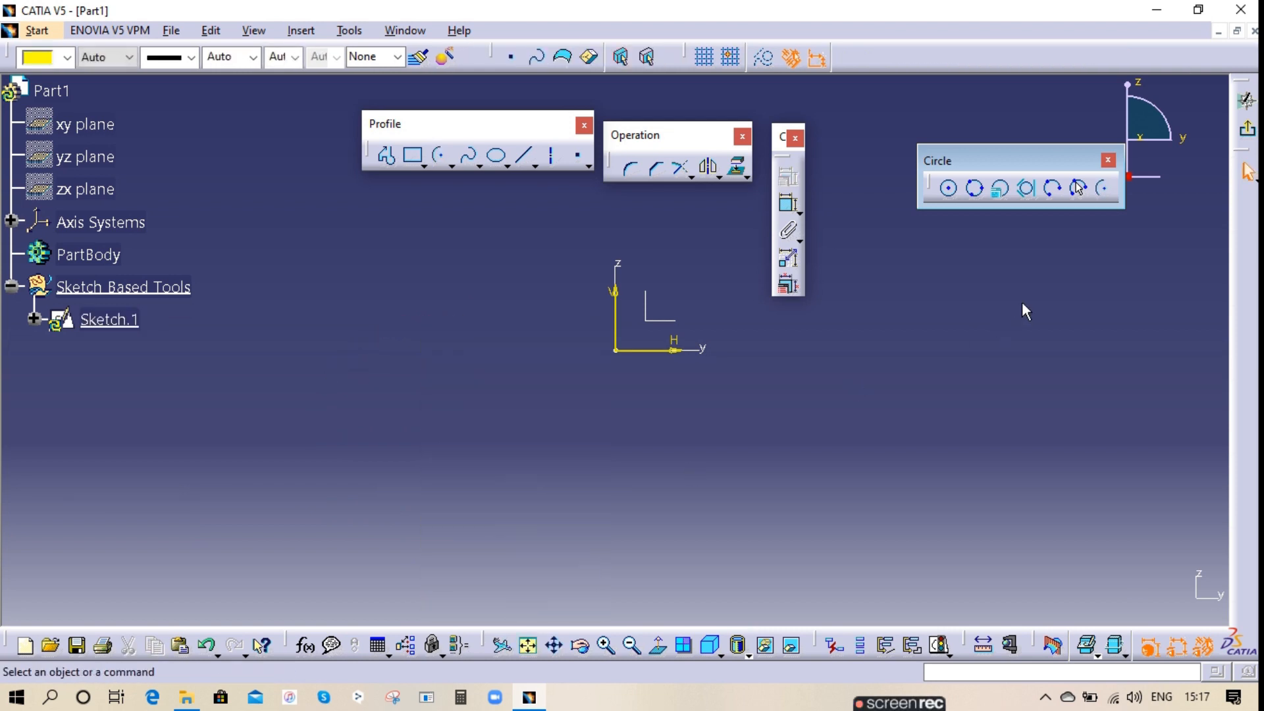
left_click(1108, 160)
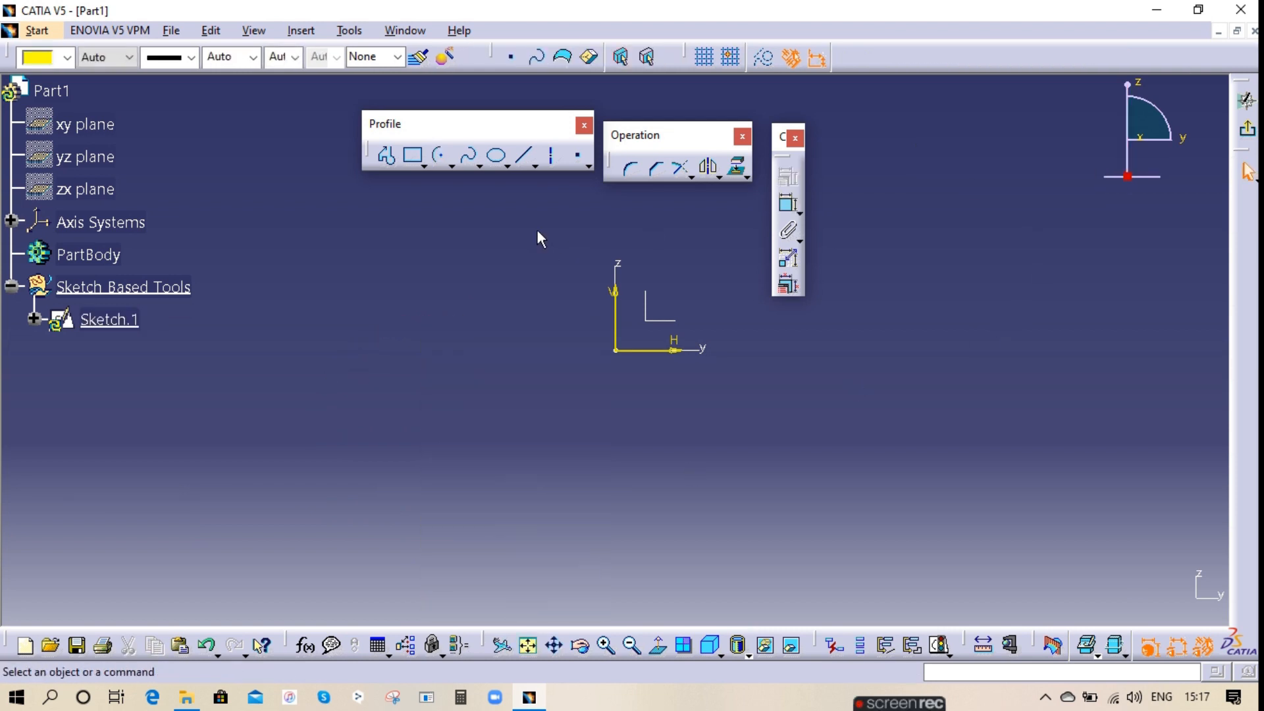
- Draw an open spline through seven control points, running below the sketch origin and looping back above it on the right
left_click(472, 158)
left_click(293, 350)
left_click(433, 498)
left_click(746, 449)
left_click(976, 503)
left_click(1037, 346)
left_click(387, 288)
left_click(469, 160)
left_click(415, 319)
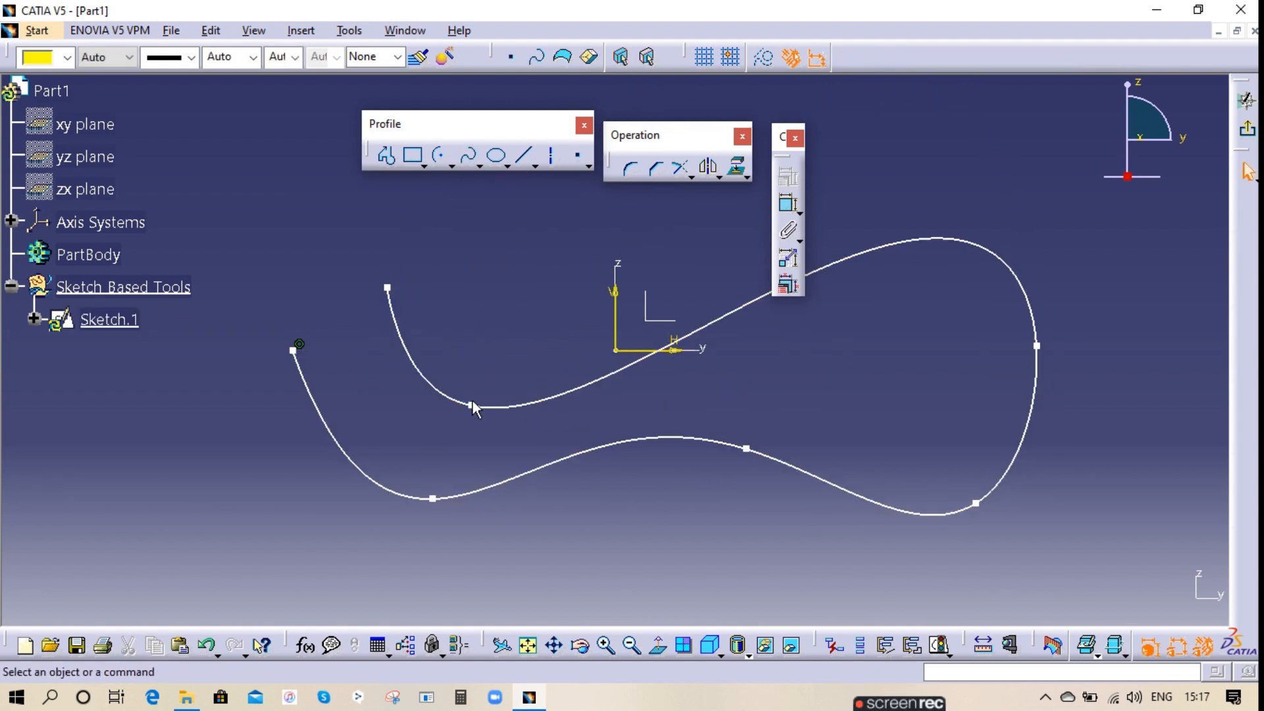
- Reshape the spline by moving the control points on its upper-left, lower-left, lower-middle and right stretches
left_click_drag(472, 405, 473, 346)
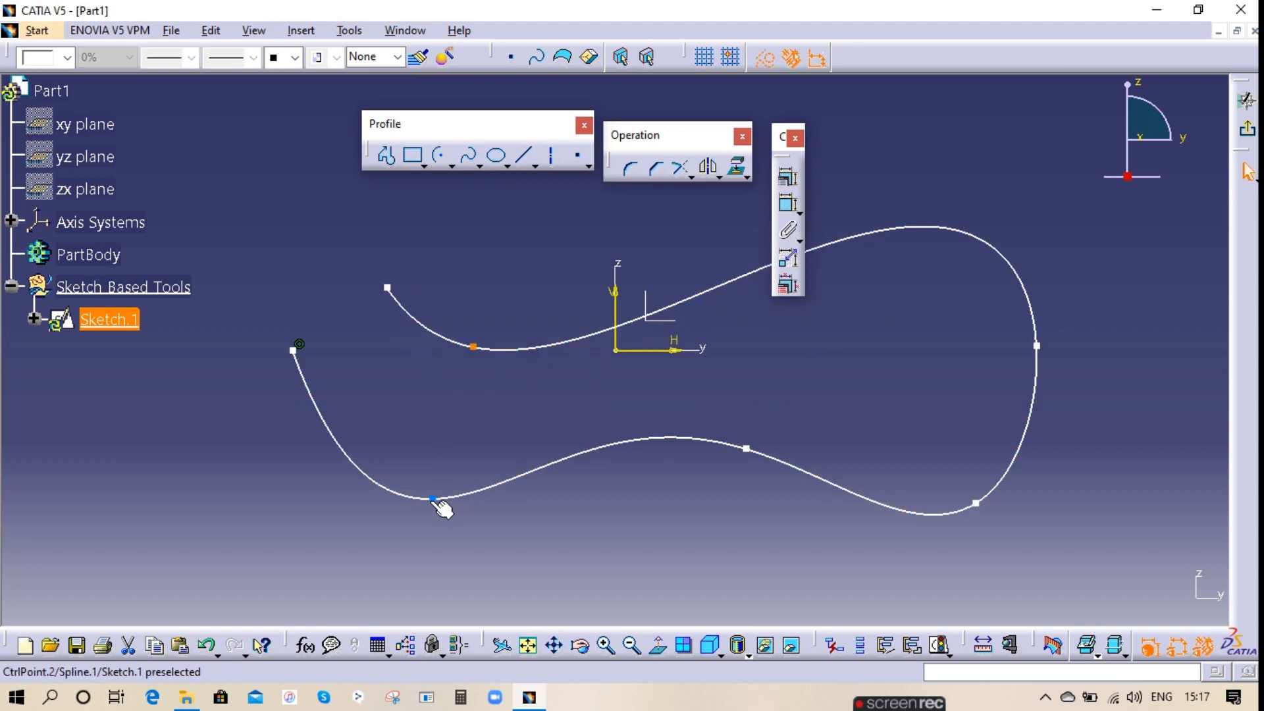
left_click_drag(432, 499, 479, 431)
left_click_drag(746, 447, 654, 480)
left_click_drag(1037, 346, 945, 353)
left_click_drag(480, 431, 553, 553)
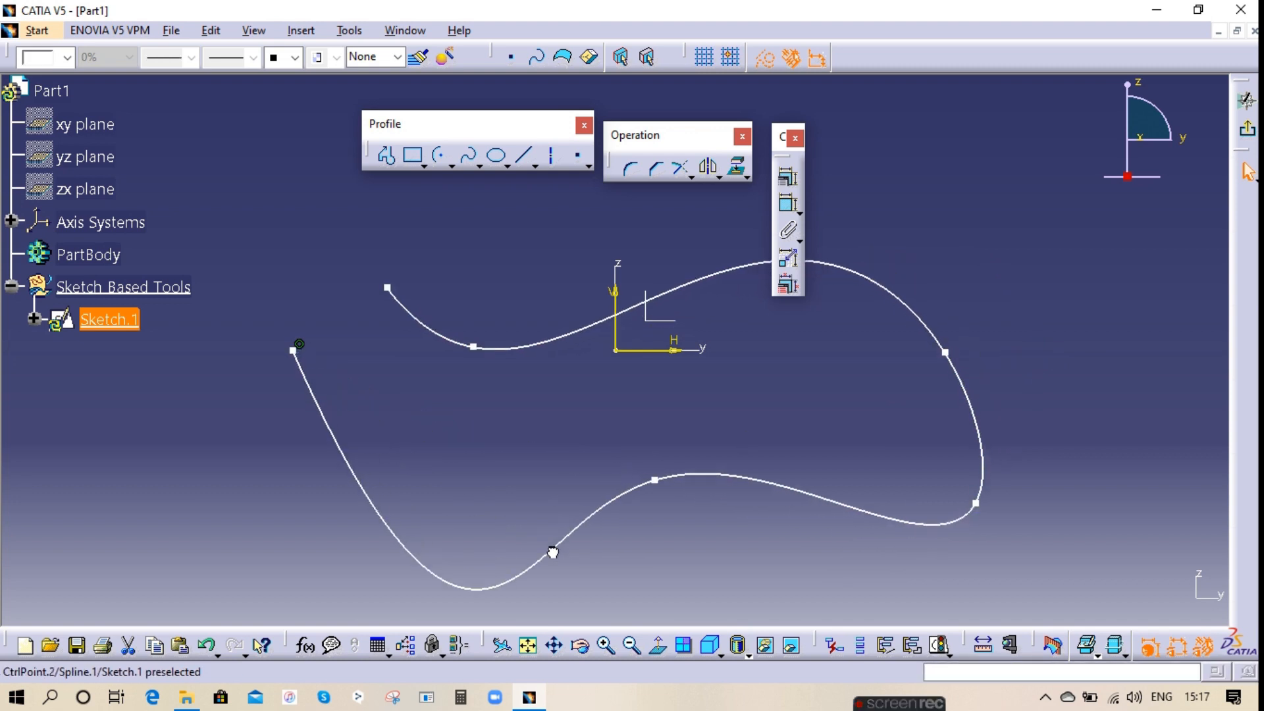
- Delete the whole reshaped spline from the sketch
left_click(404, 305)
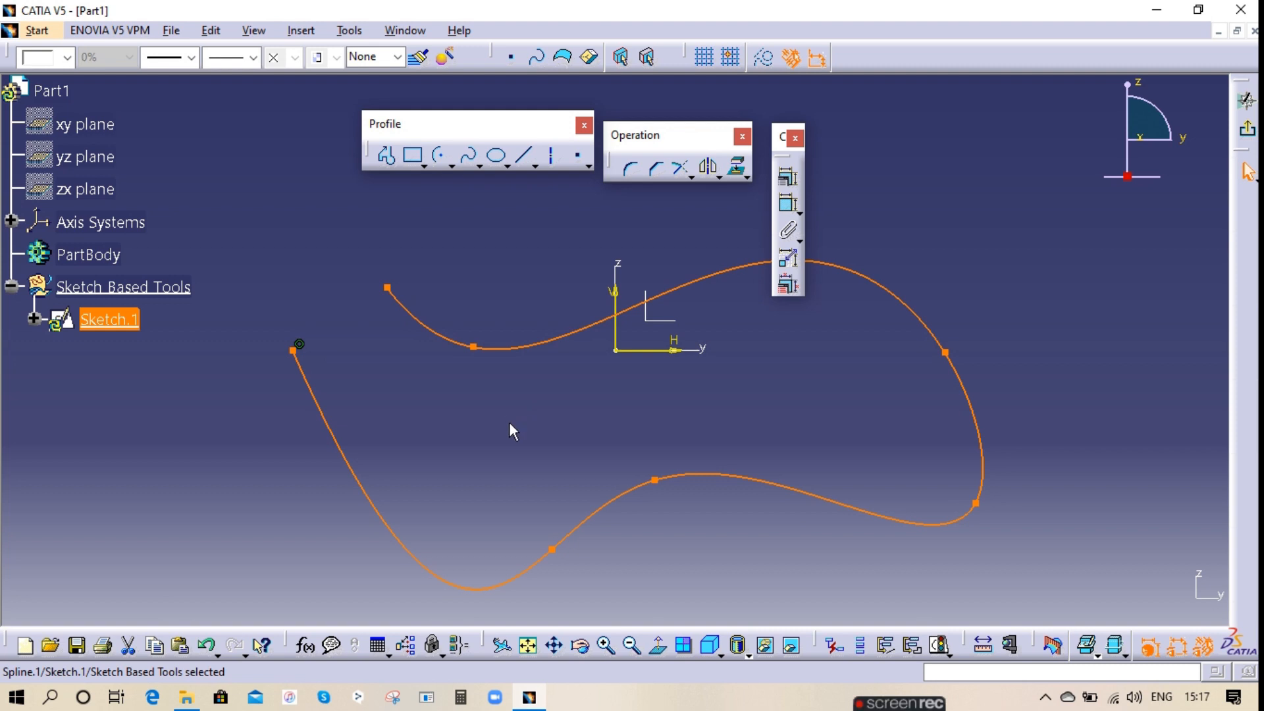
right_click(895, 293)
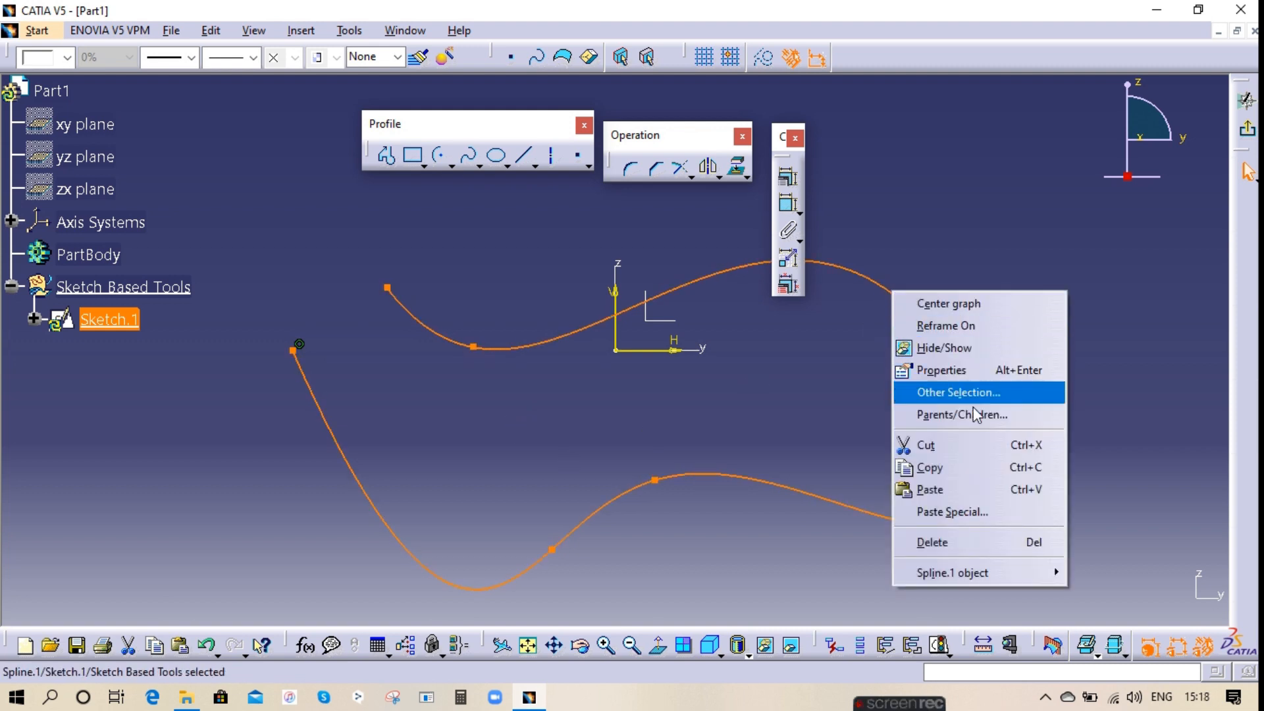
left_click(958, 544)
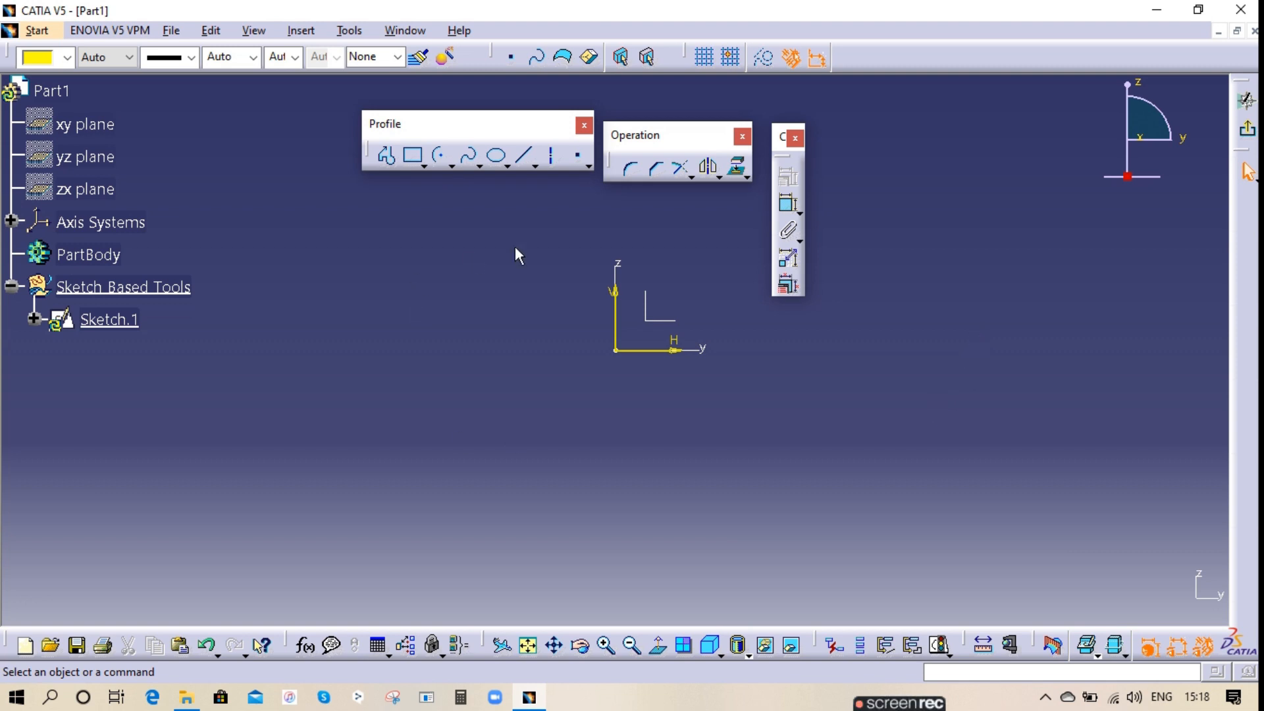
- Draw a flat horizontal ellipse to the left of the sketch origin, with its minor-axis end point on the H axis, and delete the ellipse
left_click(479, 166)
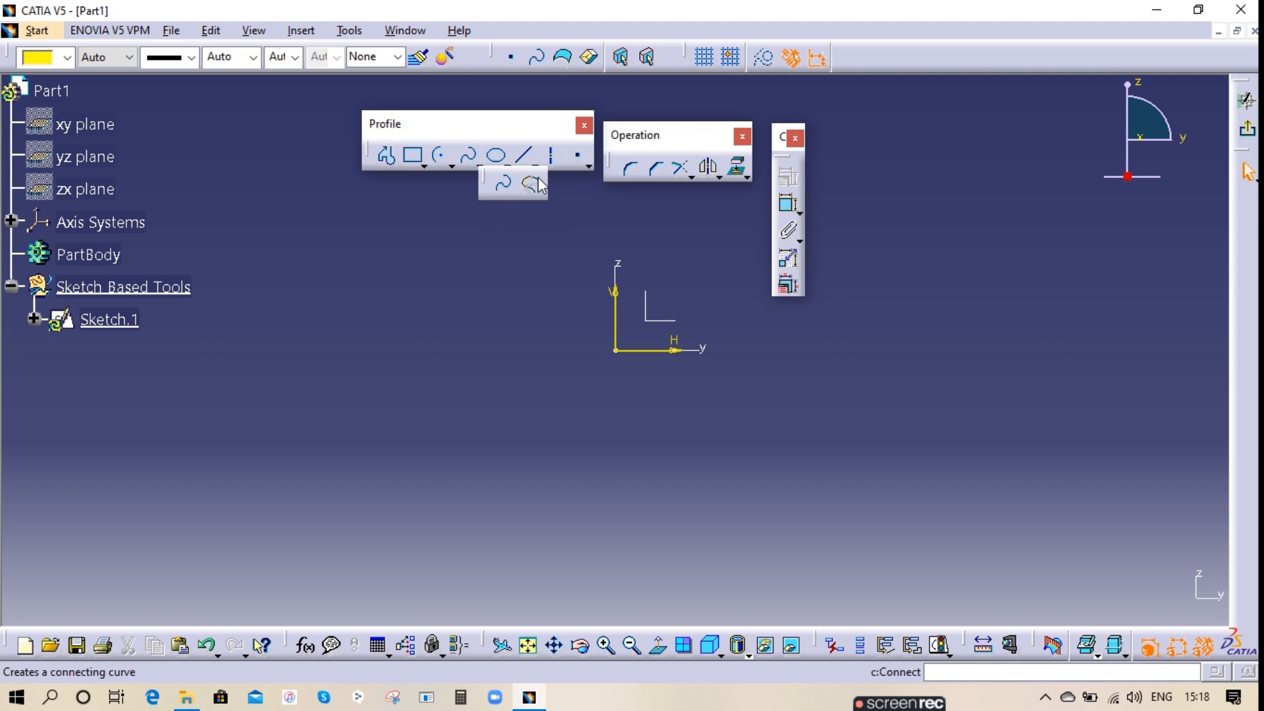
left_click(507, 166)
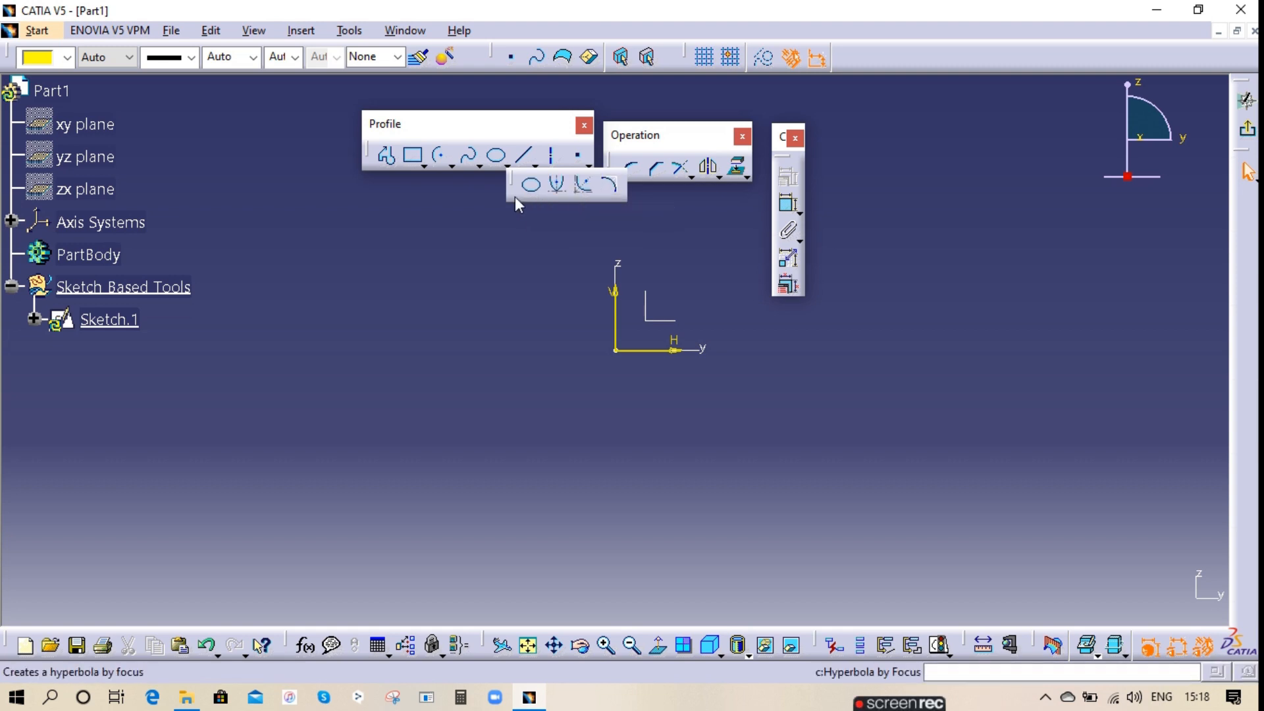
left_click(530, 184)
left_click(373, 392)
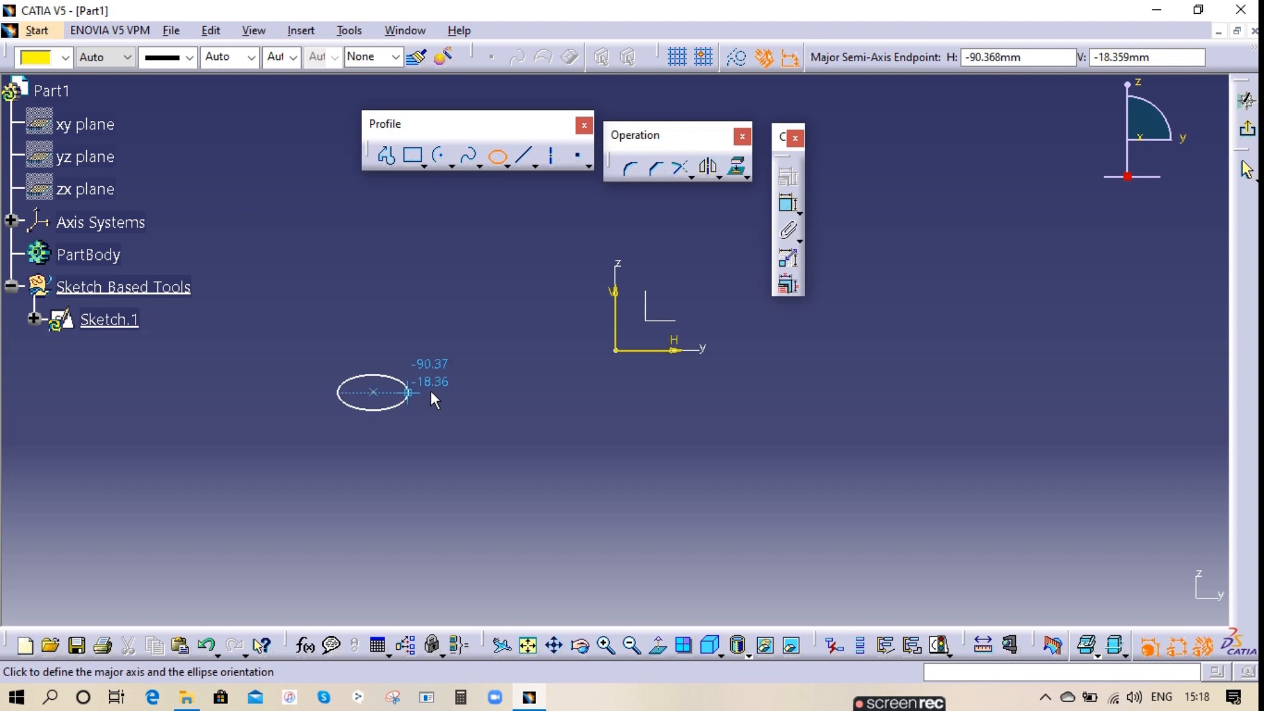
left_click(469, 392)
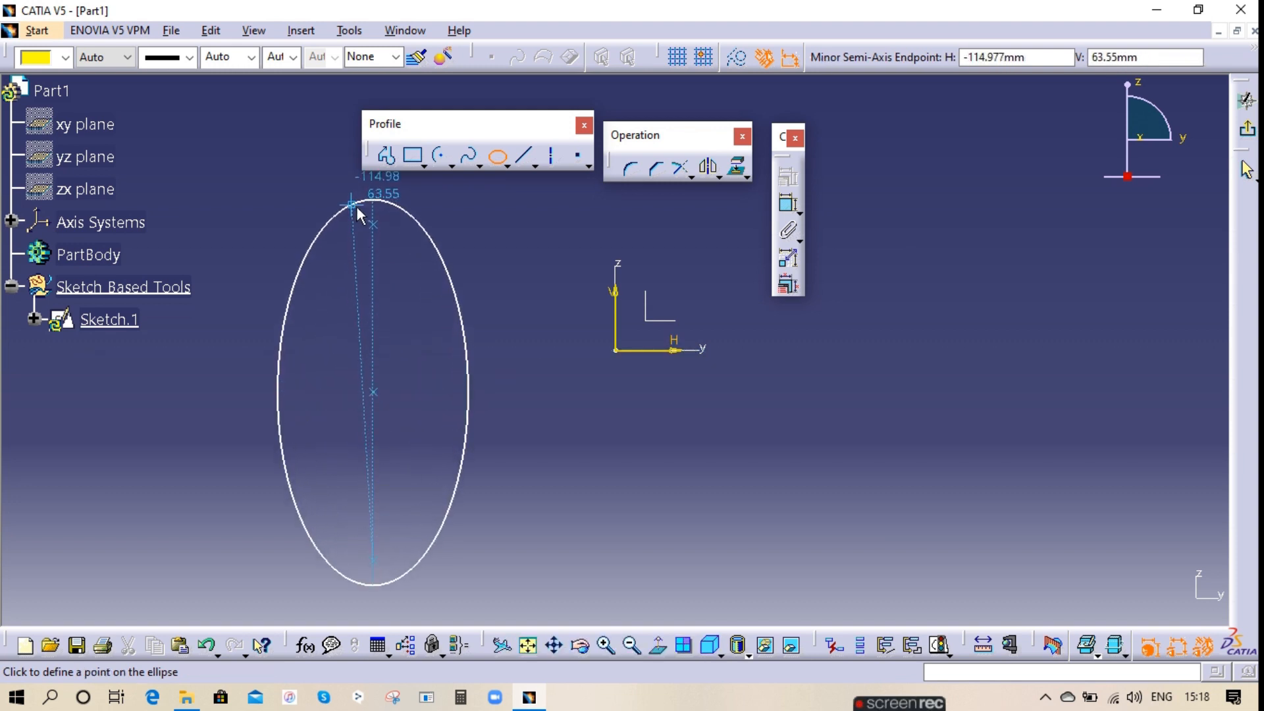
left_click(376, 349)
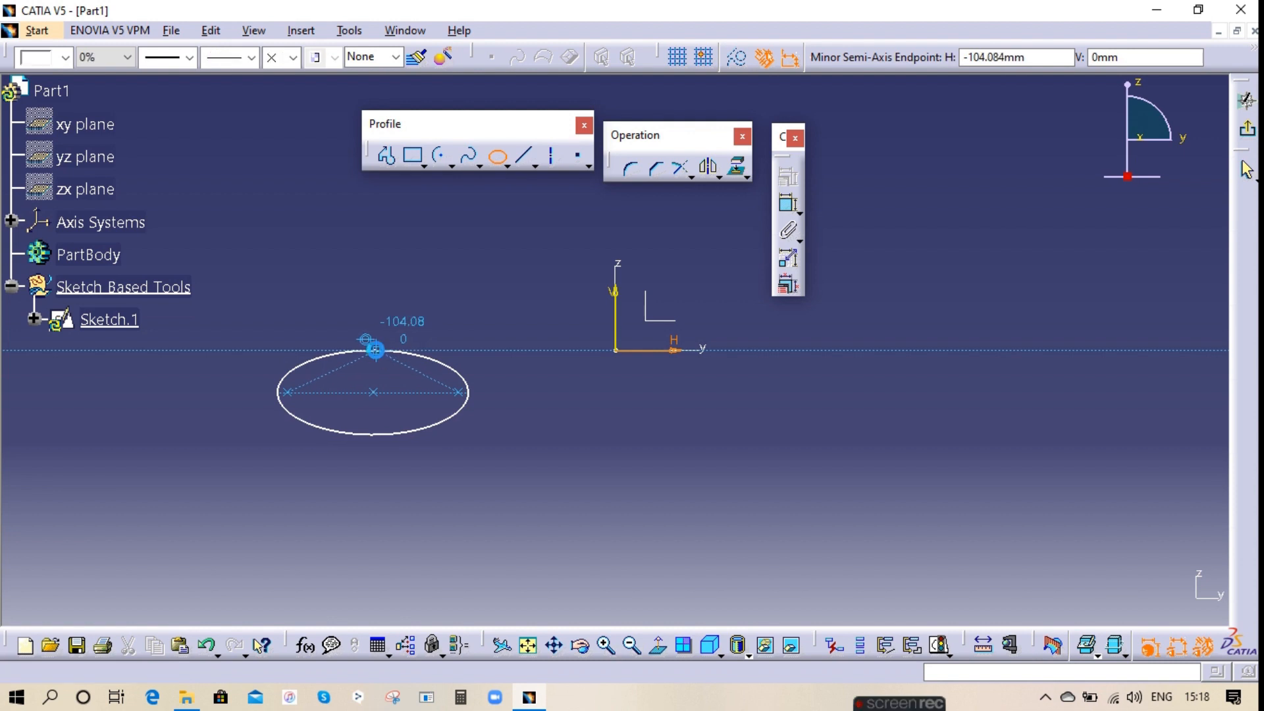
right_click(439, 362)
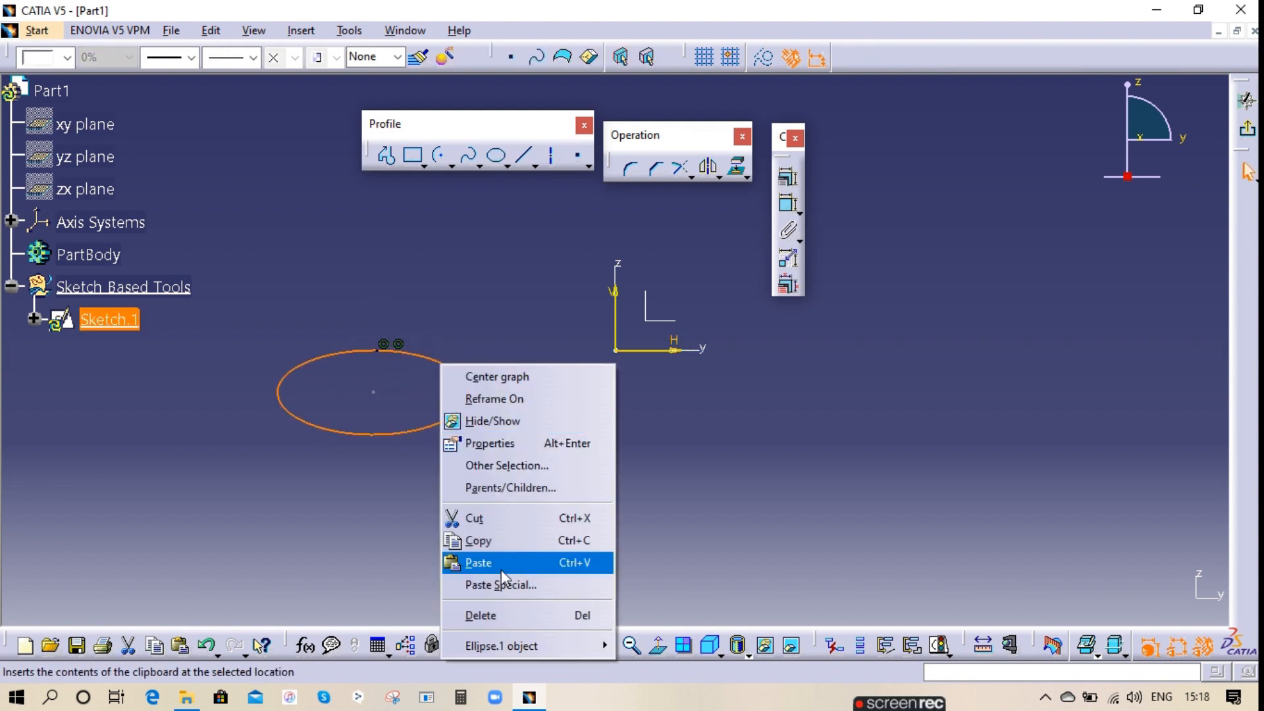
left_click(496, 615)
- Float the line tool set over the sketch area, and draw and delete a nearly horizontal line below the sketch origin
left_click(535, 164)
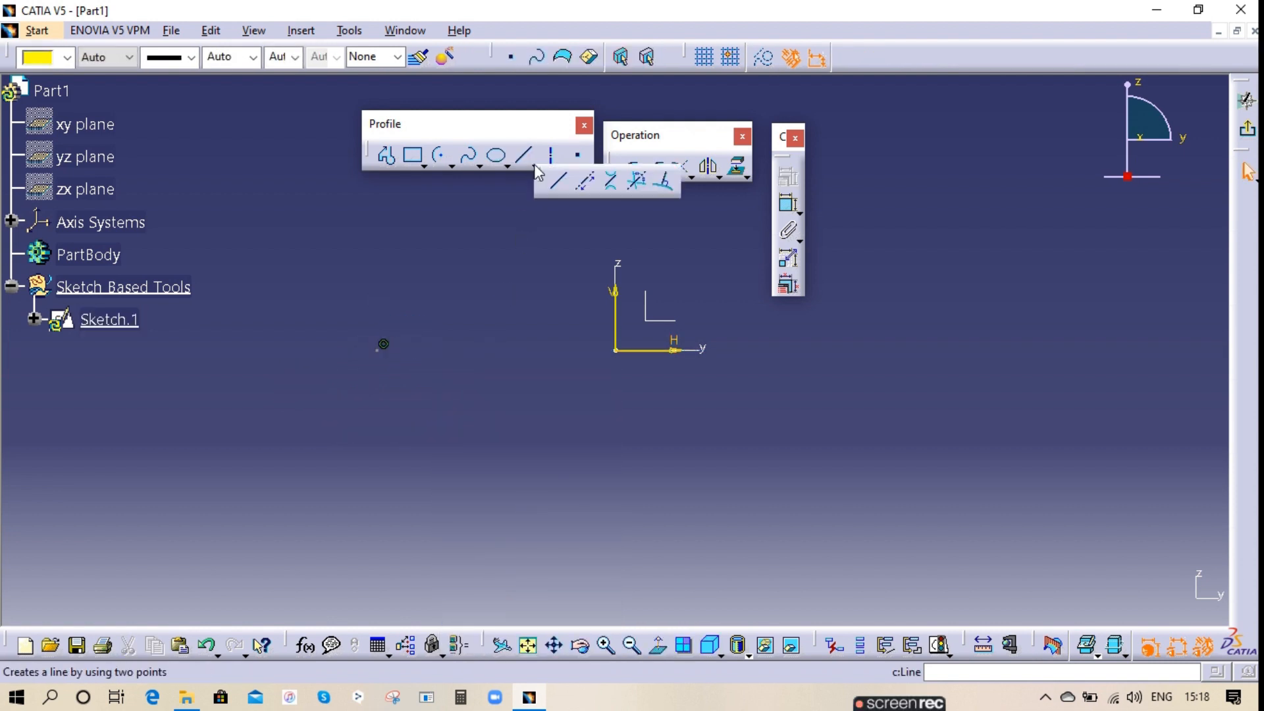
left_click_drag(543, 183, 888, 130)
left_click(881, 169)
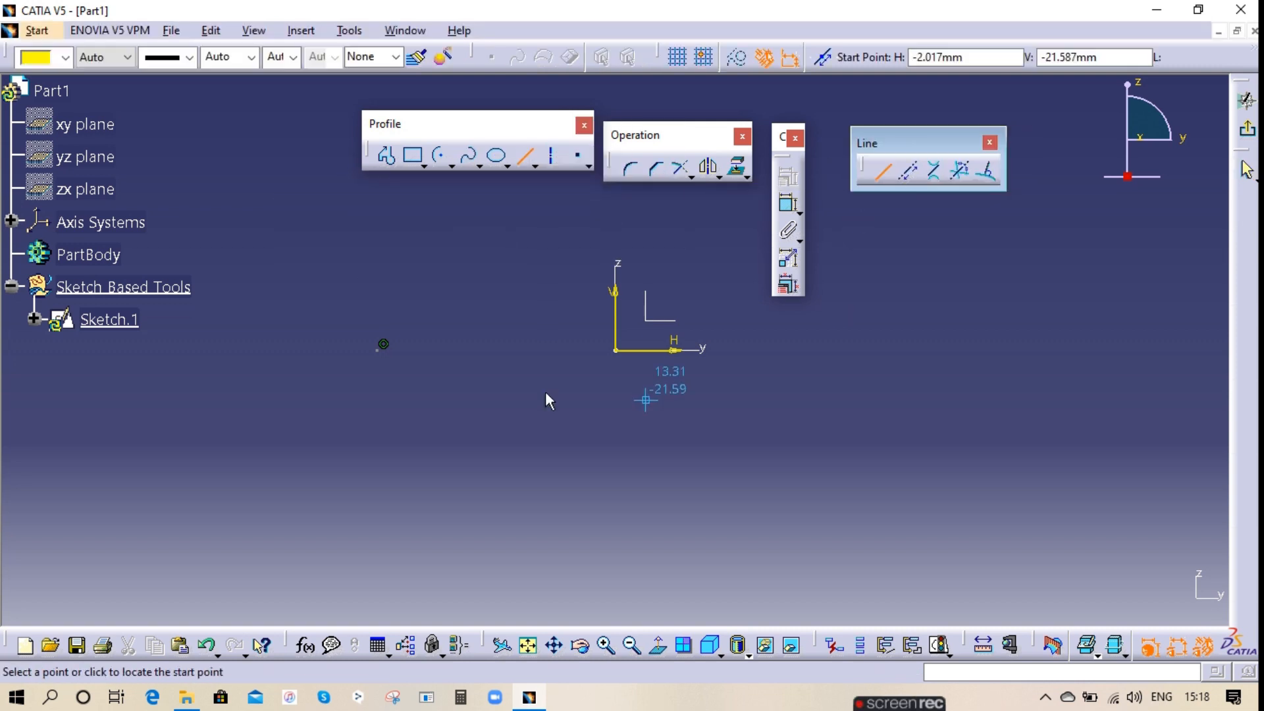
left_click(431, 424)
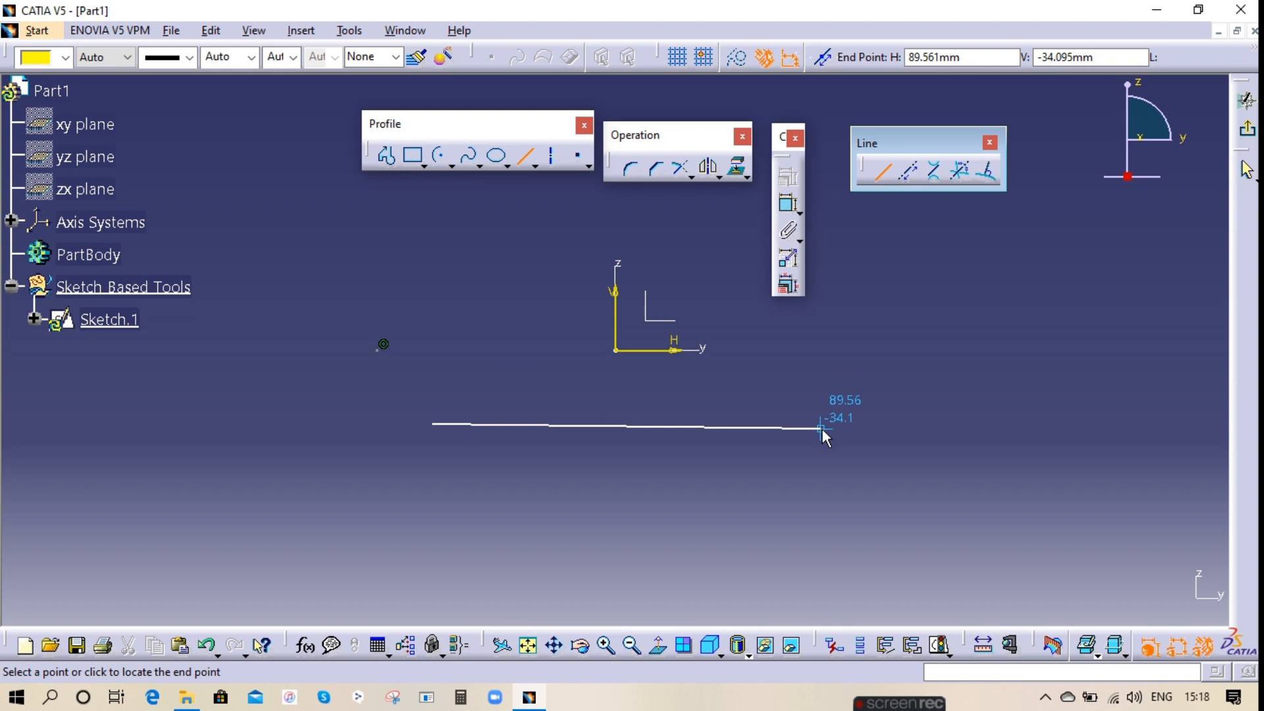
left_click(820, 428)
right_click(783, 428)
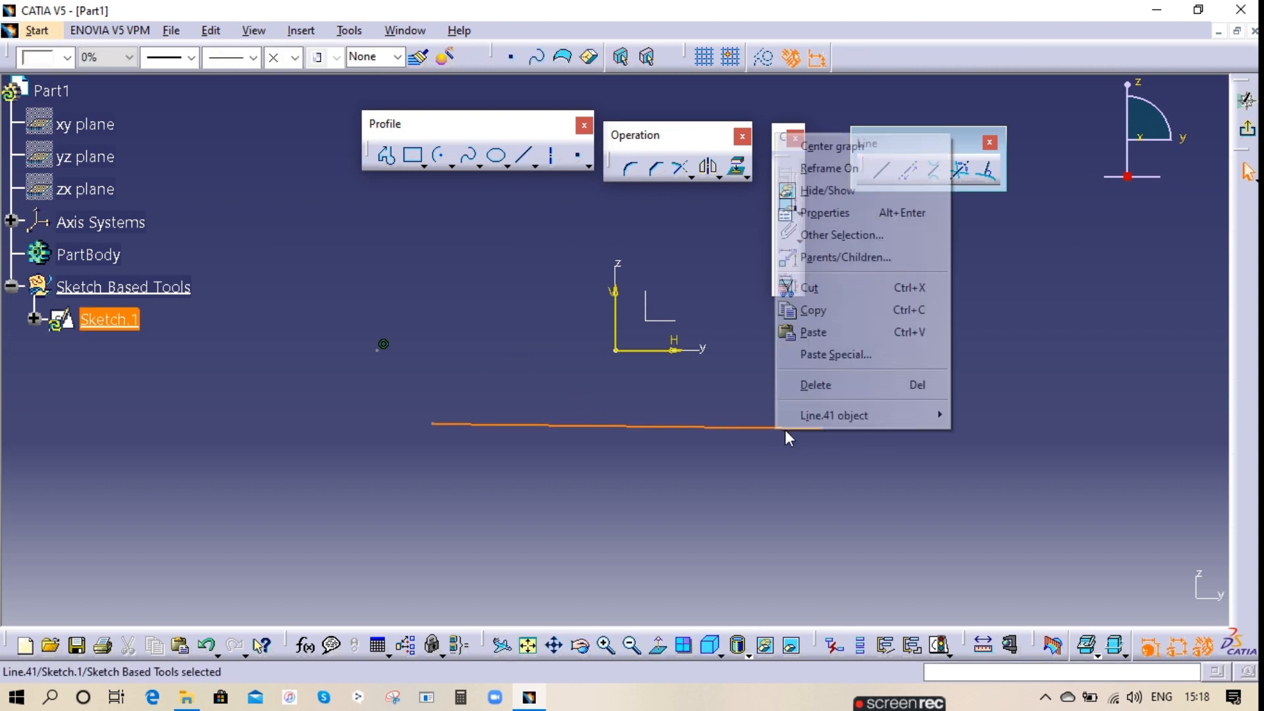
left_click(817, 385)
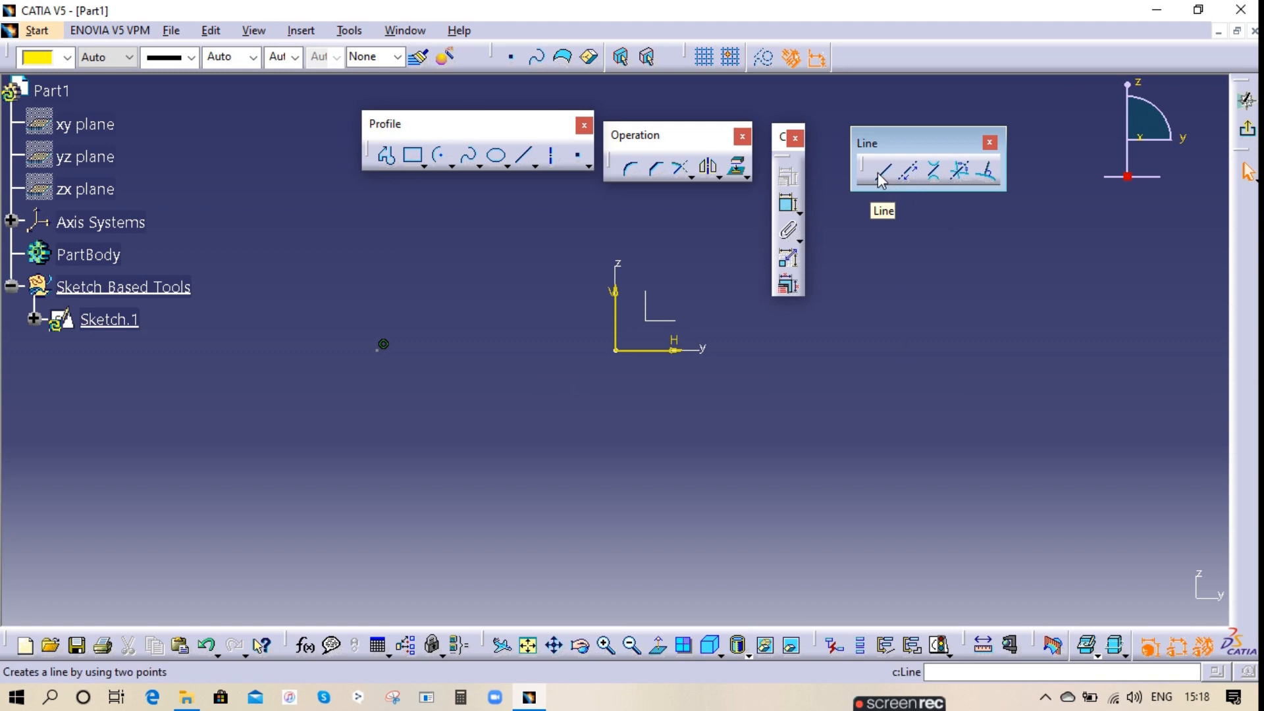
- Draw two circles side by side, one to the left of the sketch origin and a slightly larger one below the origin
left_click(909, 175)
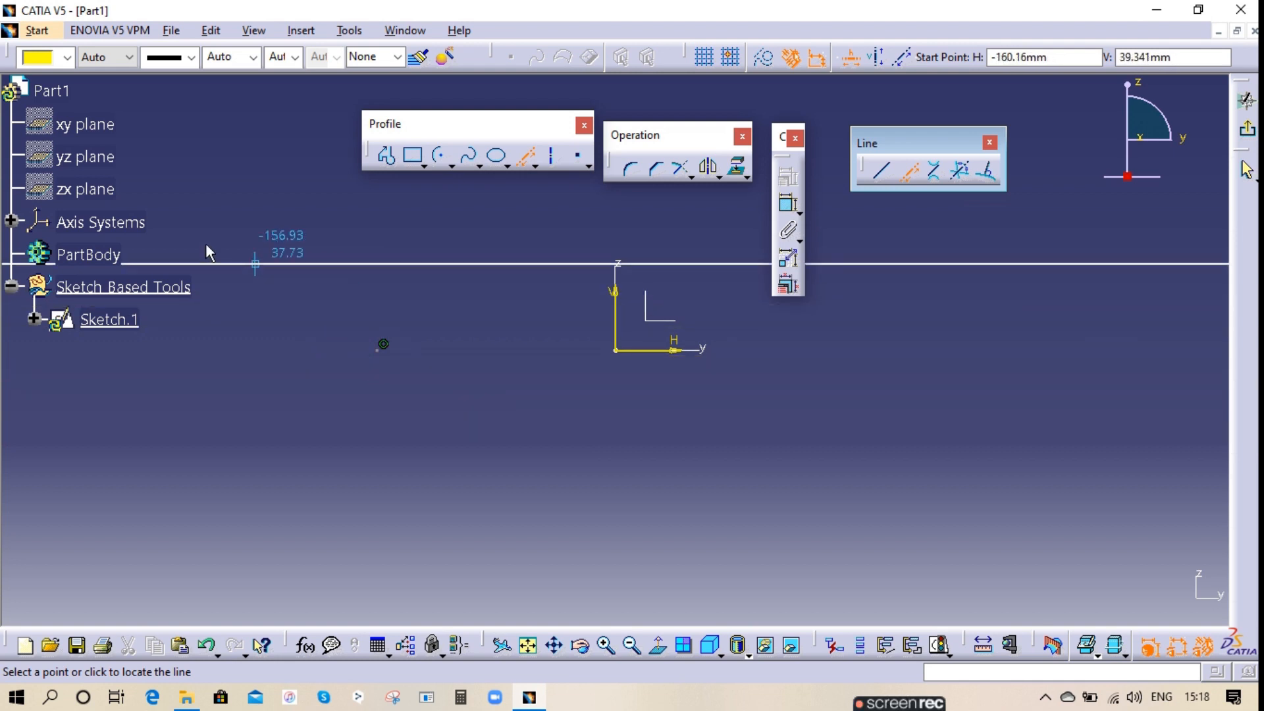
left_click(910, 172)
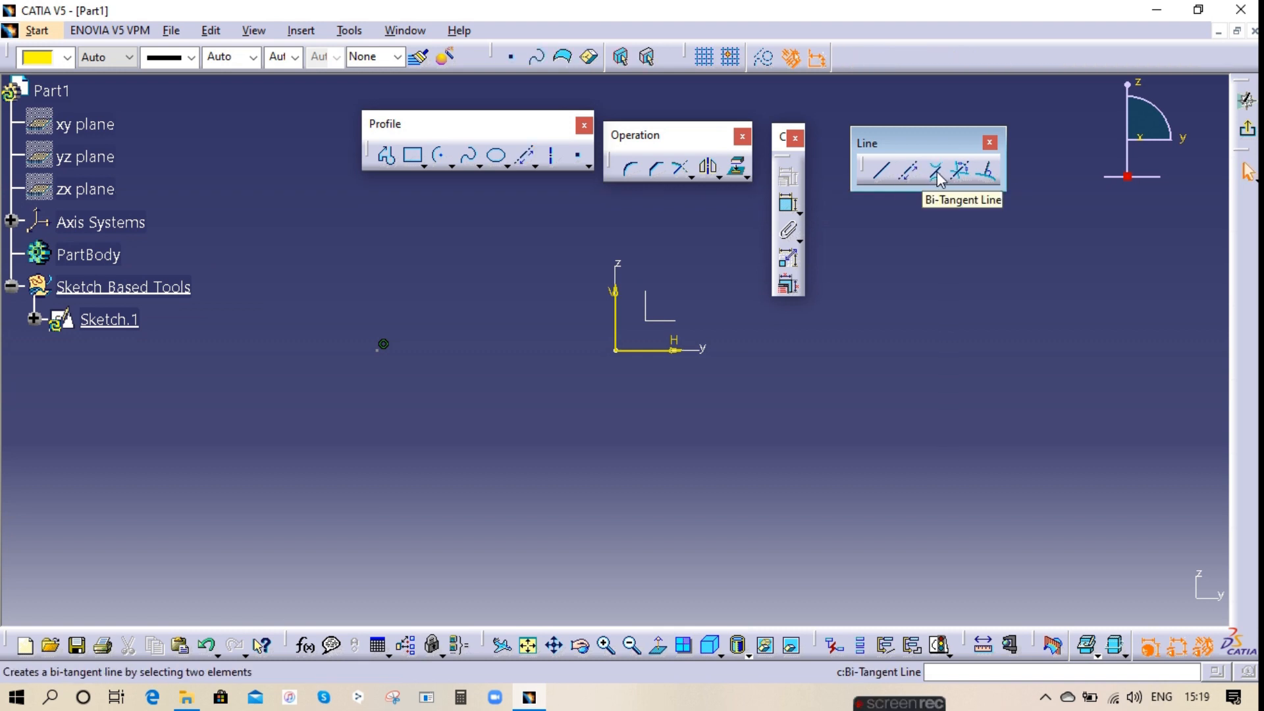
left_click(450, 165)
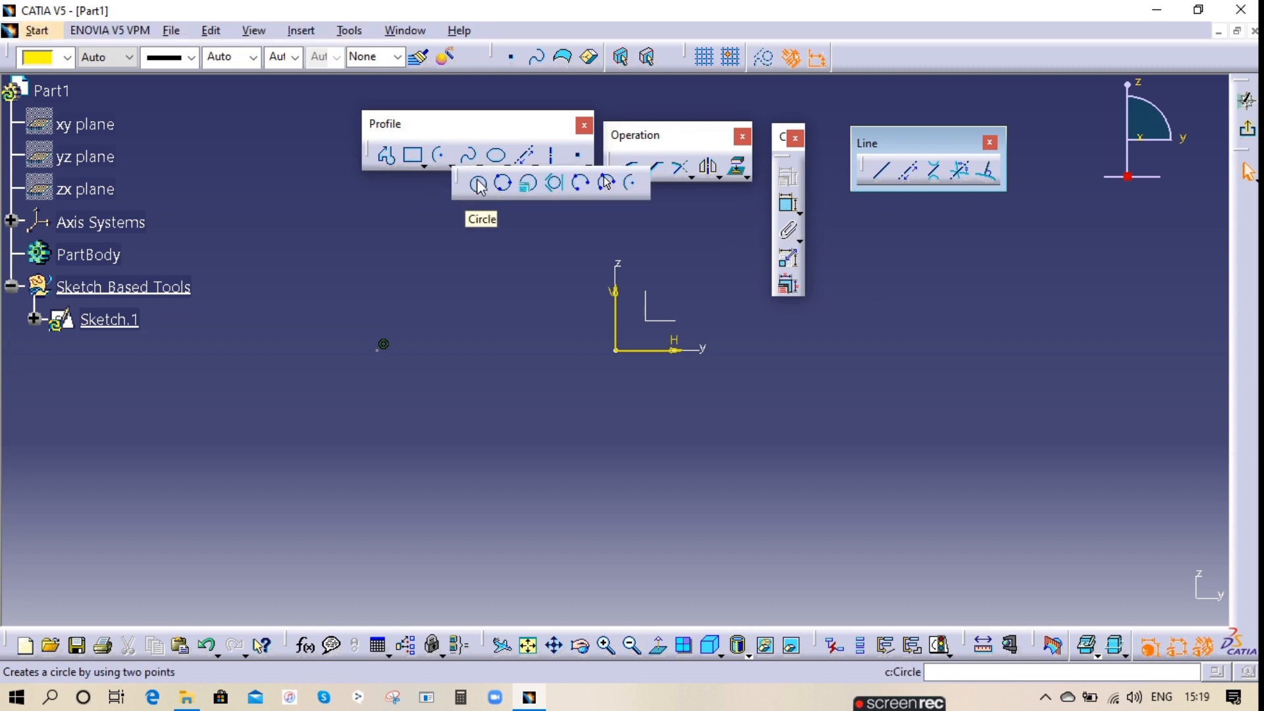
left_click(362, 389)
left_click(427, 456)
left_click(442, 157)
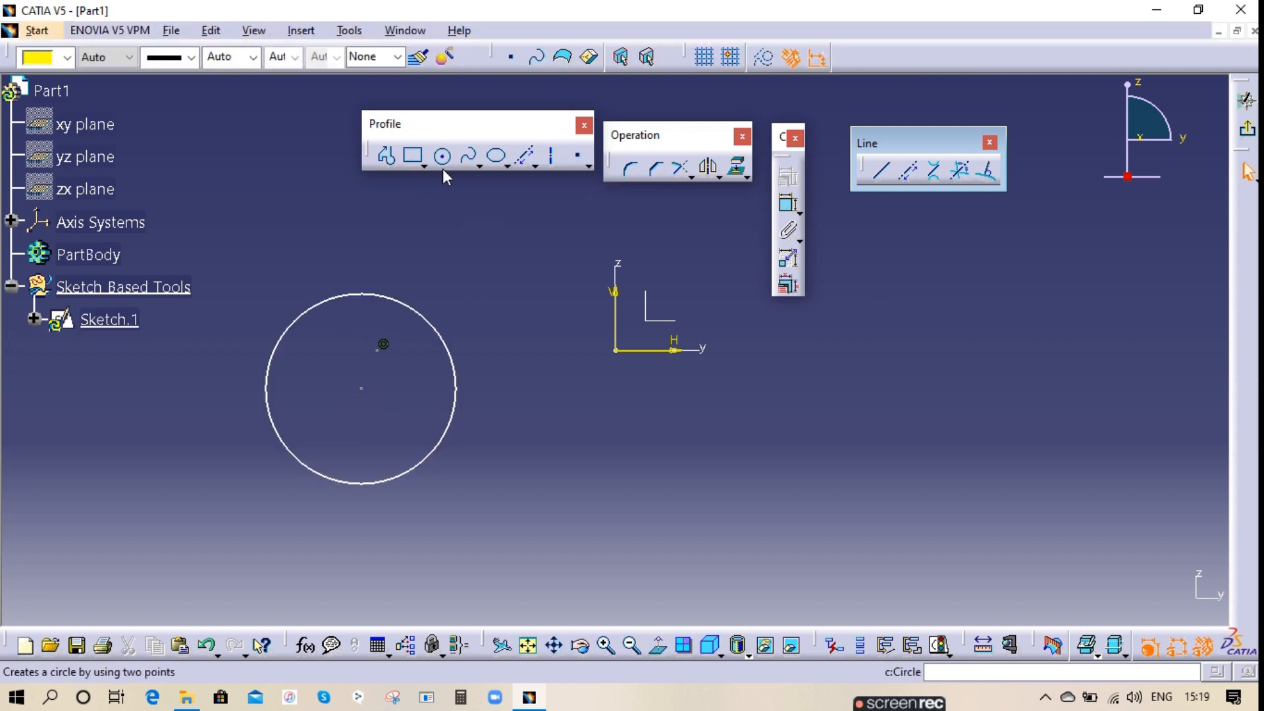
left_click(581, 487)
left_click(672, 546)
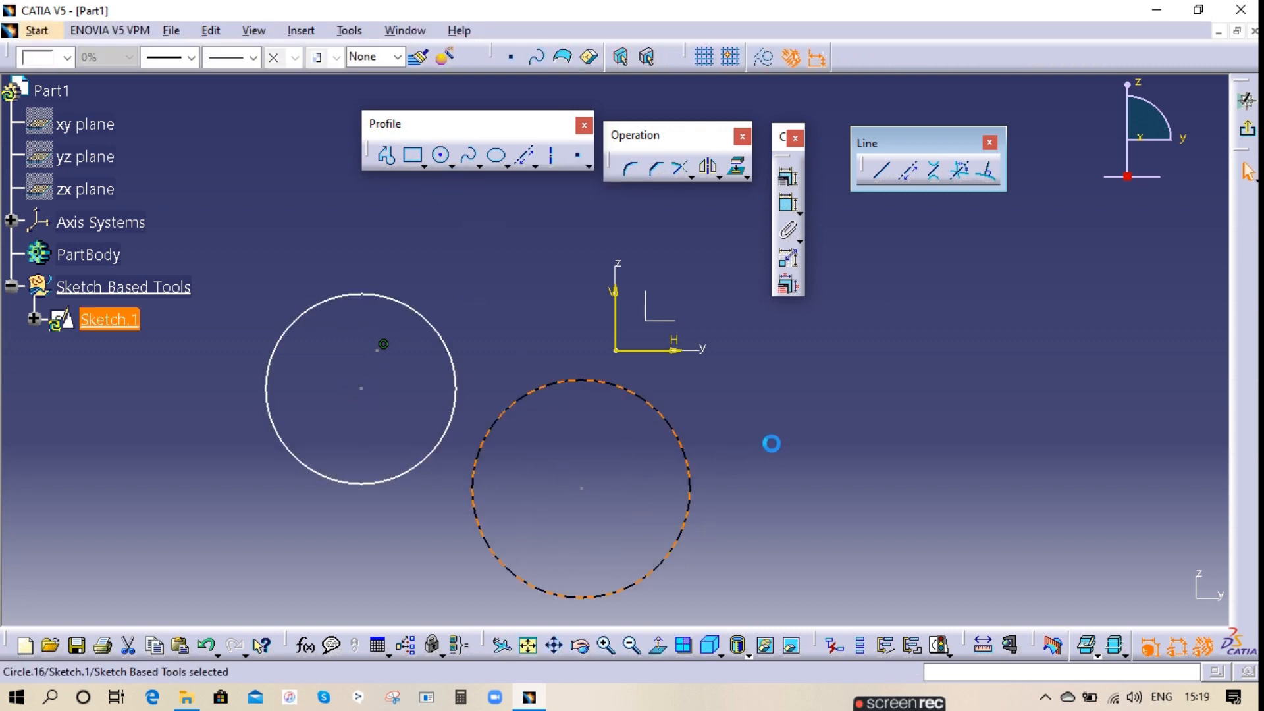
- Draw two bi-tangent lines joining the circles, one along their upper sides and one along their lower sides
left_click(934, 172)
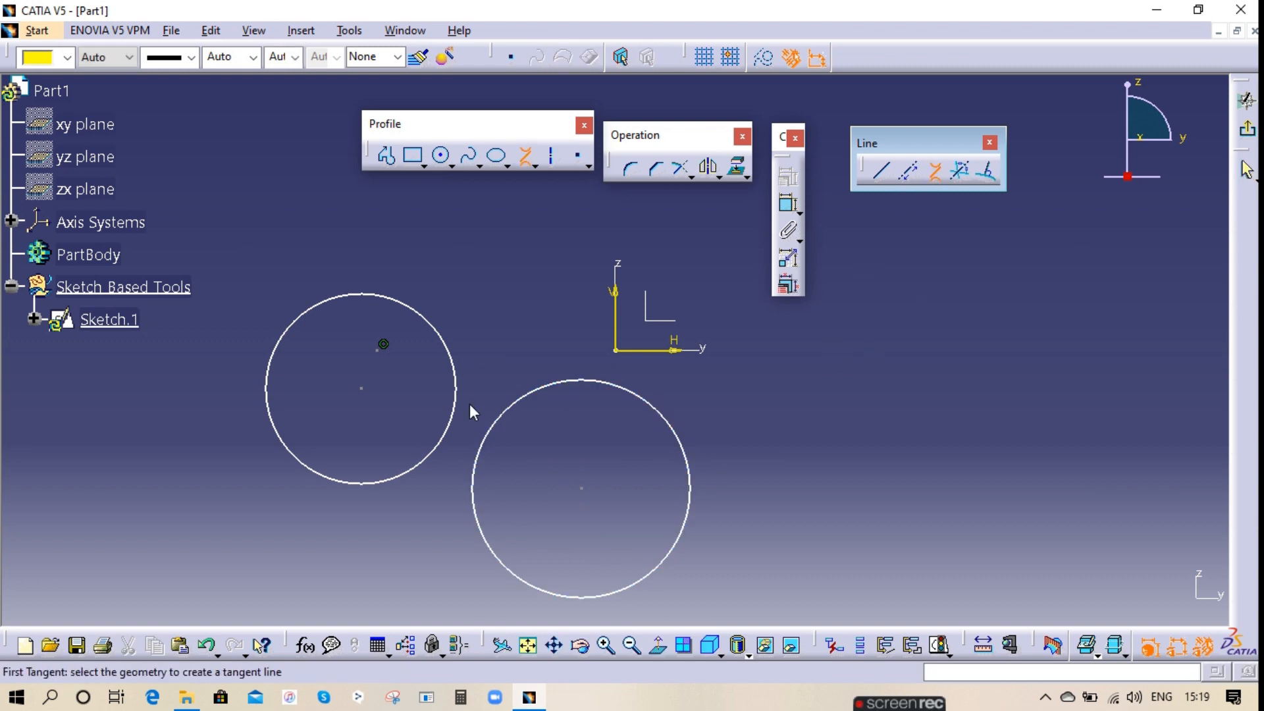
left_click(629, 394)
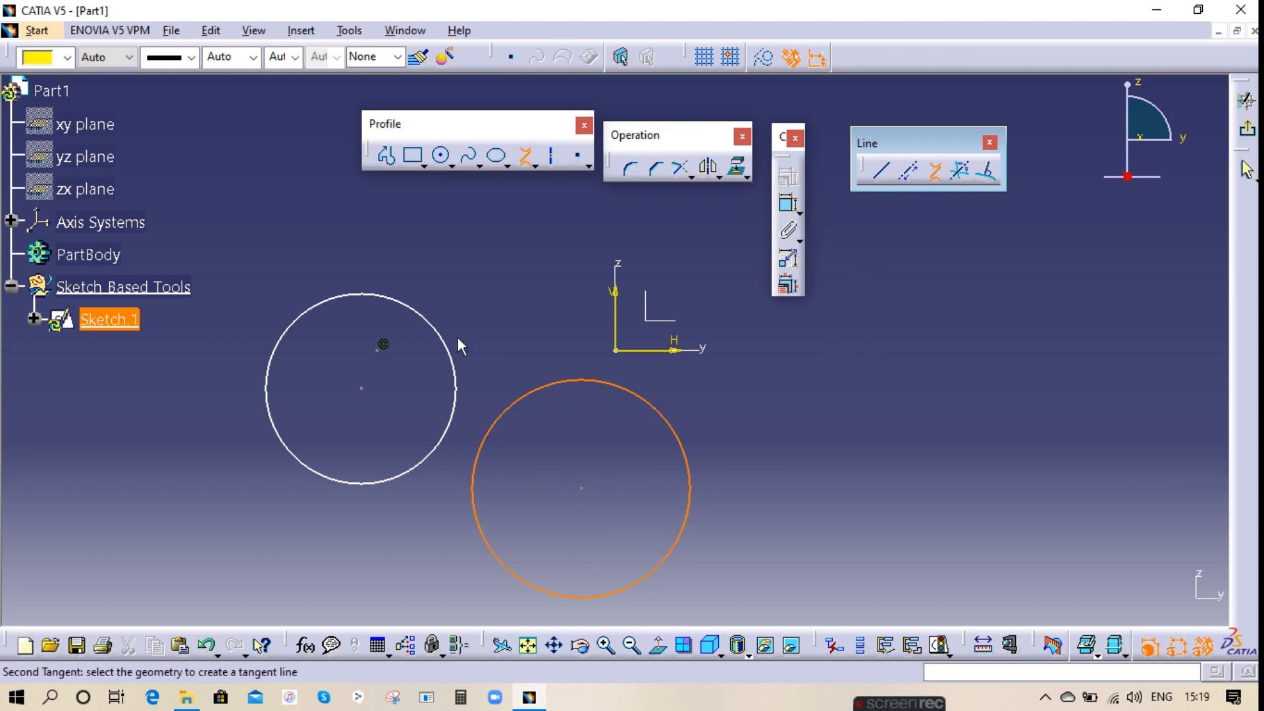
left_click(436, 325)
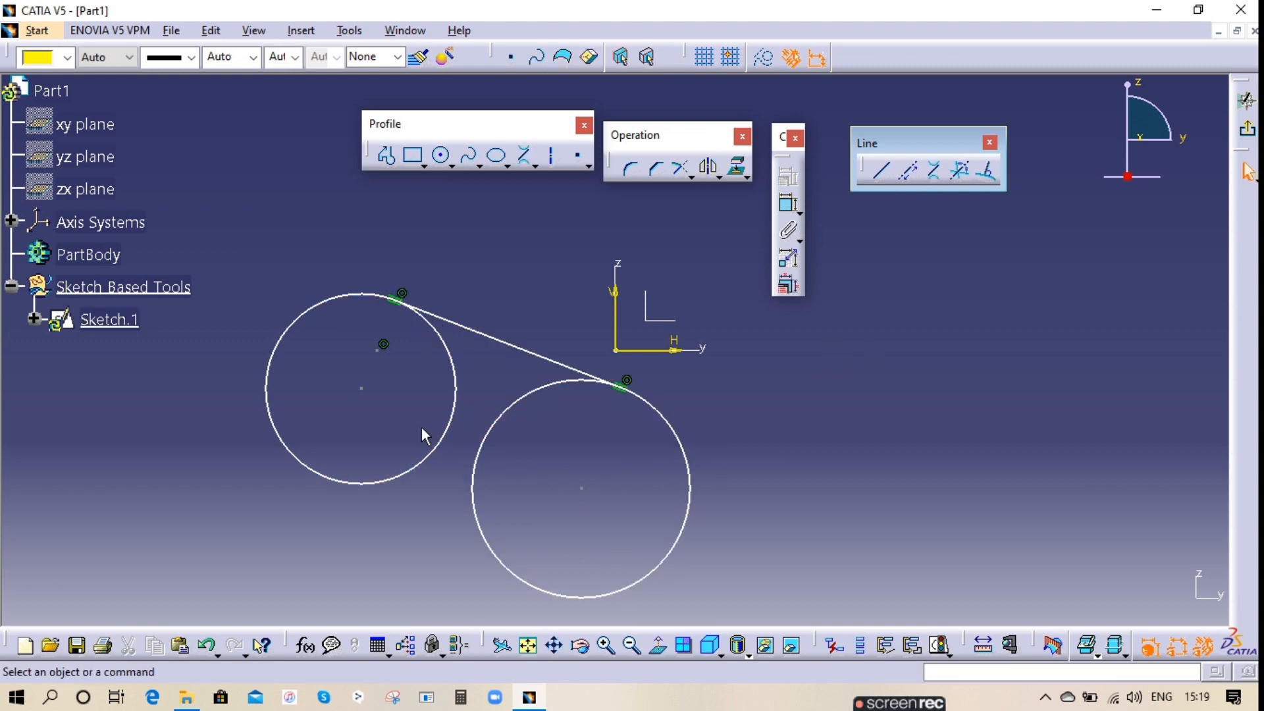
left_click(933, 173)
left_click(332, 478)
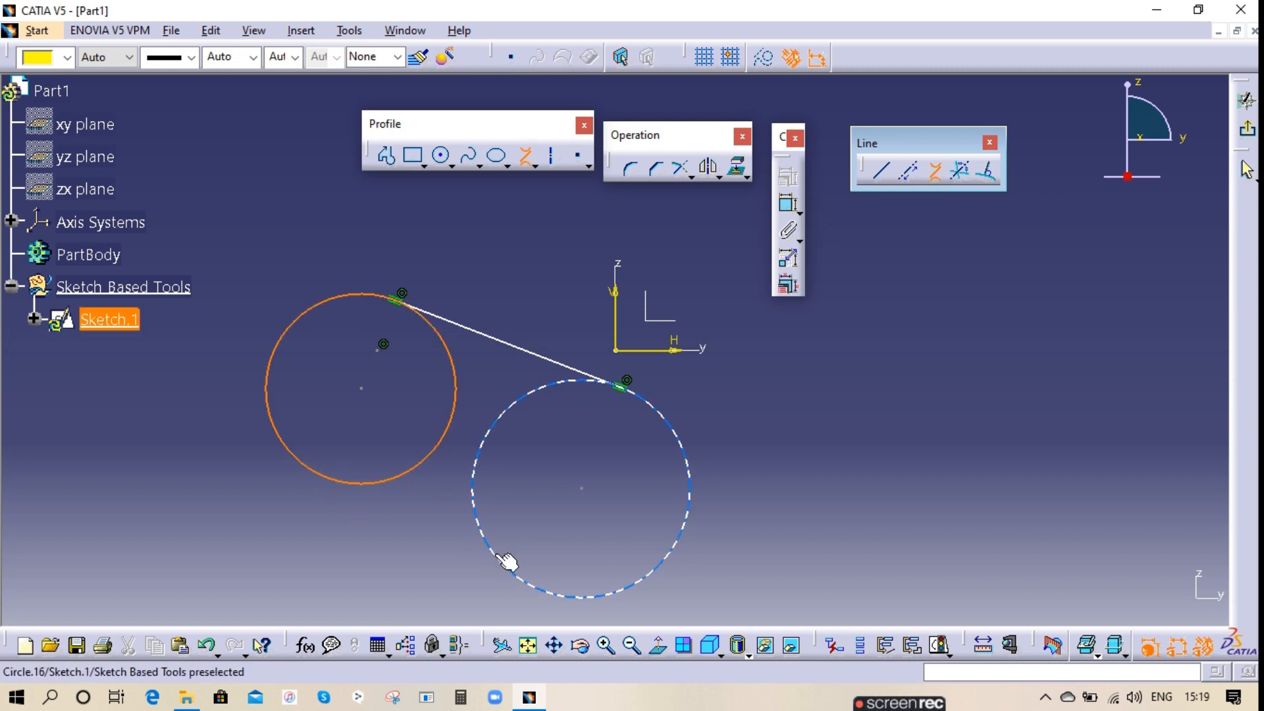
left_click(508, 560)
- Add a bi-tangent line crossing the gap between the two circles, and move it slightly down and to the right
left_click(936, 174)
left_click(465, 428)
left_click(489, 433)
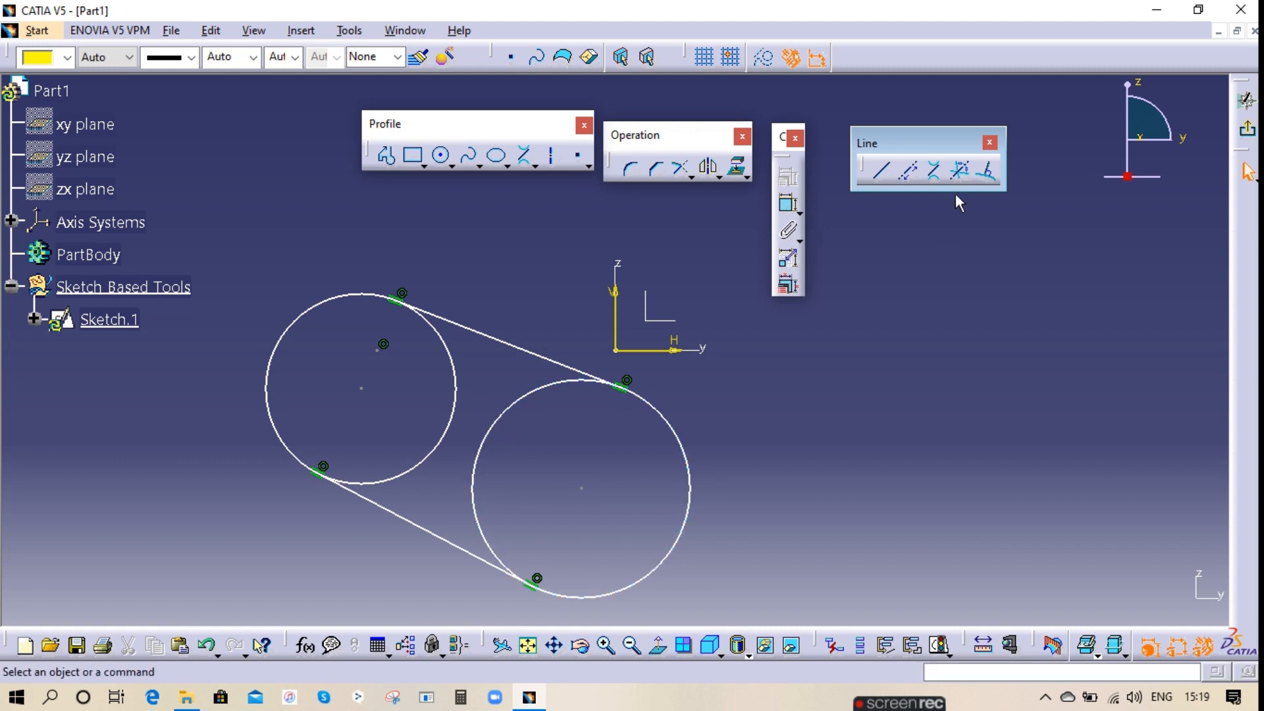
left_click(933, 172)
left_click(450, 348)
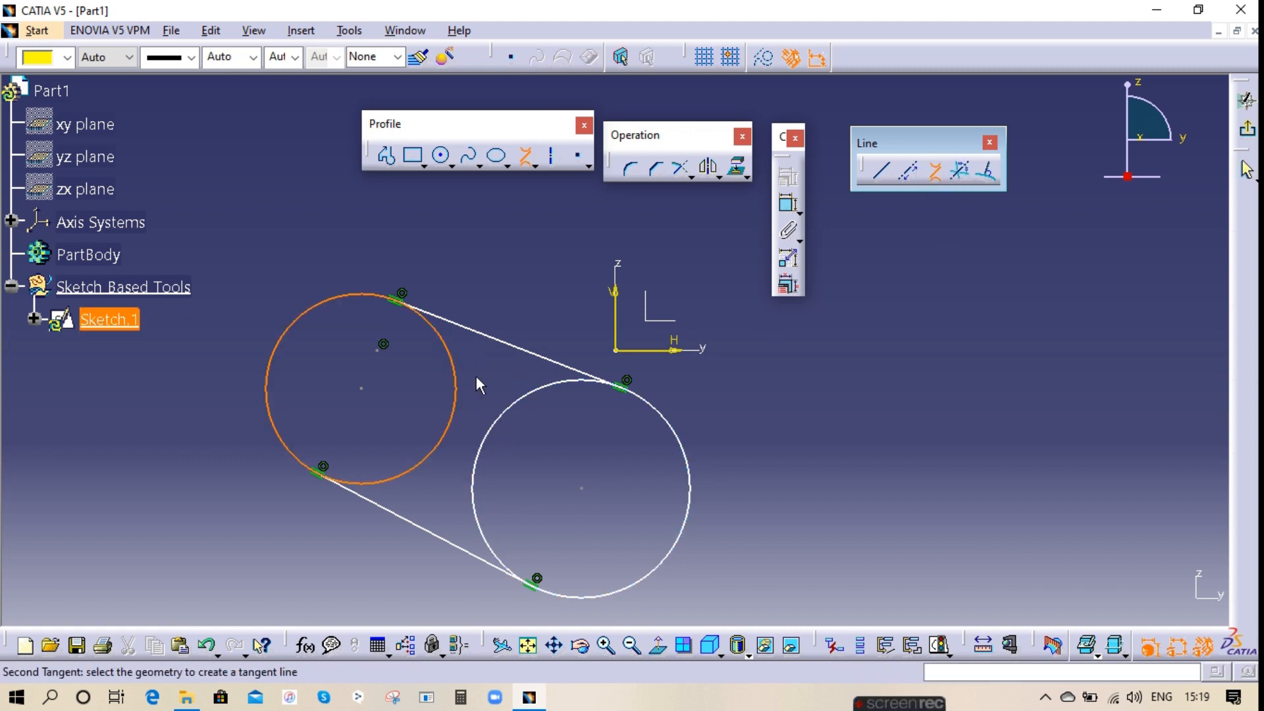
left_click(488, 526)
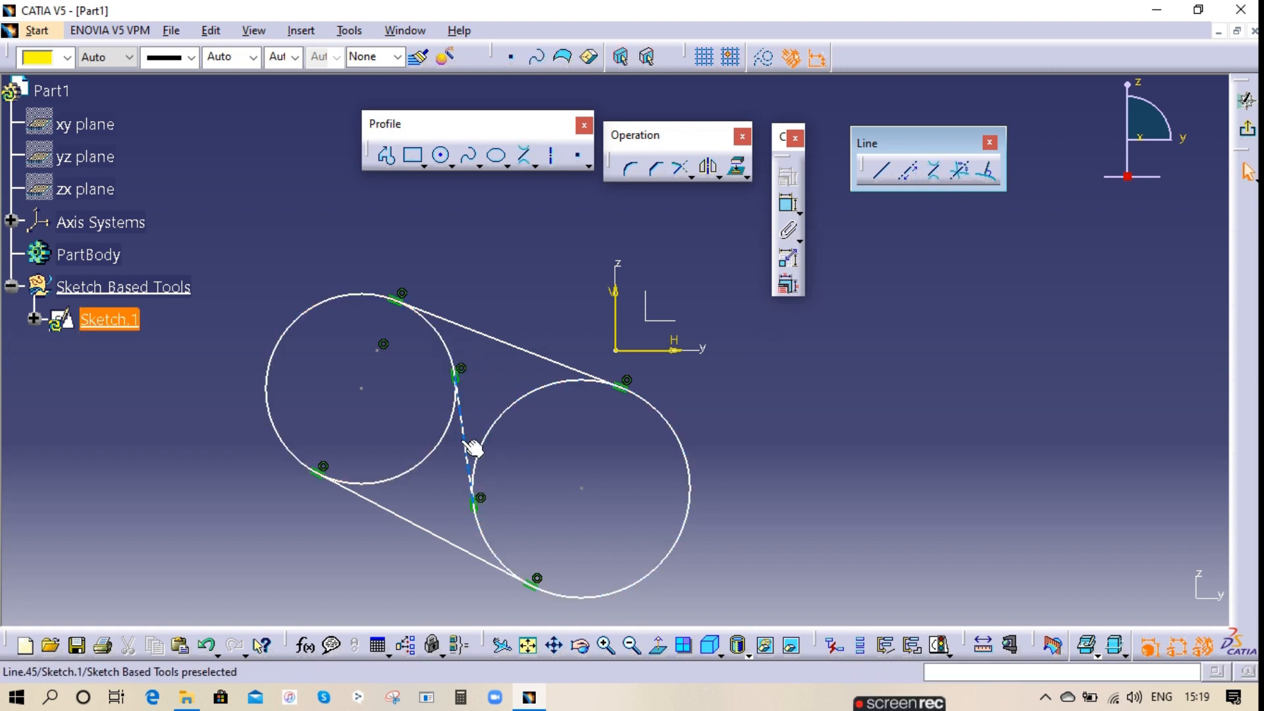
left_click_drag(465, 434, 484, 453)
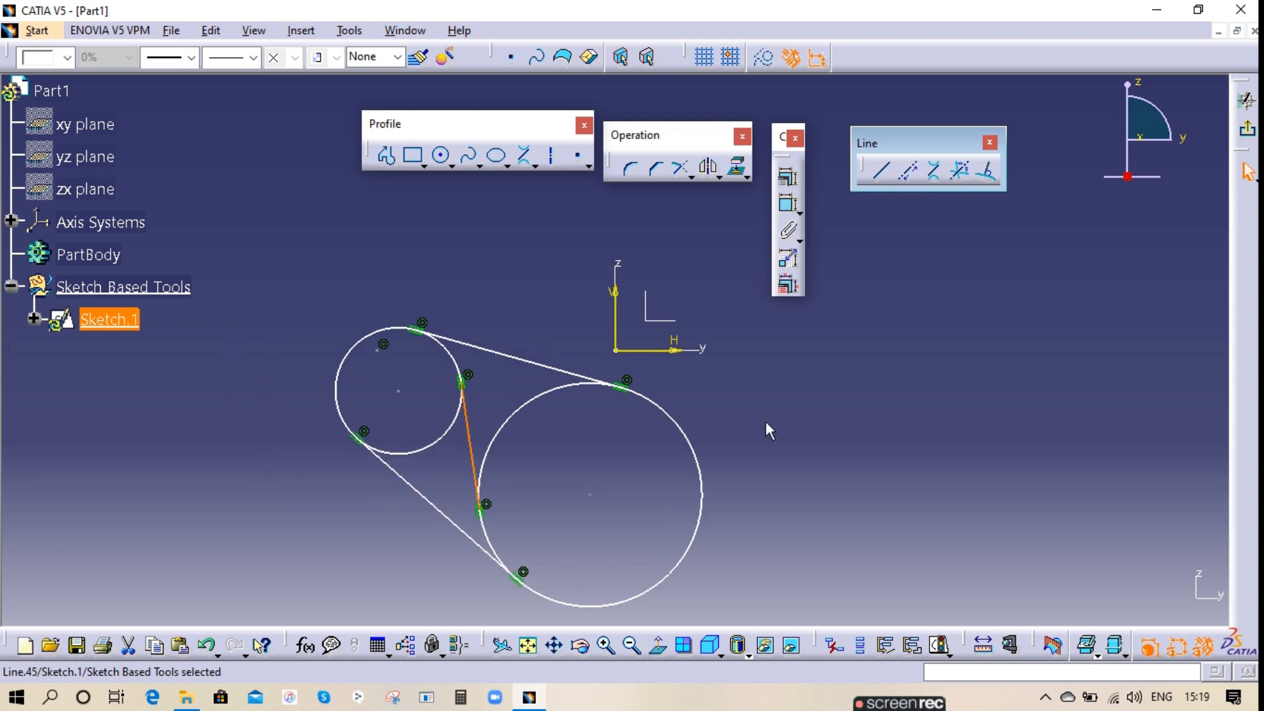
- Delete both circles, all the tangent lines and the leftover point from the sketch
left_click(220, 340)
left_click_drag(277, 307, 739, 612)
key("Delete")
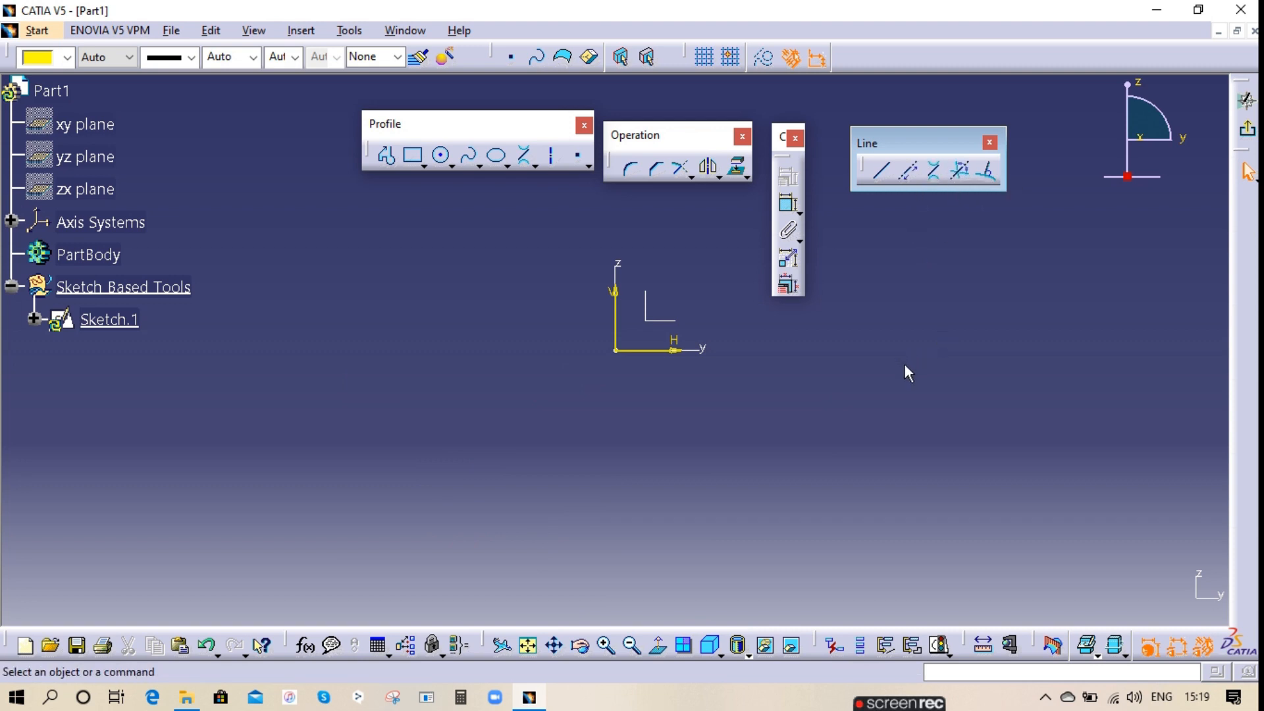
- Draw a rectangle to the lower left of the origin, with its lower-right corner at about H -20.6 mm, V -64 mm
left_click(413, 156)
left_click(317, 317)
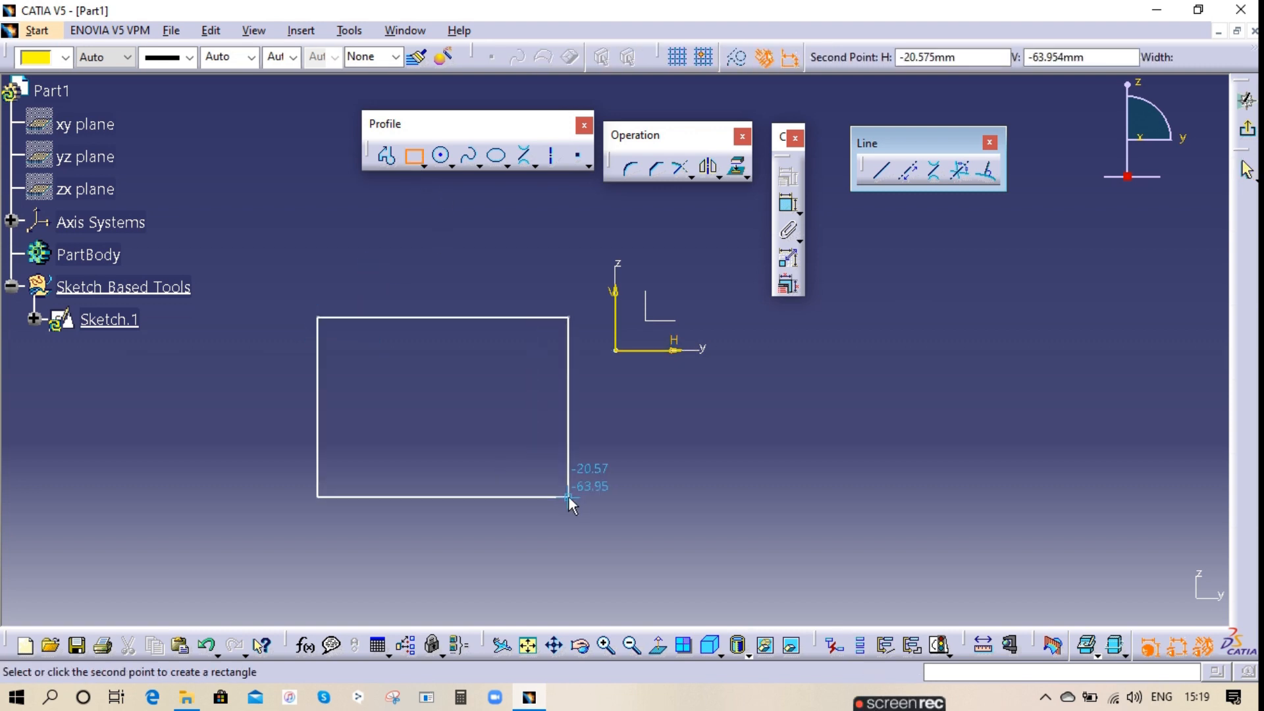
left_click(567, 495)
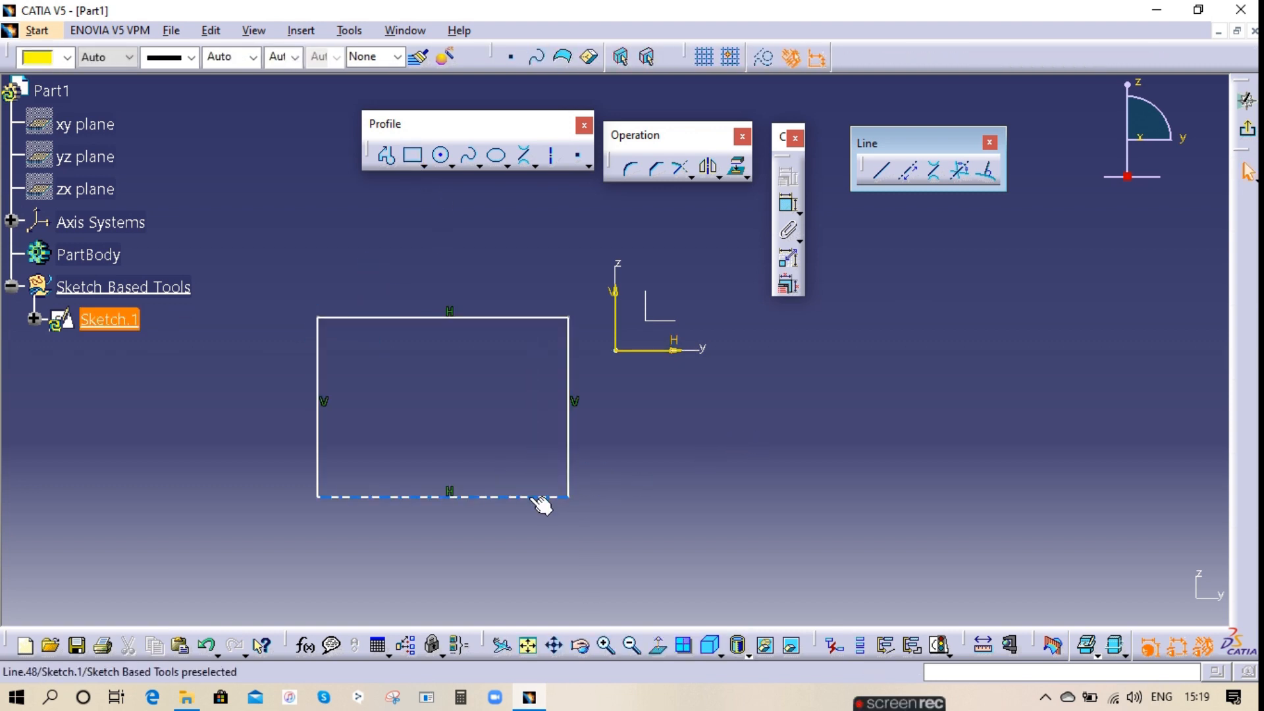
- Draw a two-line profile from the rectangle's bottom edge to a point outside its lower-right corner and back to its right edge
left_click(387, 157)
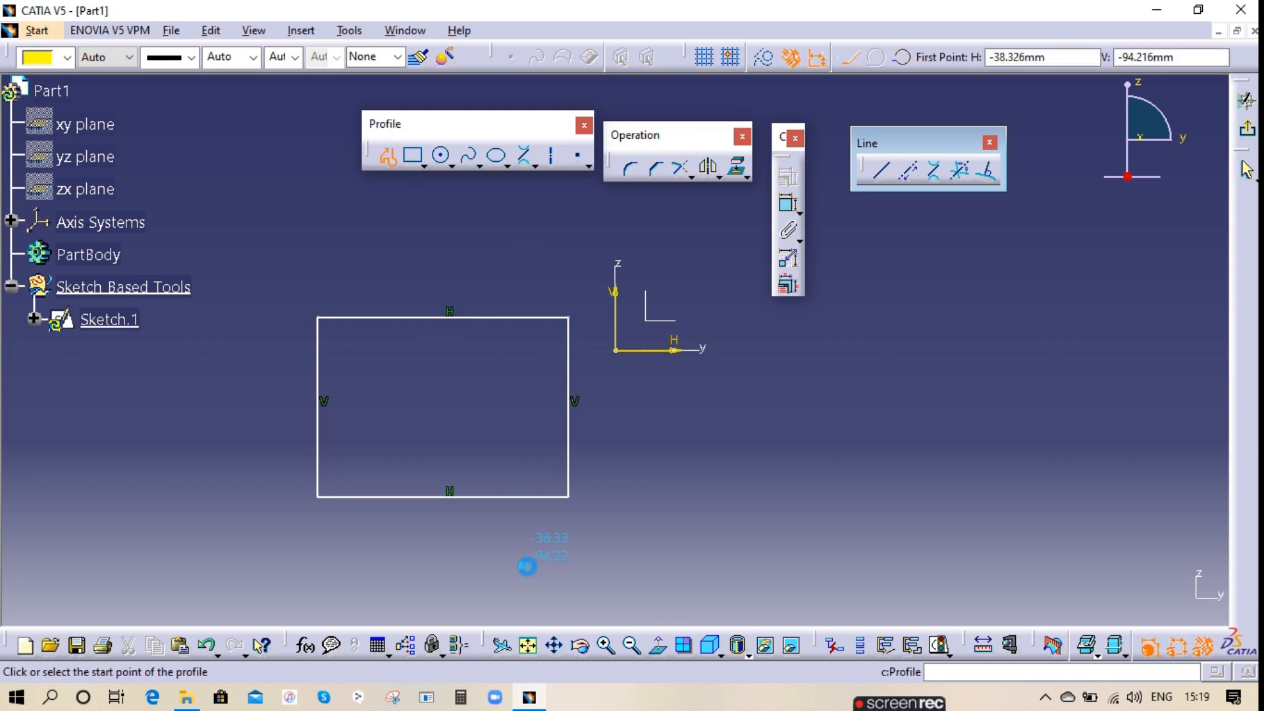
left_click(517, 497)
left_click(634, 556)
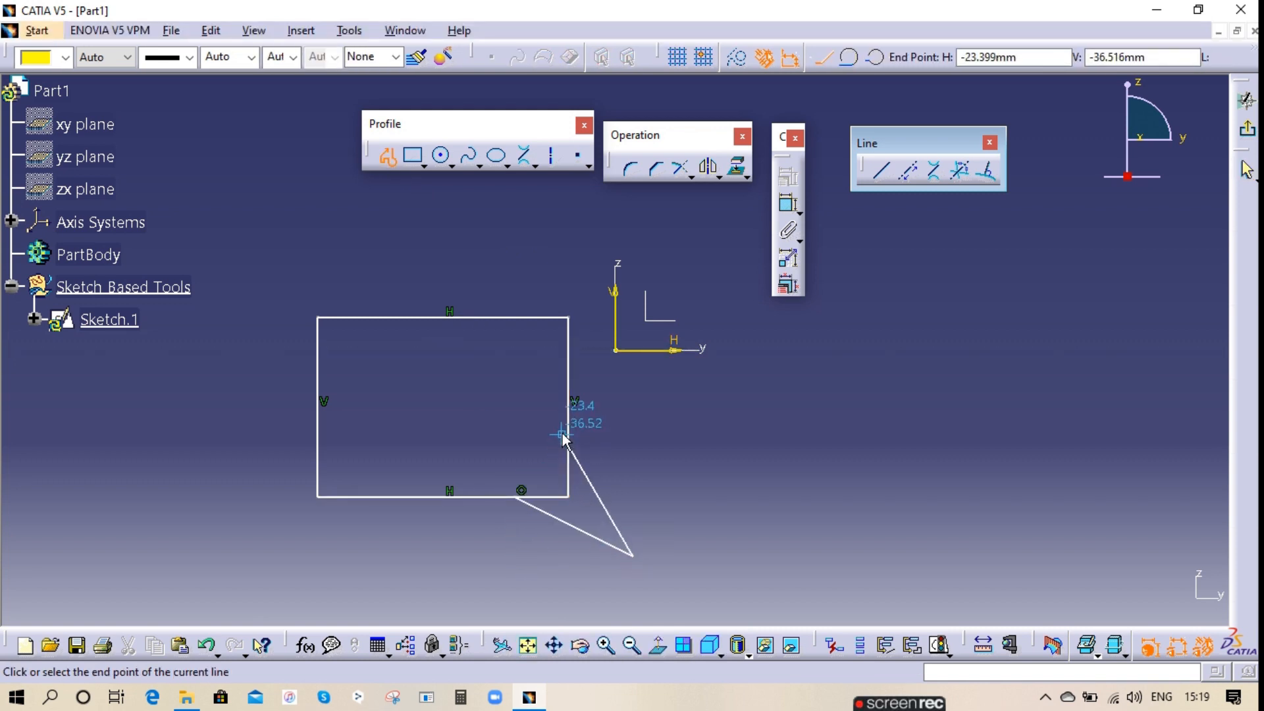
left_click(569, 425)
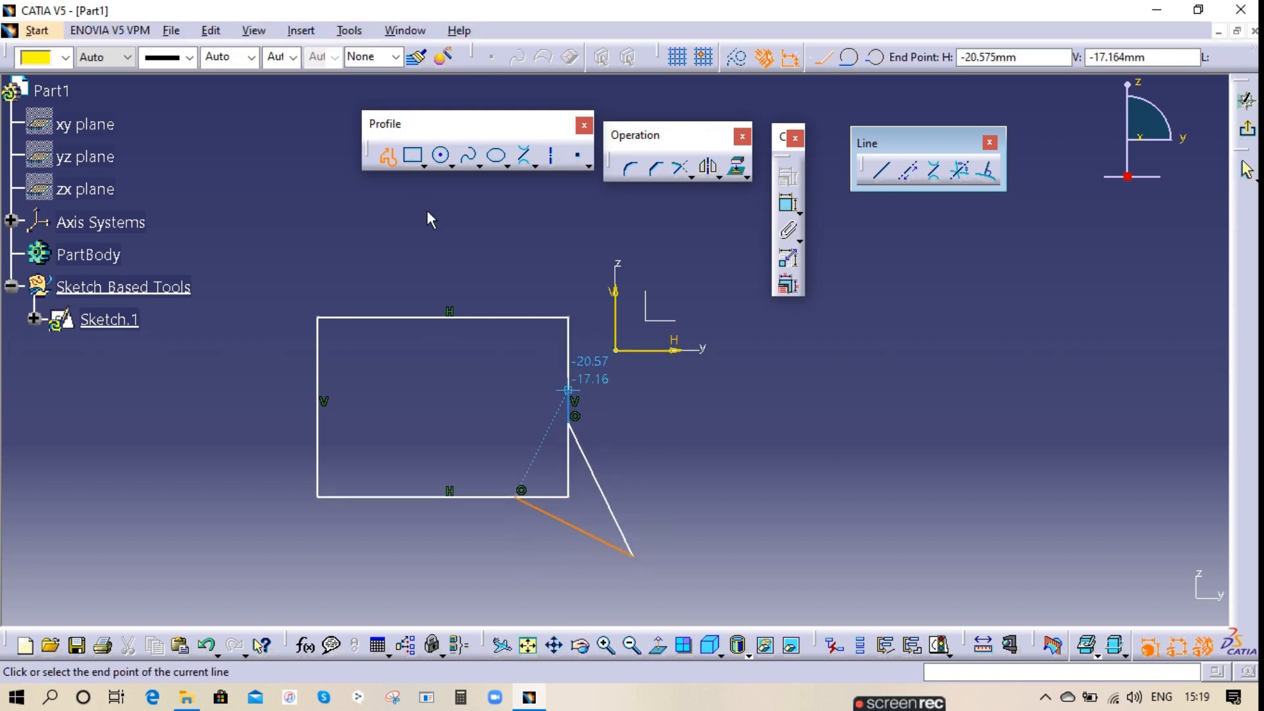
left_click(387, 156)
- Move the profile's outer vertex slightly closer to the rectangle's lower-right corner
left_click(702, 497)
left_click(636, 557)
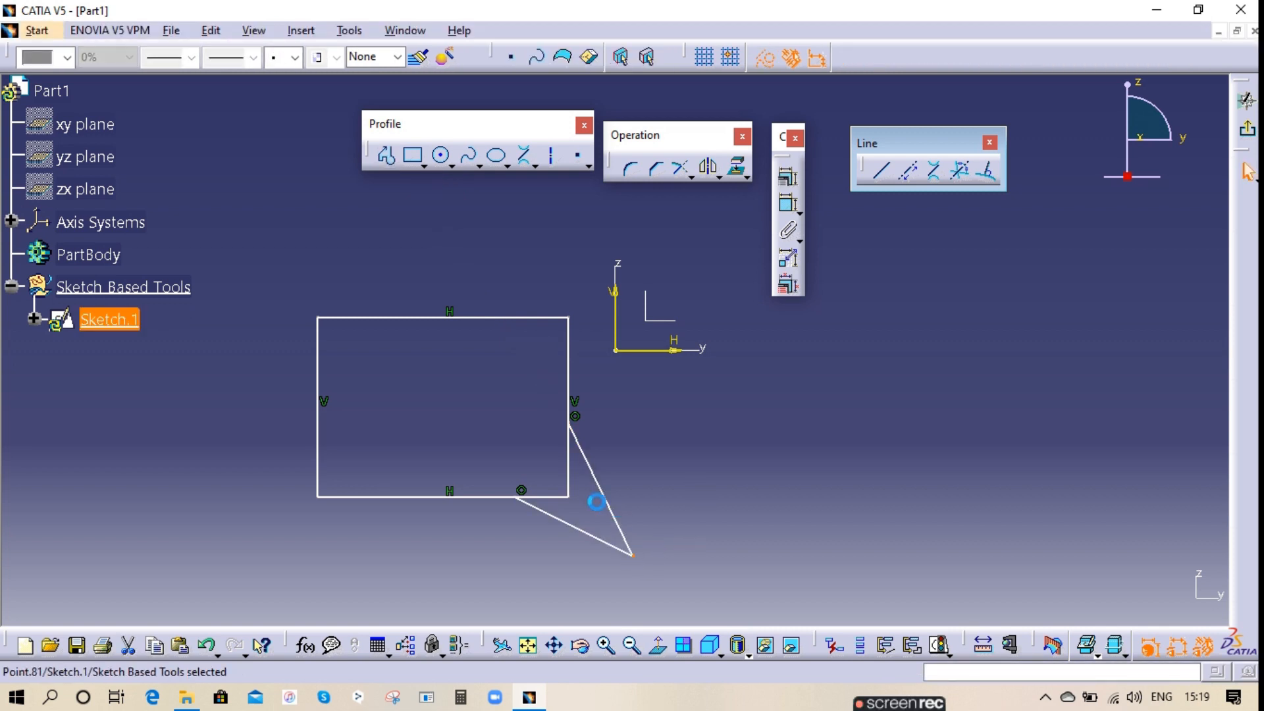
left_click(674, 532)
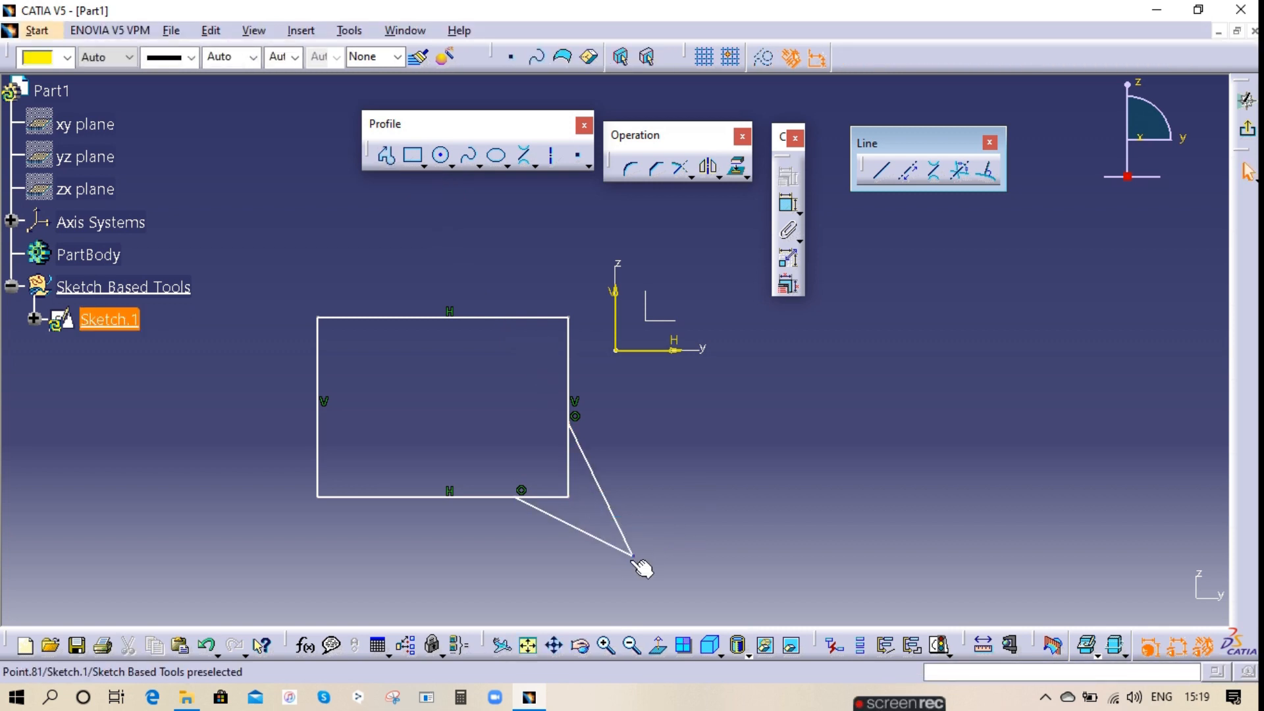
mouse_move(636, 557)
left_mouse_down()
mouse_move(643, 551)
mouse_move(582, 505)
mouse_move(618, 544)
left_mouse_up()
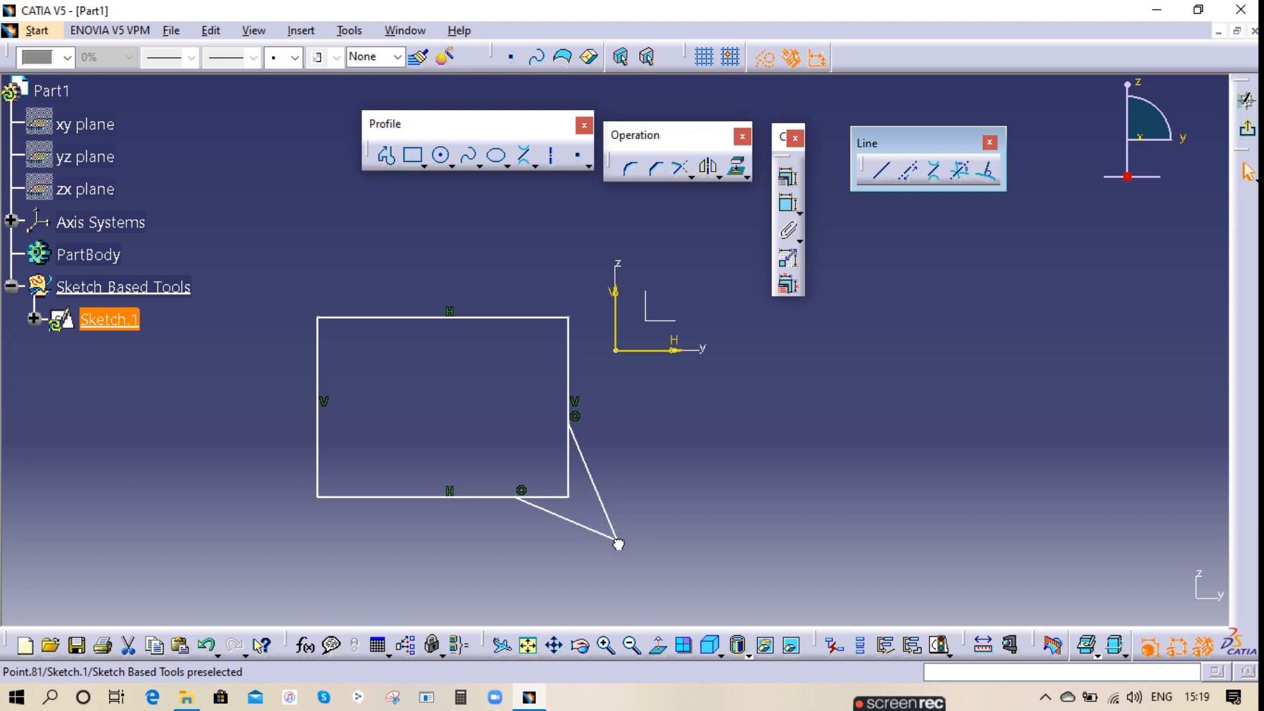
left_click(703, 449)
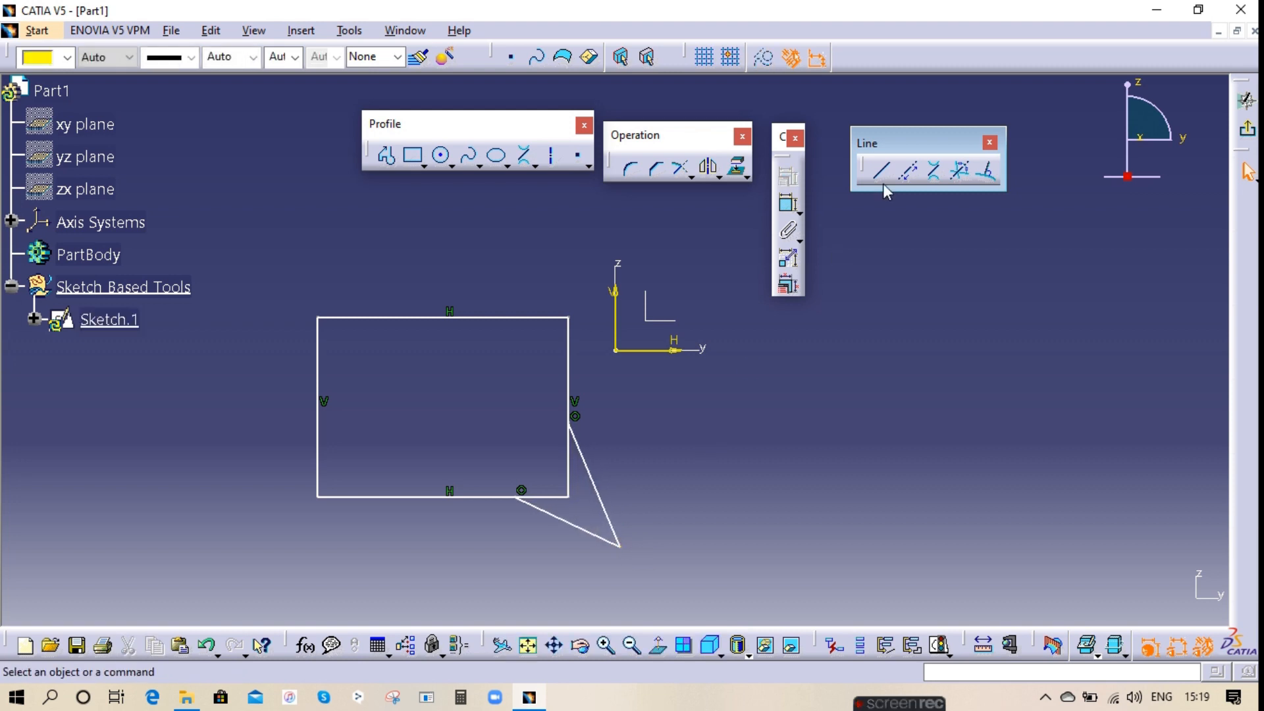
- Create a bisecting line between the rectangle's bottom and right edges
left_click(963, 173)
left_click(551, 498)
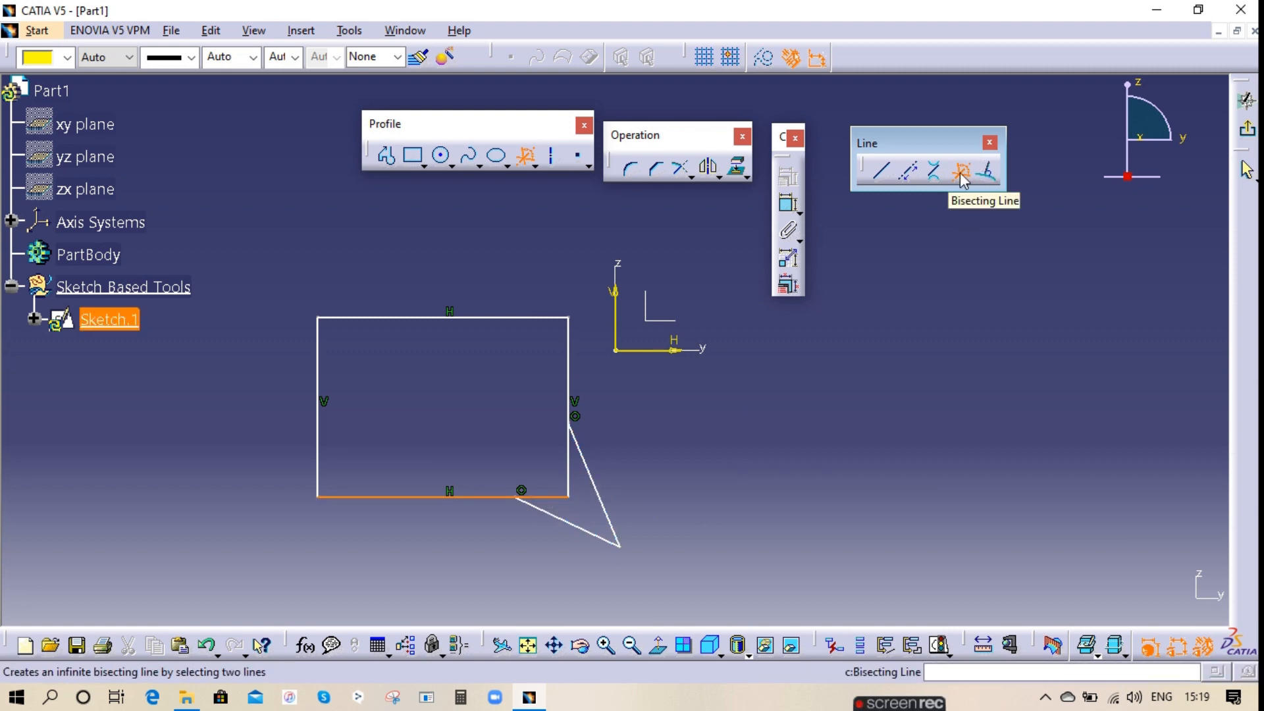
left_click(582, 475)
left_click(655, 464)
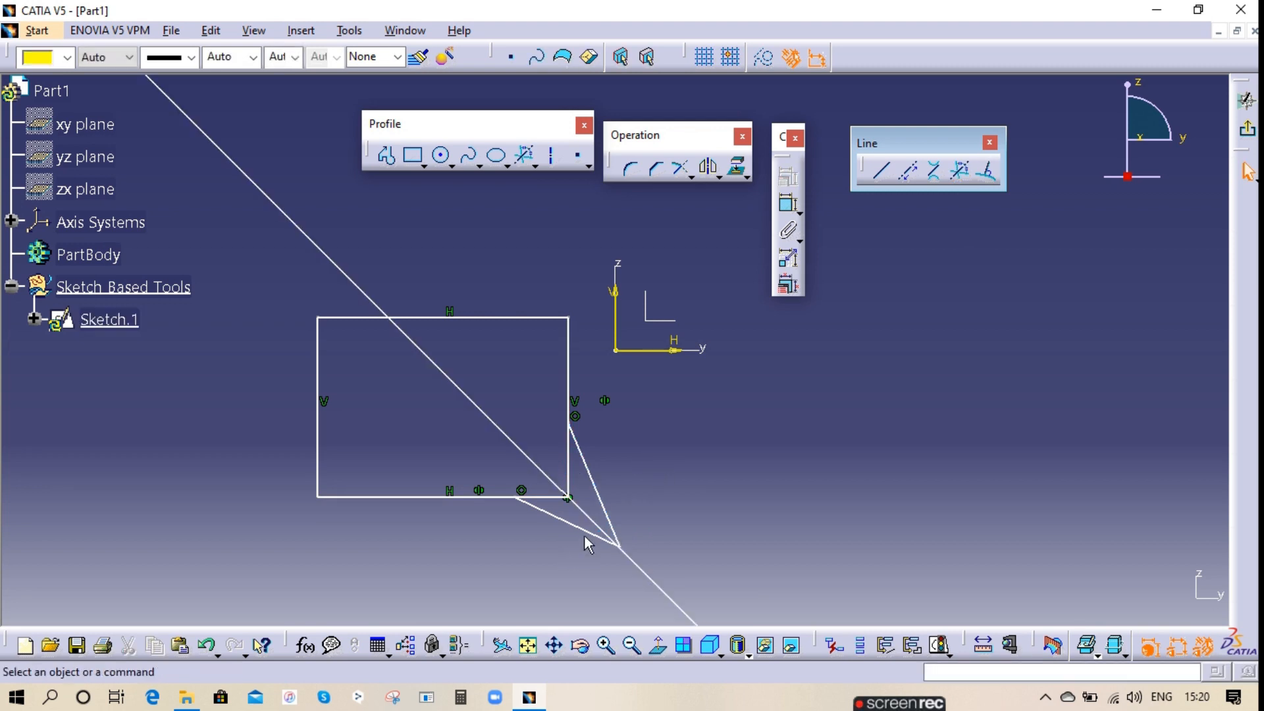
- Delete the two slanted profile lines outside the rectangle's lower-right corner
left_click(583, 535)
right_click(583, 535)
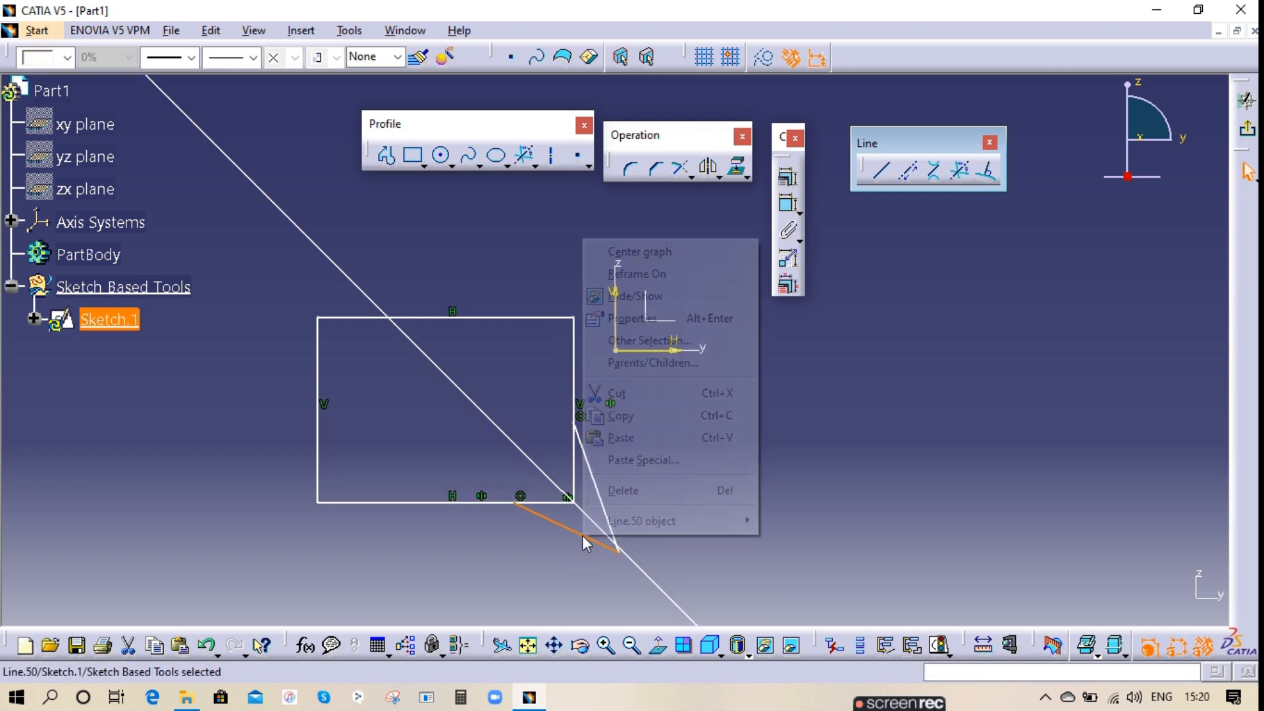
left_click(643, 492)
left_click(597, 488)
right_click(597, 488)
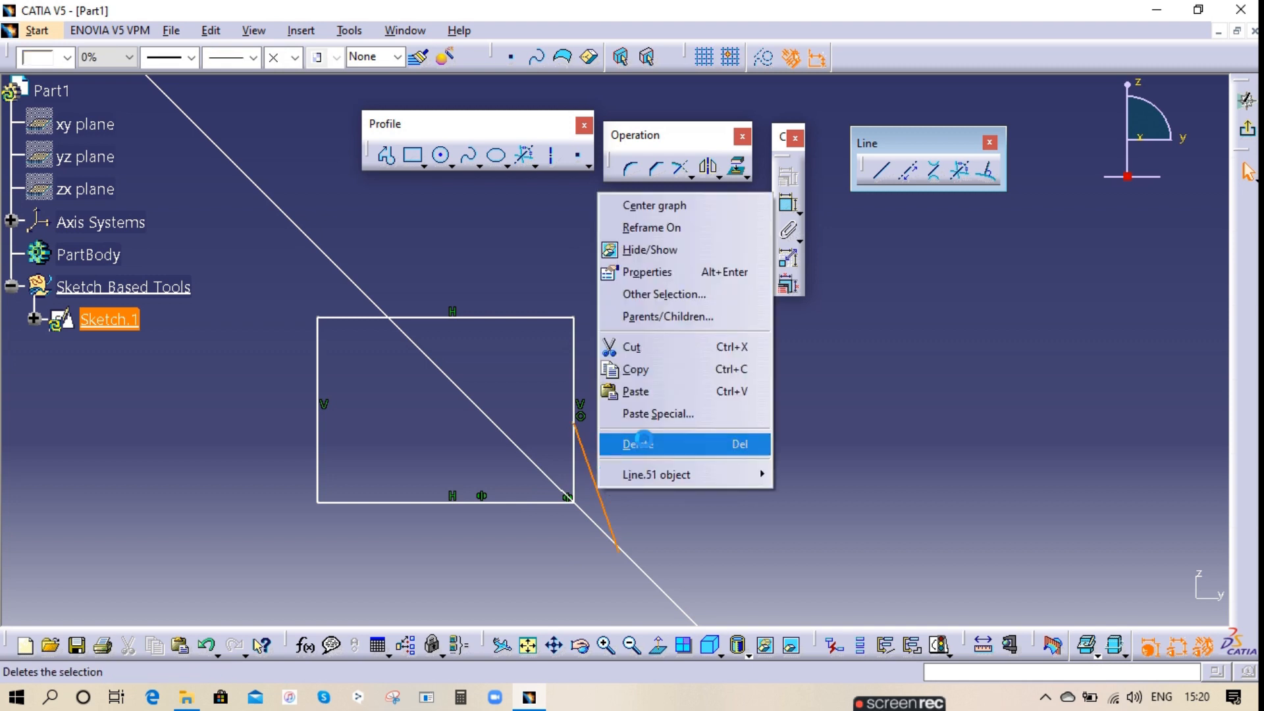
left_click(645, 445)
- Redraw the two-line profile from near the rectangle's bottom edge to a vertex on the bisecting line and back to the right edge
left_click(413, 155)
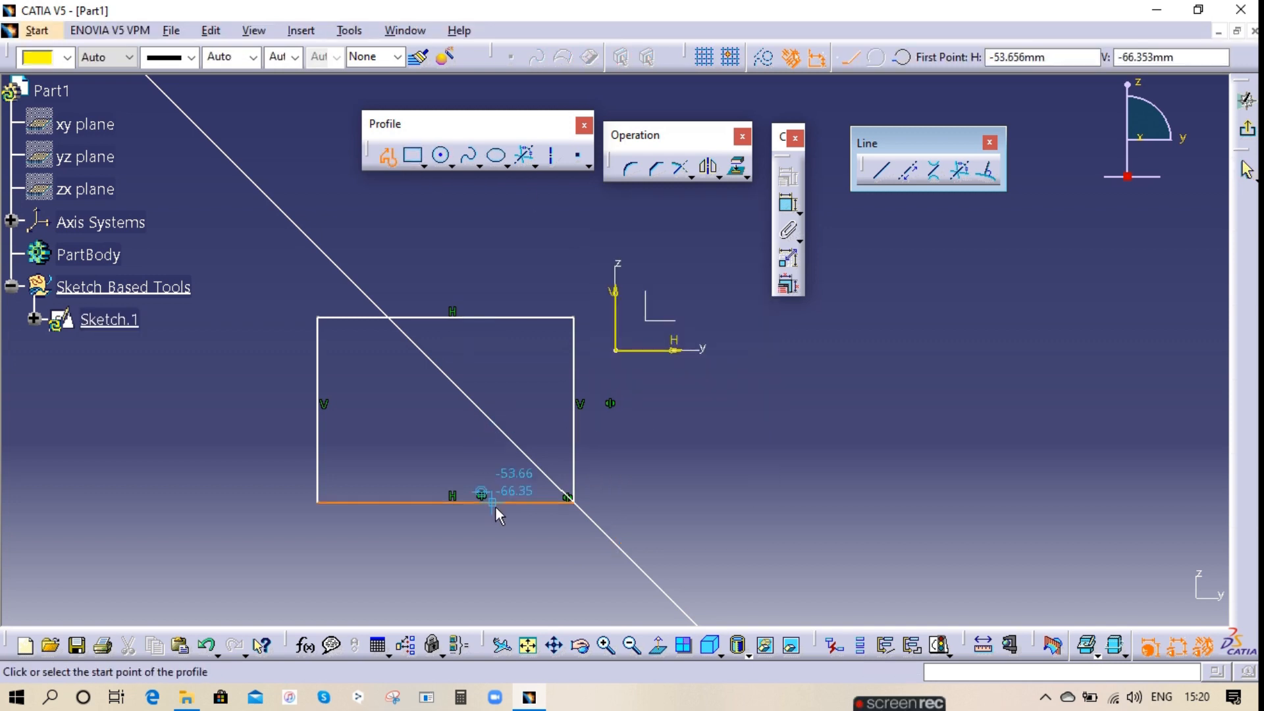
left_click(520, 498)
left_click(626, 553)
left_click(574, 424)
left_click(390, 157)
left_click(872, 419)
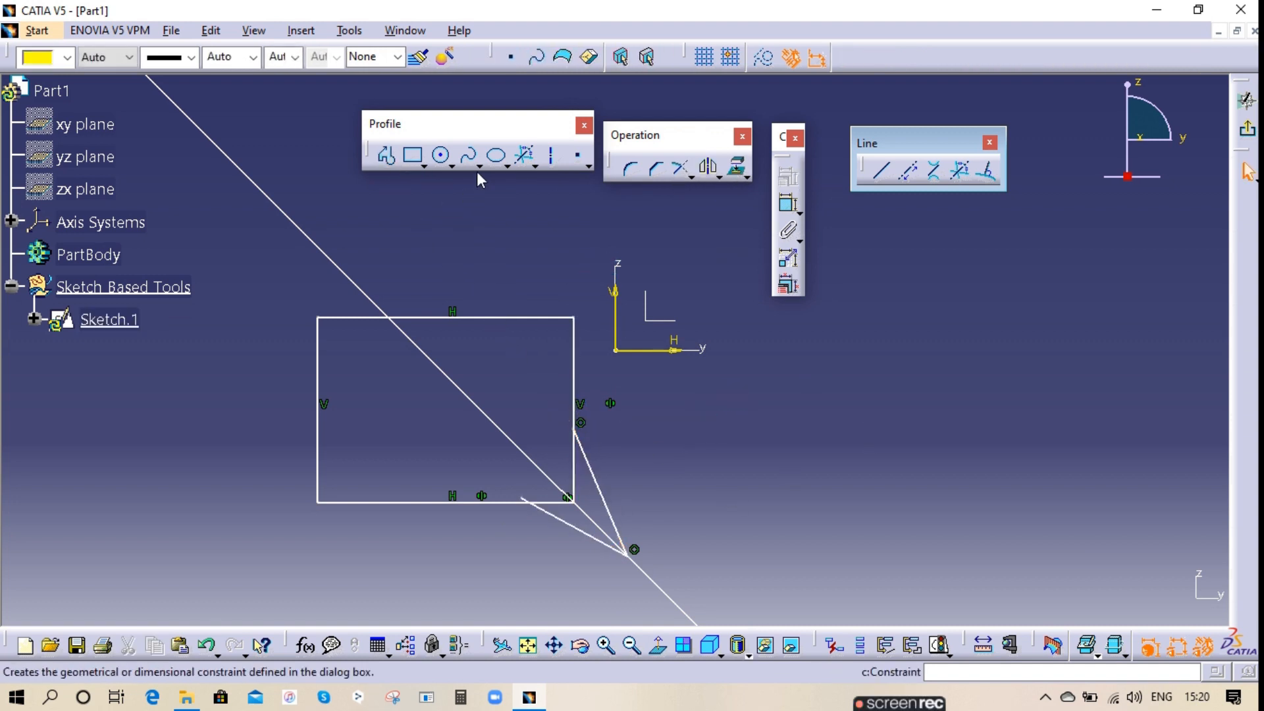
- Quick-trim away the rectangle's lower-right corner segments and every part of the bisecting line inside and outside the outline
left_click(689, 176)
left_click(734, 191)
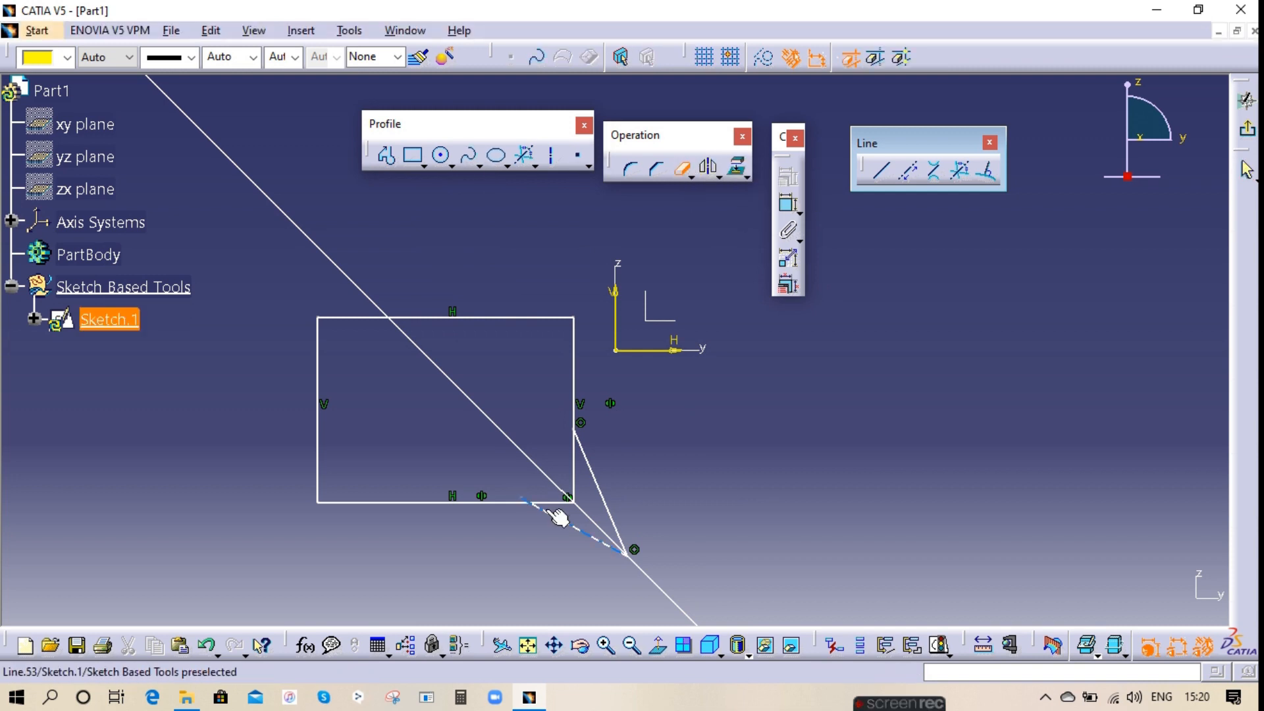
left_click(592, 512)
left_click(579, 485)
left_click(564, 499)
left_click(550, 488)
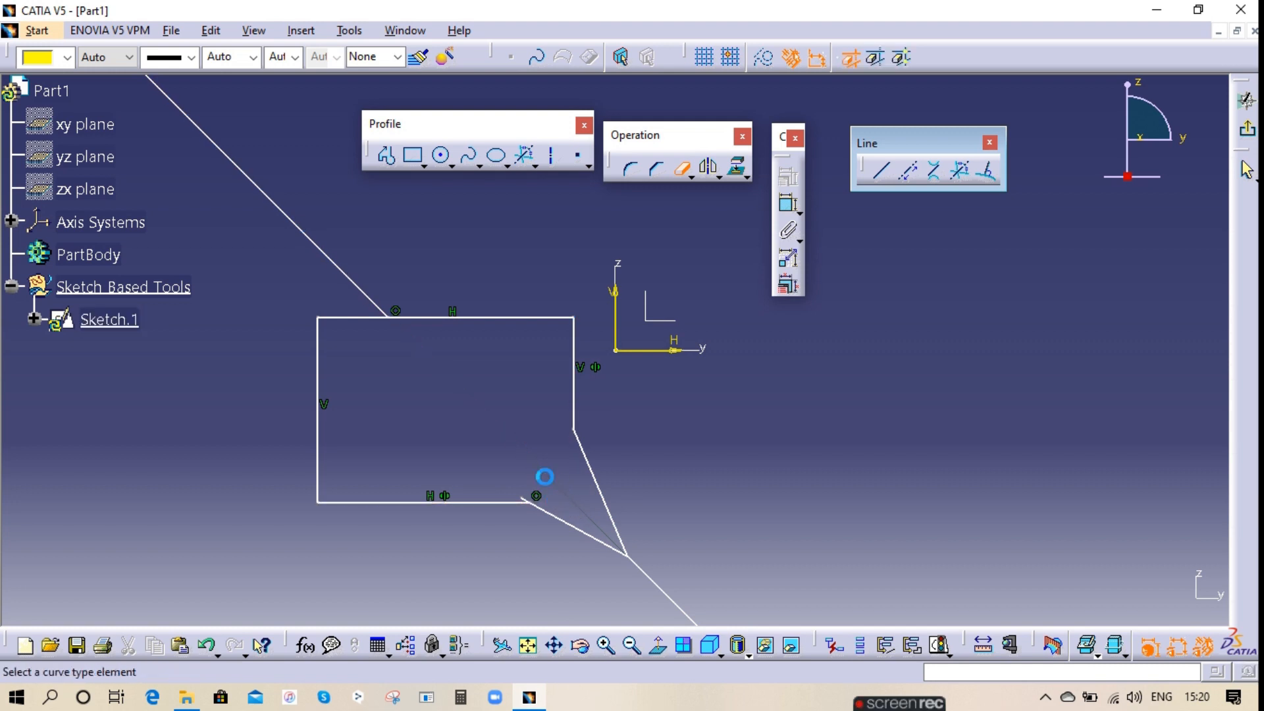
left_click(336, 262)
left_click(656, 590)
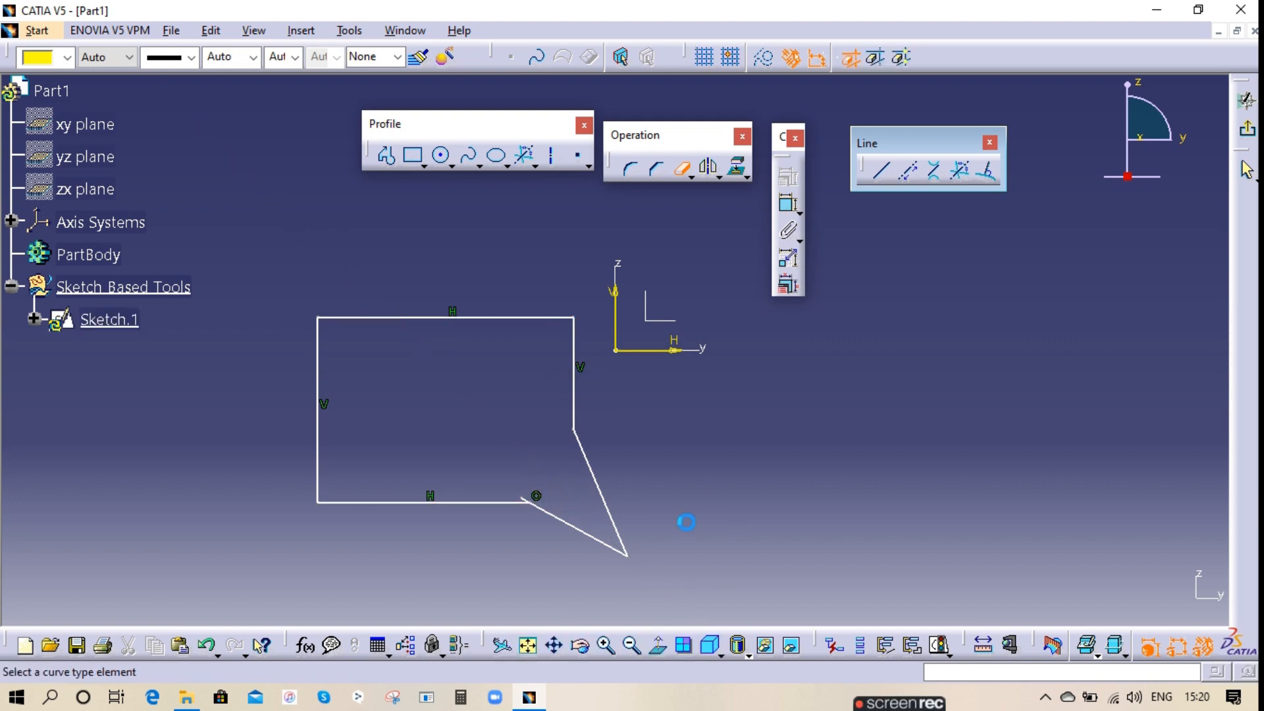
- Trim the lower slanted line where it overshoots the rectangle's bottom edge to form a clean corner
left_click(691, 177)
left_click(721, 196)
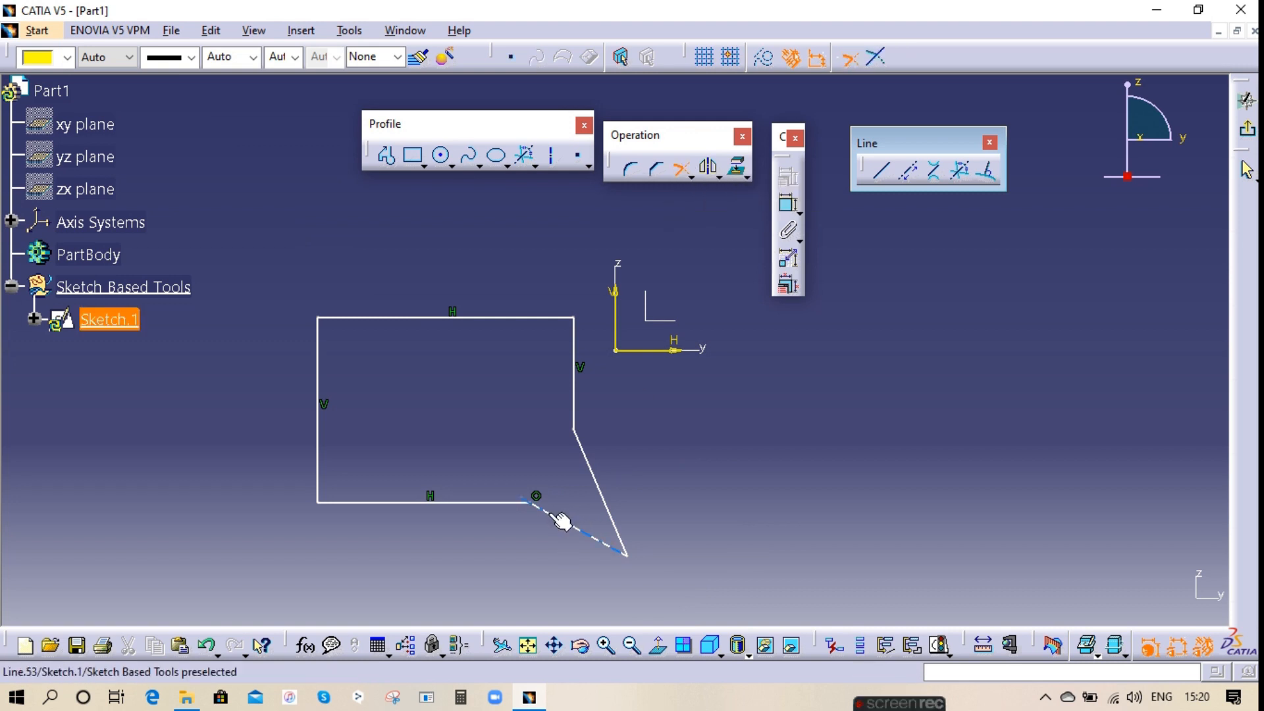
left_click(517, 508)
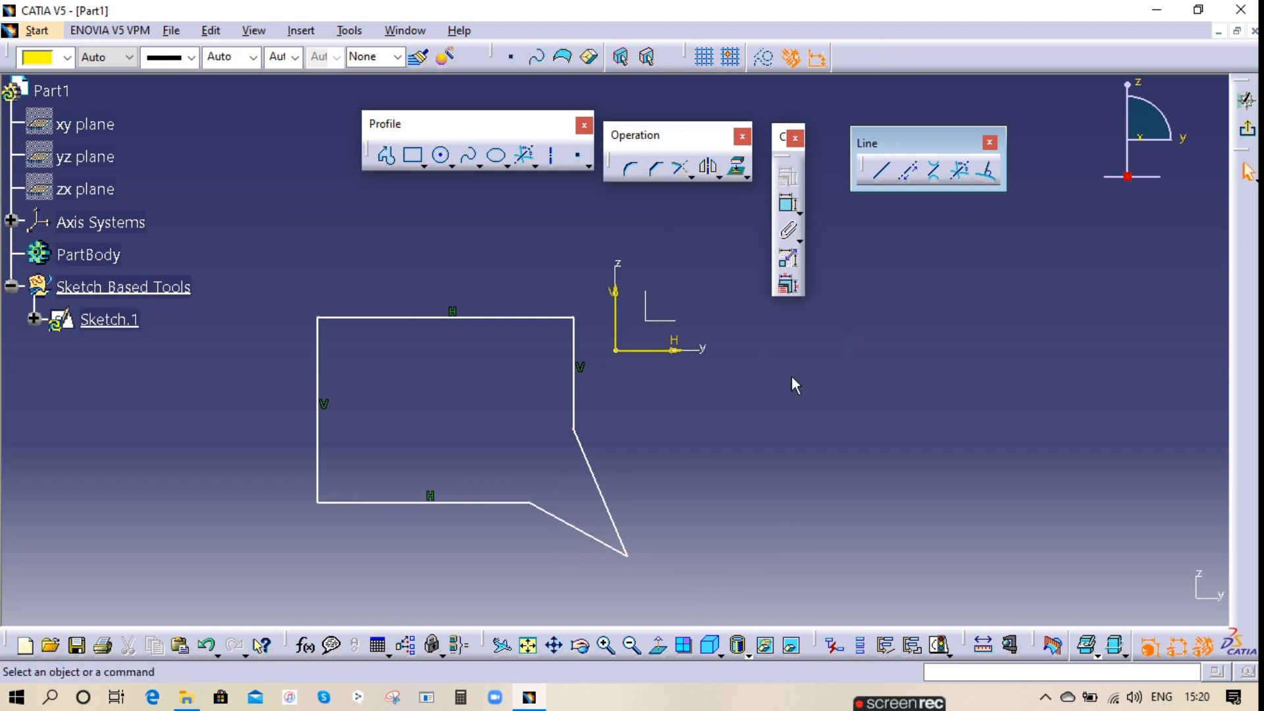
- Delete the whole closed profile from the sketch
left_click_drag(653, 575, 369, 424)
left_click(636, 472)
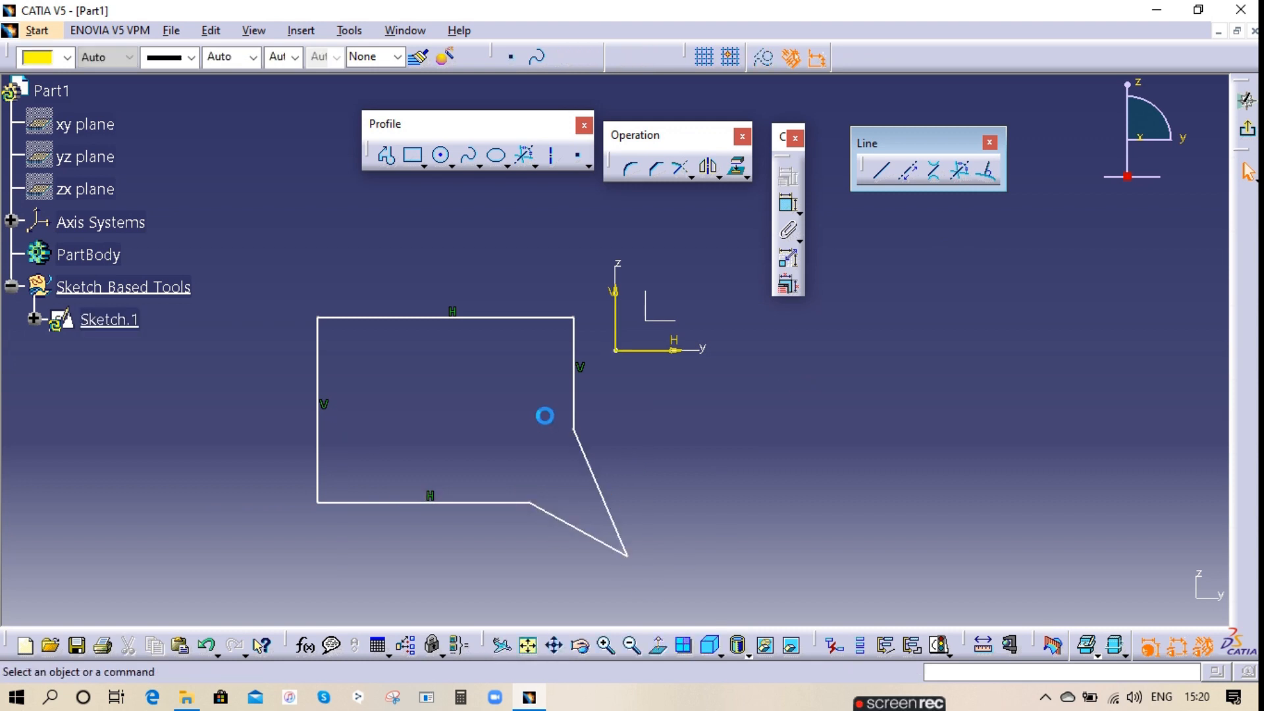
left_click(628, 557)
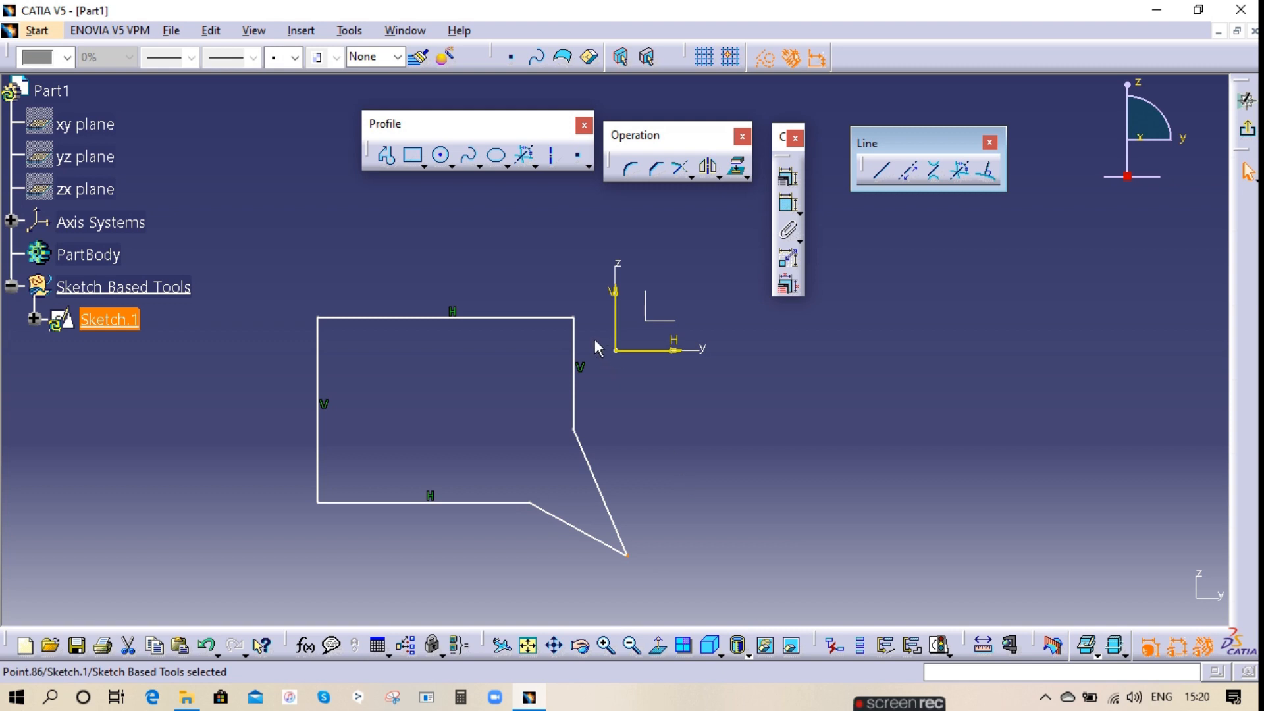
mouse_move(659, 565)
left_mouse_down()
mouse_move(592, 528)
mouse_move(296, 274)
left_mouse_up()
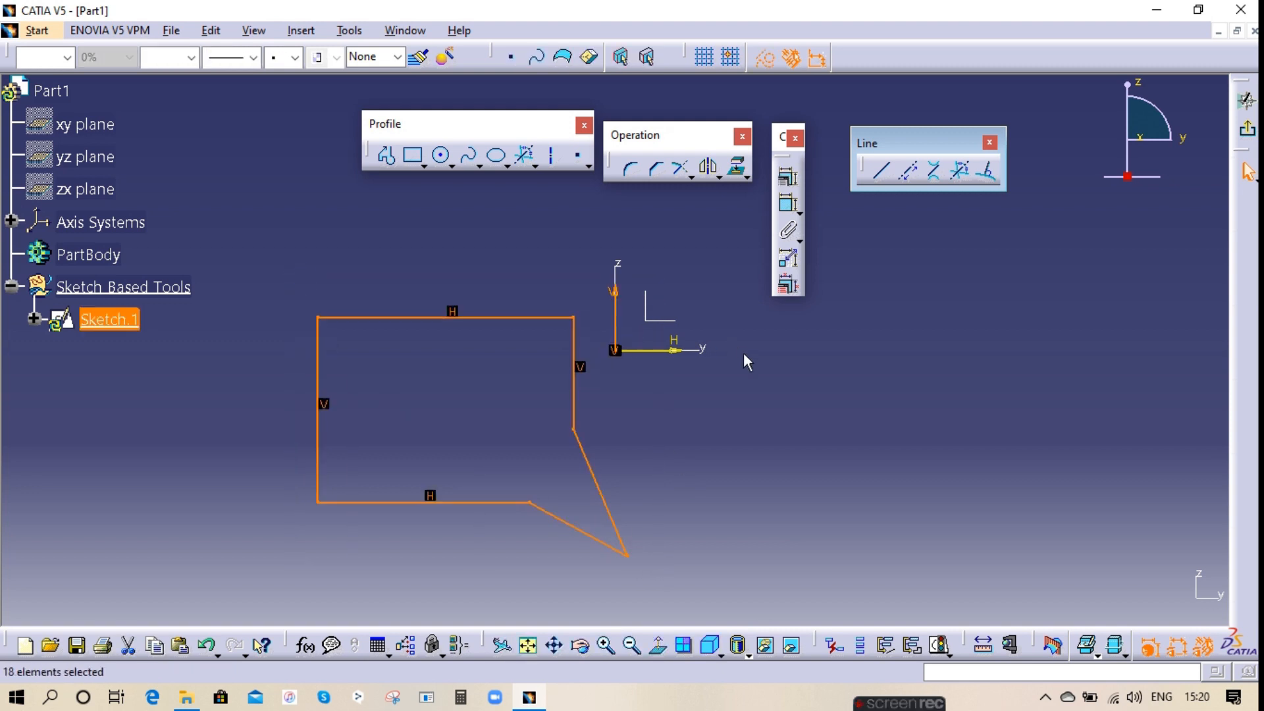
key("Delete")
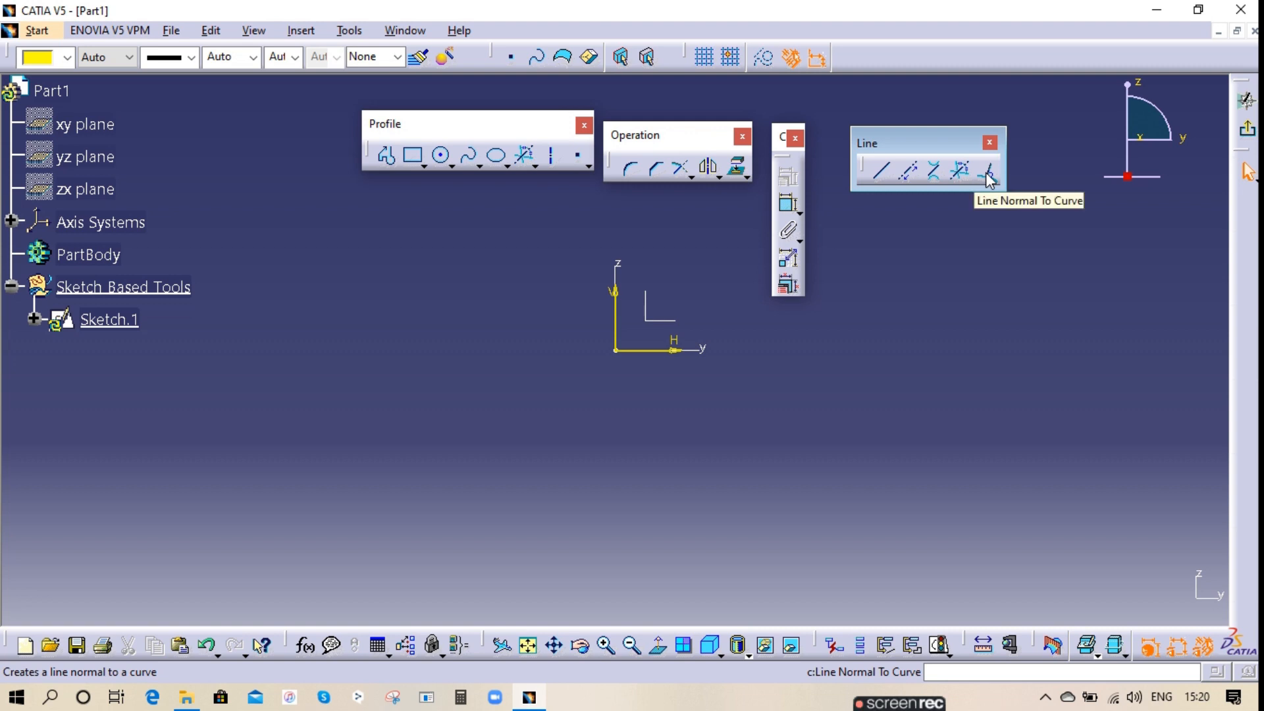
- Draw an upward-curving arc below and left of the origin, using the three-point arc with its two limits defined first
left_click(452, 163)
left_click(451, 164)
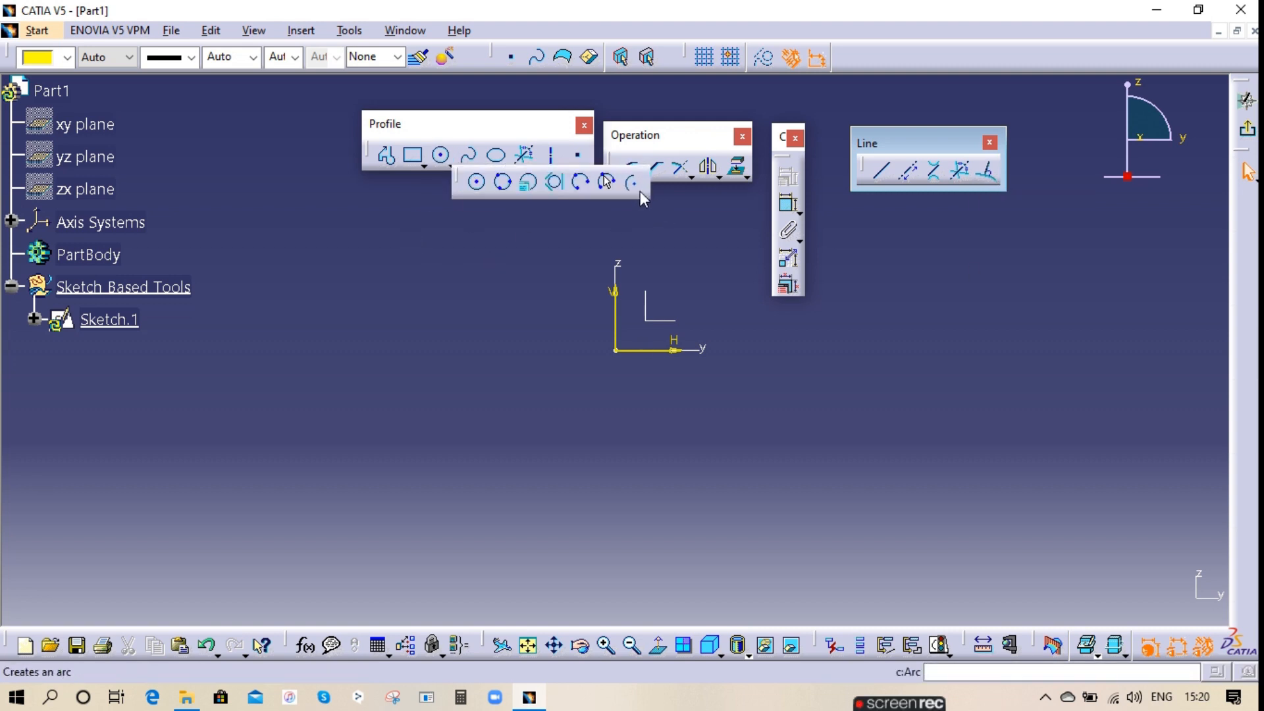
left_click(580, 182)
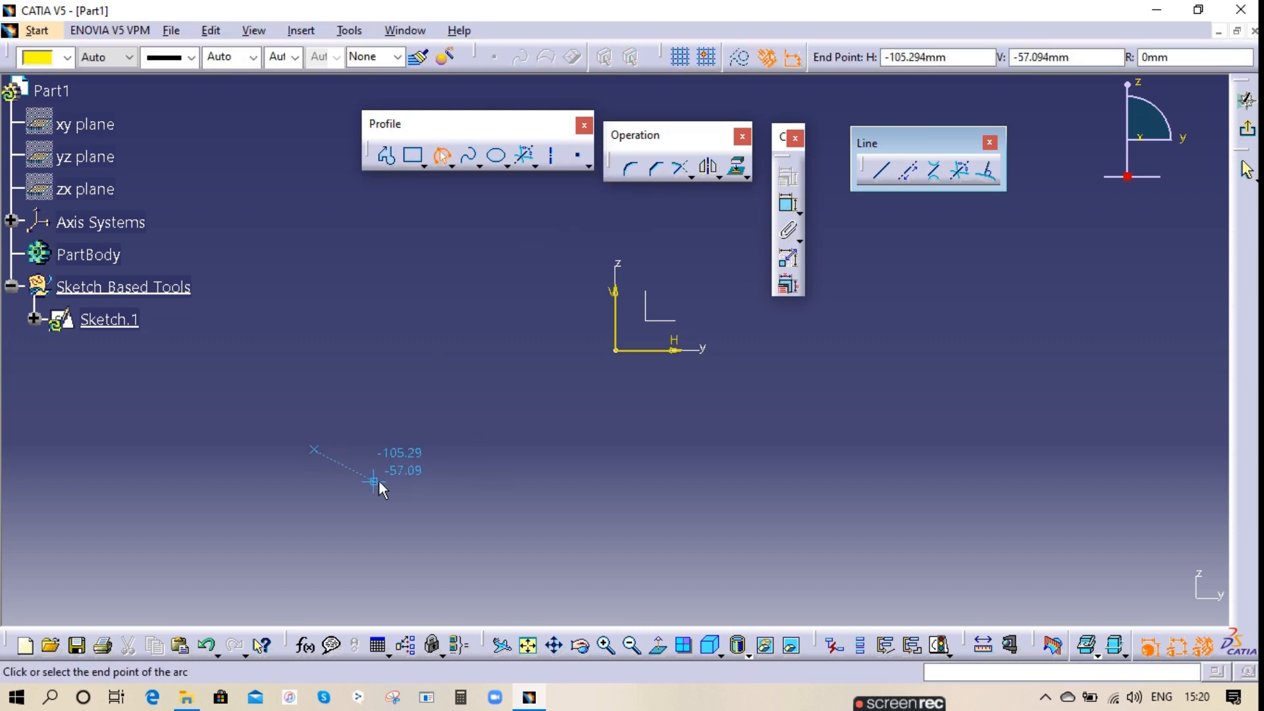
left_click(464, 452)
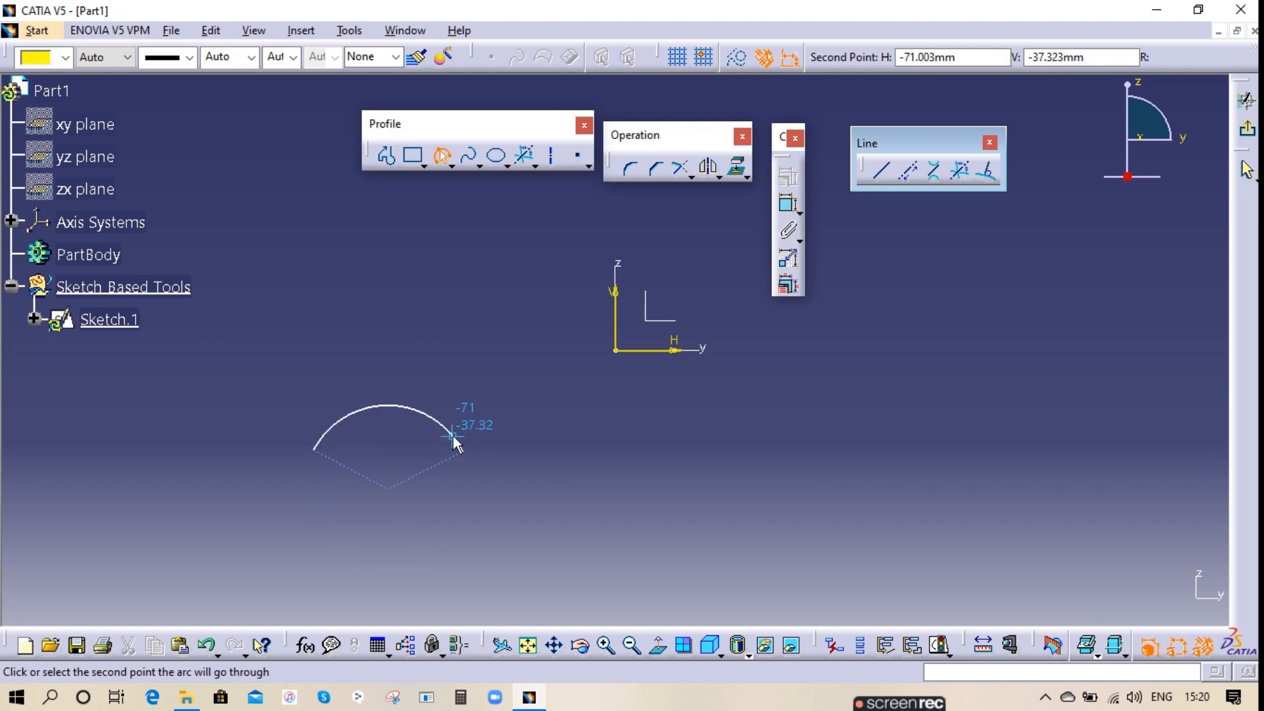
left_click(453, 436)
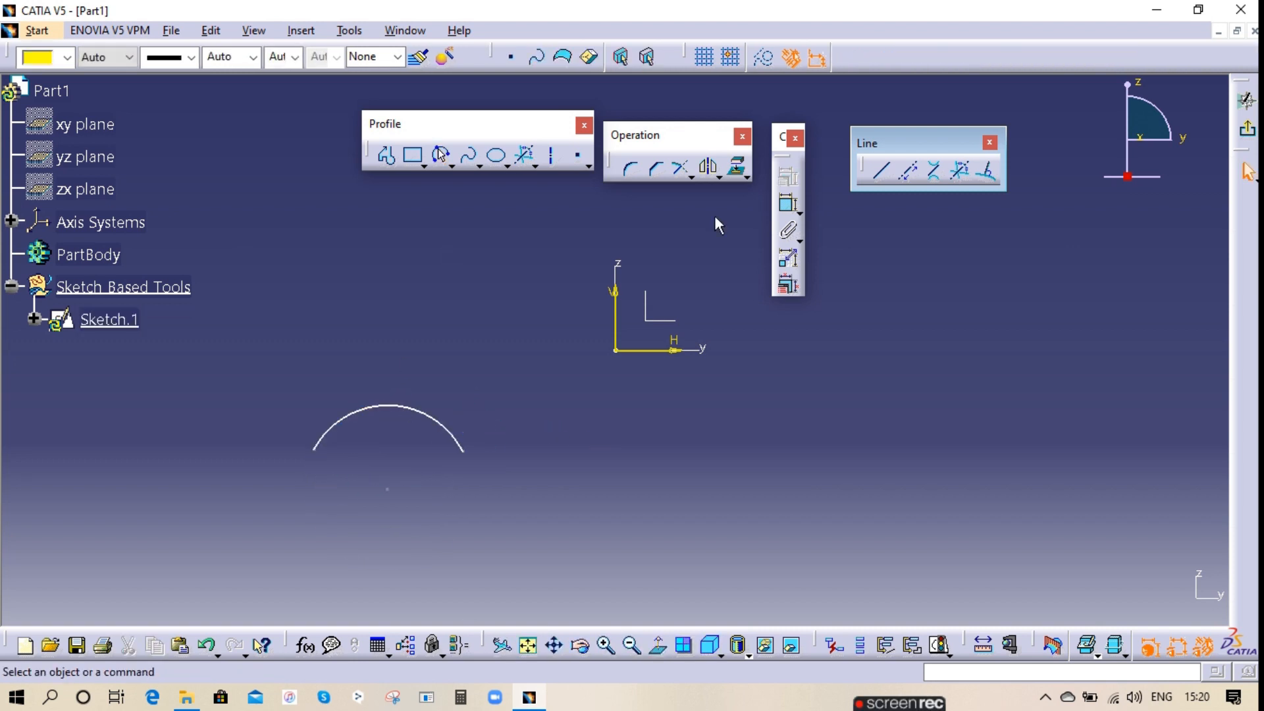
- Draw three outward lines normal to the arc: one near its left end, one right of its crest and one between them
left_click(985, 170)
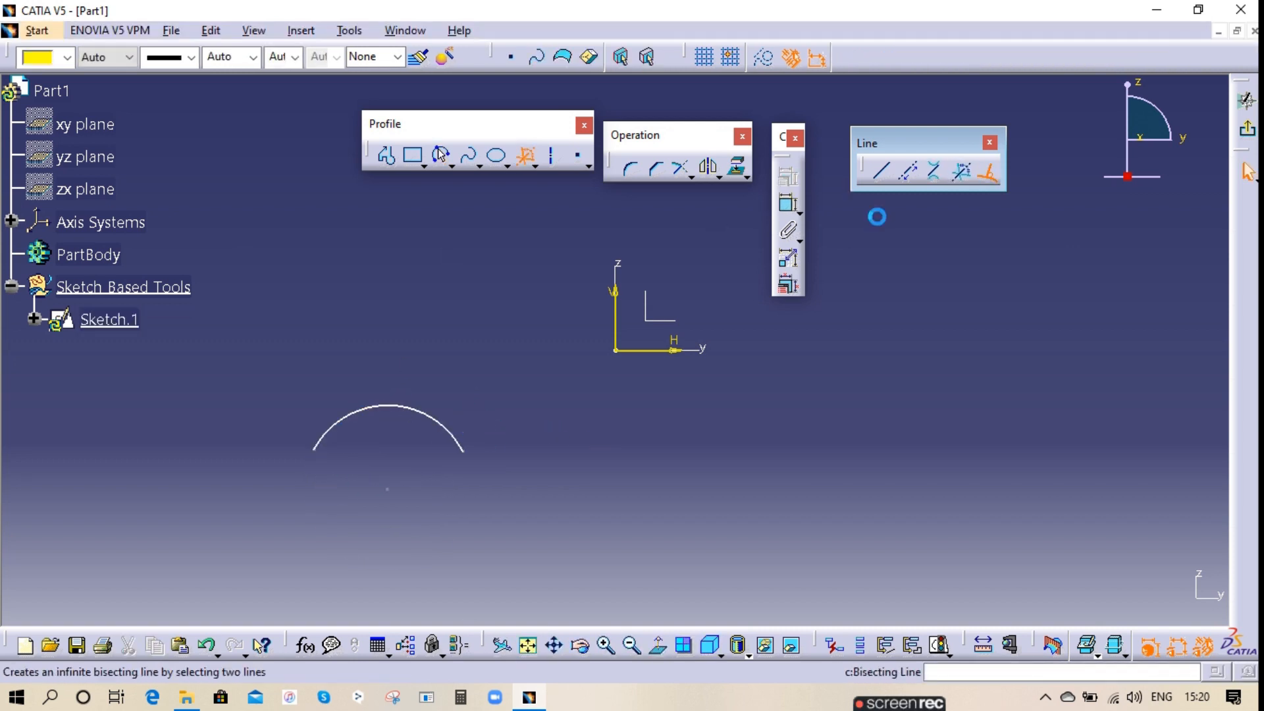
left_click(344, 432)
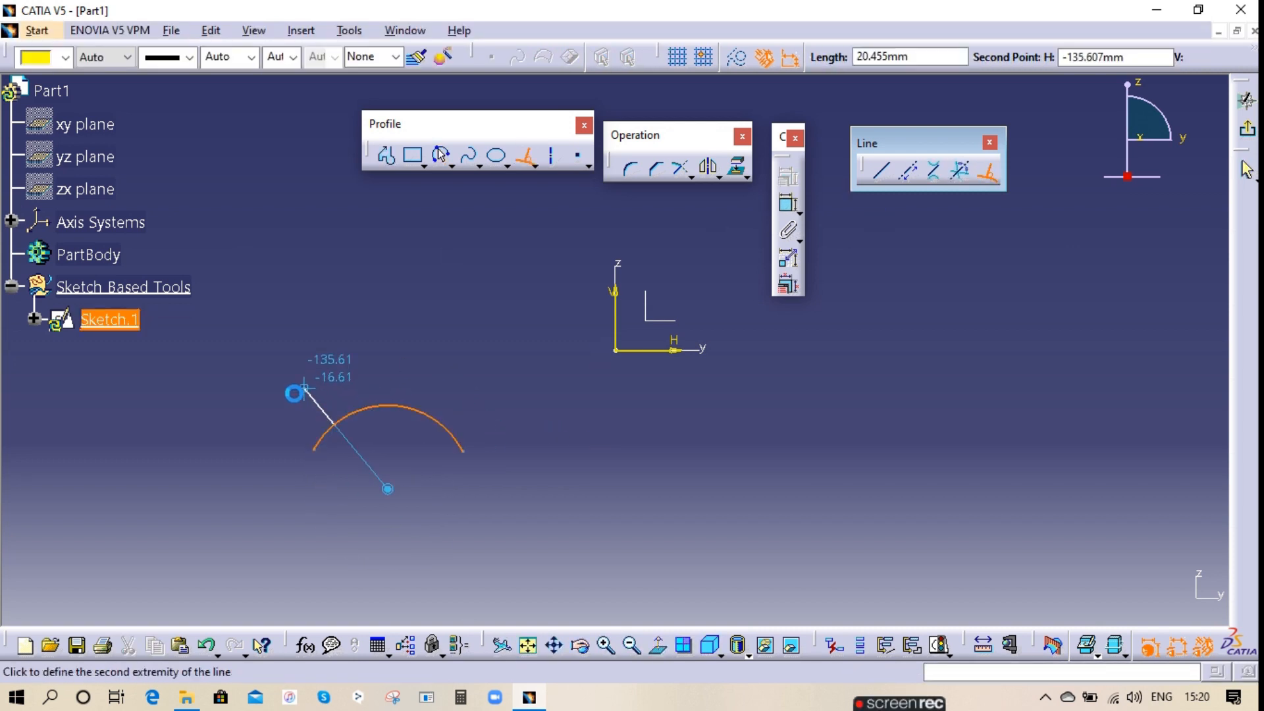
left_click(273, 349)
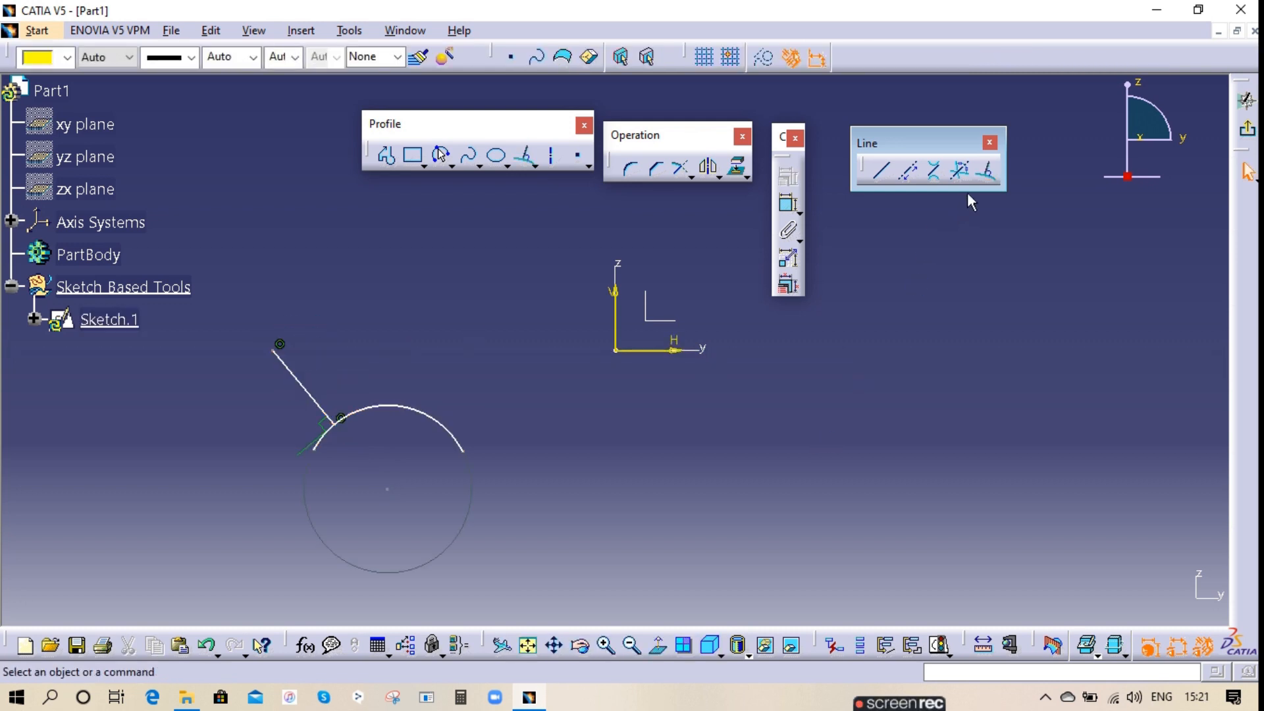
left_click(986, 170)
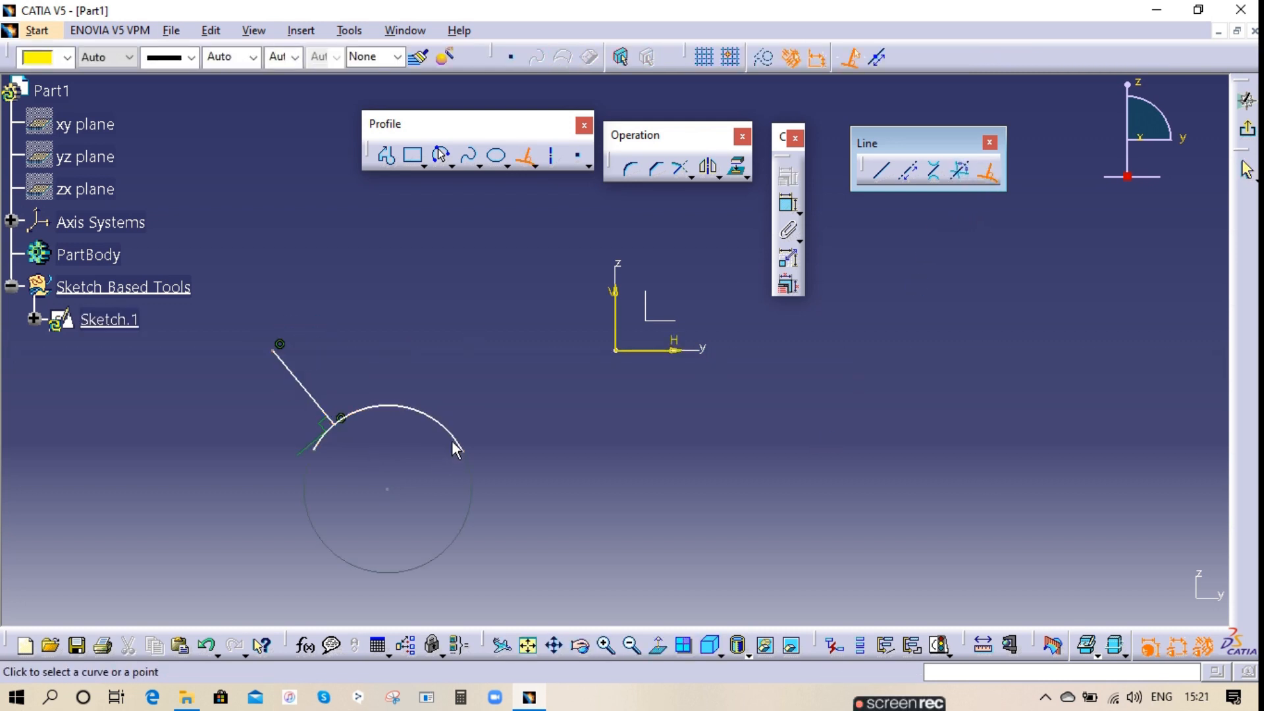
left_click(419, 411)
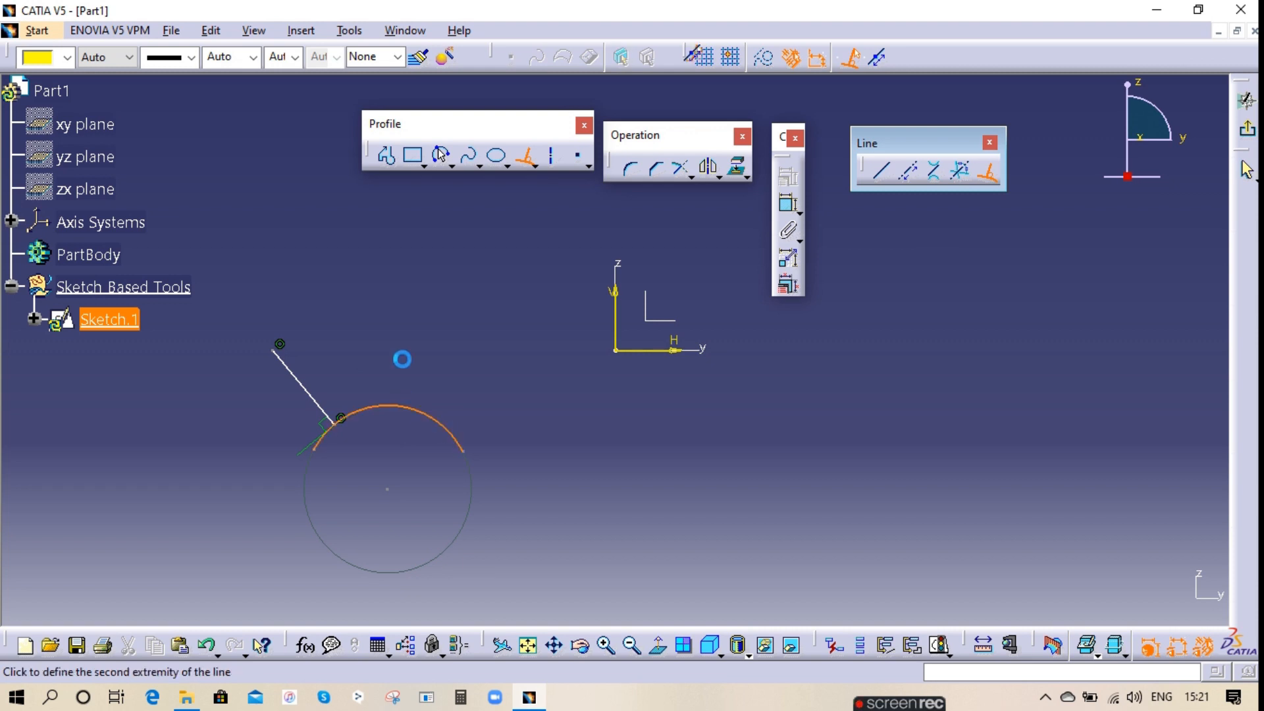
left_click(411, 318)
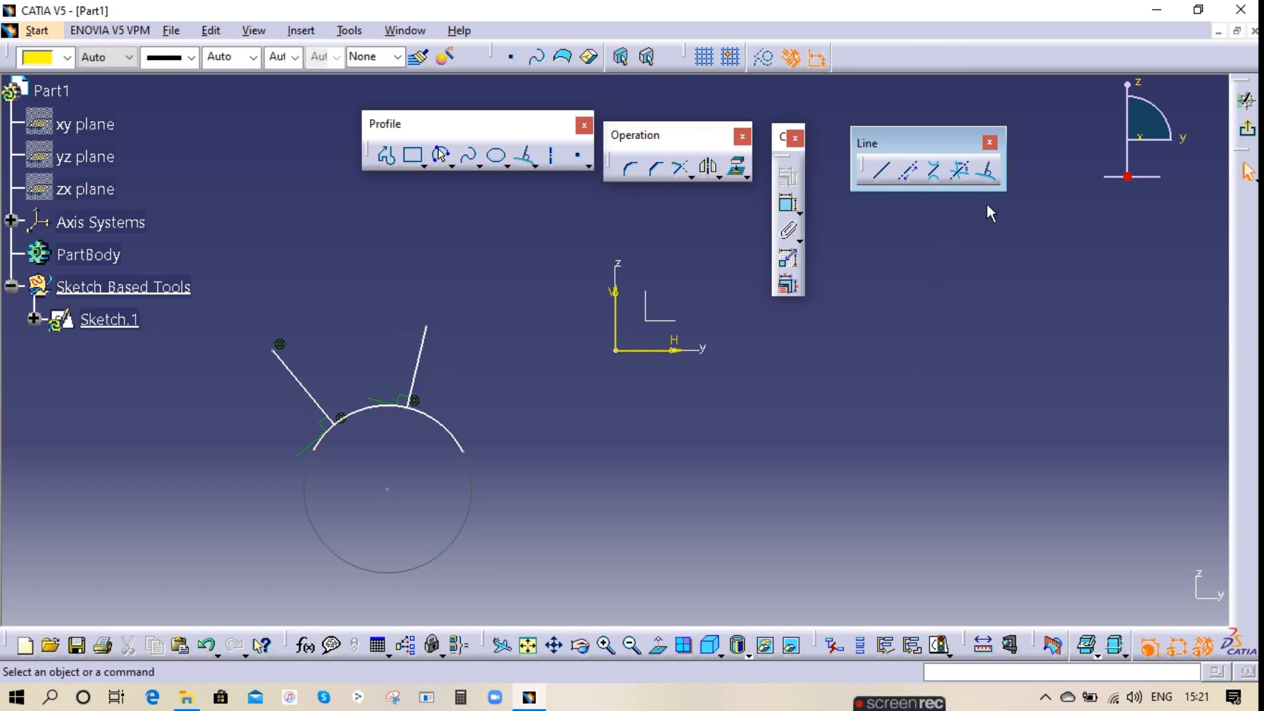
left_click(985, 170)
left_click(384, 413)
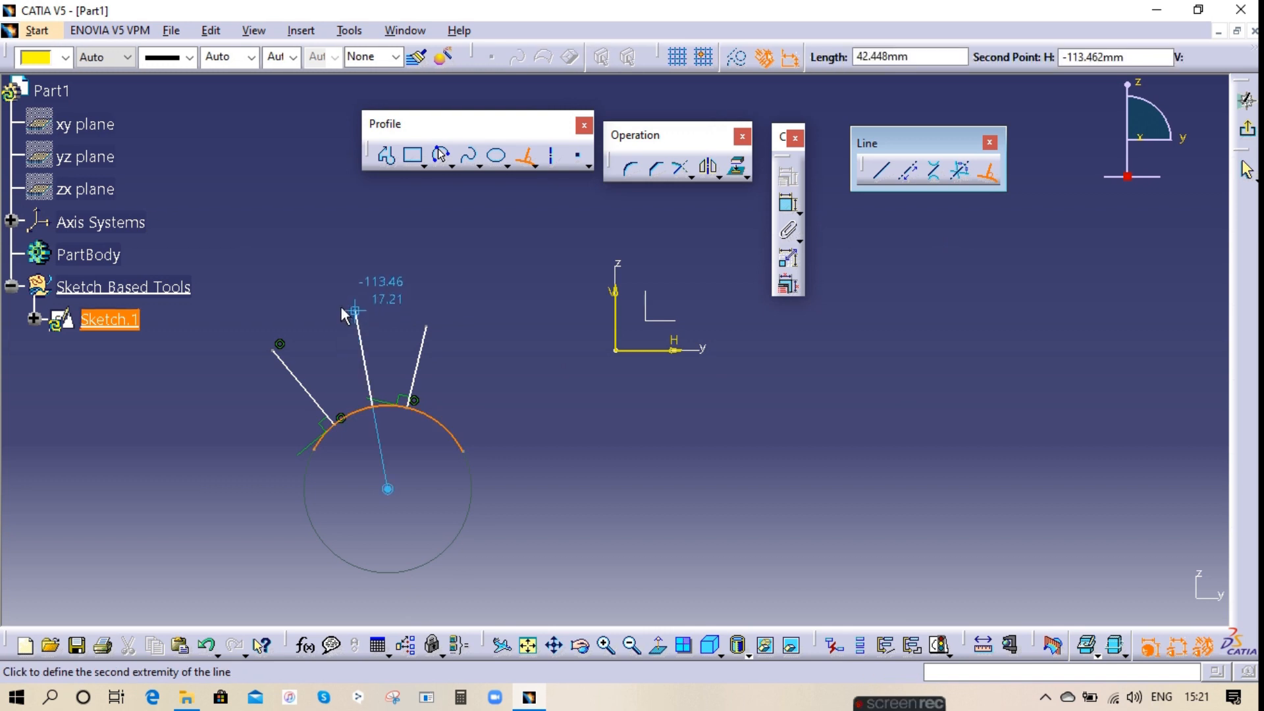
left_click(341, 306)
- Delete the arc with its three normal lines and close the floating set of line tools
left_click_drag(439, 439, 243, 339)
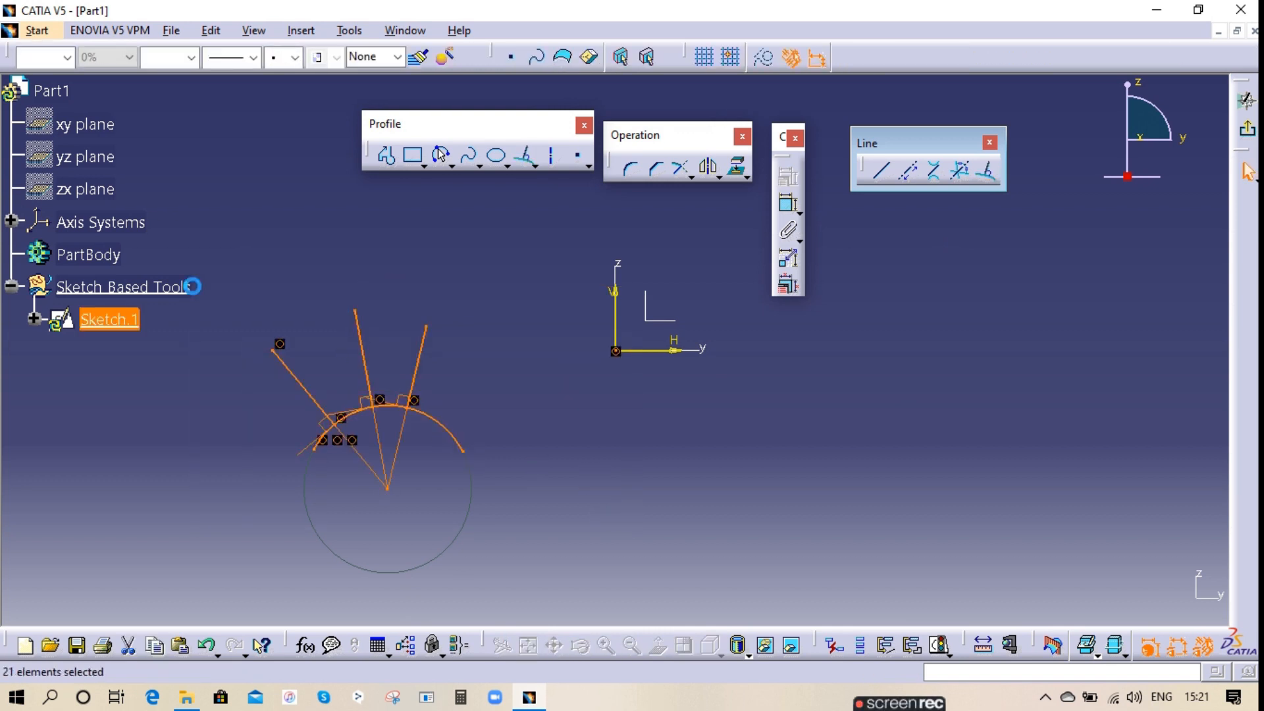
key("Delete")
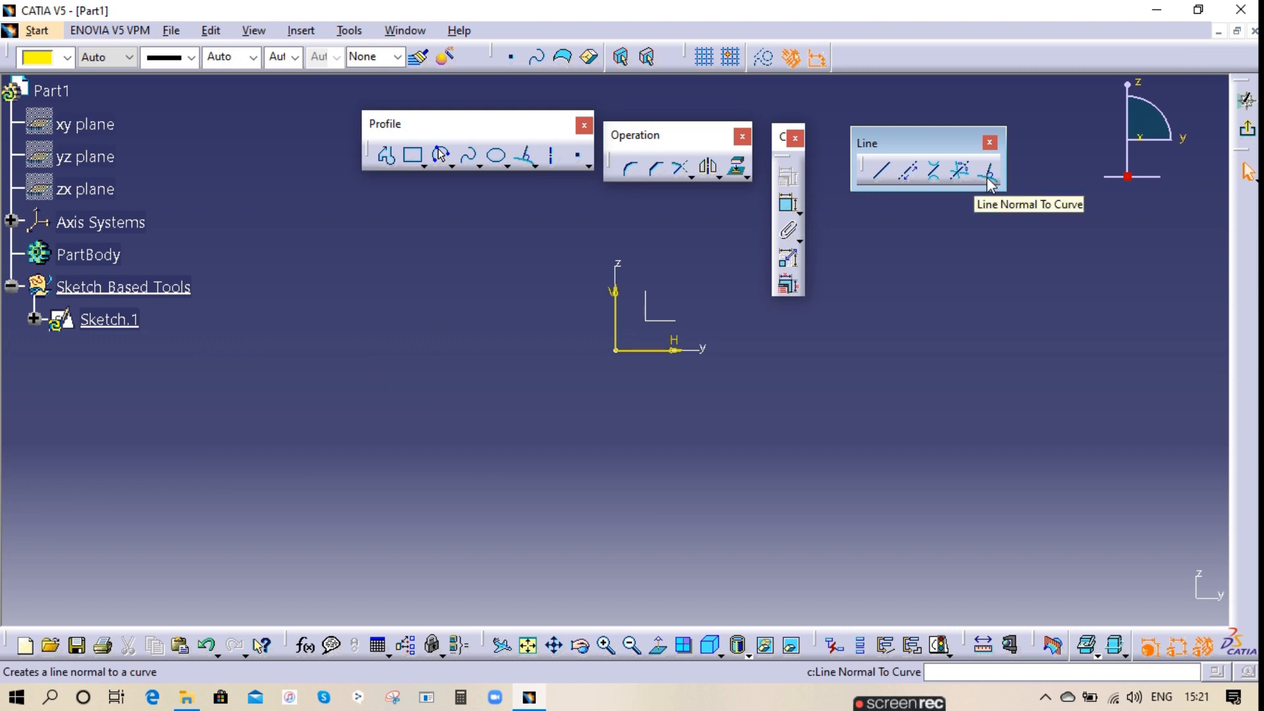
left_click(991, 142)
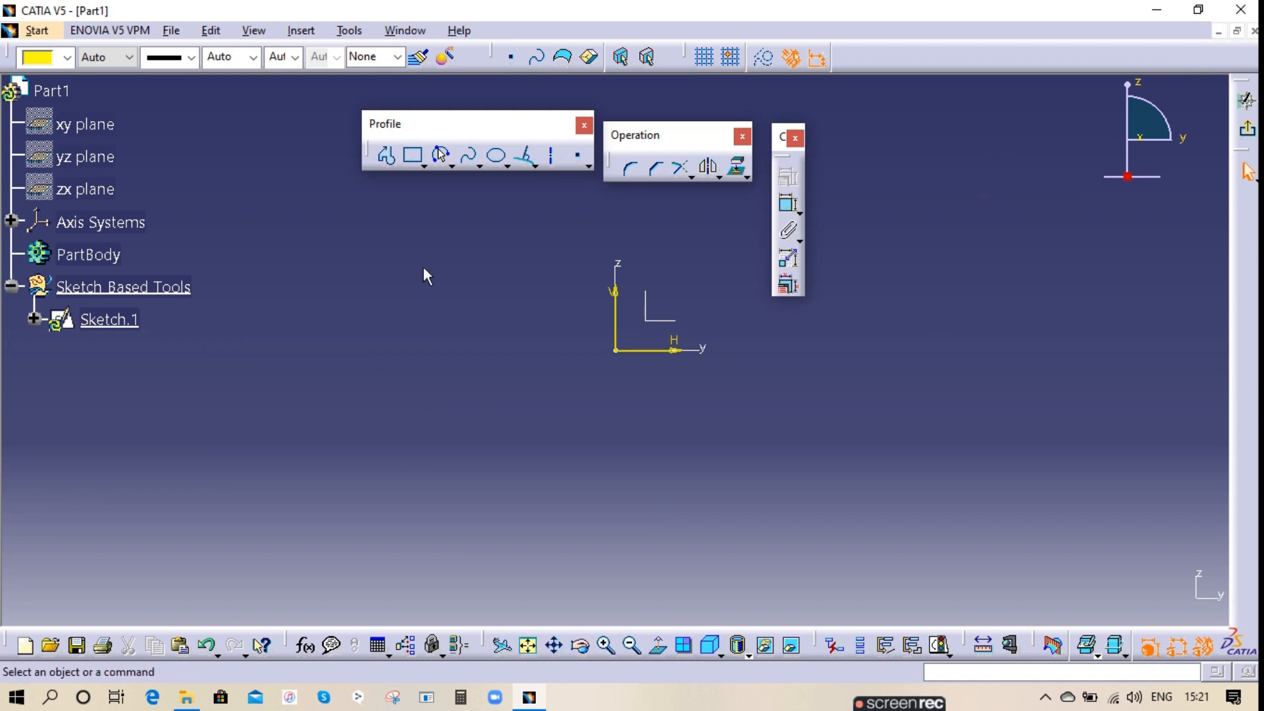
- Draw a horizontal axis line below the sketch origin and delete it
left_click(552, 161)
left_click(522, 416)
left_click(835, 419)
left_click_drag(465, 411, 908, 482)
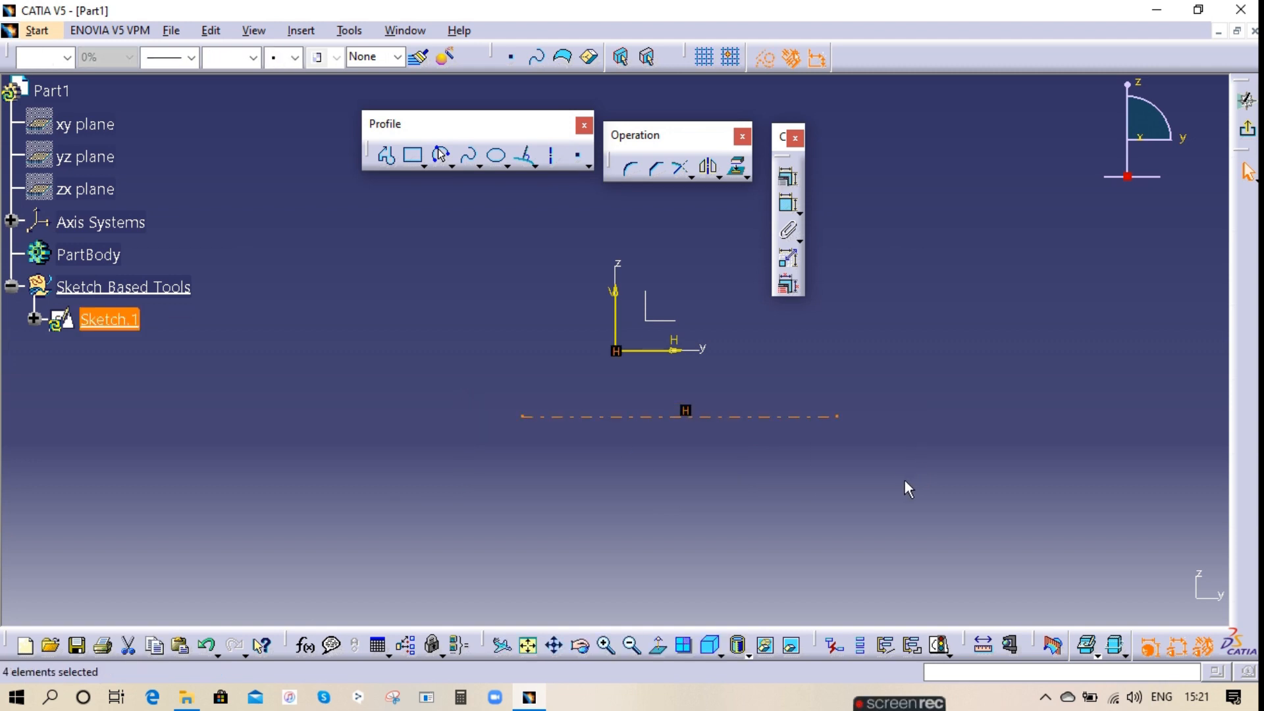
key("Delete")
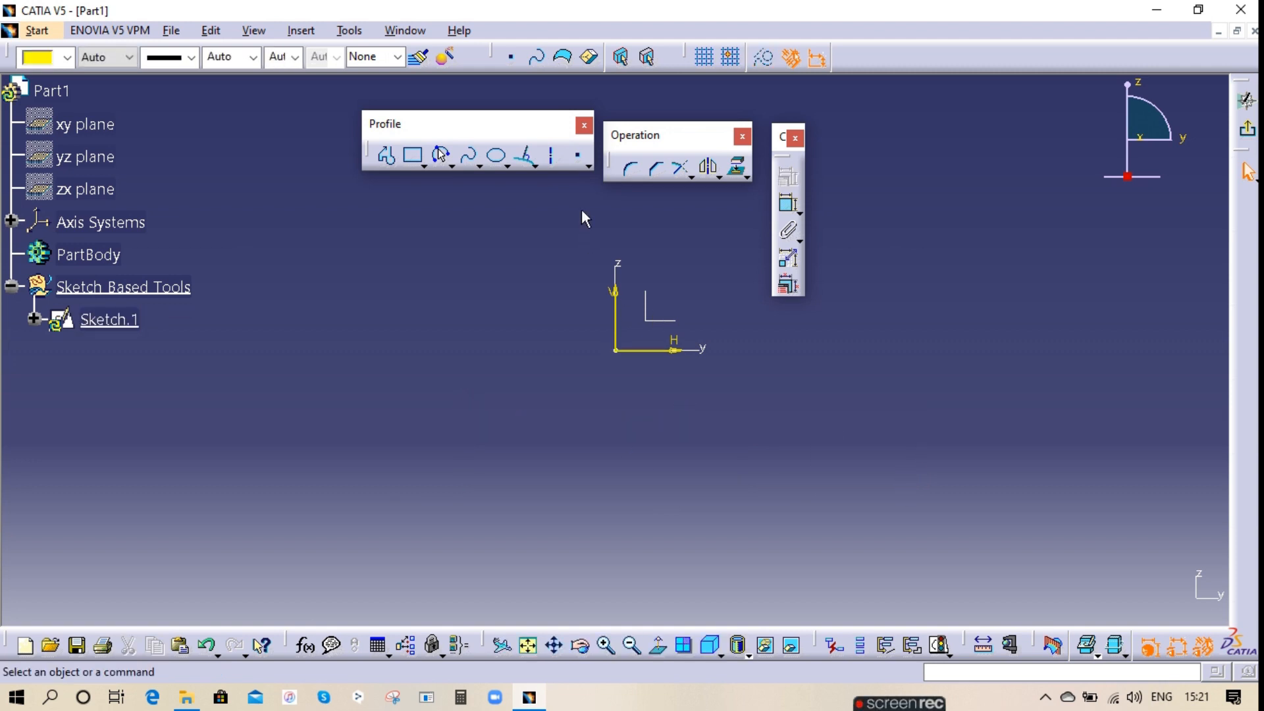
- Place a single point at about H -107.3 mm, V -18.4 mm and delete it
left_click(588, 166)
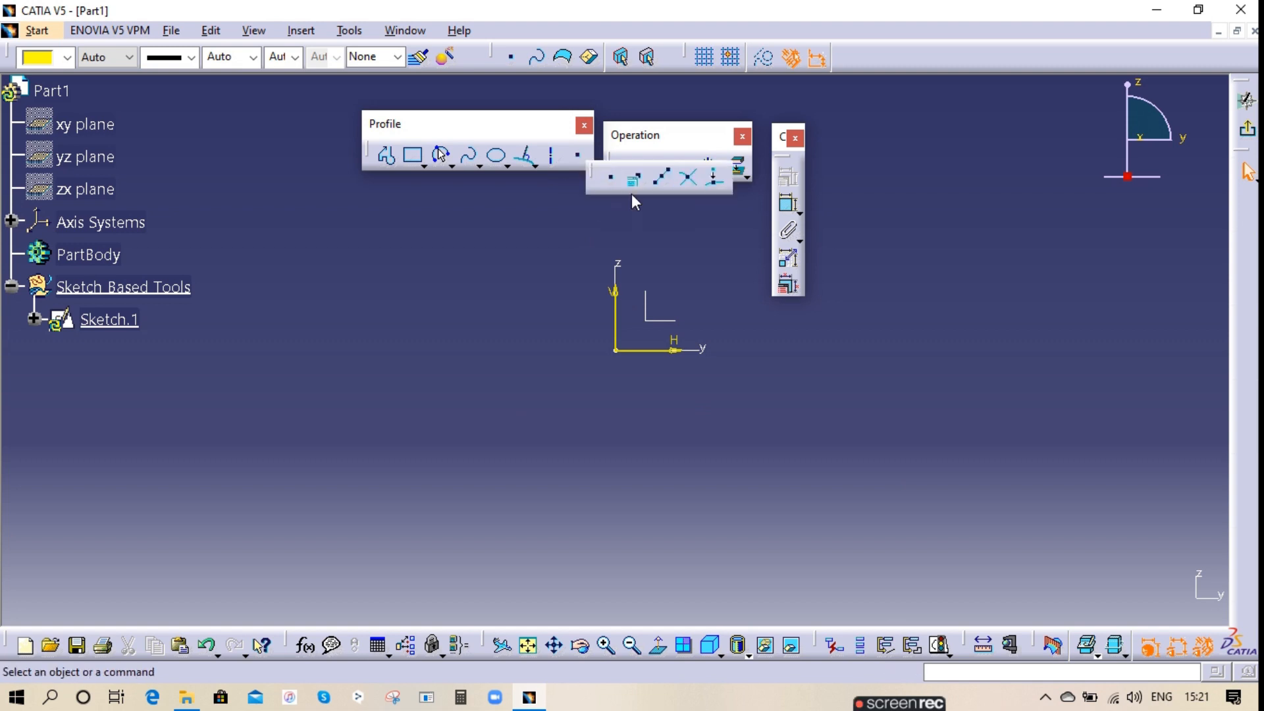
left_click(611, 177)
left_click(369, 392)
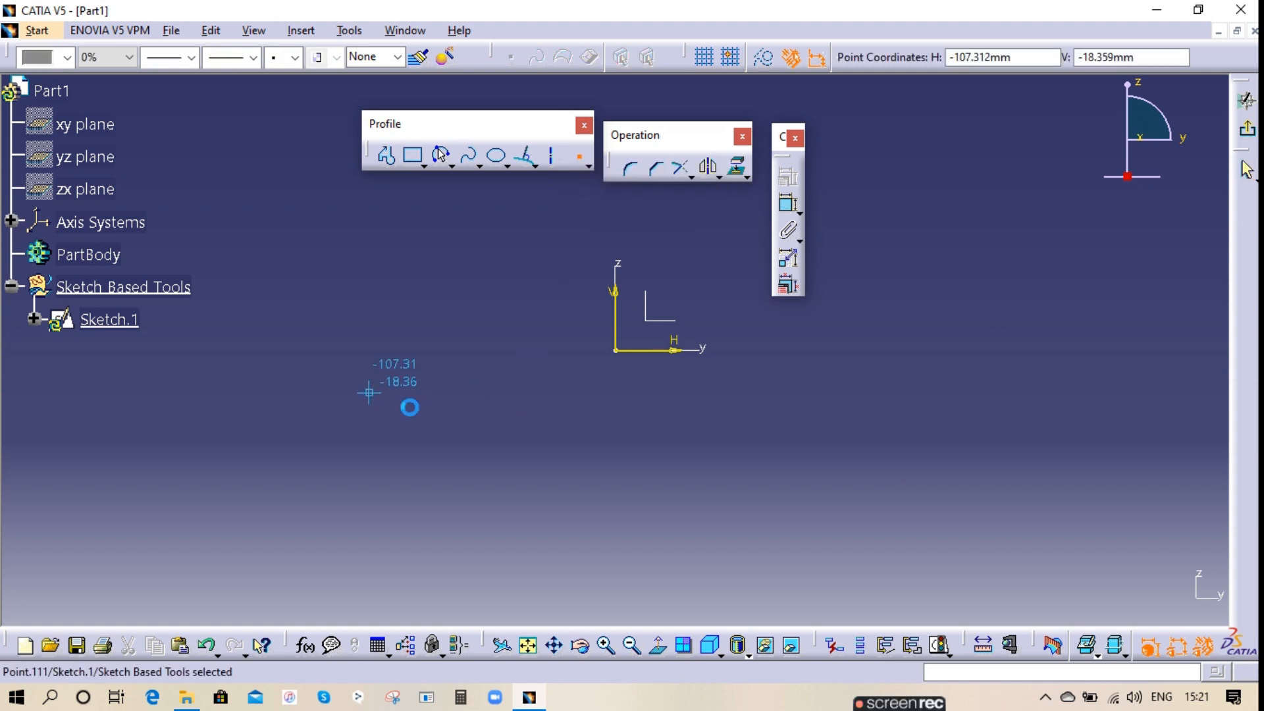
left_click(522, 455)
left_click_drag(481, 479, 322, 378)
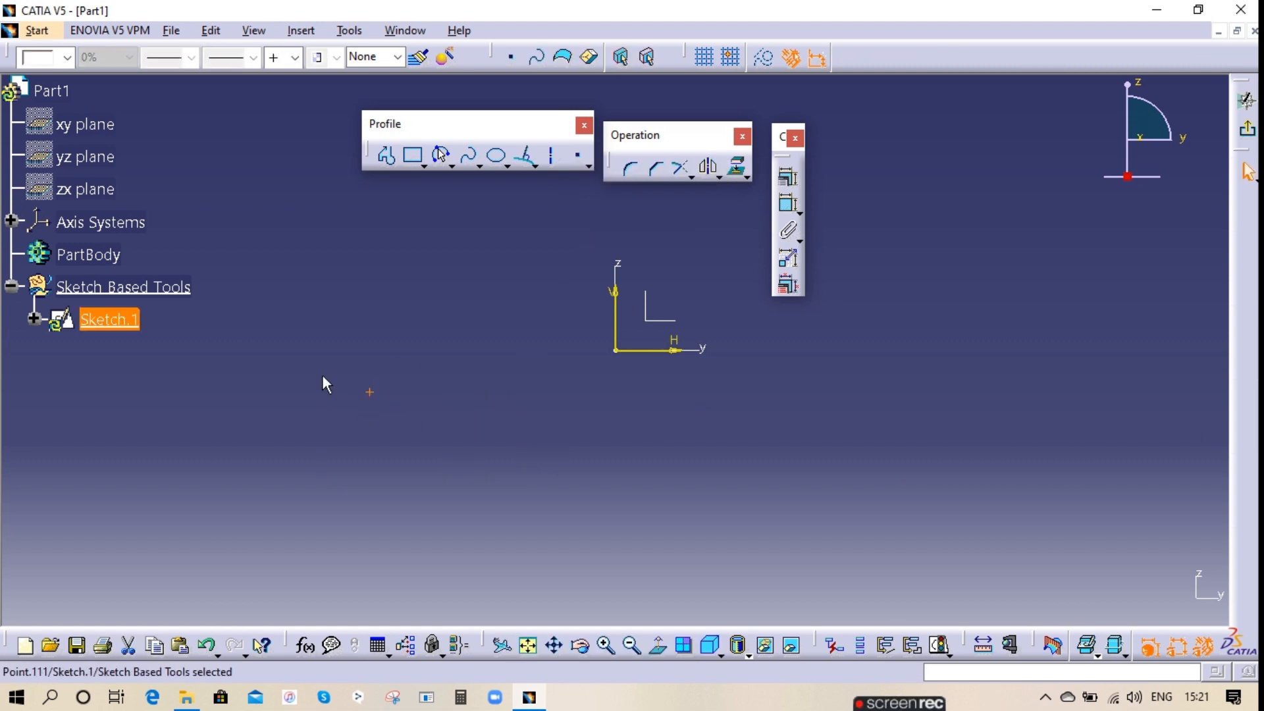
key("Delete")
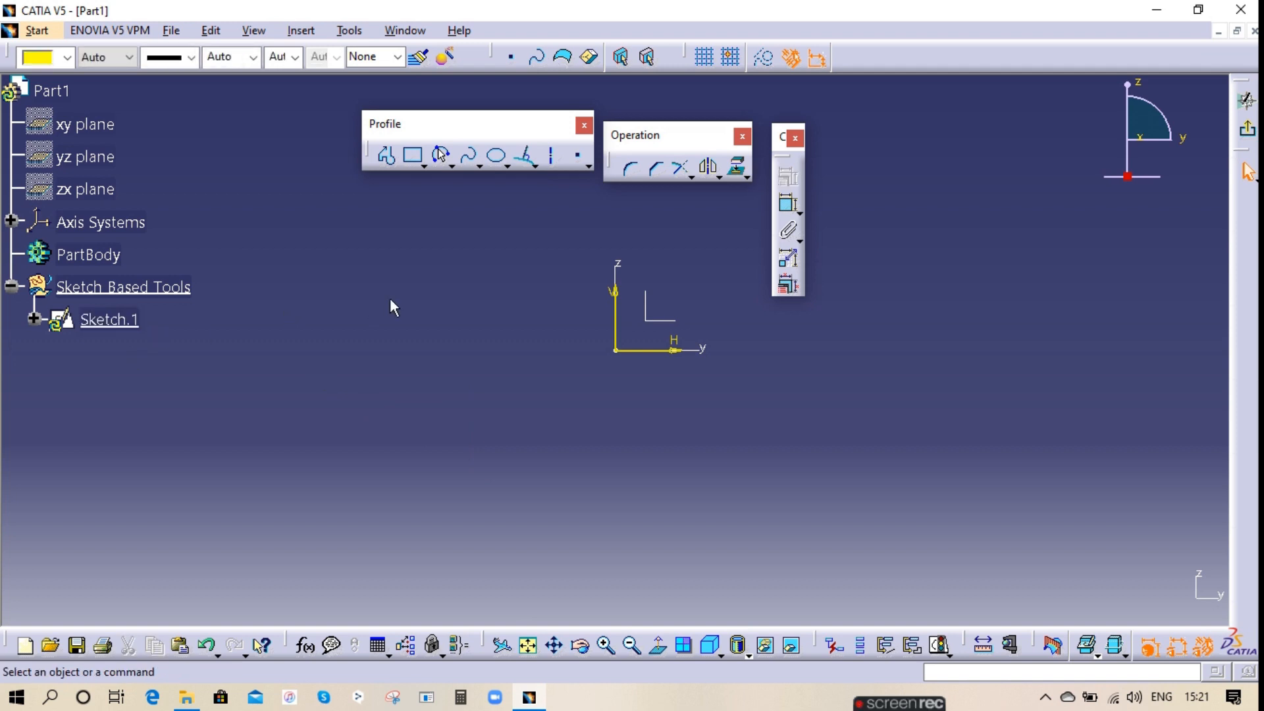
- Draw a rectangle left of the origin with its top edge aligned to the horizontal axis
left_click(588, 166)
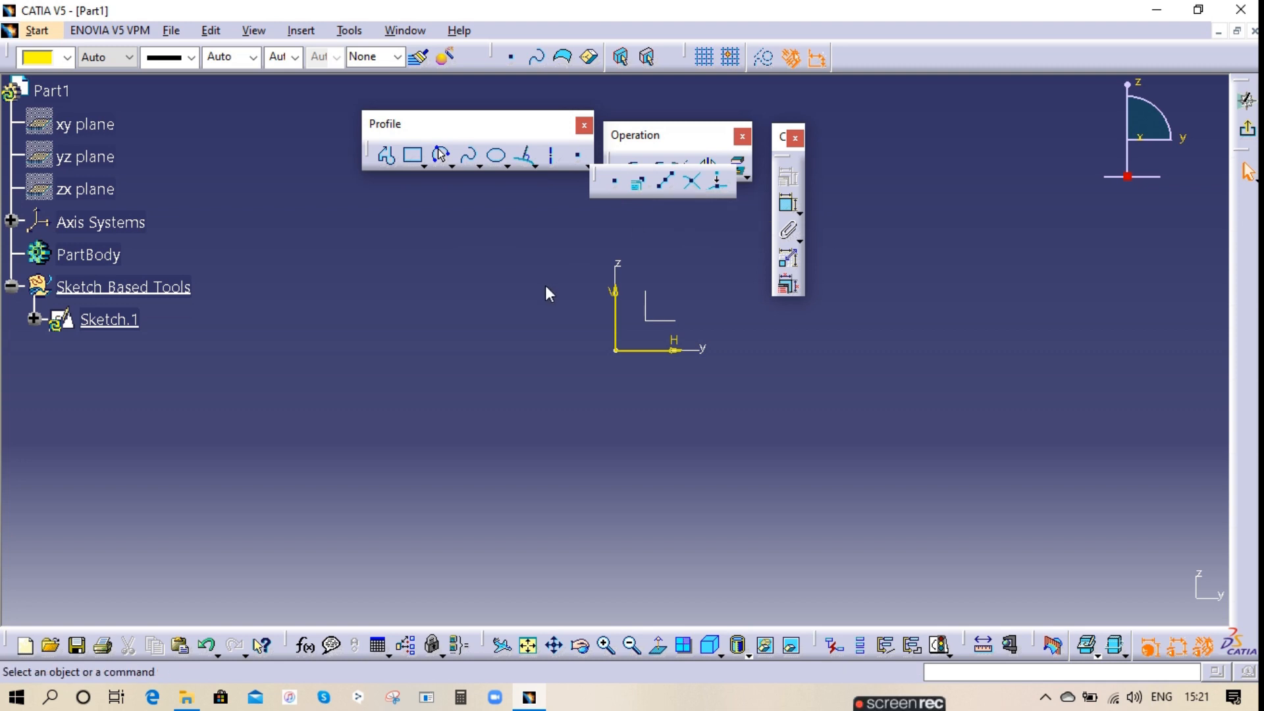
left_click(421, 168)
left_click(451, 189)
left_click(344, 350)
left_click(566, 507)
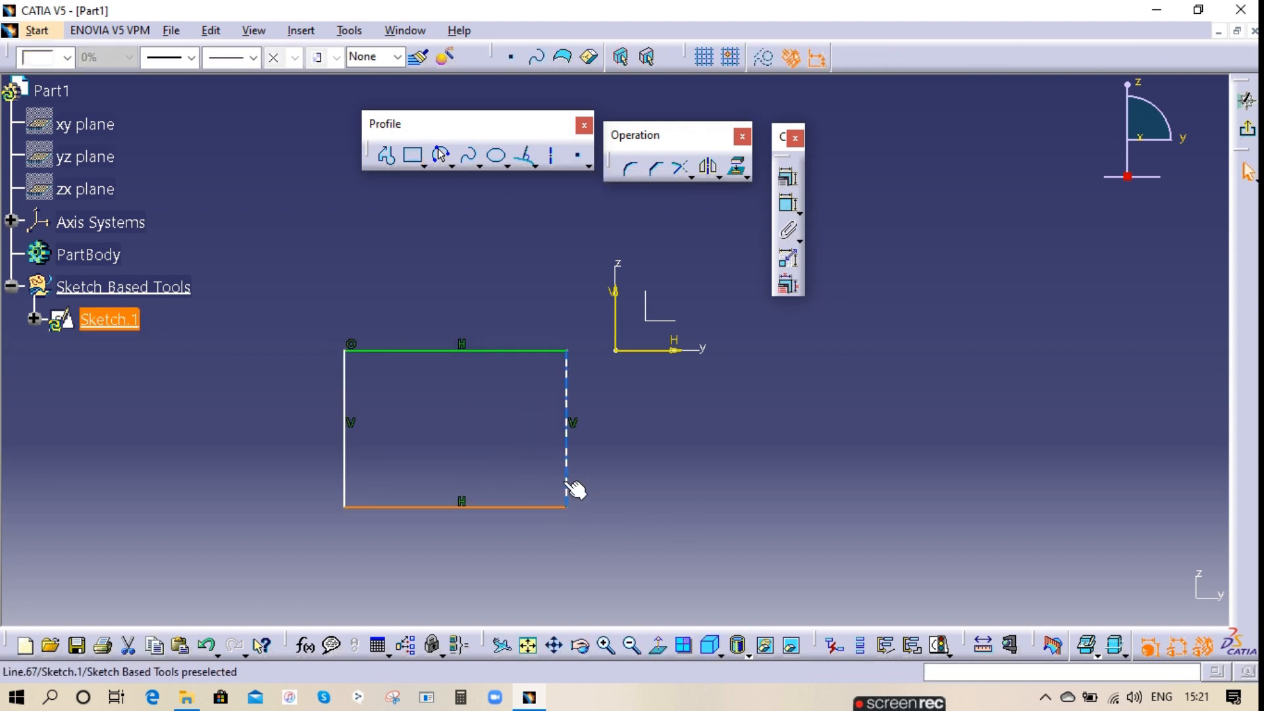
- Create an intersection point between the rectangle's bottom and right edges, and delete the rectangle together with the point
left_click(587, 166)
left_click(689, 183)
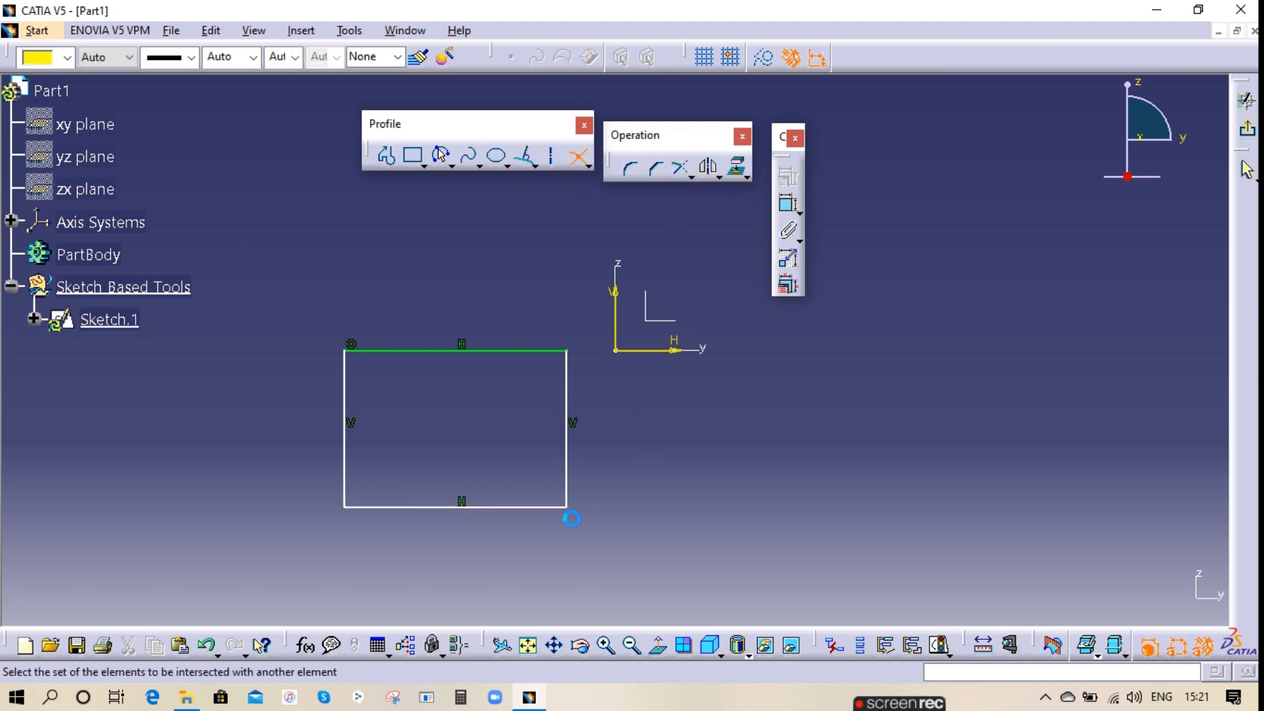
left_click(547, 506)
left_click(566, 490)
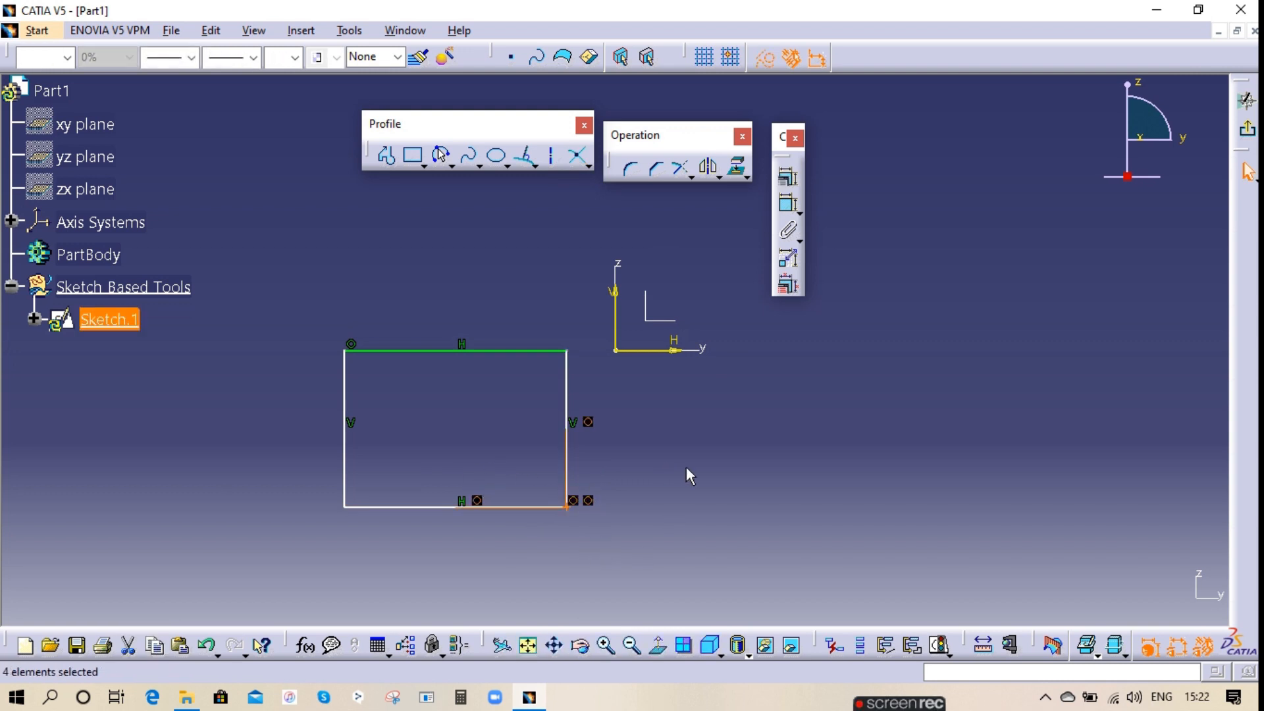
mouse_move(647, 557)
left_mouse_down()
mouse_move(378, 389)
mouse_move(301, 320)
left_mouse_up()
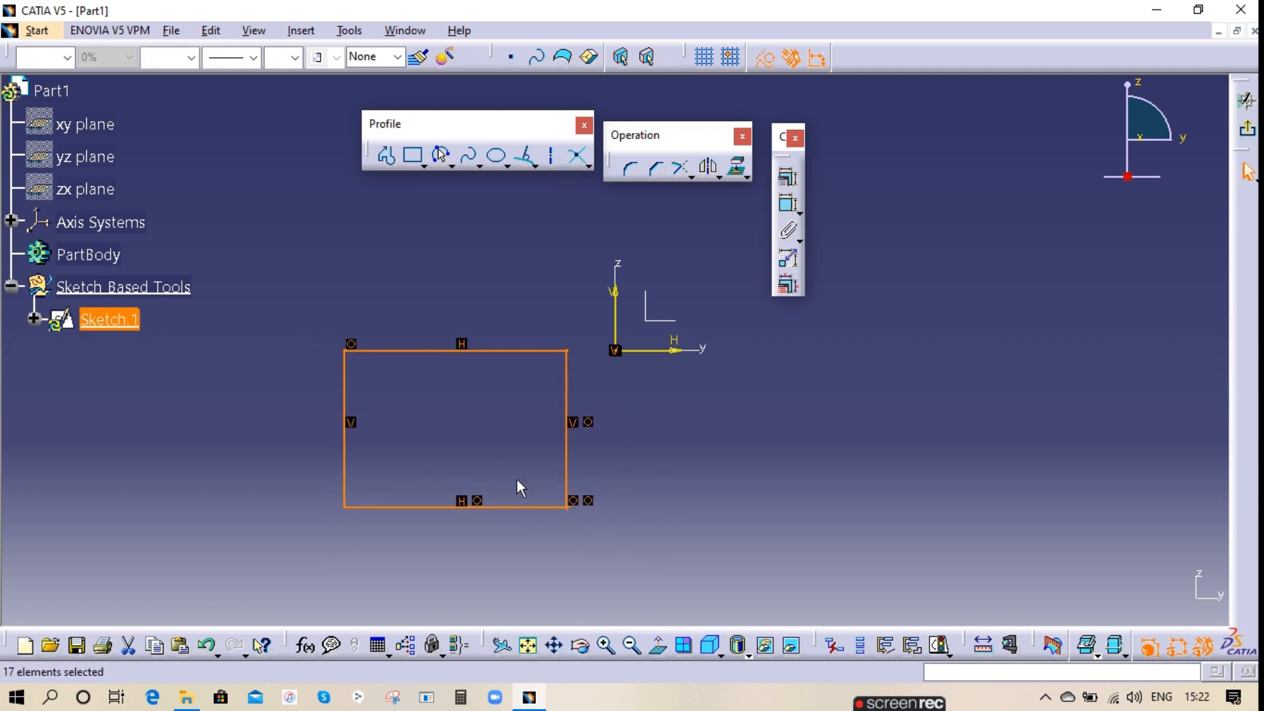
key("Delete")
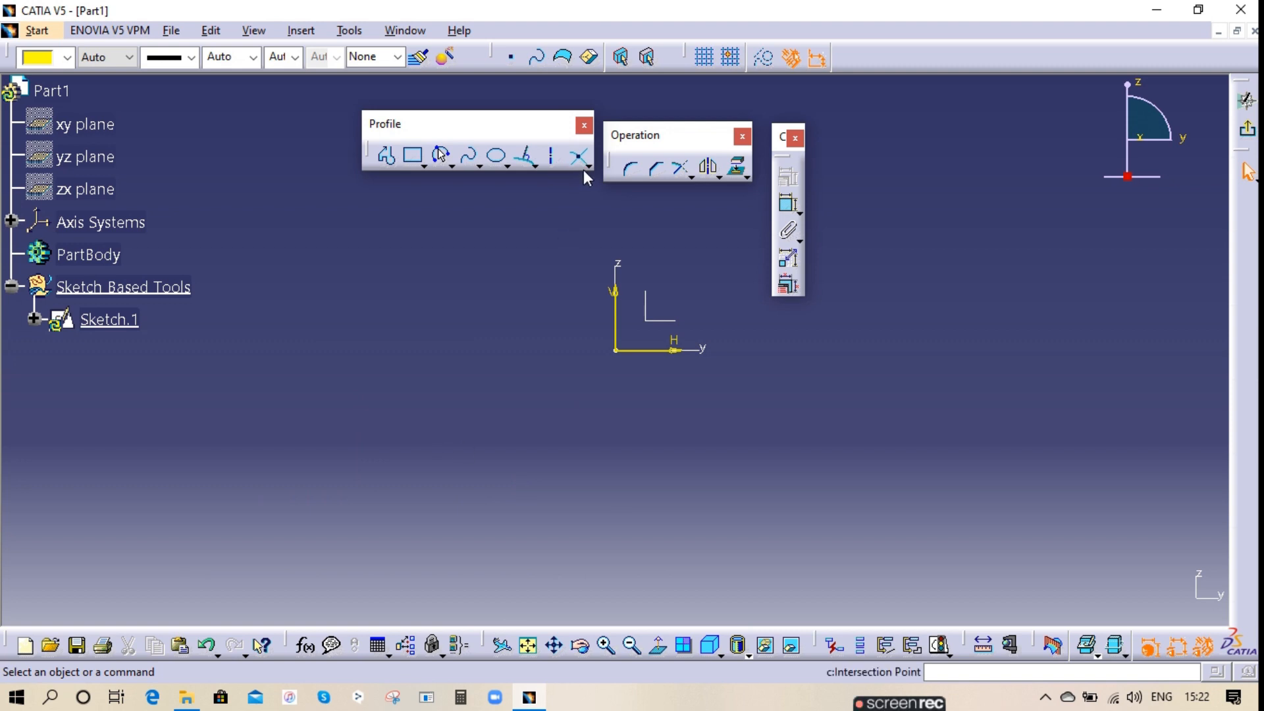
- Draw a rectangle below the horizontal axis, with most of it left of the sketch origin
left_click(587, 164)
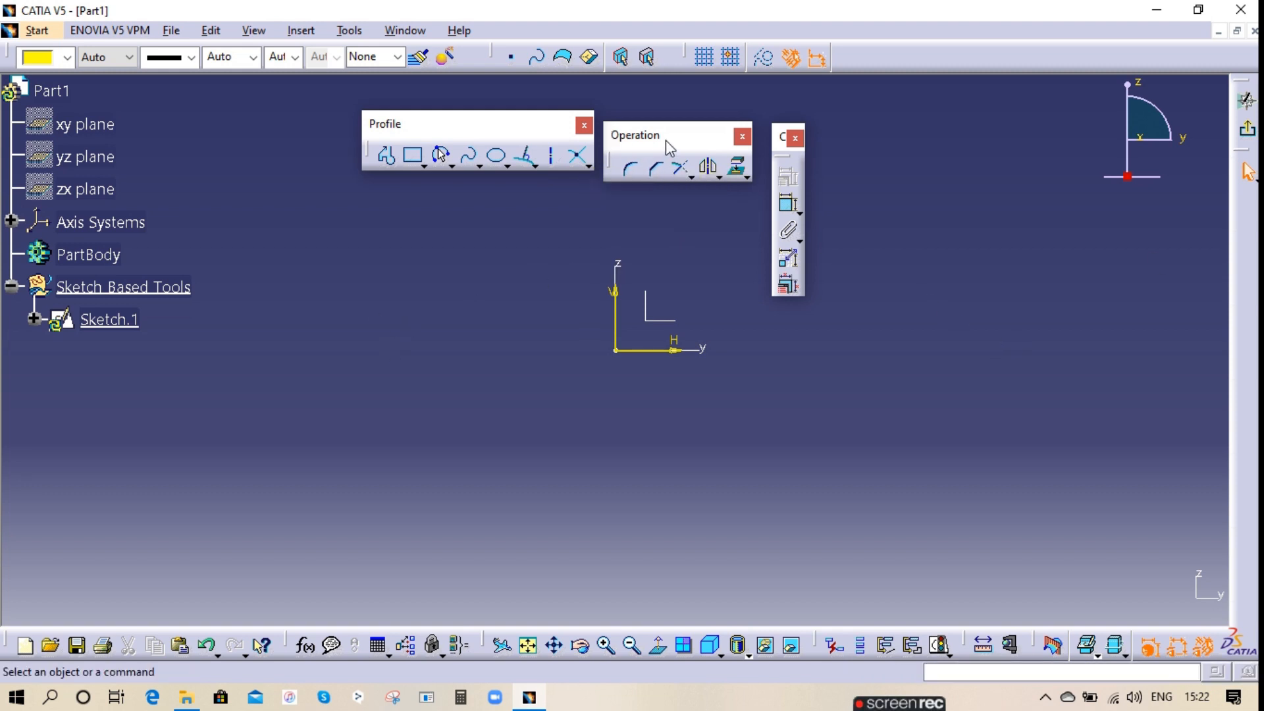
left_click_drag(657, 132, 661, 125)
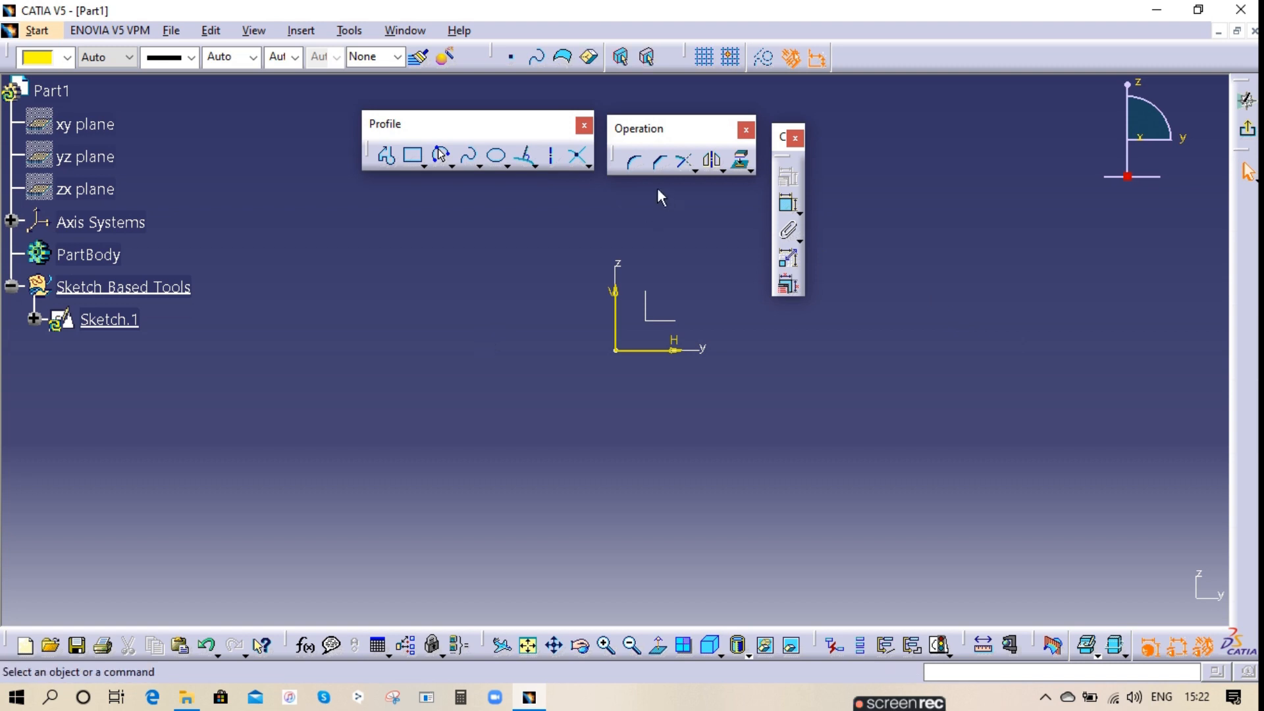
left_click(412, 155)
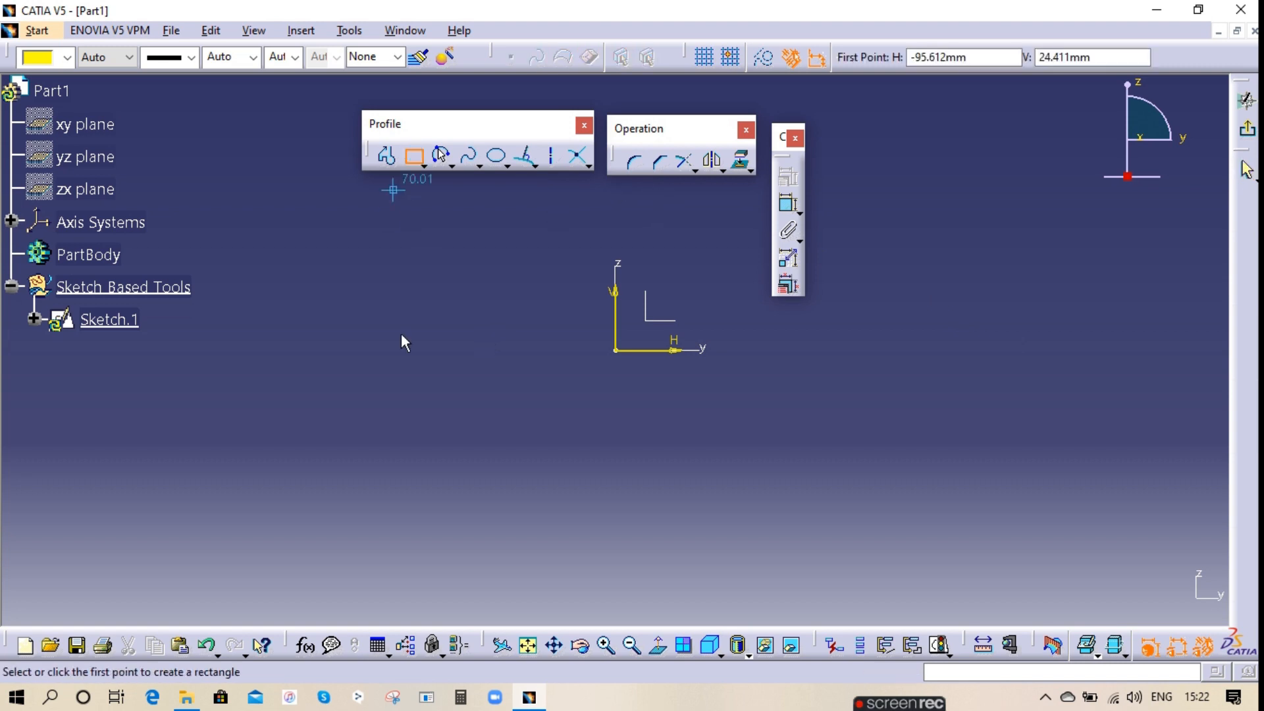
left_click(314, 401)
left_click(596, 531)
left_click(898, 395)
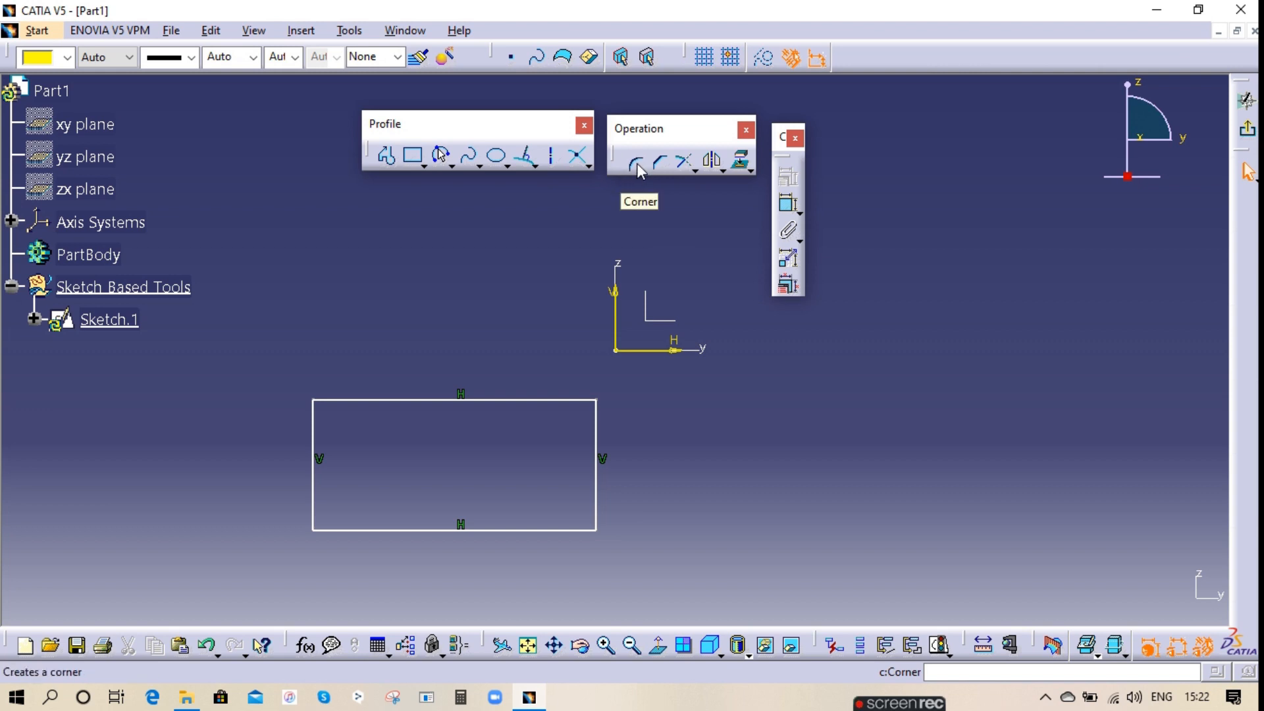
- Round the rectangle's upper-left vertex with a corner of about 14 mm radius
left_click(636, 165)
left_click(314, 423)
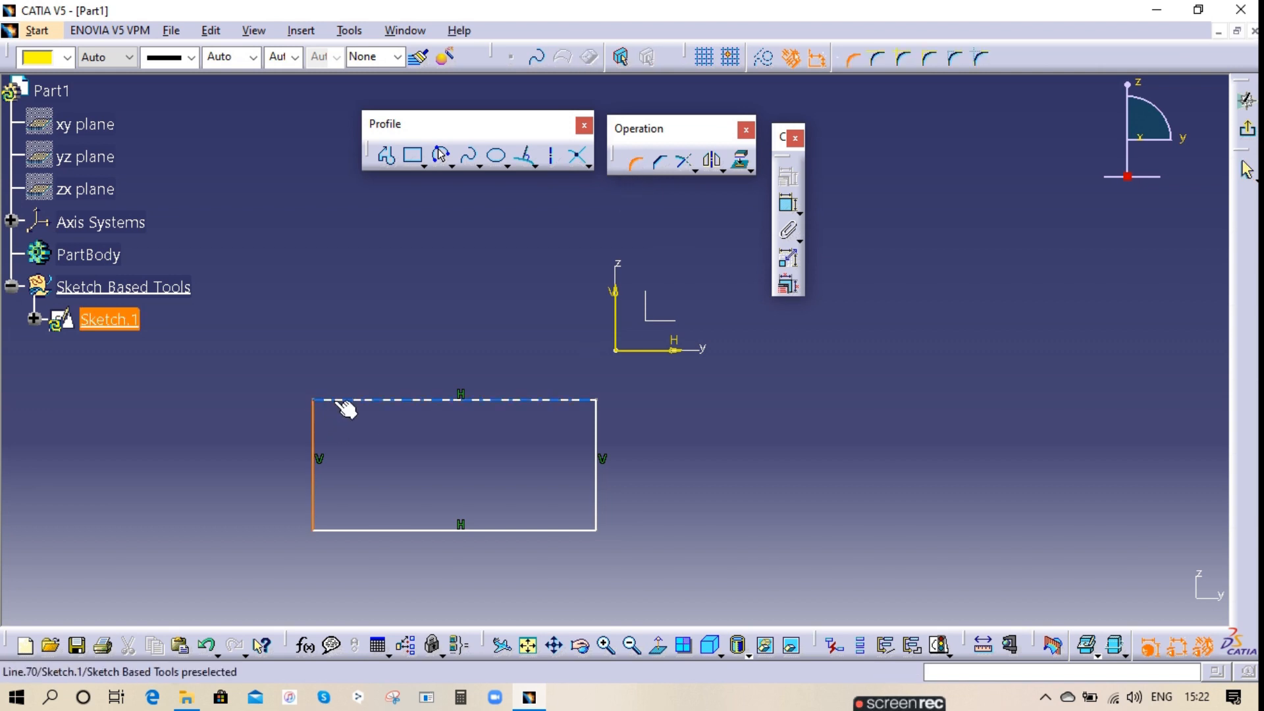
left_click(330, 406)
left_click(332, 412)
mouse_move(332, 413)
left_mouse_down()
mouse_move(293, 383)
mouse_move(333, 401)
left_mouse_up()
left_click(393, 306)
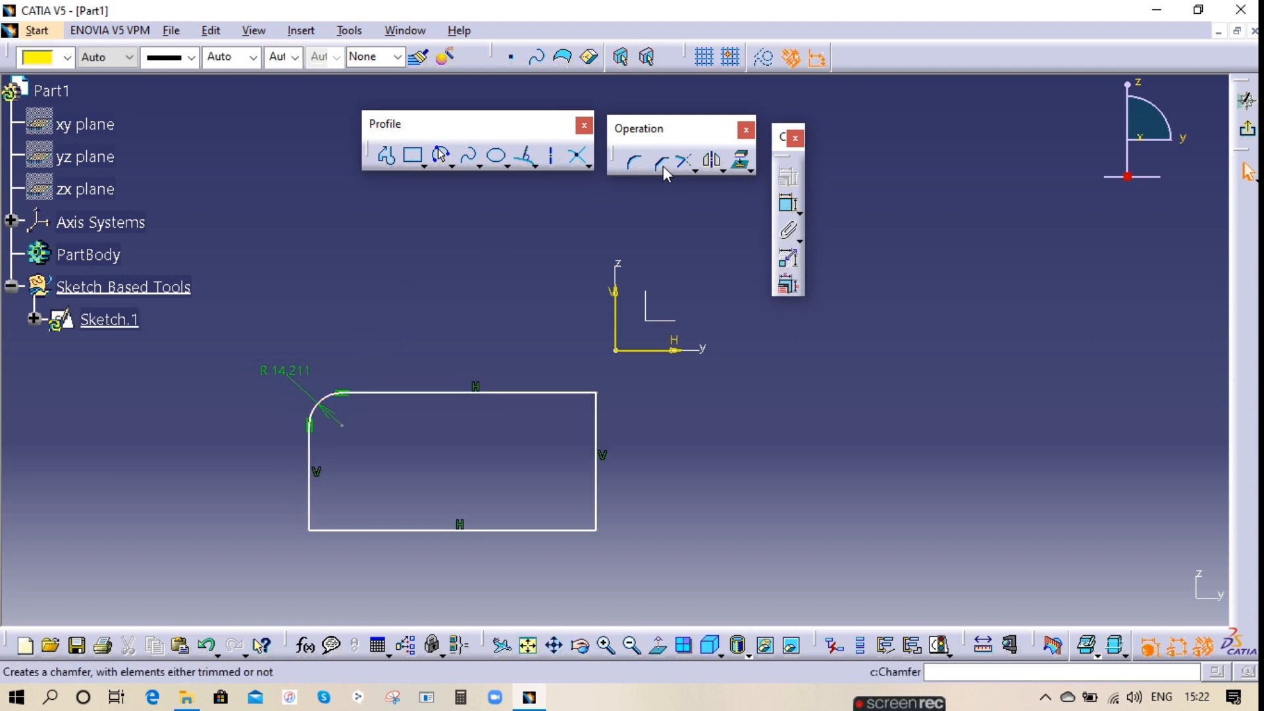
- Chamfer the rectangle's upper-right vertex at 45° between its top and right edges
left_click(661, 165)
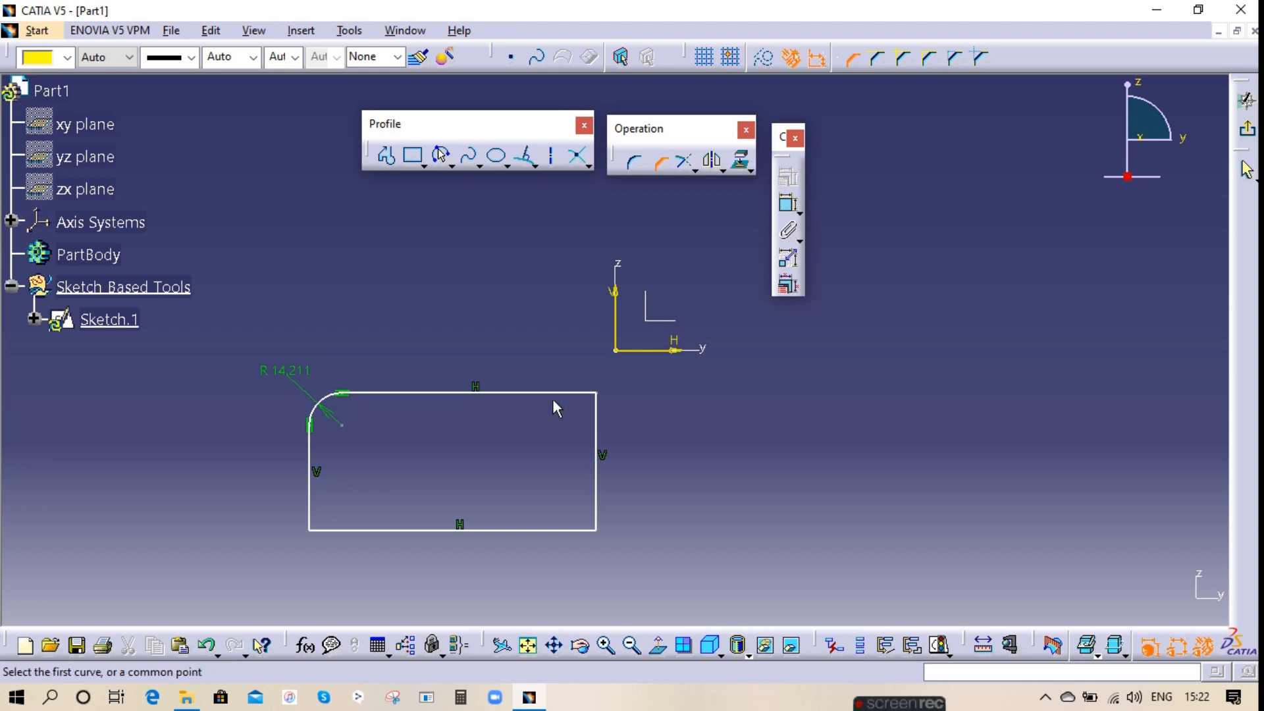
left_click(589, 395)
left_click(596, 426)
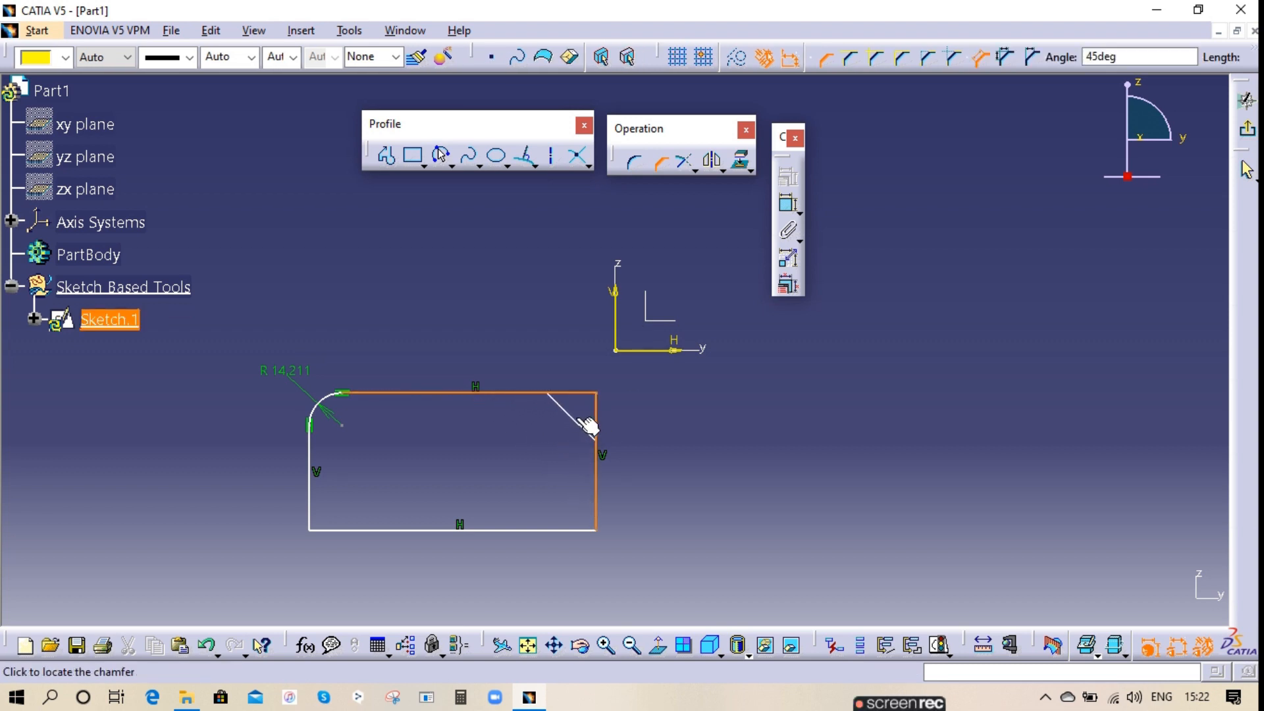
left_click(584, 421)
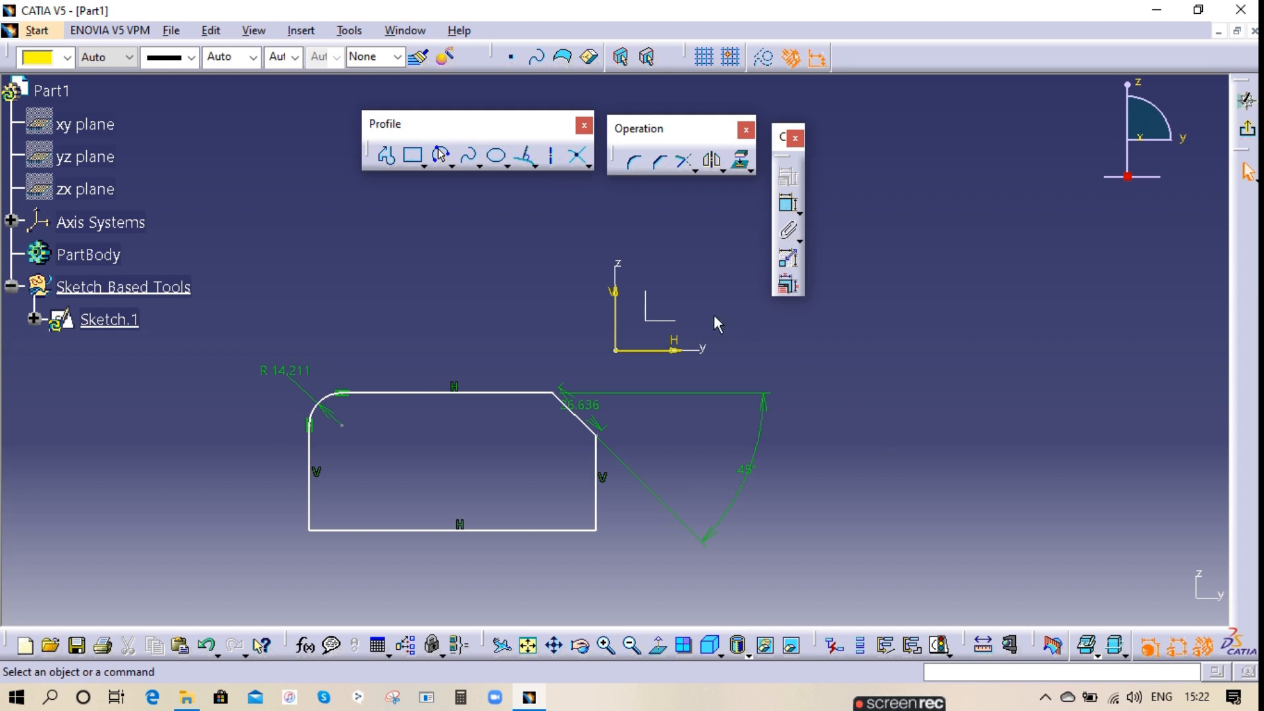
- Detach the Relimitations tools and use Trim to extend the top edge horizontally past the chamfer
left_click(690, 165)
left_click_drag(698, 185, 425, 250)
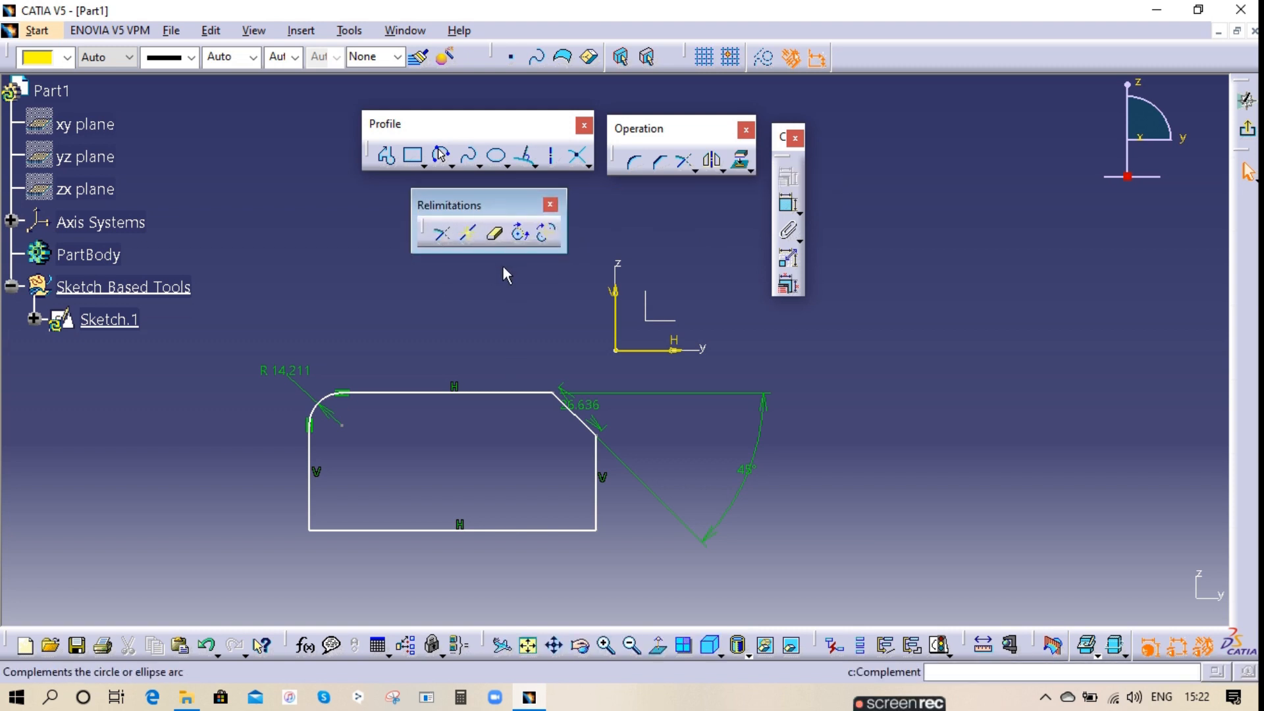
left_click(443, 236)
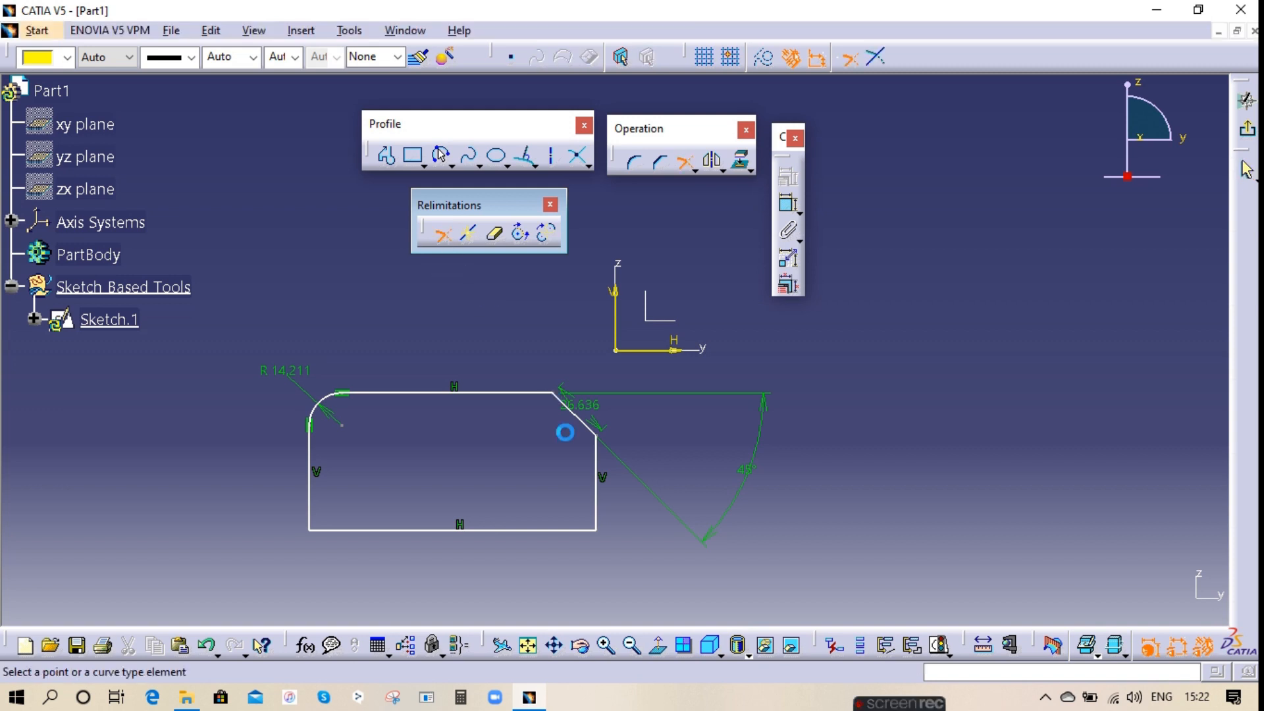
left_click(438, 235)
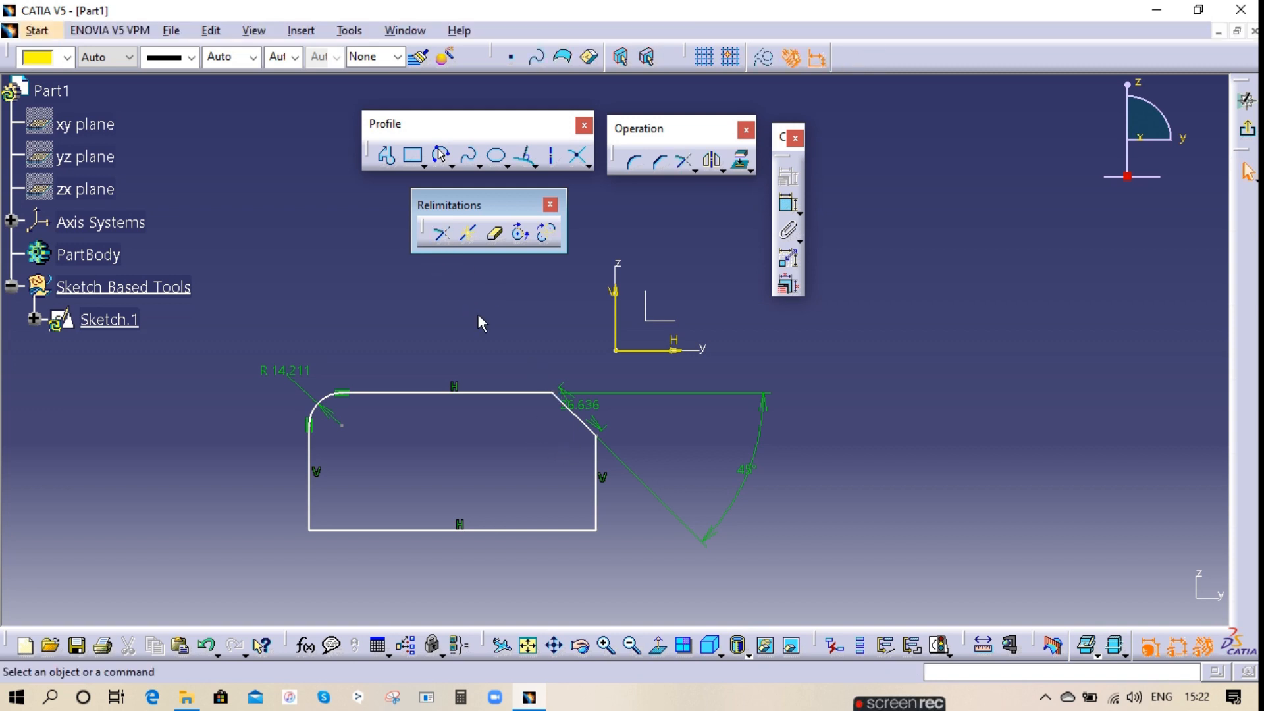
left_click(439, 233)
left_click(554, 395)
left_click(624, 468)
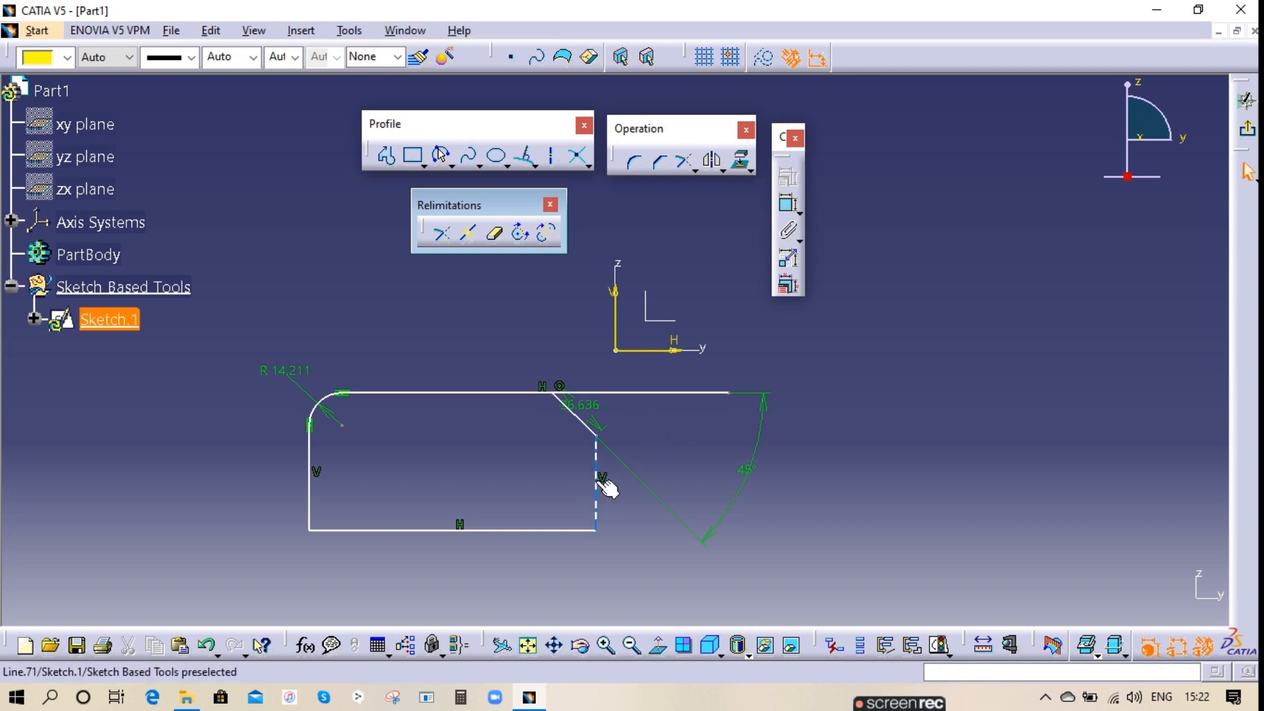
- Extend the right edge upward past the chamfer and the top edge line with Trim
left_click(443, 235)
left_click(597, 471)
left_click(567, 333)
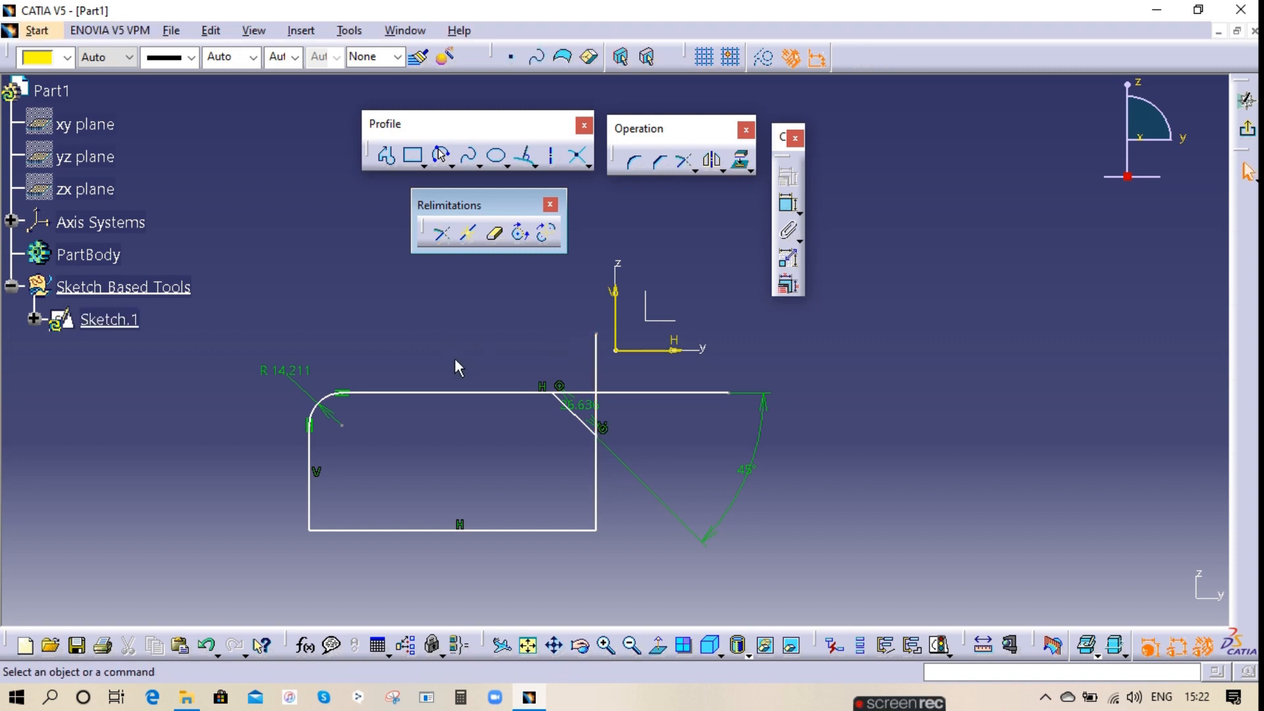
- Trim the extended top and right edges back to the ends of the chamfer line
left_click(443, 235)
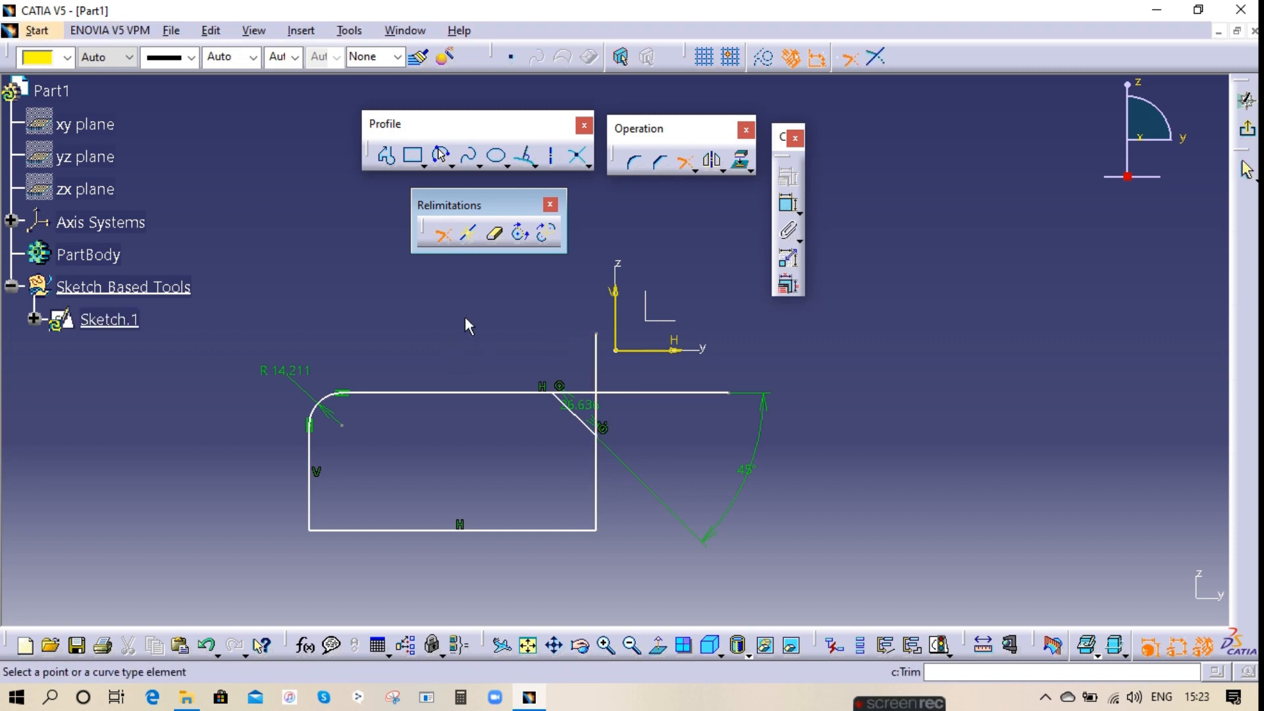
left_click(519, 393)
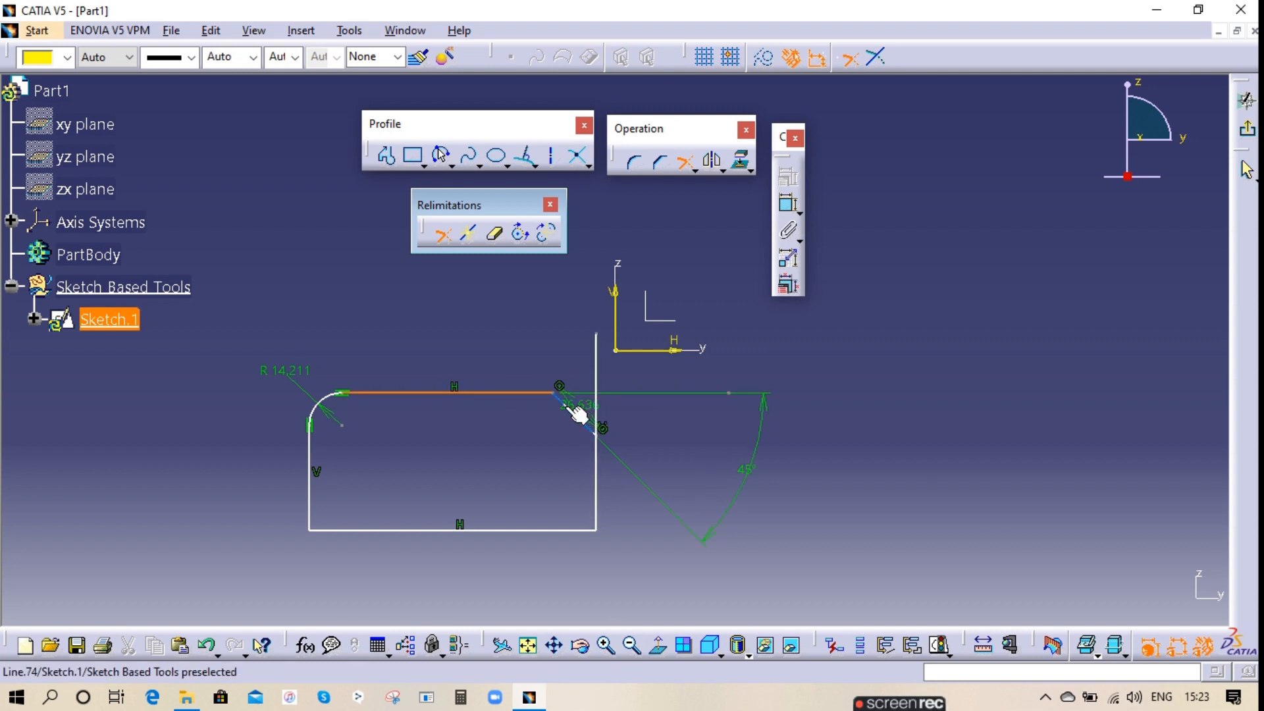
left_click(564, 407)
left_click(663, 391)
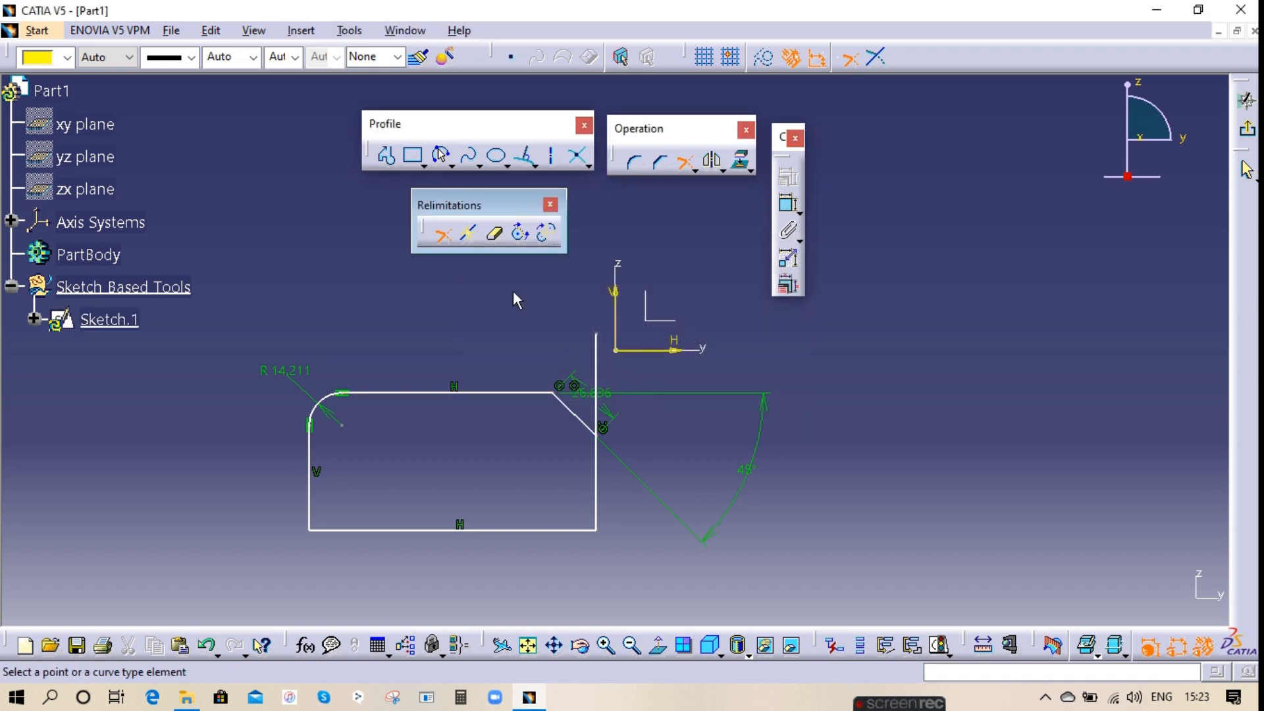
left_click(443, 236)
left_click(596, 494)
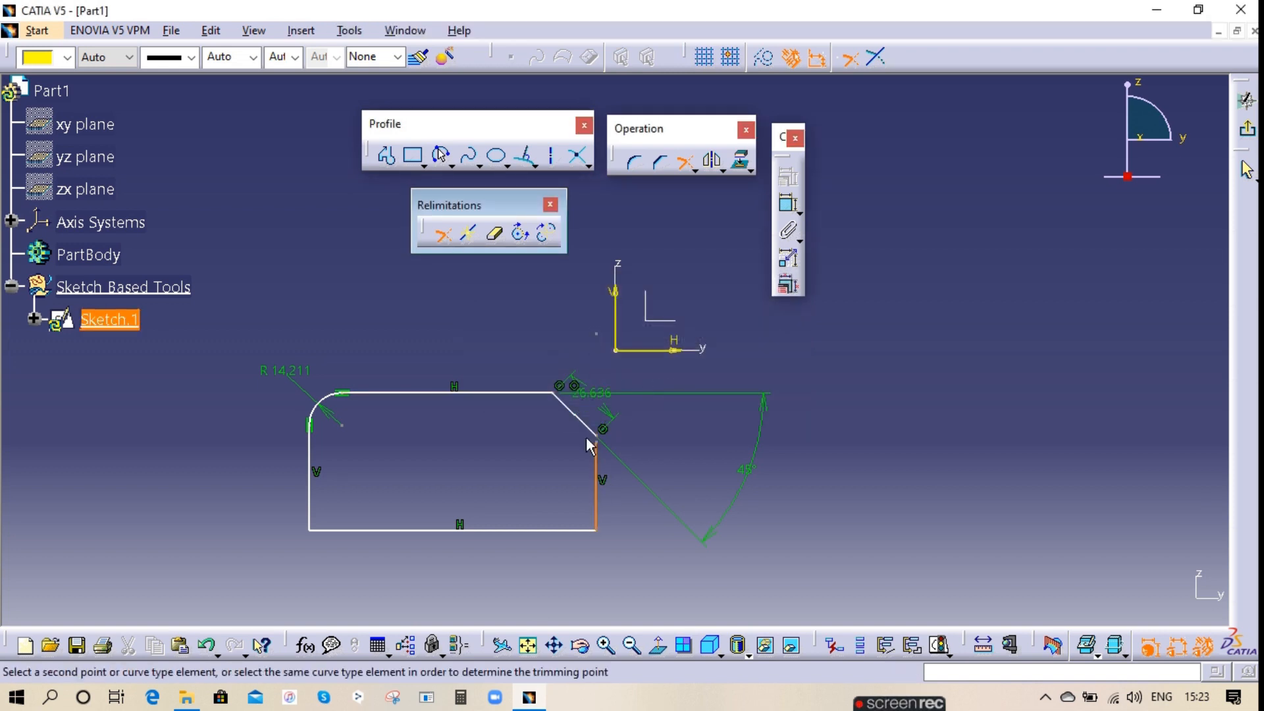
left_click(581, 418)
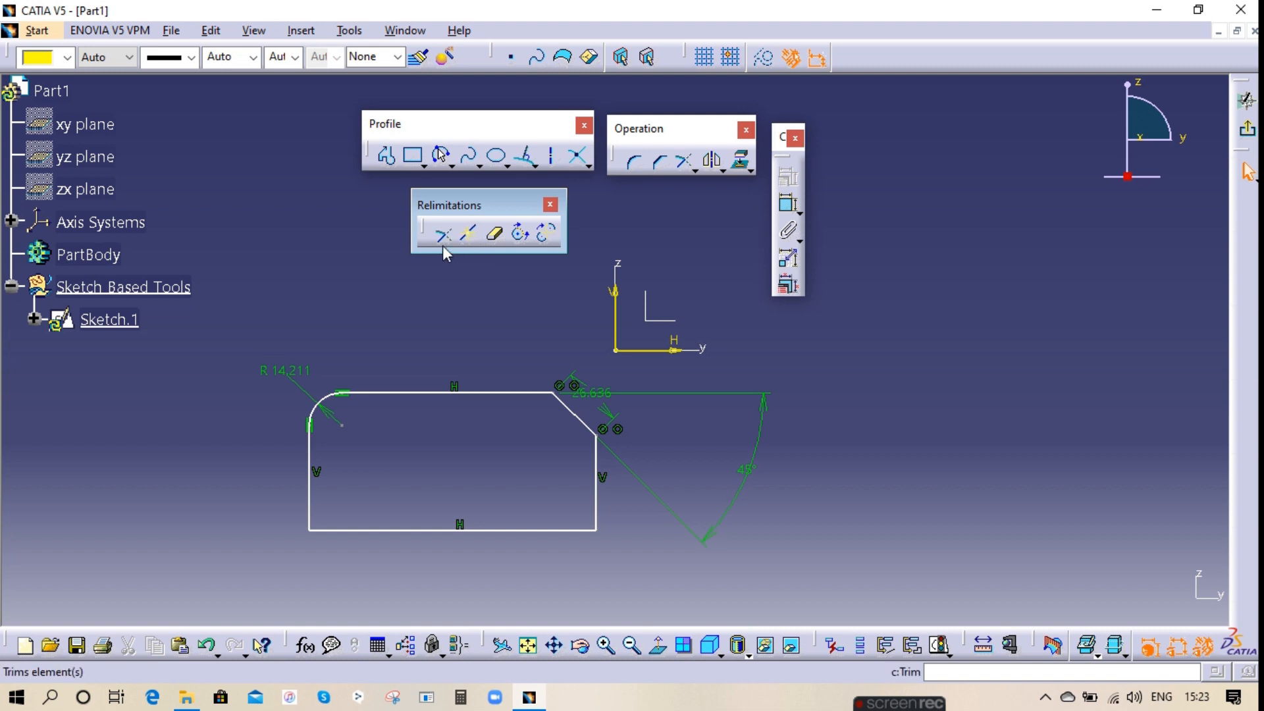
- Extend the top edge rightward and the right edge upward again so that they cross beyond the chamfer
left_click(443, 235)
left_click(516, 394)
left_click(854, 422)
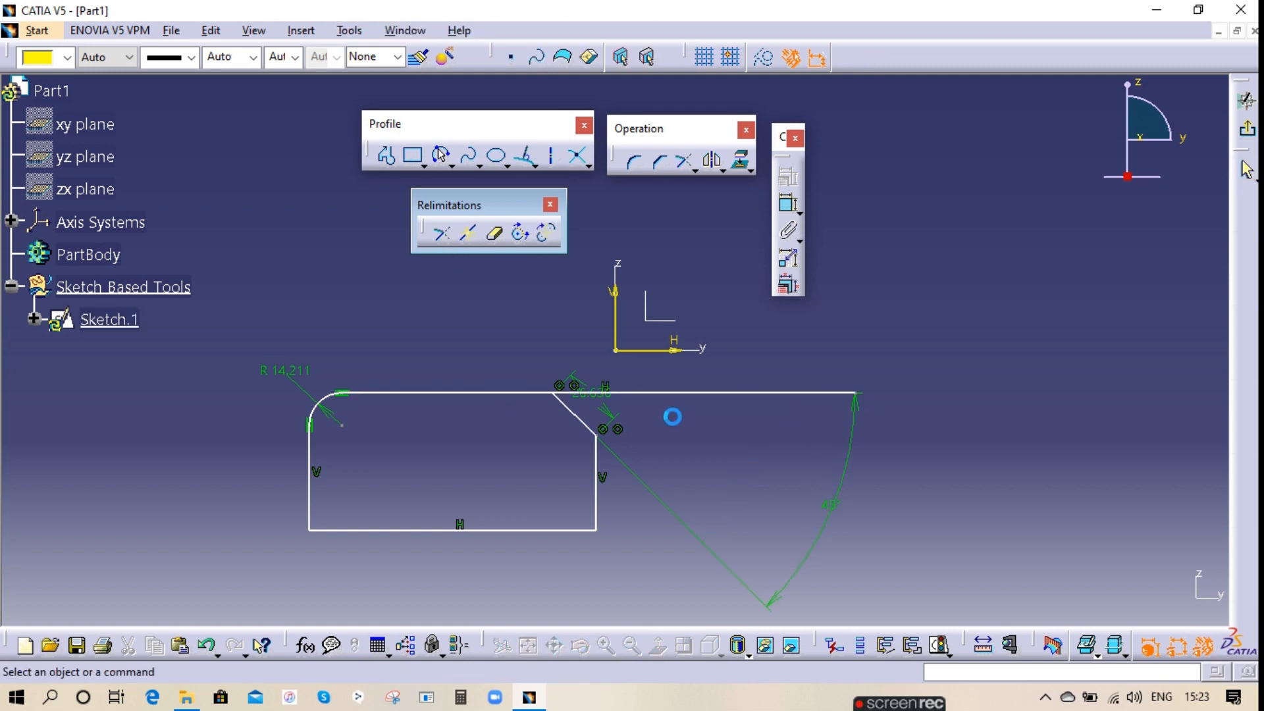
left_click(442, 235)
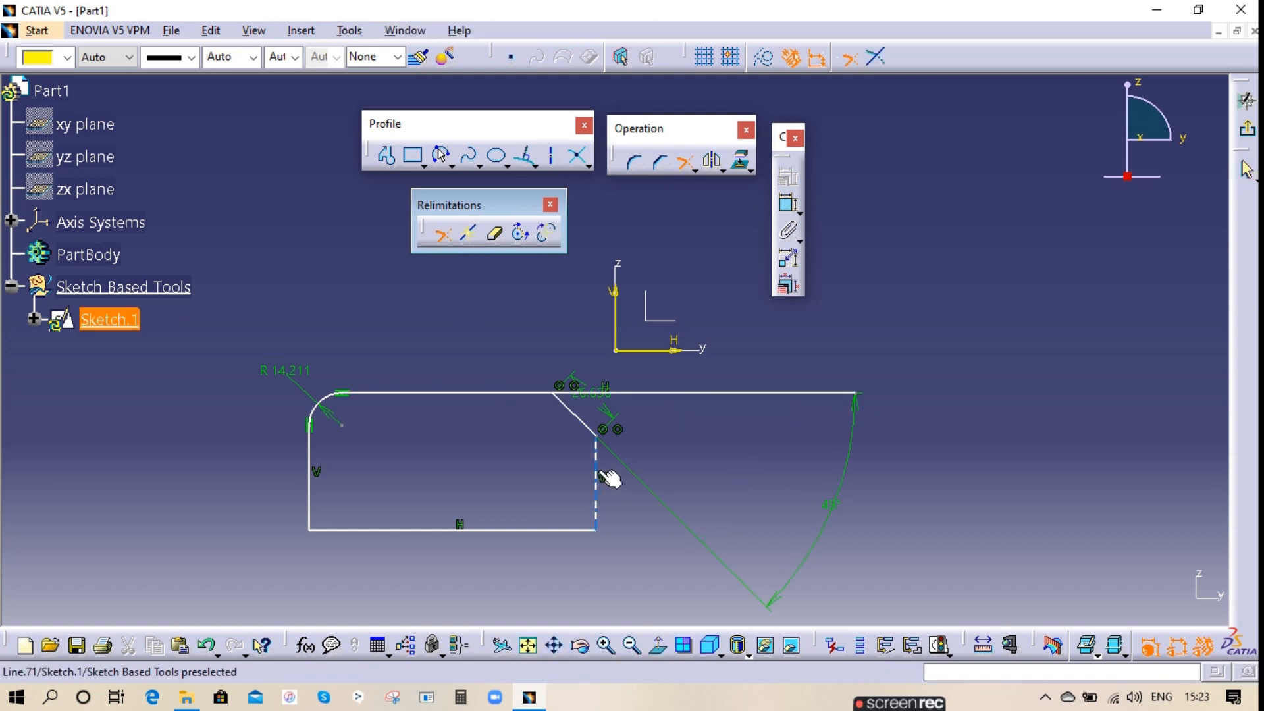
left_click(596, 477)
left_click(550, 322)
- Break the extended right edge where it crosses the extended top edge
left_click(467, 235)
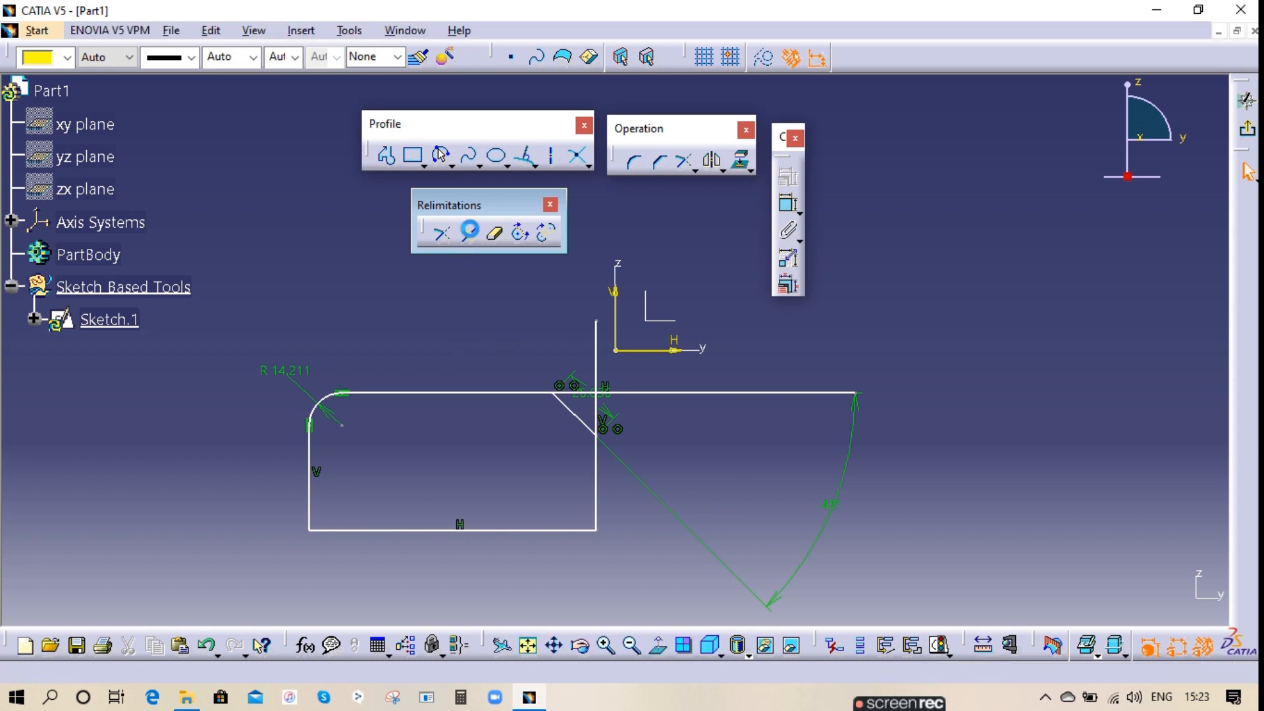
left_click(606, 368)
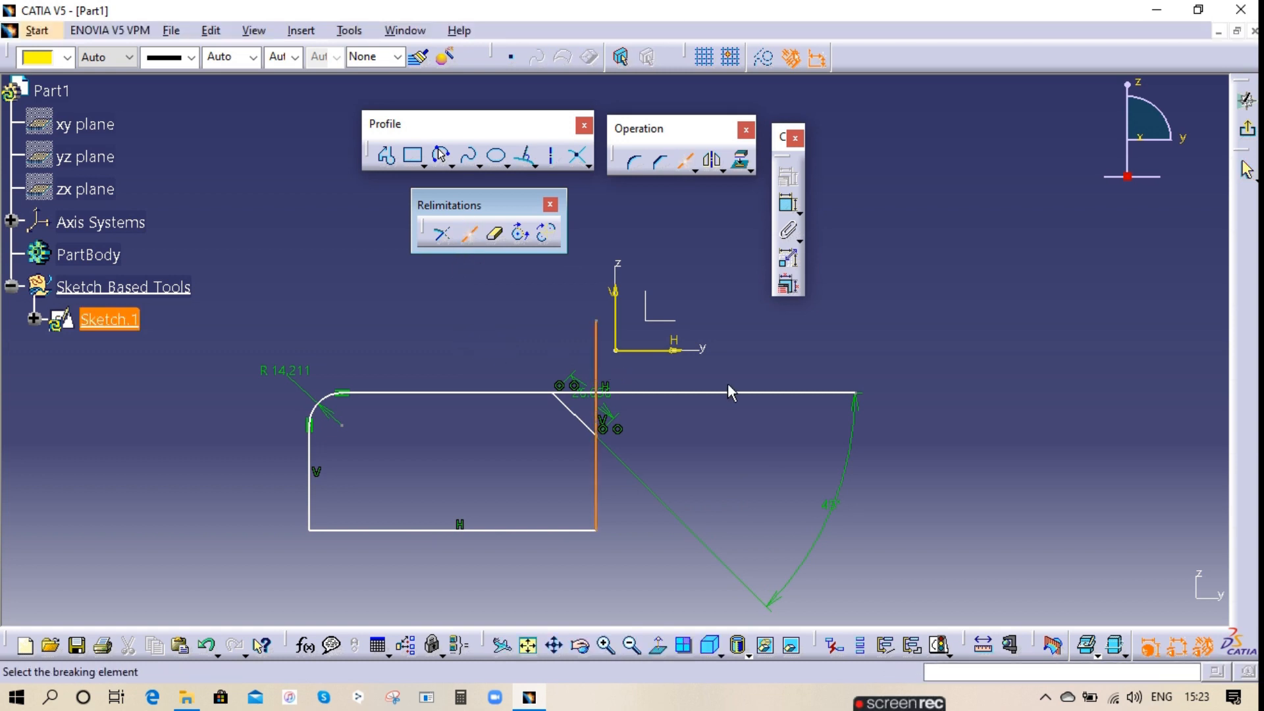
left_click(646, 393)
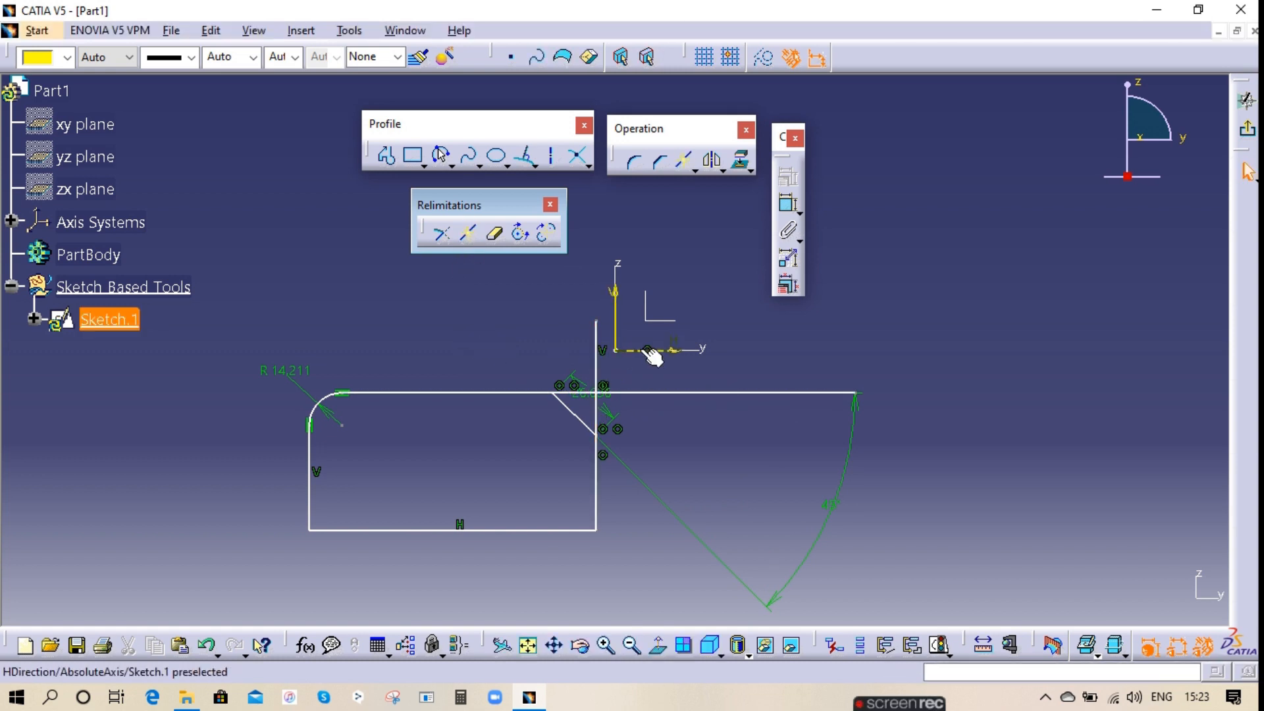
- Try to break the chamfer line using the extended top edge as the breaking element
left_click(468, 235)
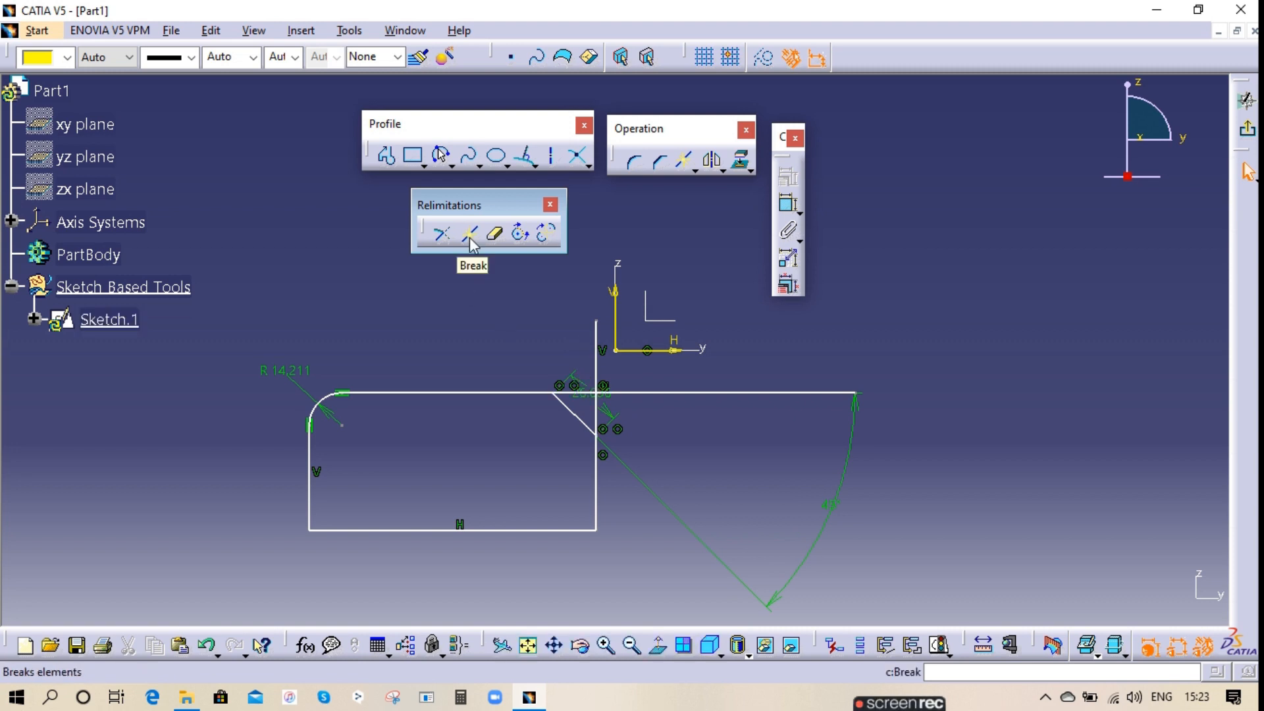
left_click(469, 235)
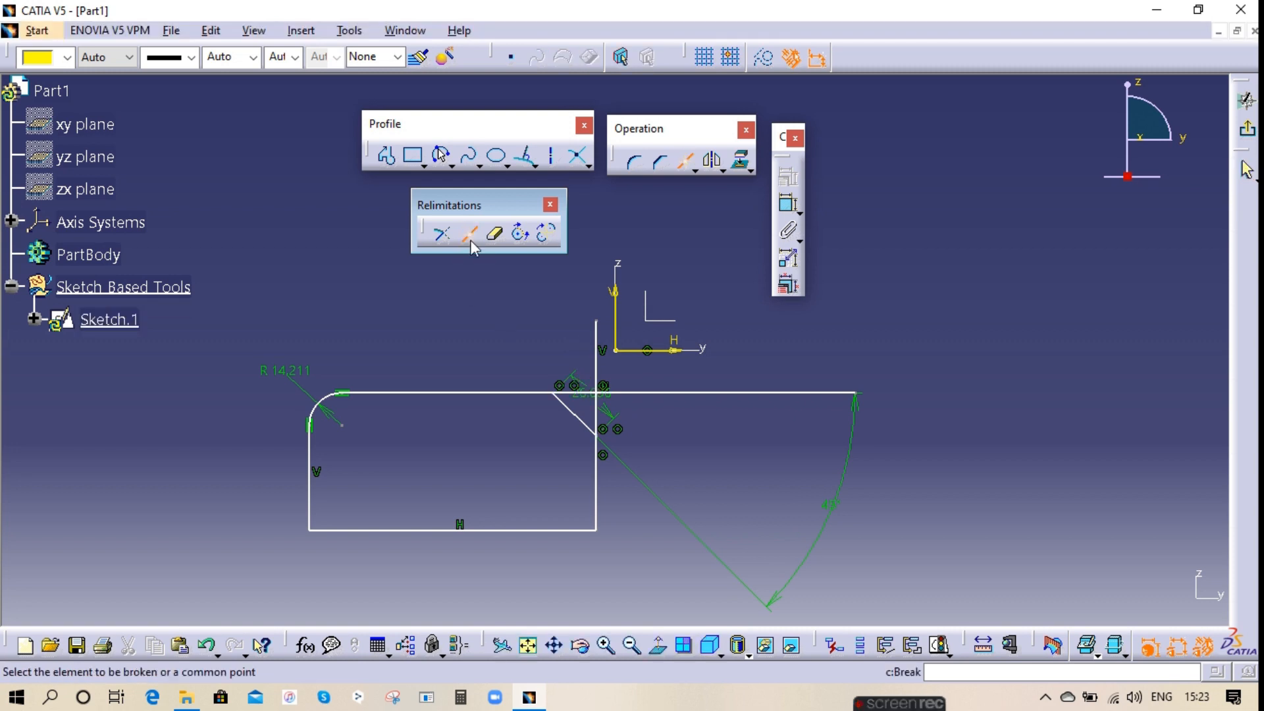
left_click(582, 415)
left_click(550, 395)
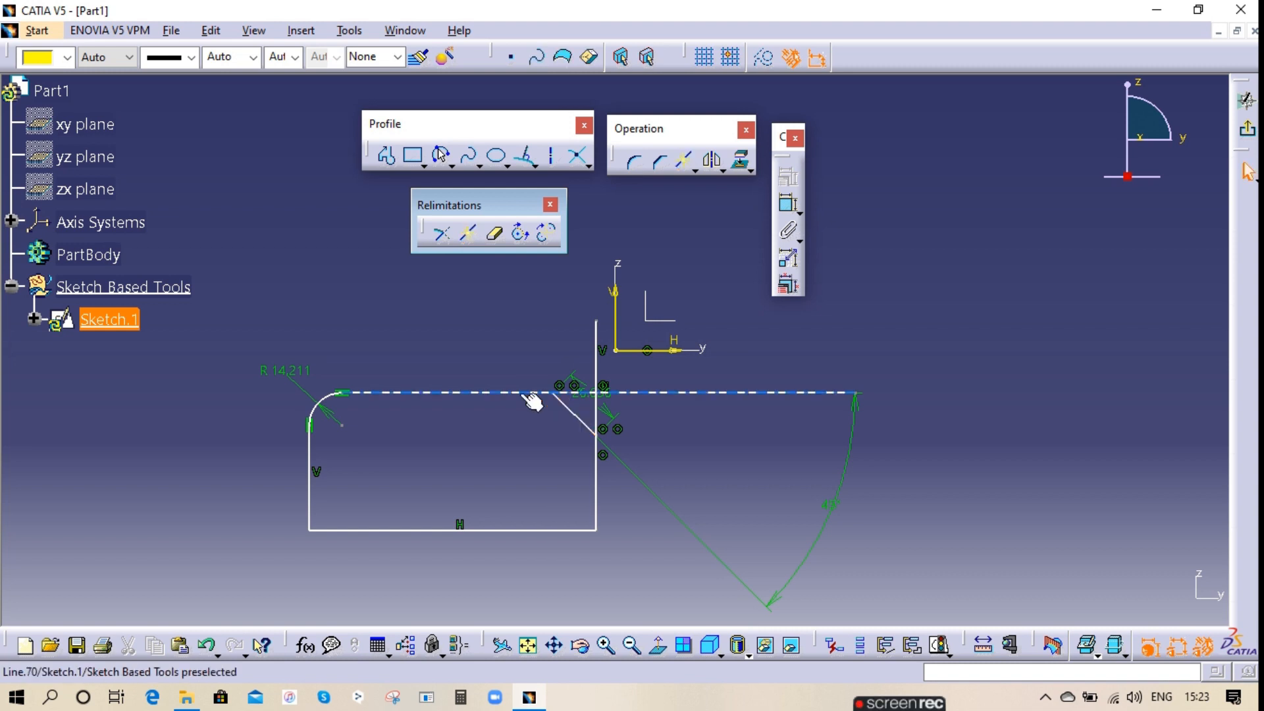
- Delete the extended top edge and undo the deletion
left_click(576, 413)
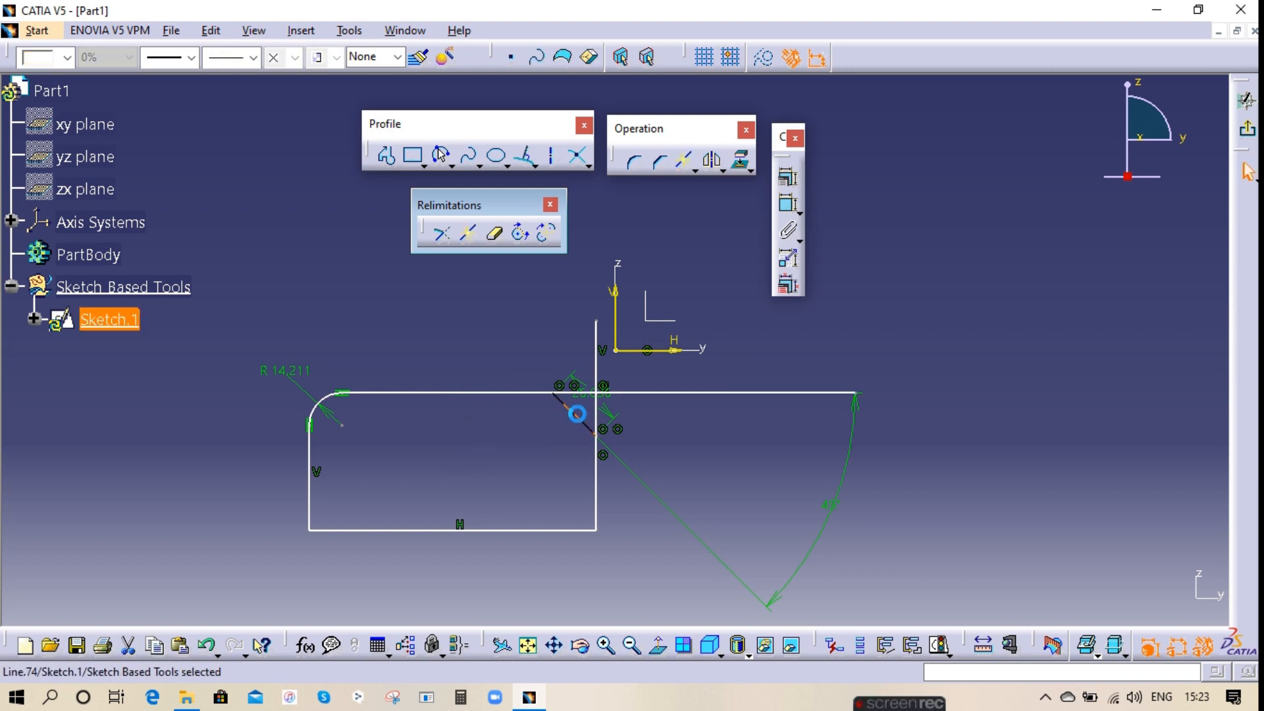
right_click(638, 392)
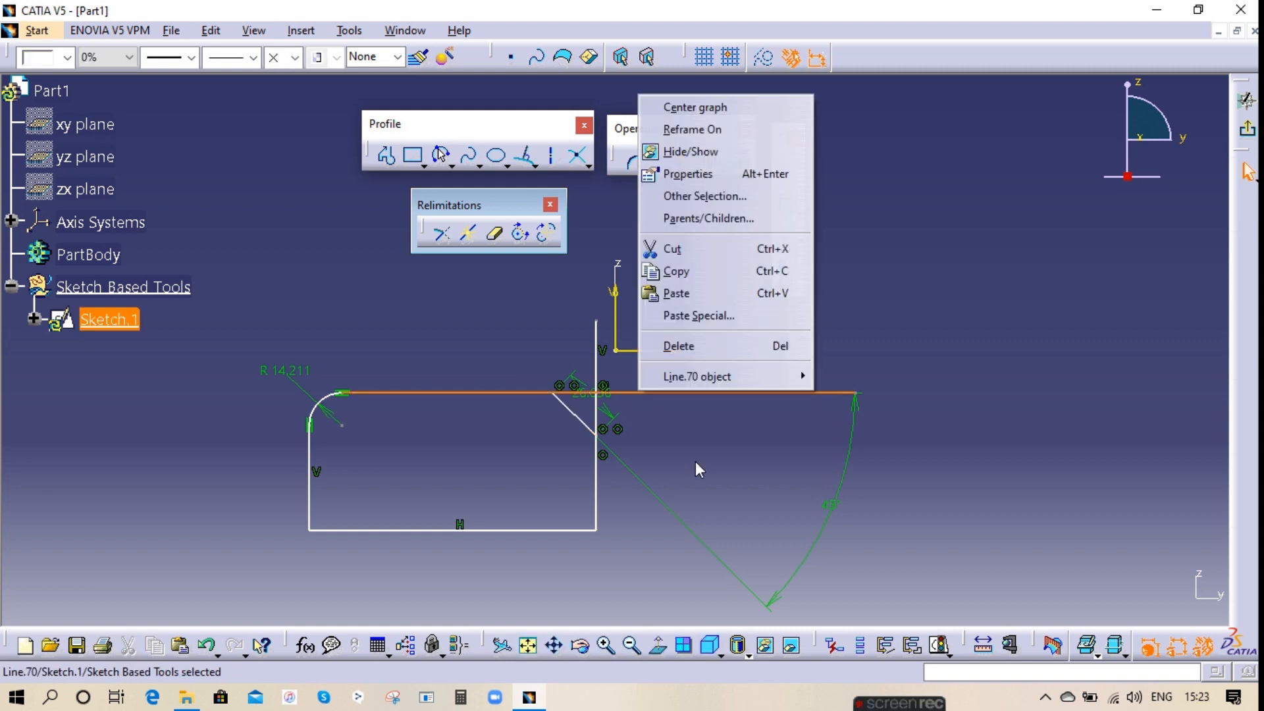
left_click(691, 347)
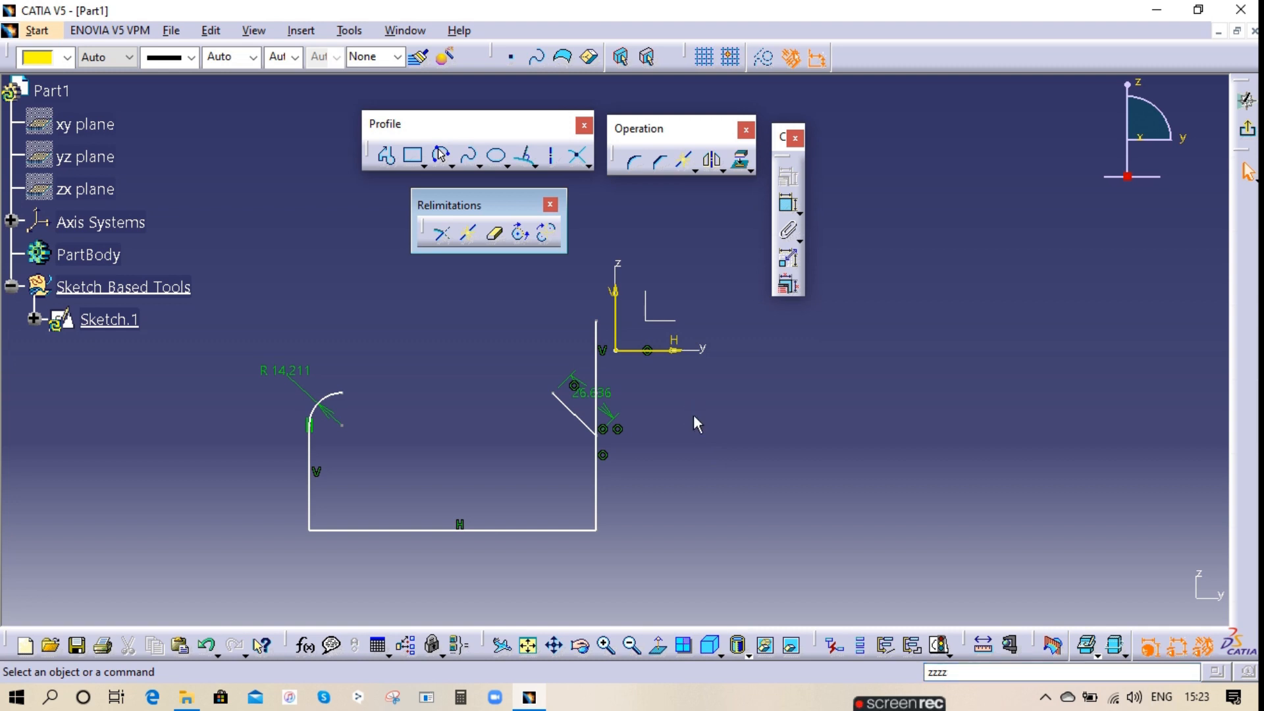
key("ctrl+z")
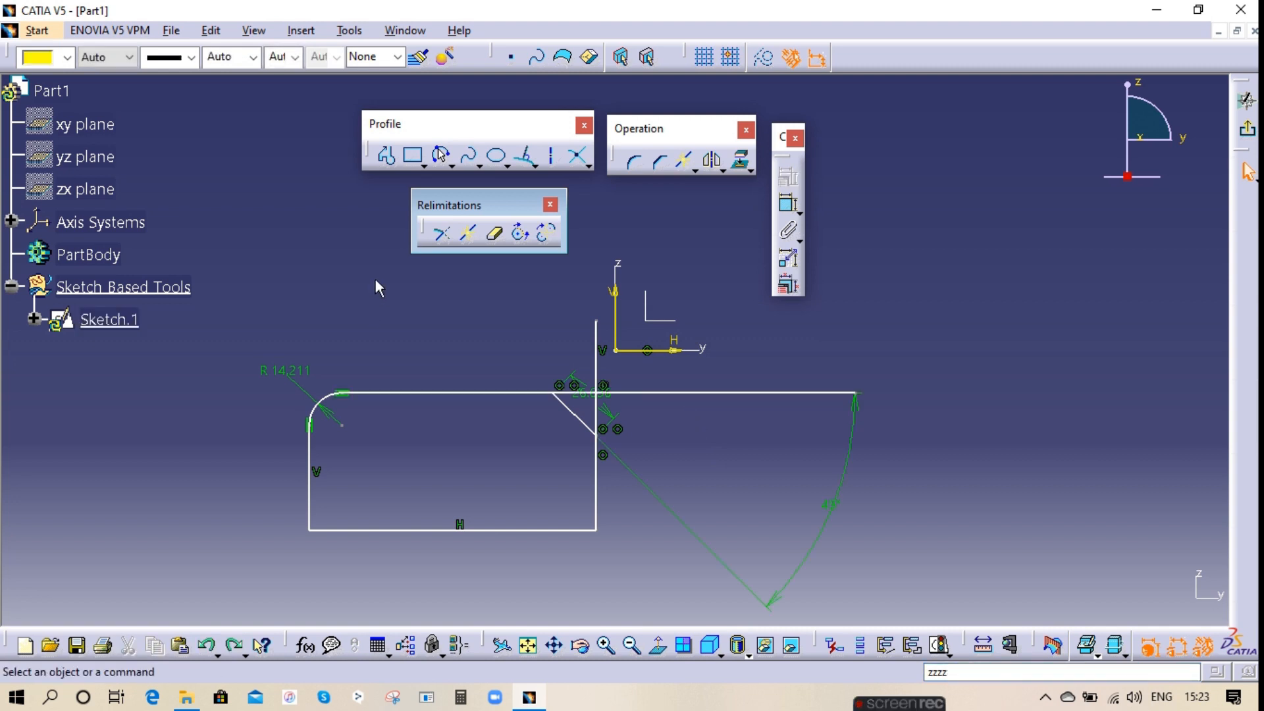
- Apply Break to the vertical segment above the top edge, using the top edge as the breaking element
left_click(468, 233)
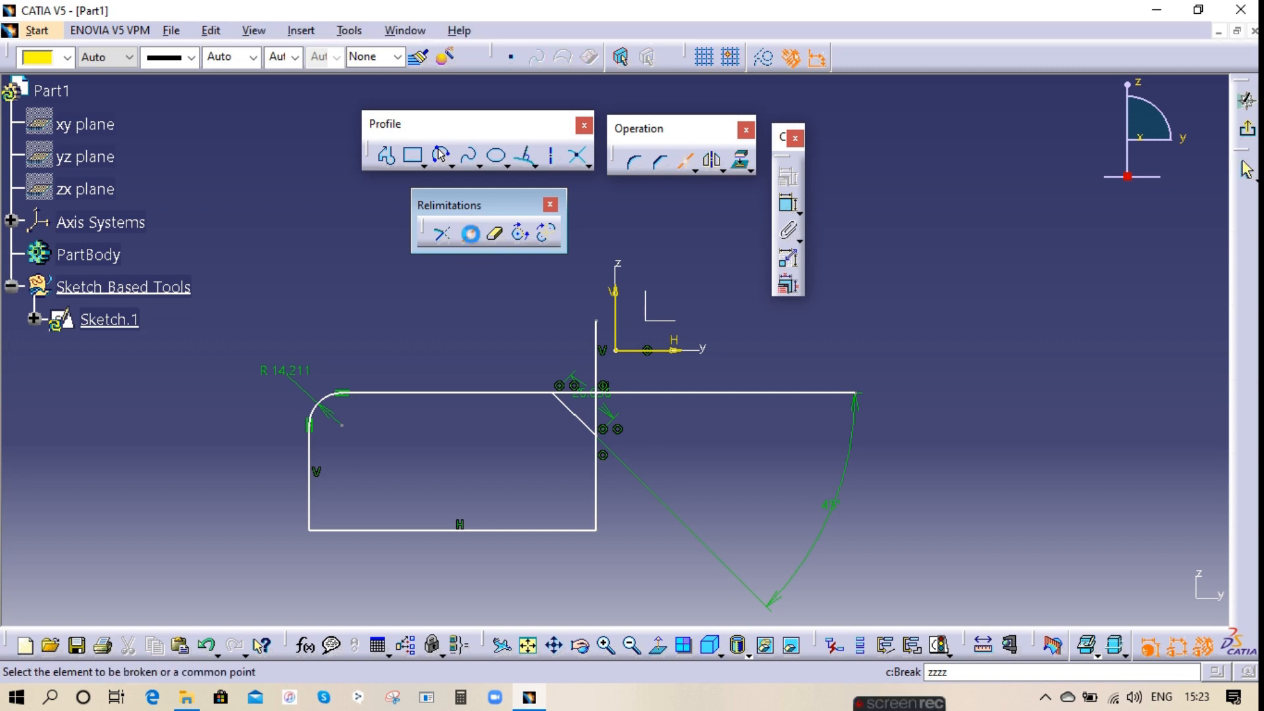
left_click(605, 370)
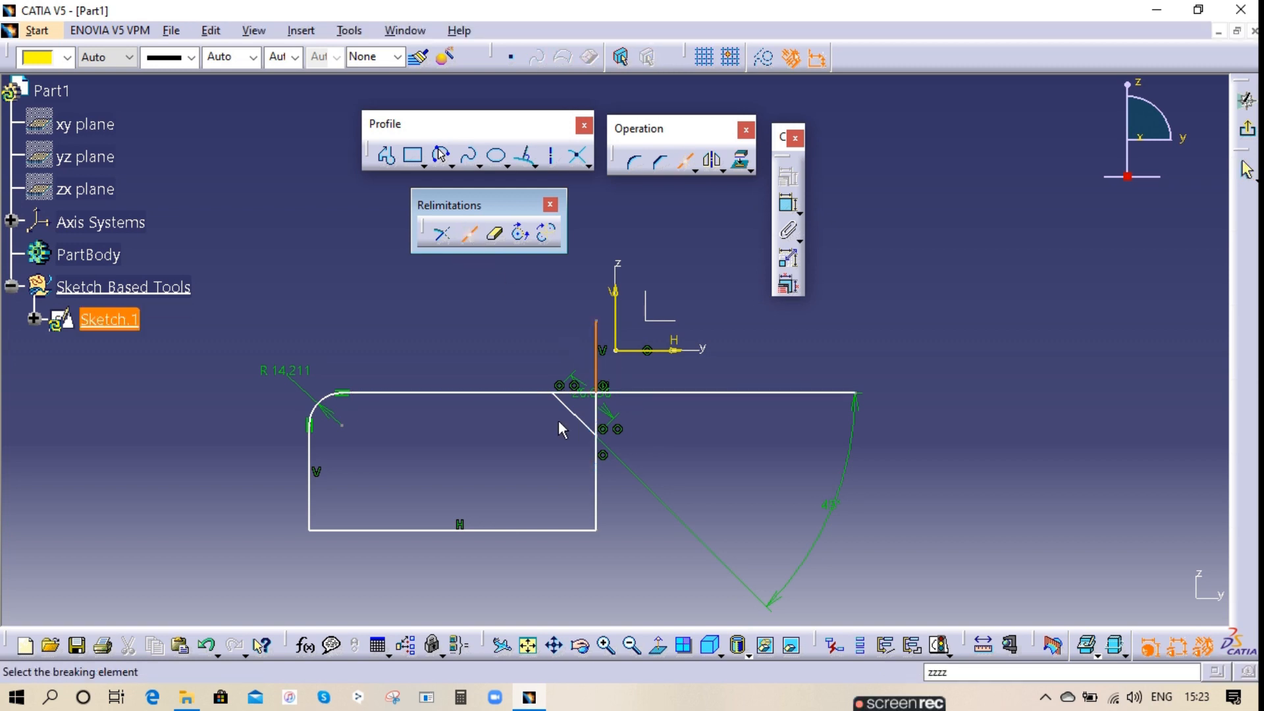
left_click(600, 395)
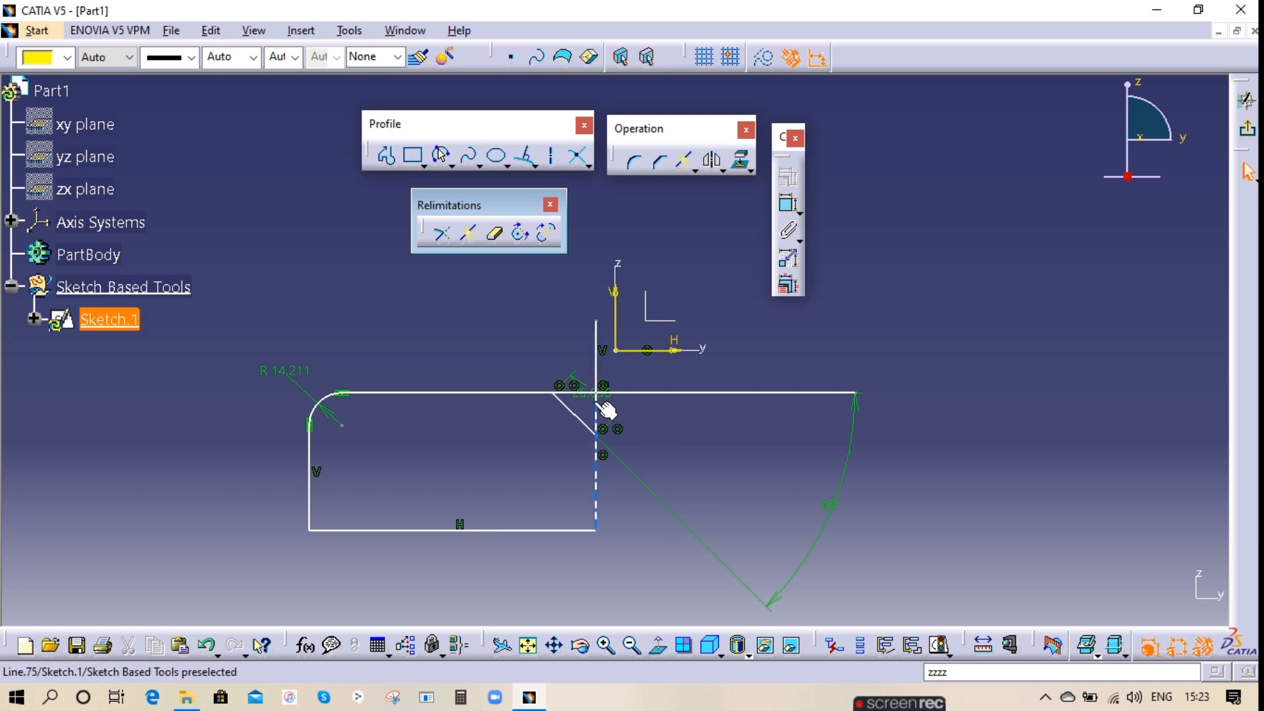
mouse_move(600, 413)
left_mouse_down()
mouse_move(612, 431)
mouse_move(568, 395)
mouse_move(577, 403)
left_mouse_up()
middle_click_drag(410, 452, 317, 436)
middle_click_drag(586, 381, 606, 424)
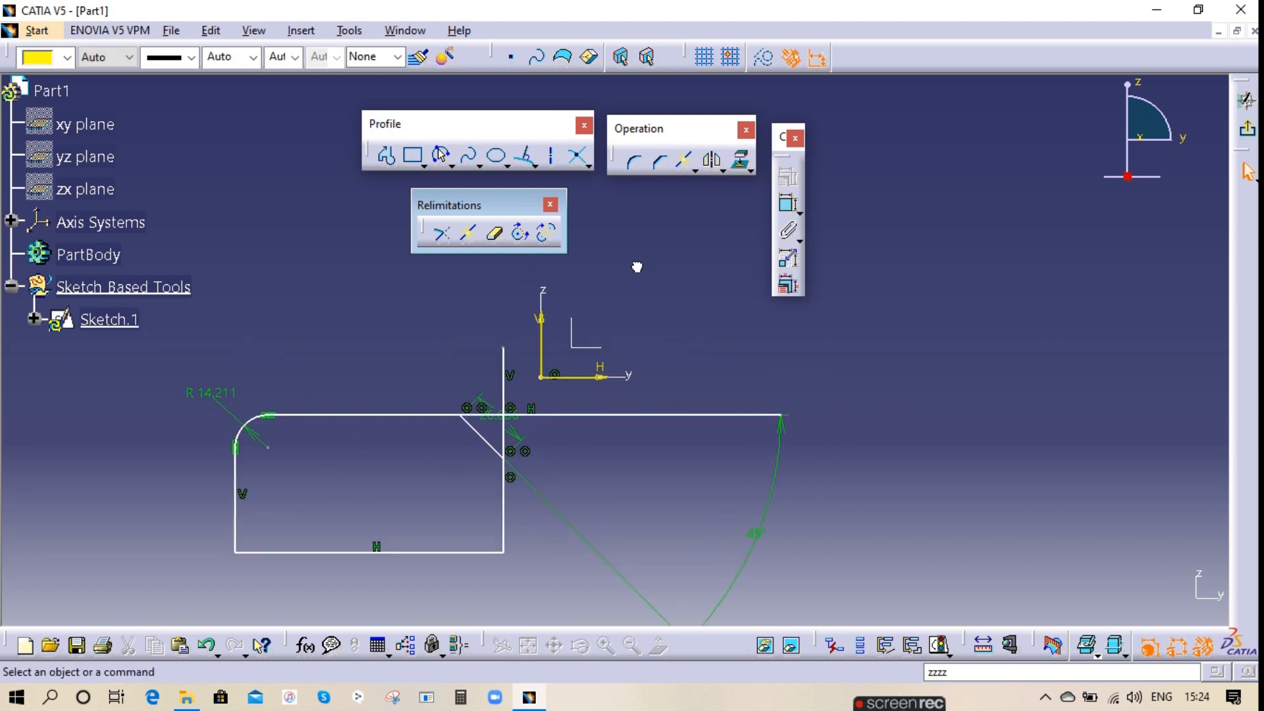
- Break the extended top edge using the right edge as the breaking element, and undo that break
left_click(469, 235)
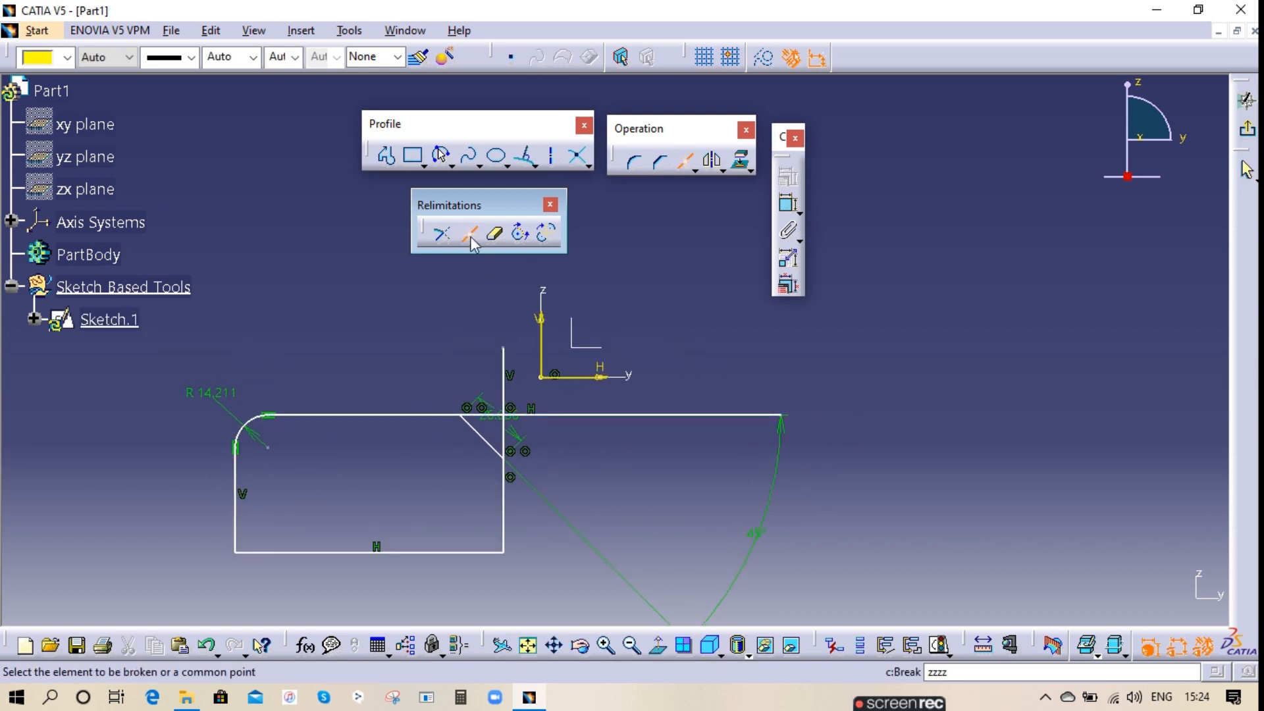
left_click(606, 415)
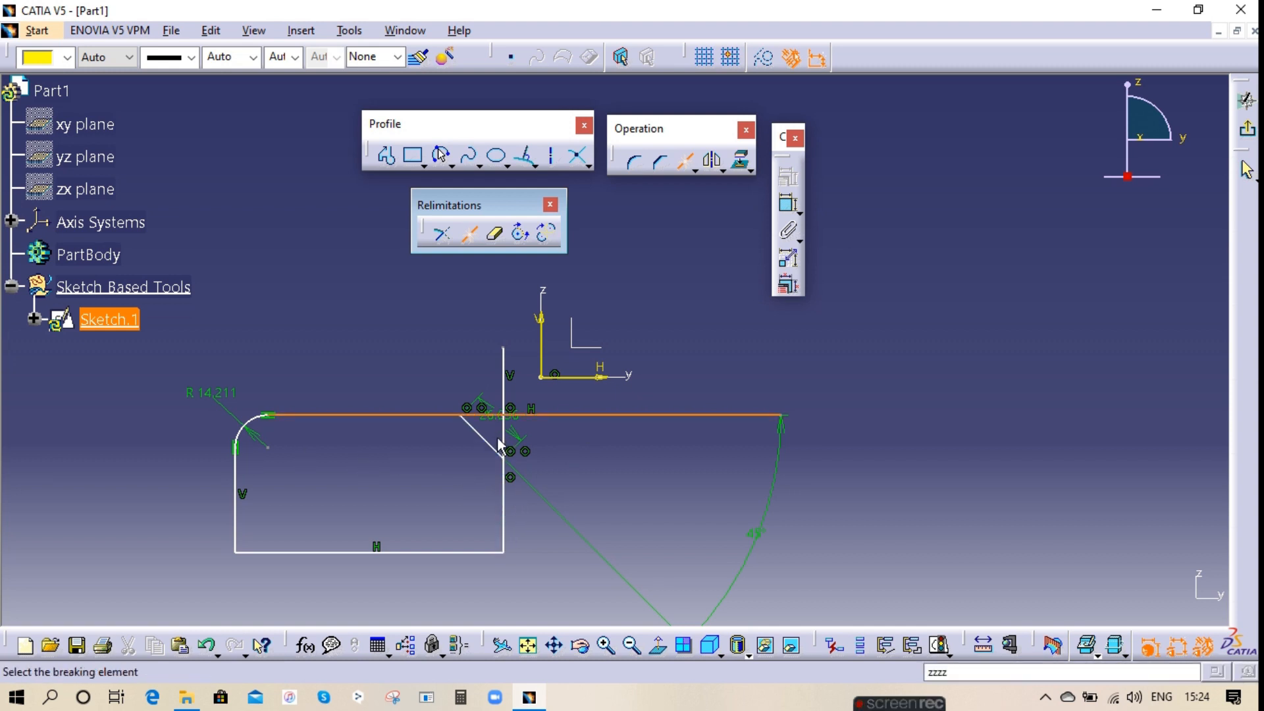
left_click(508, 484)
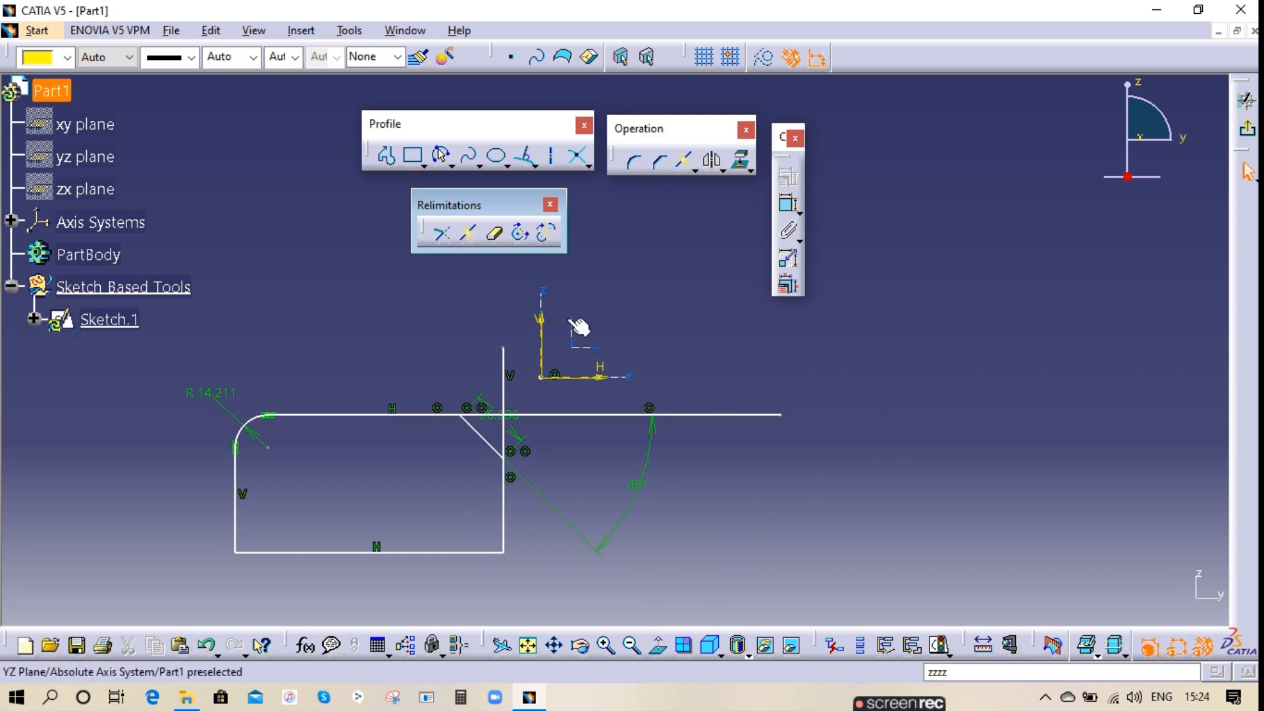
key("ctrl+z")
left_click(680, 341)
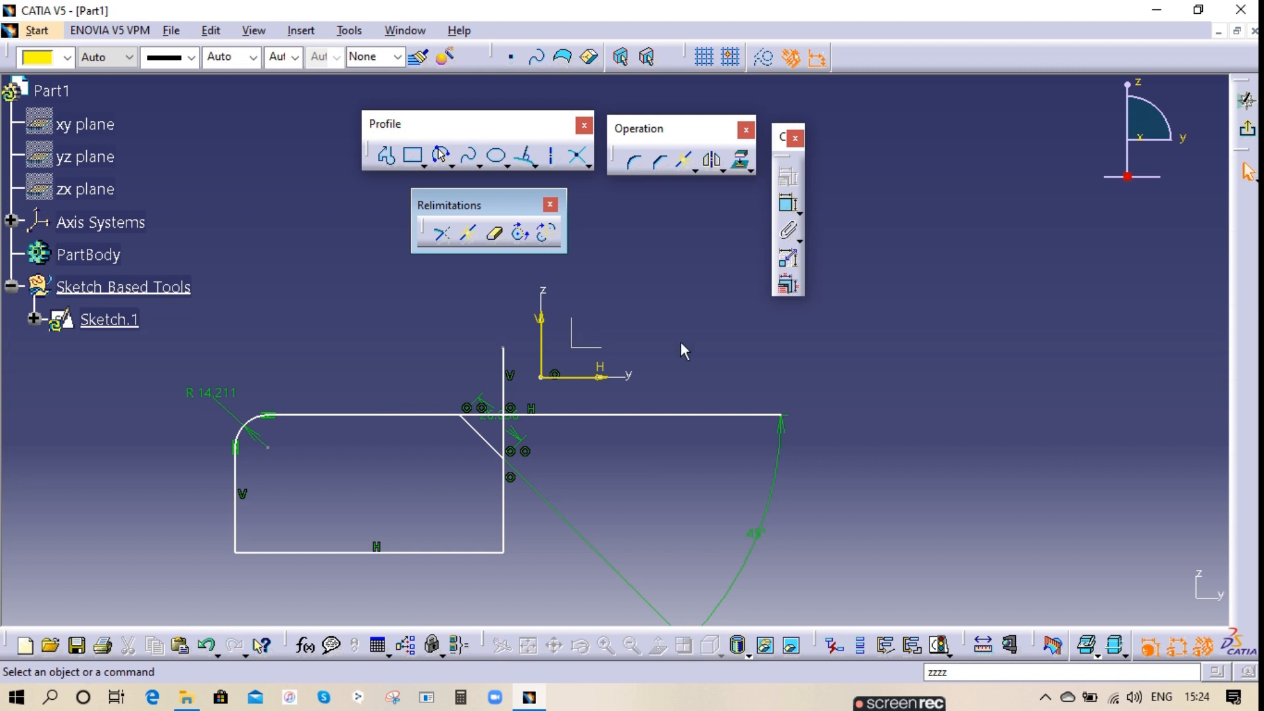
- Quick Trim the overhanging pieces of the top and right edges so the profile ends at the chamfer
left_click(495, 236)
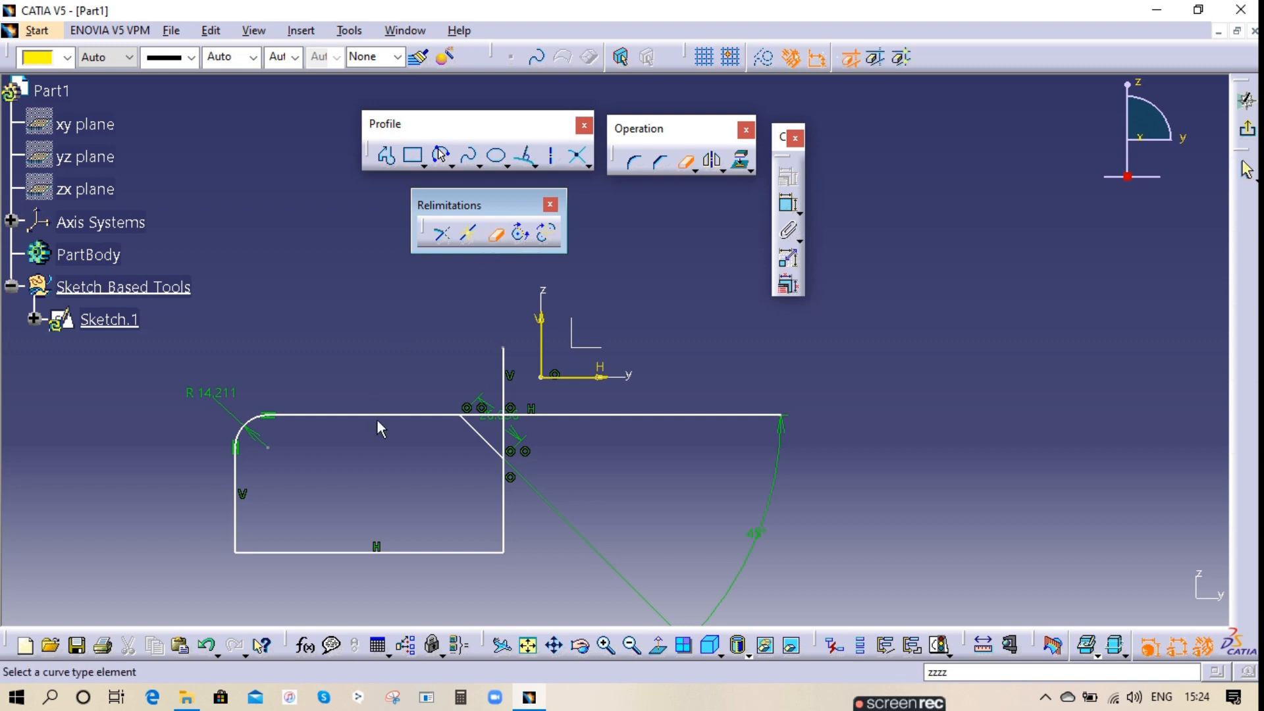
left_click(572, 415)
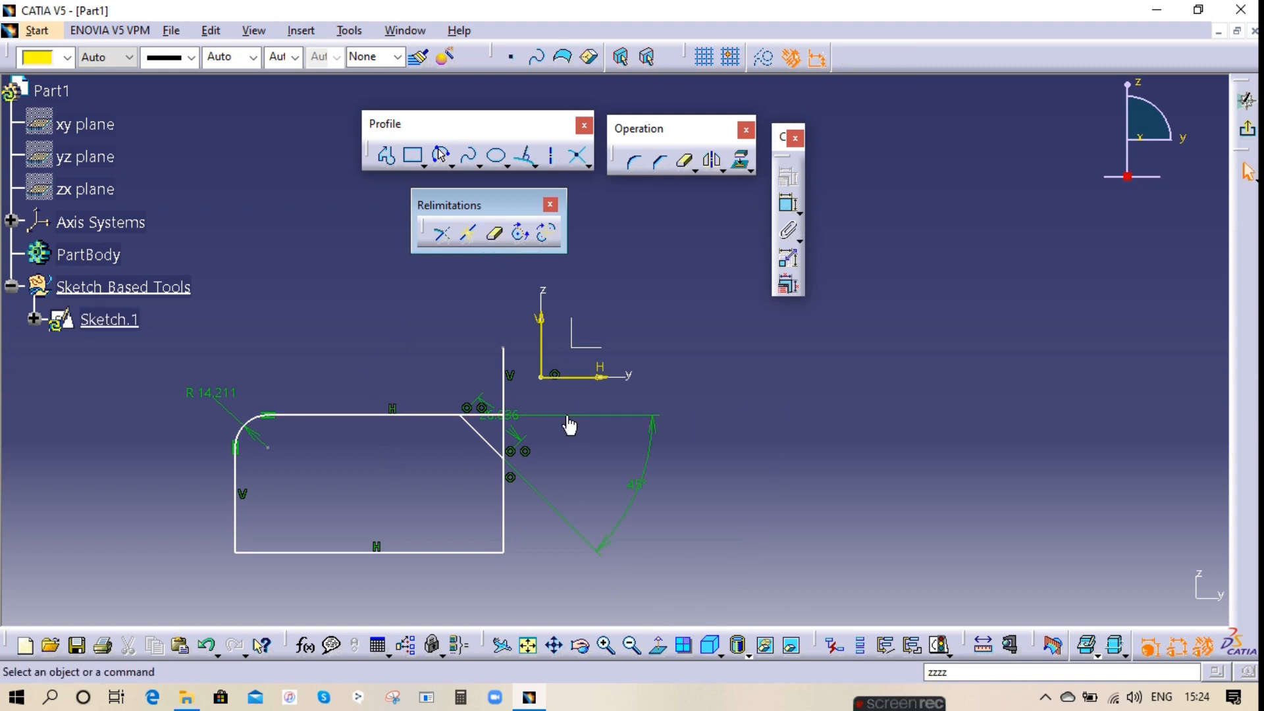
left_click(505, 392)
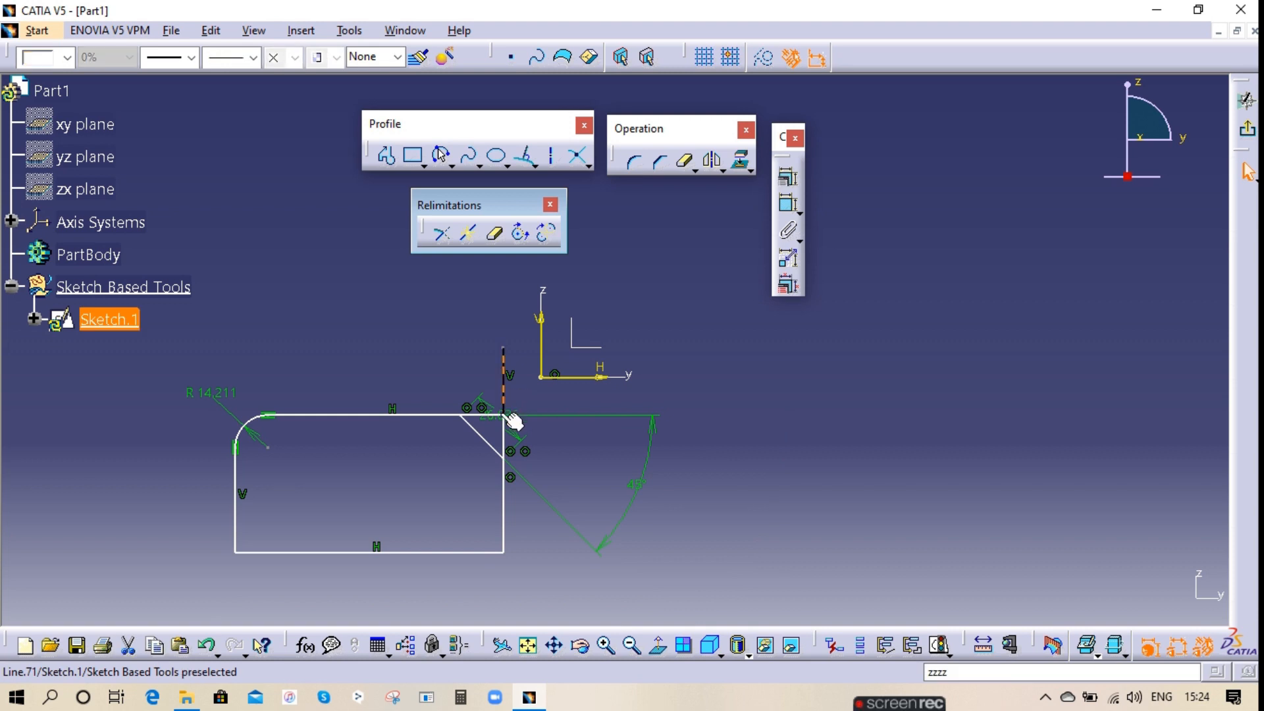
double_click(500, 241)
left_click(503, 403)
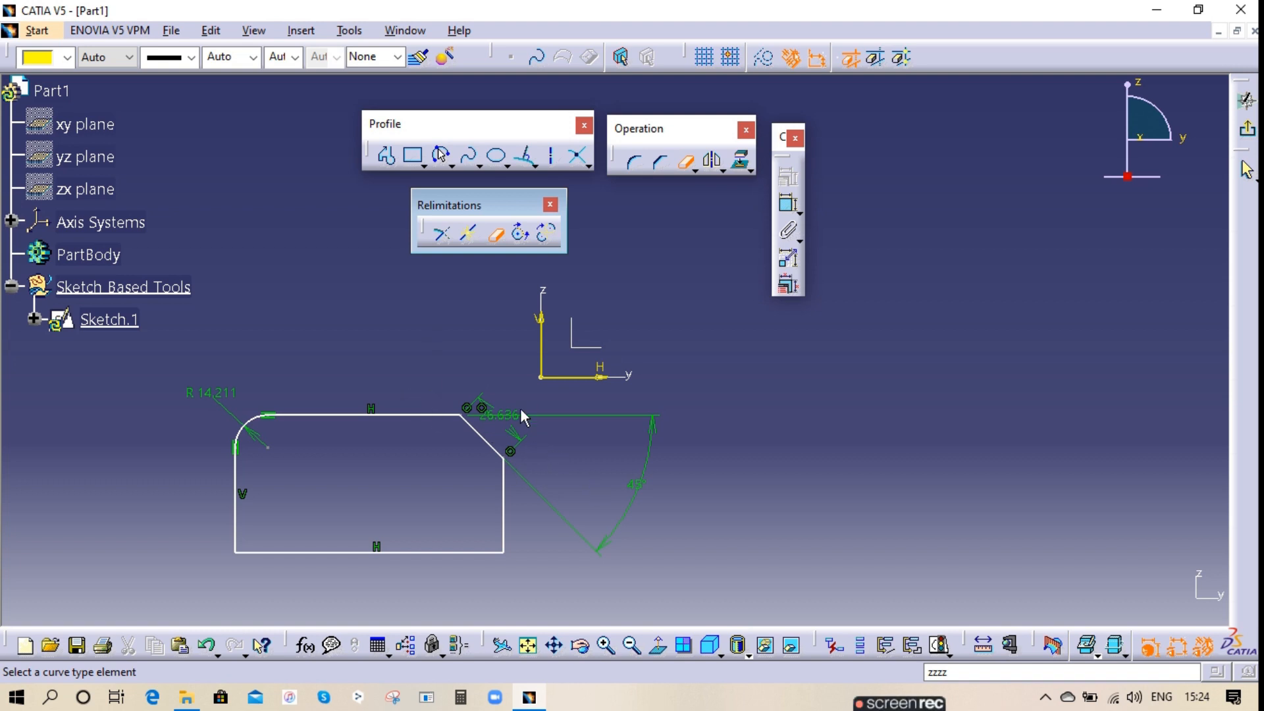
left_click(496, 233)
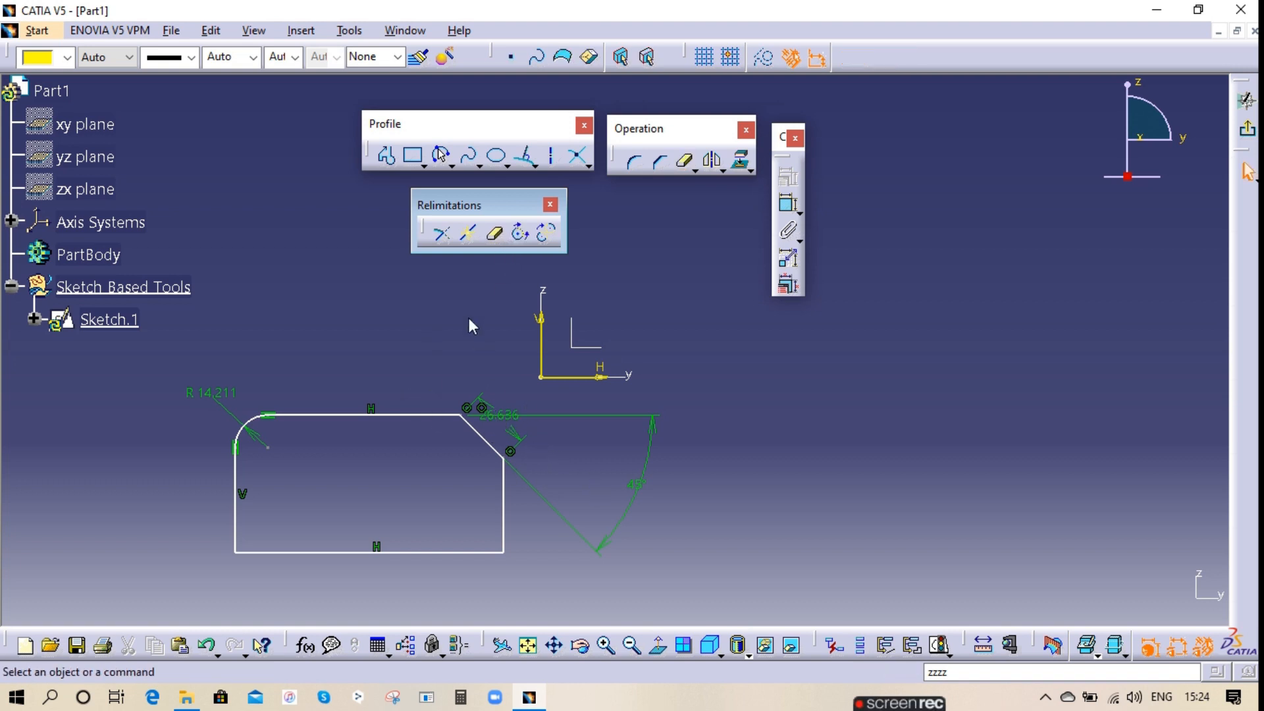
- Move the chamfer's length dimension clear of the profile and shift the rounded corner inward
left_click_drag(491, 427, 528, 398)
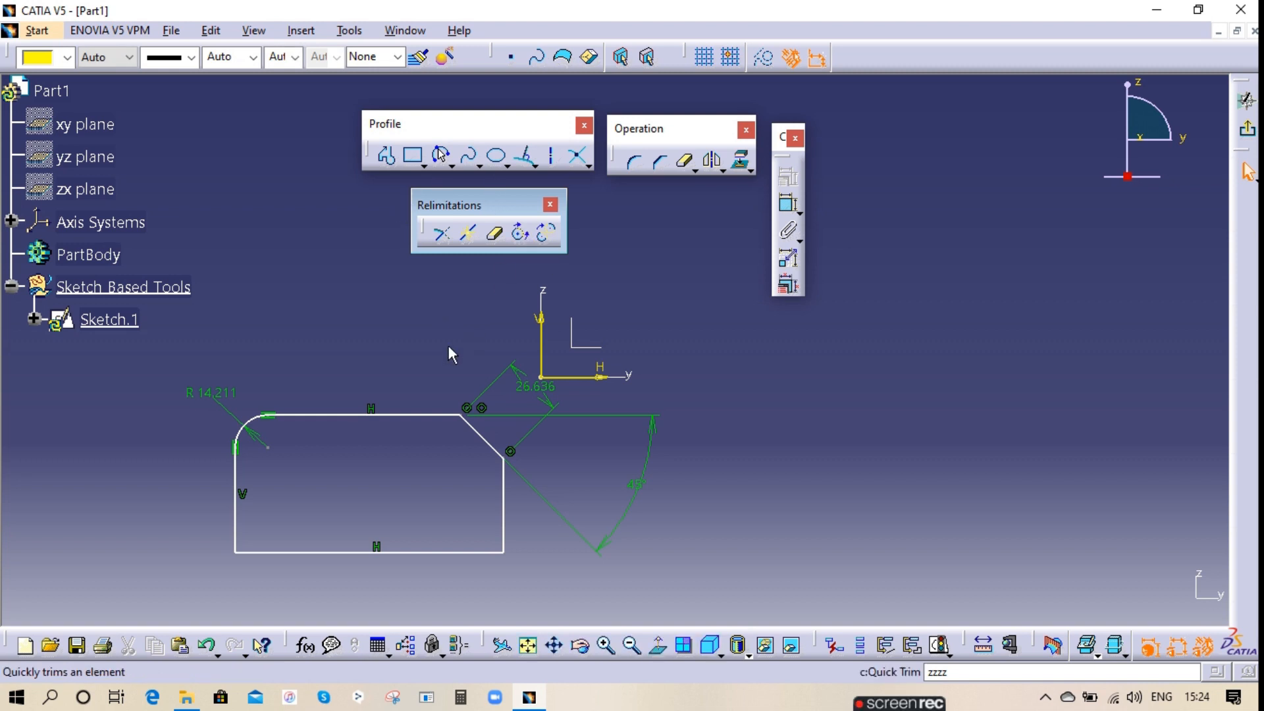
double_click(249, 425)
left_click_drag(245, 381, 268, 434)
- Delete the whole chamfered rectangle with its constraints, leaving the sketch empty
right_click(349, 439)
left_click(414, 393)
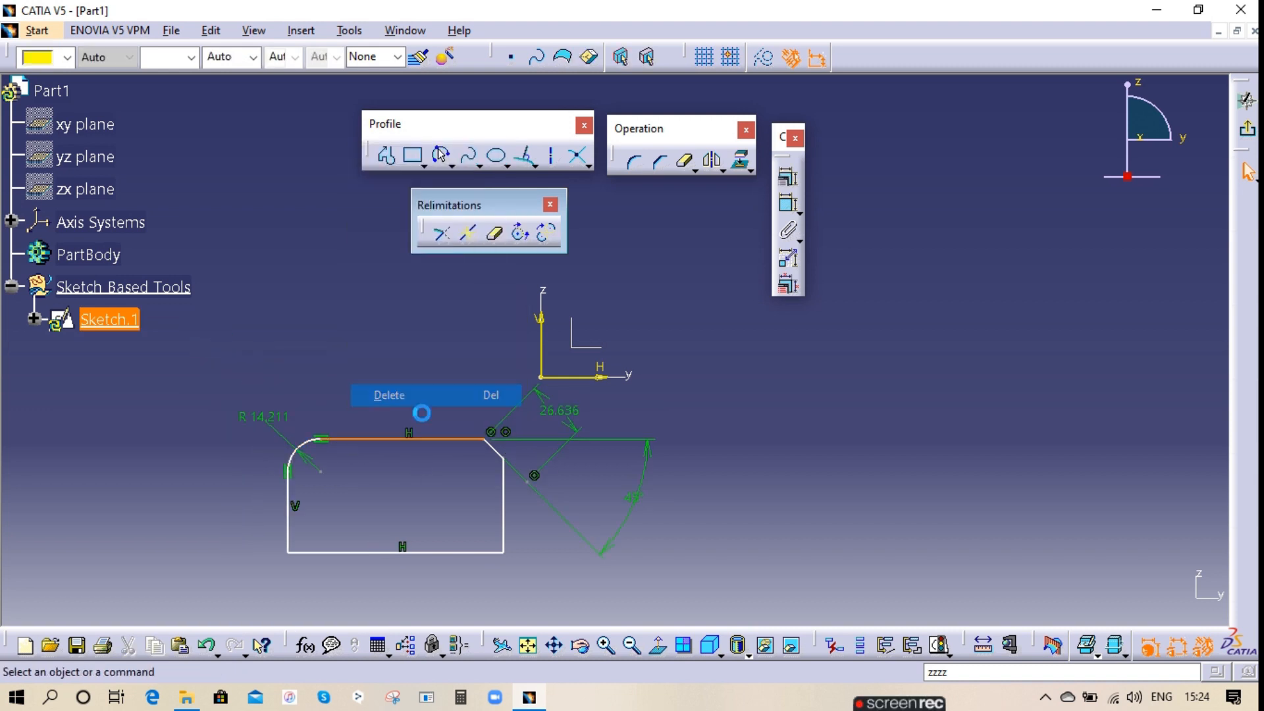
key("ctrl+a")
key("Delete")
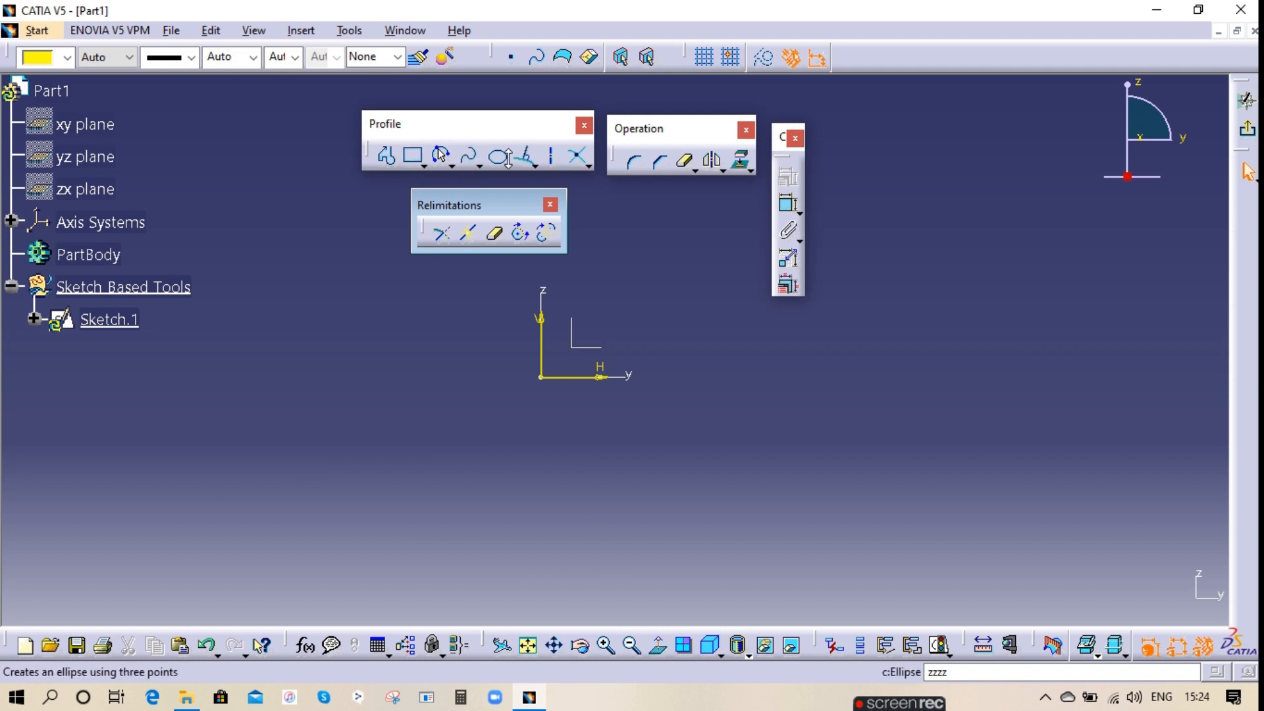
- Draw an upward-bulging arc below and to the right of the origin from its centre, start and end points
left_click(451, 166)
left_click(626, 185)
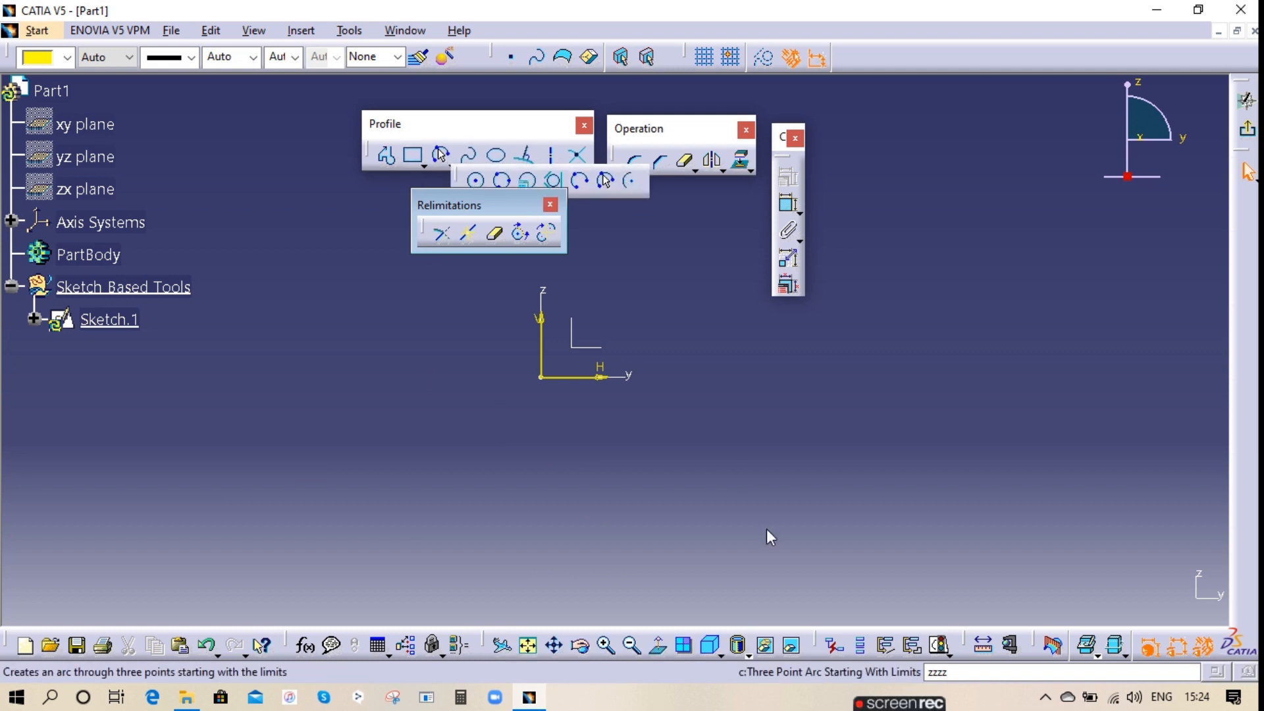
left_click(820, 497)
left_click(708, 471)
left_click(919, 439)
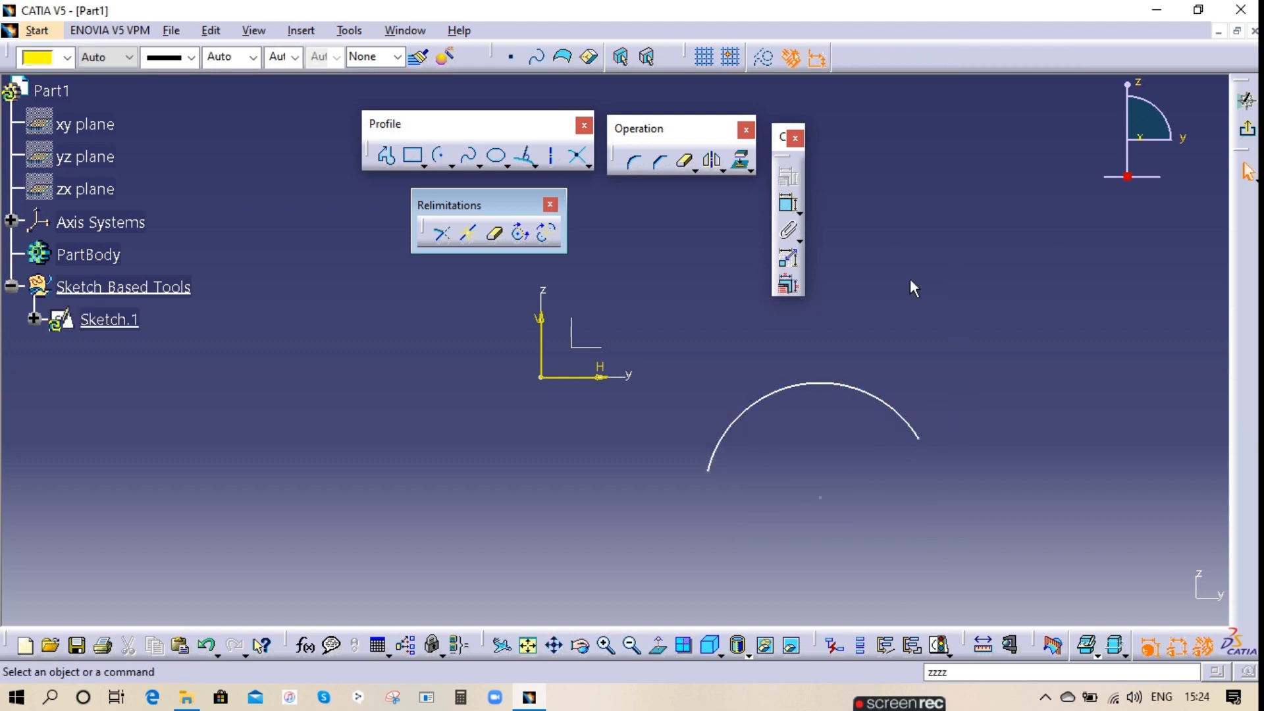
- Close the arc into a full circle with Close Arc, and delete the circle
left_click(520, 232)
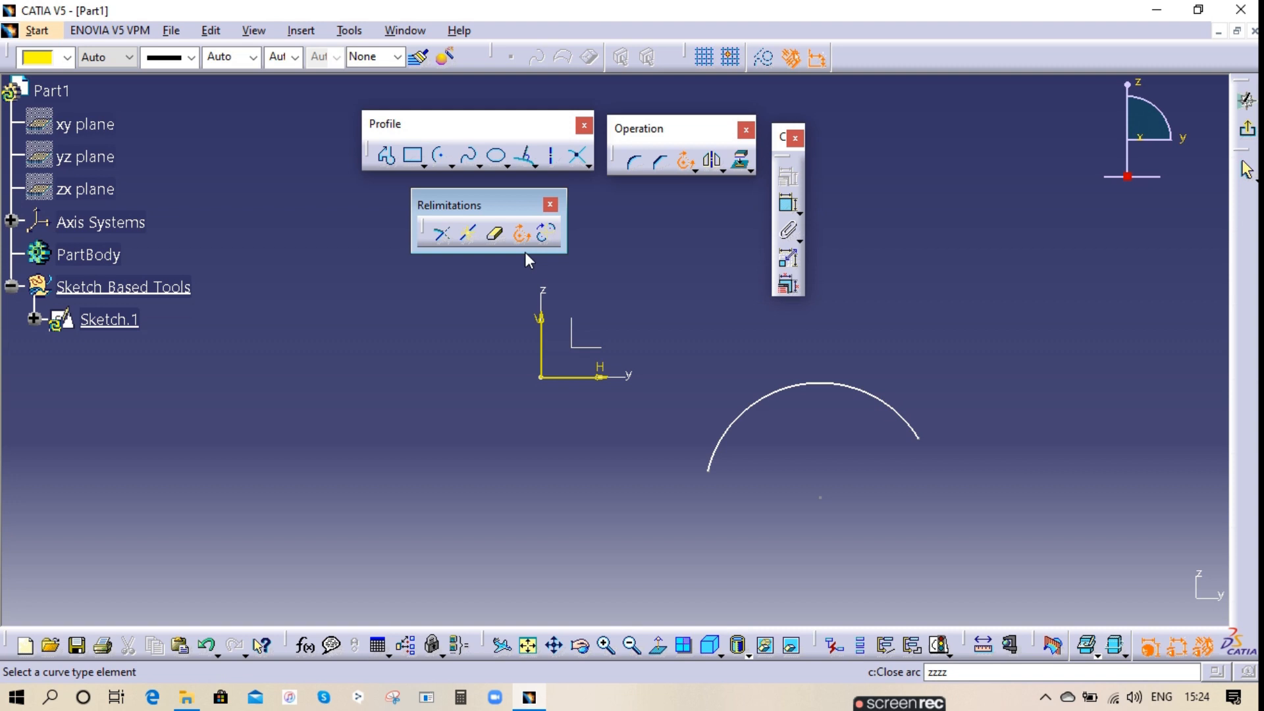
left_click(893, 406)
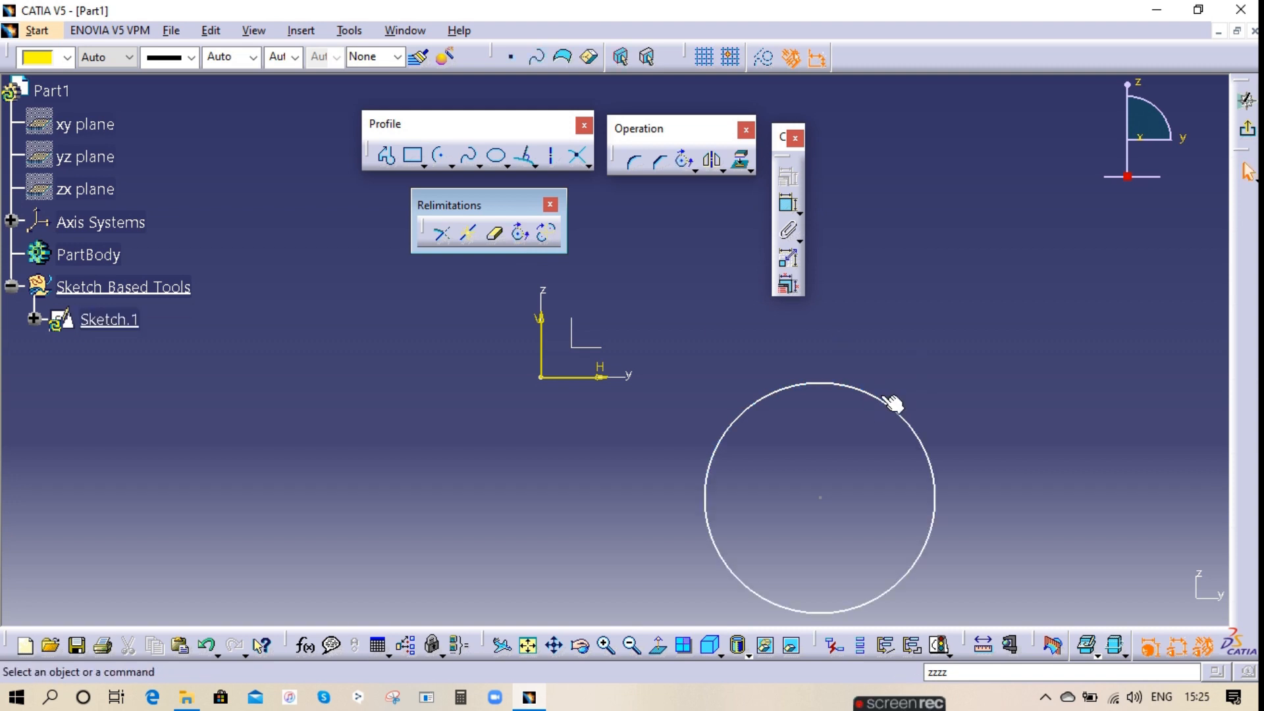
right_click(847, 393)
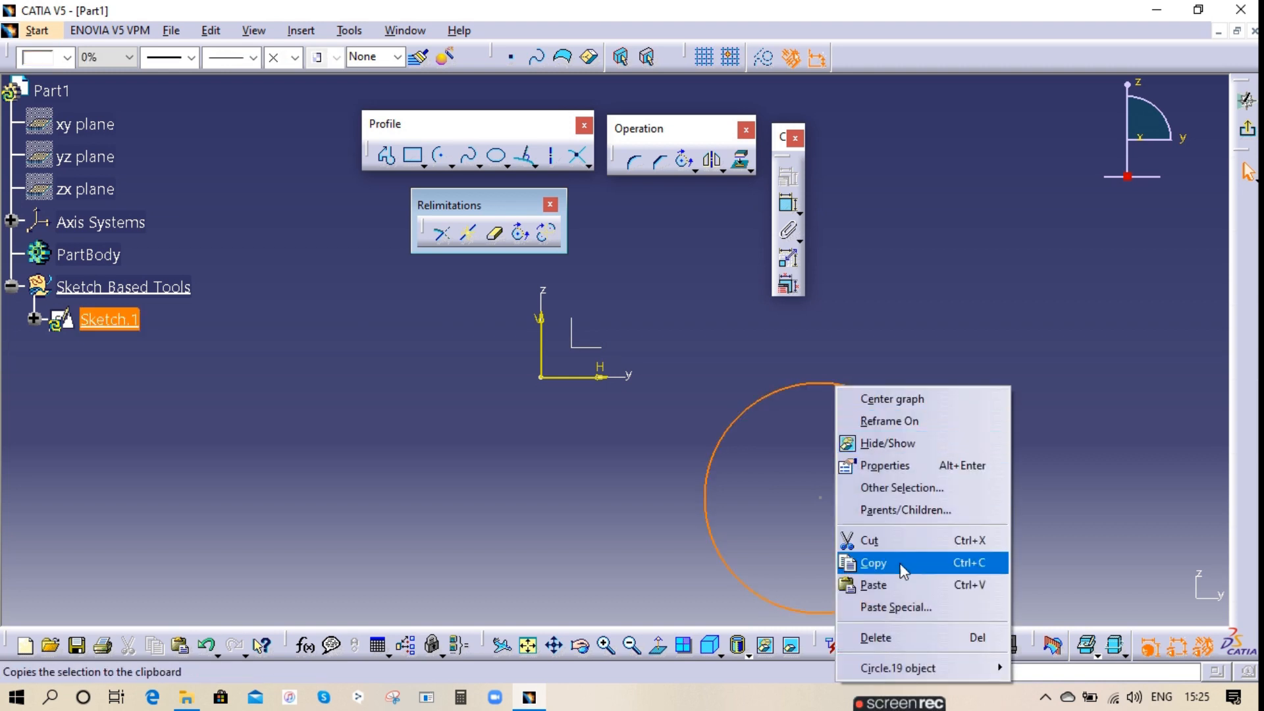
left_click(893, 638)
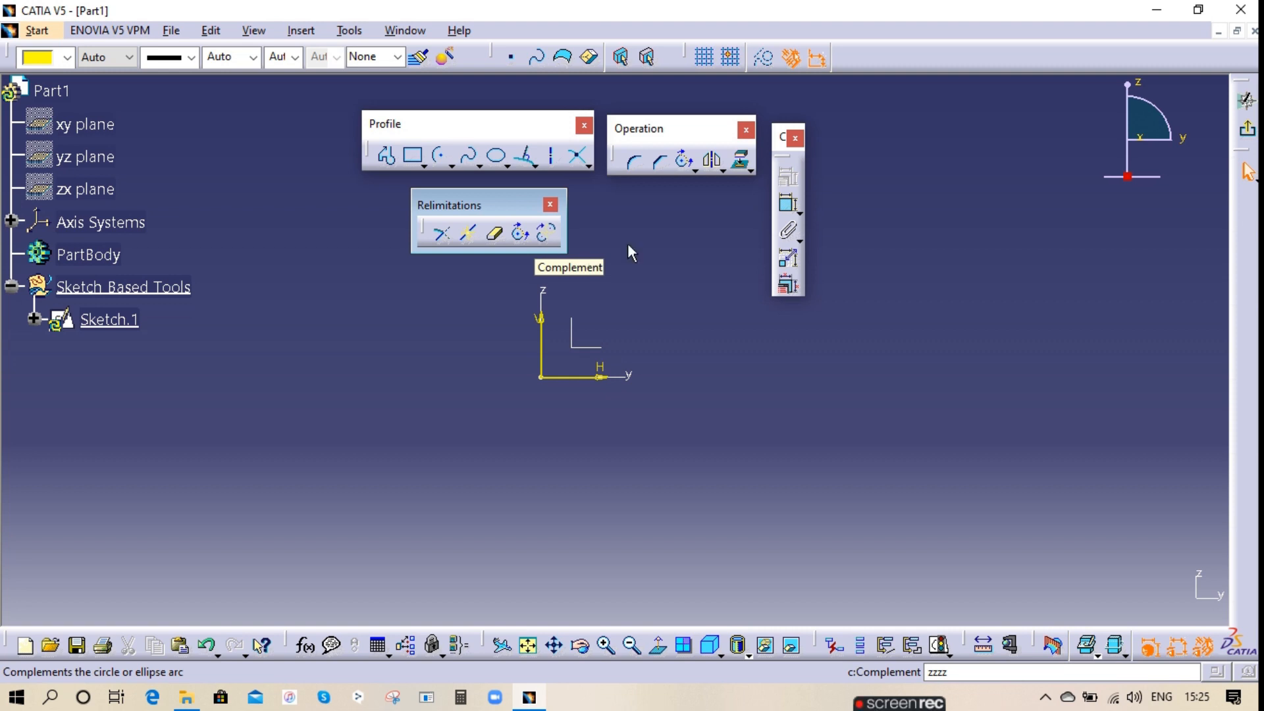
- Close the floating Relimitations tool set and place the Transformation tool set beneath the Profile tools
left_click(550, 204)
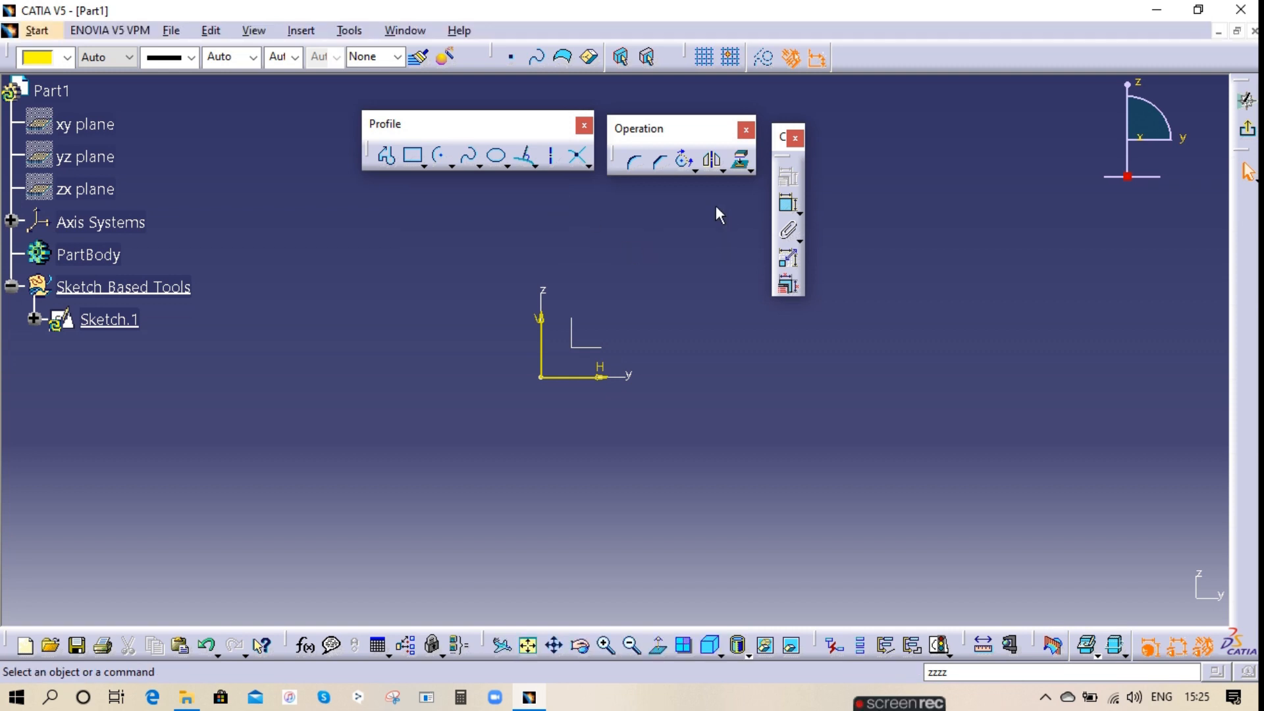
left_click(720, 173)
left_click_drag(717, 197, 471, 207)
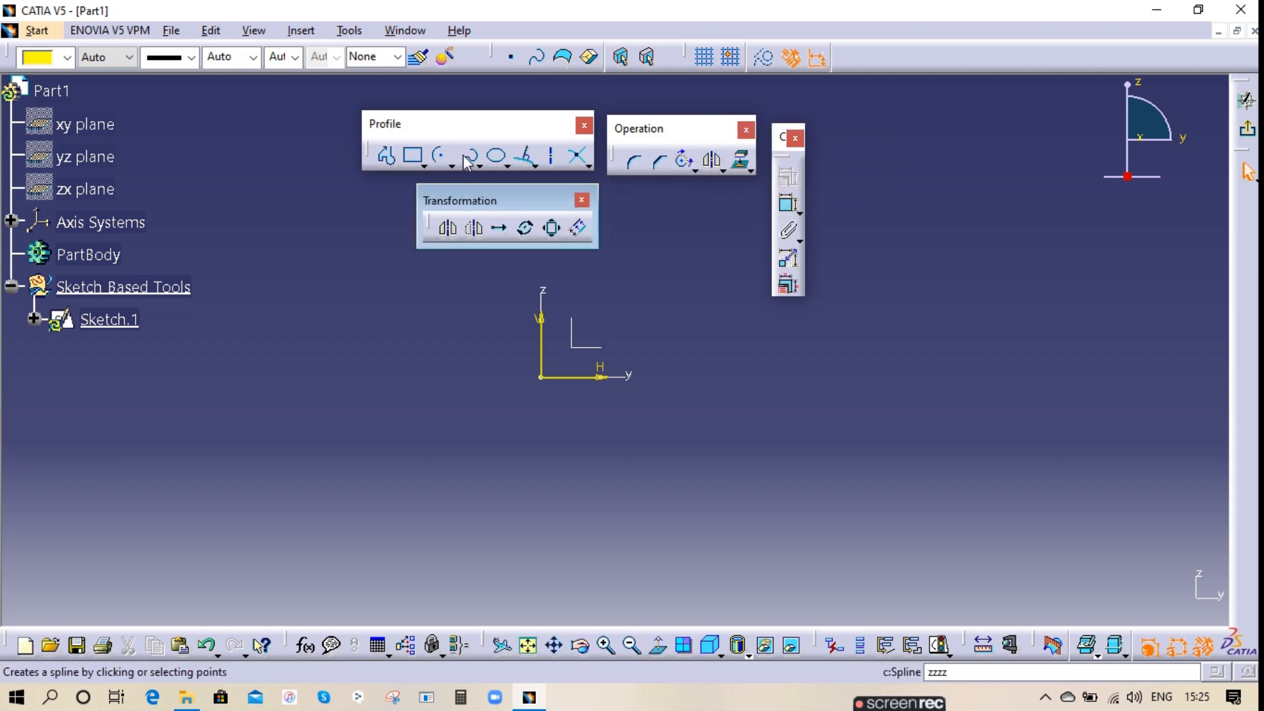
- Draw a single vertical line with the Profile tool and move it to about 47 mm right of the vertical axis
left_click(424, 166)
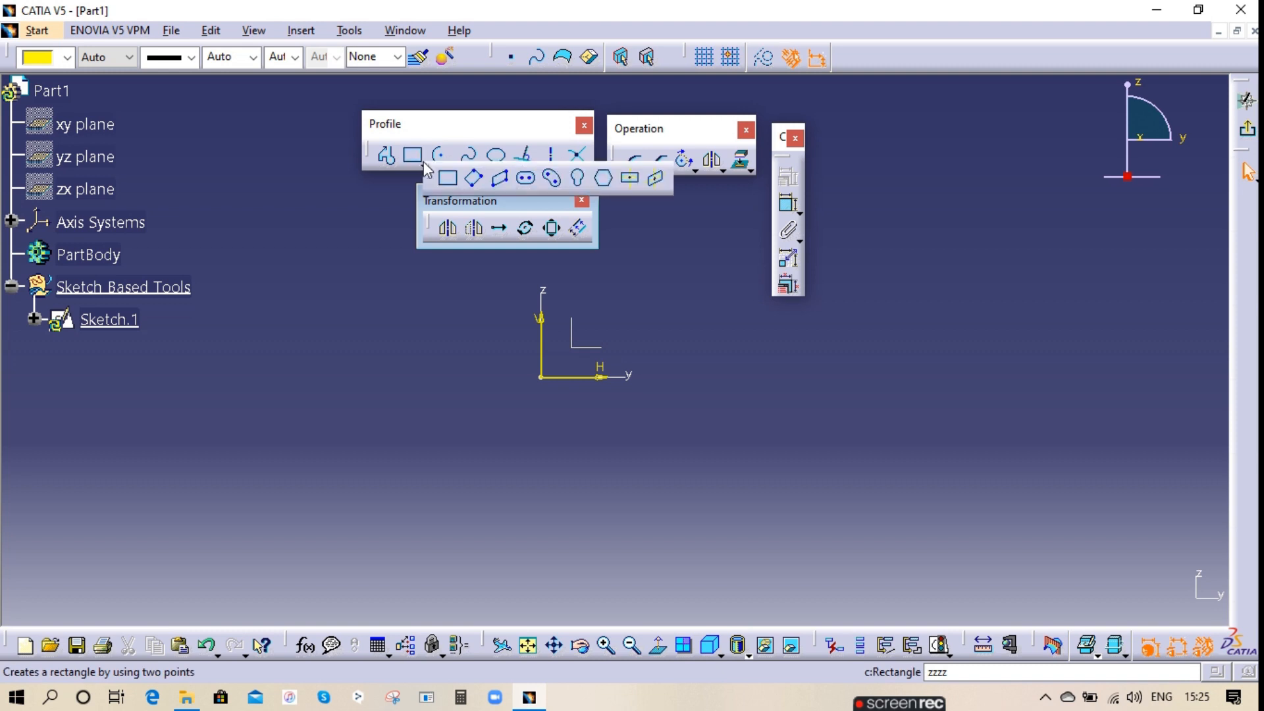
left_click(386, 156)
left_click(709, 304)
left_click(709, 521)
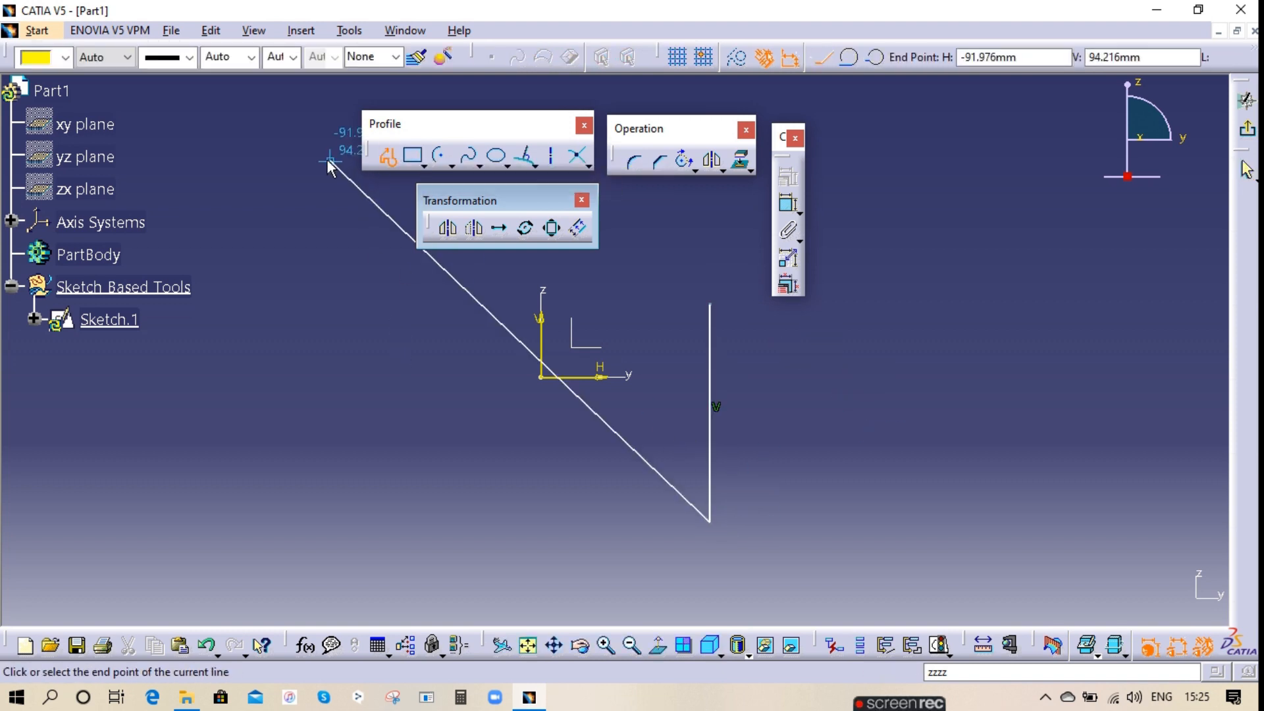
left_click(386, 161)
left_click_drag(716, 387, 656, 331)
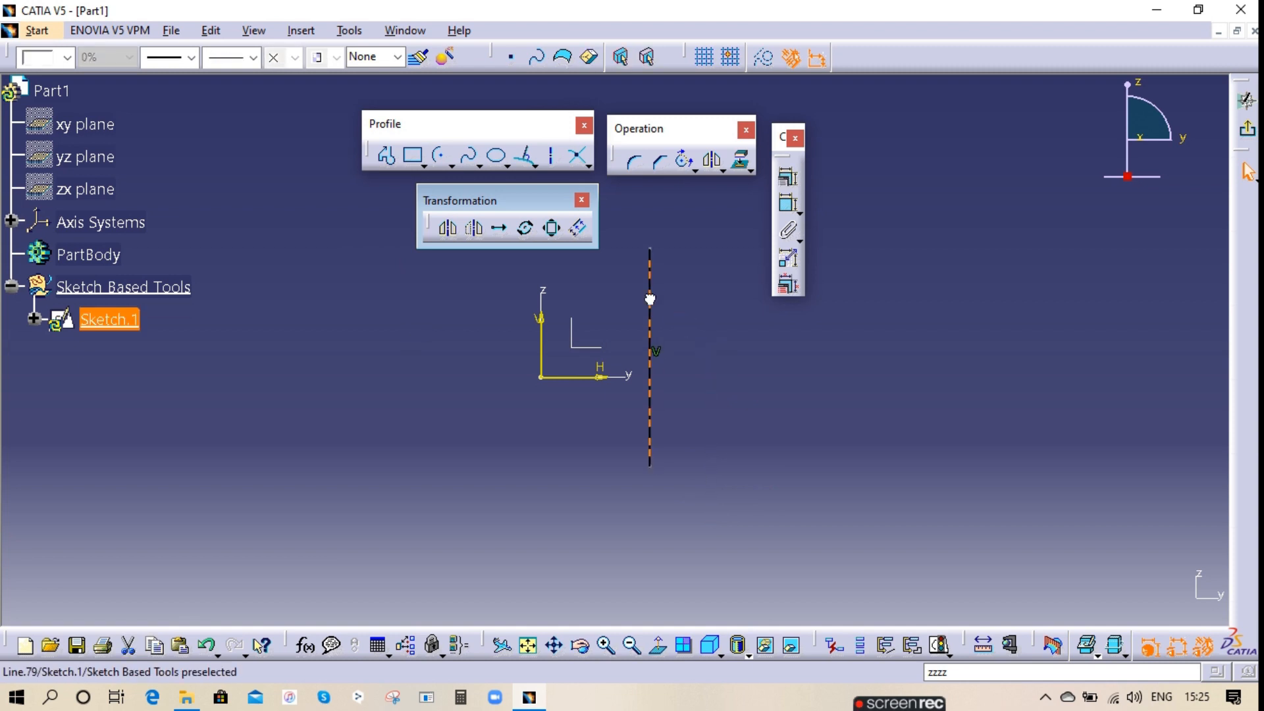
left_click(715, 310)
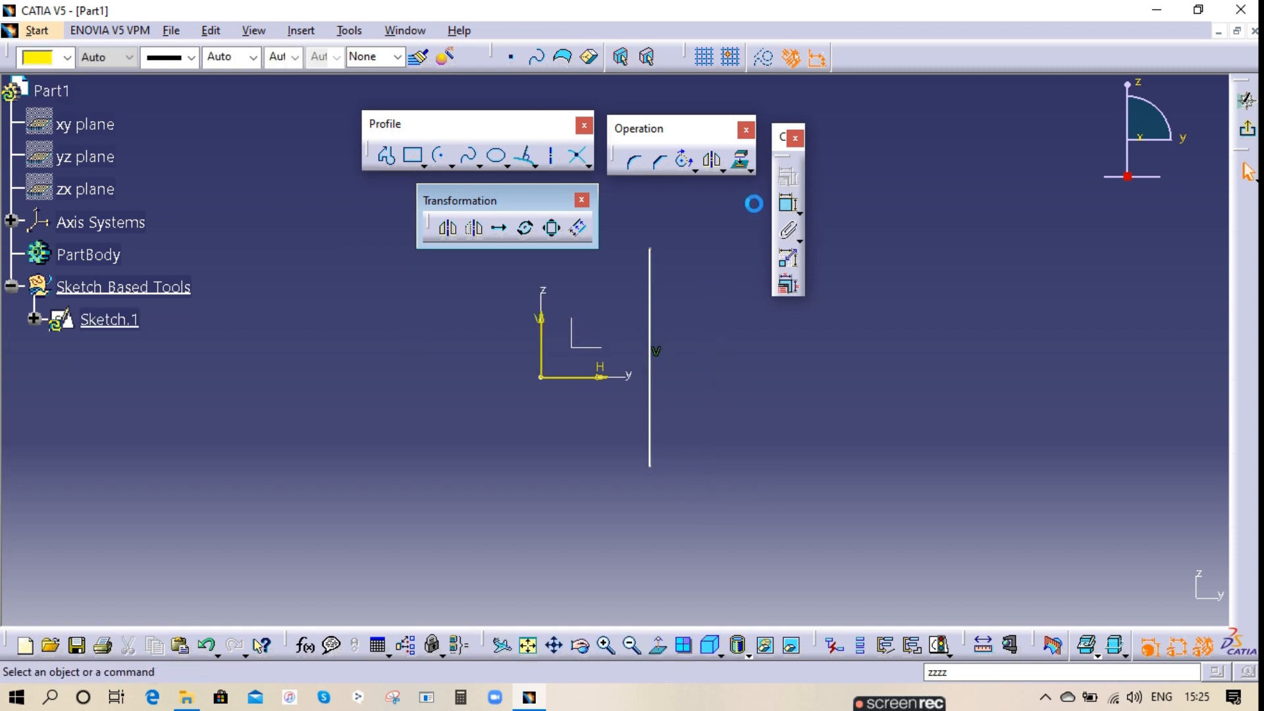
- Dimension the vertical line's distance from the sketch's vertical axis and set it to 50 mm
left_click(788, 209)
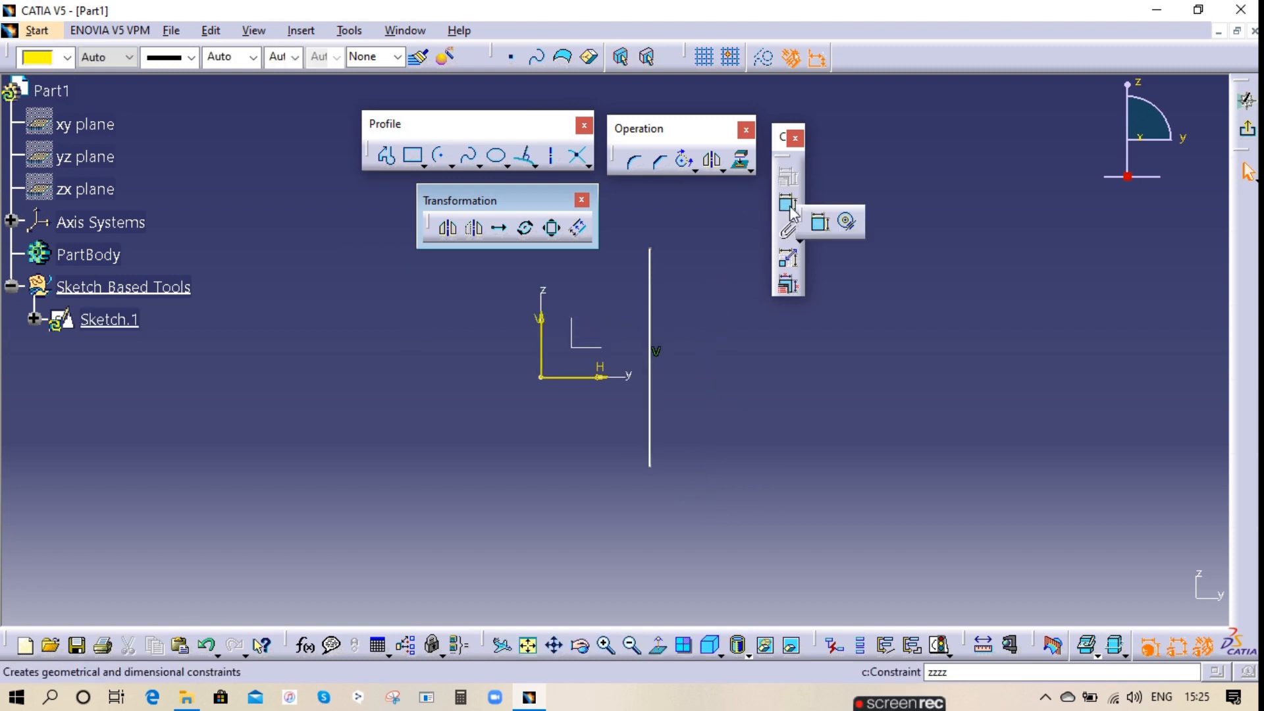
left_click(787, 204)
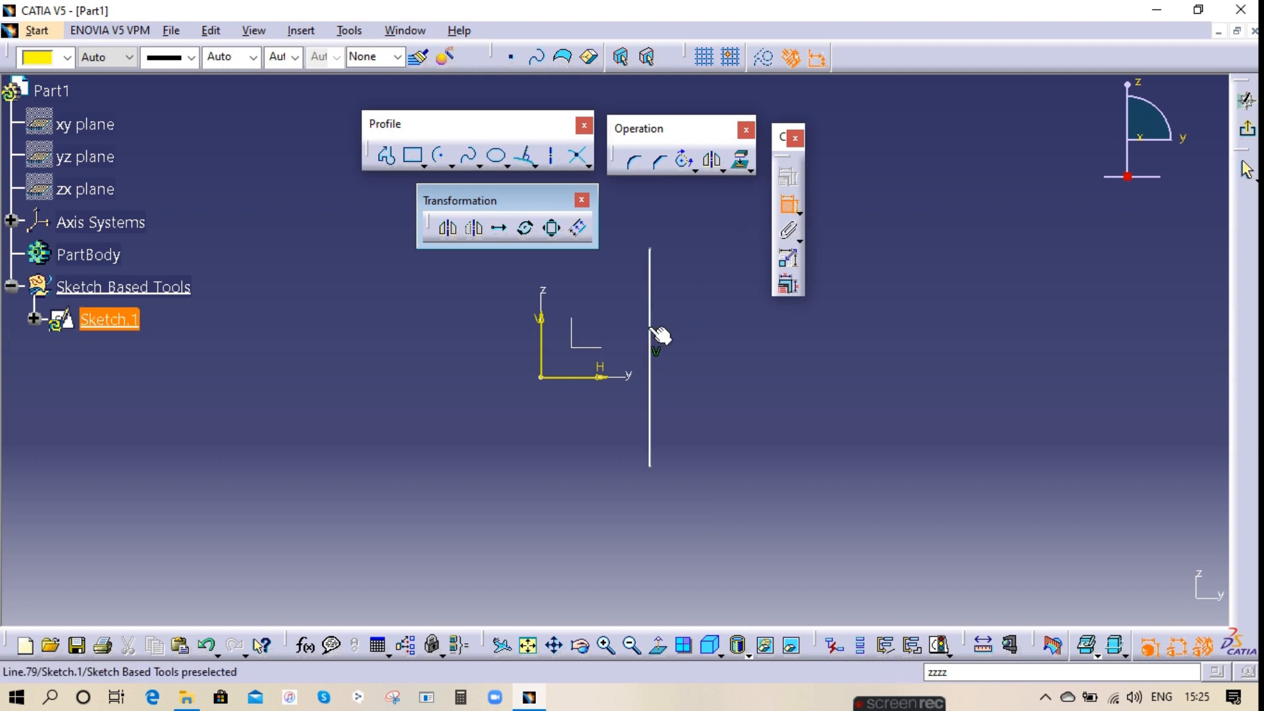
left_click(652, 333)
left_click(542, 359)
left_click(582, 456)
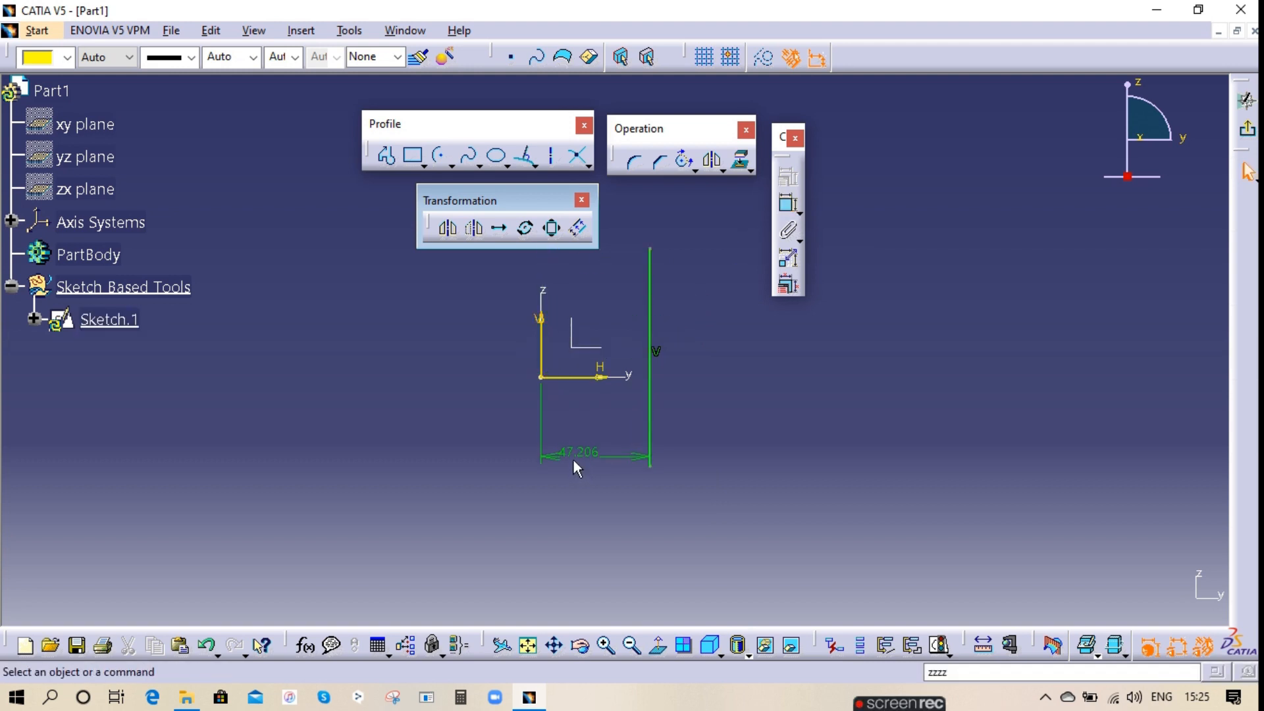
double_click(574, 460)
type("50")
key("Return")
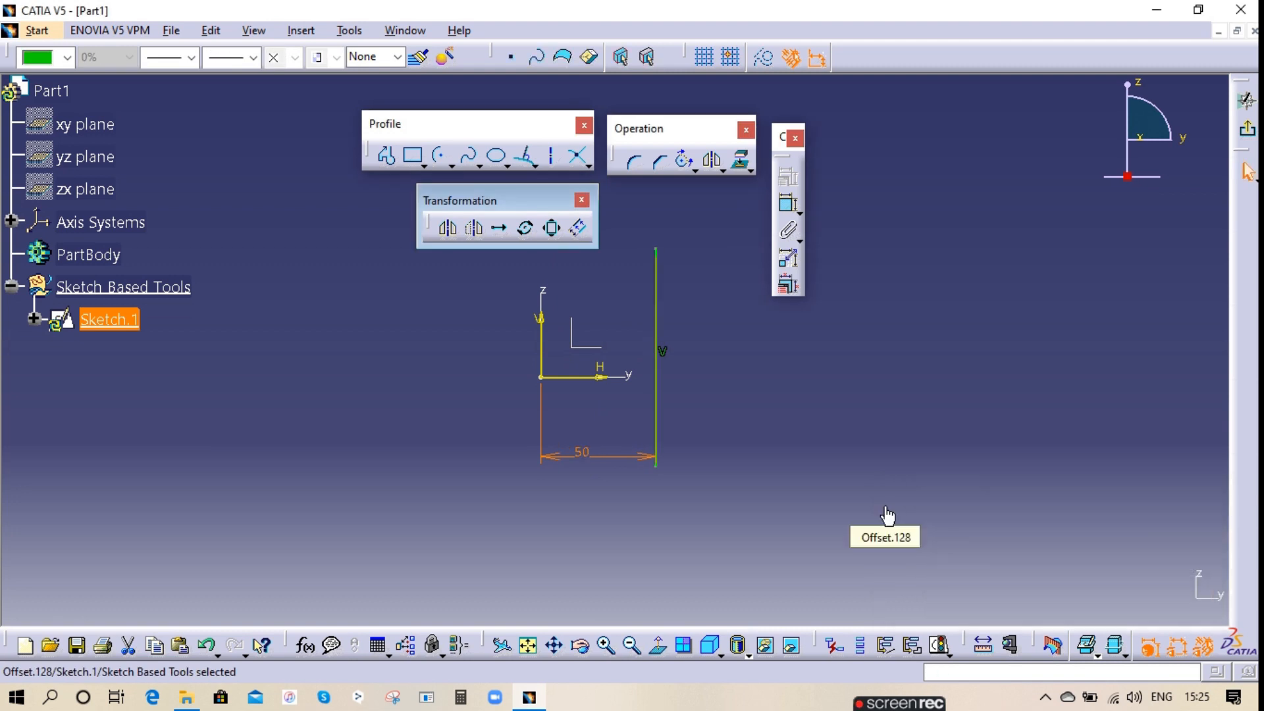
left_click(698, 448)
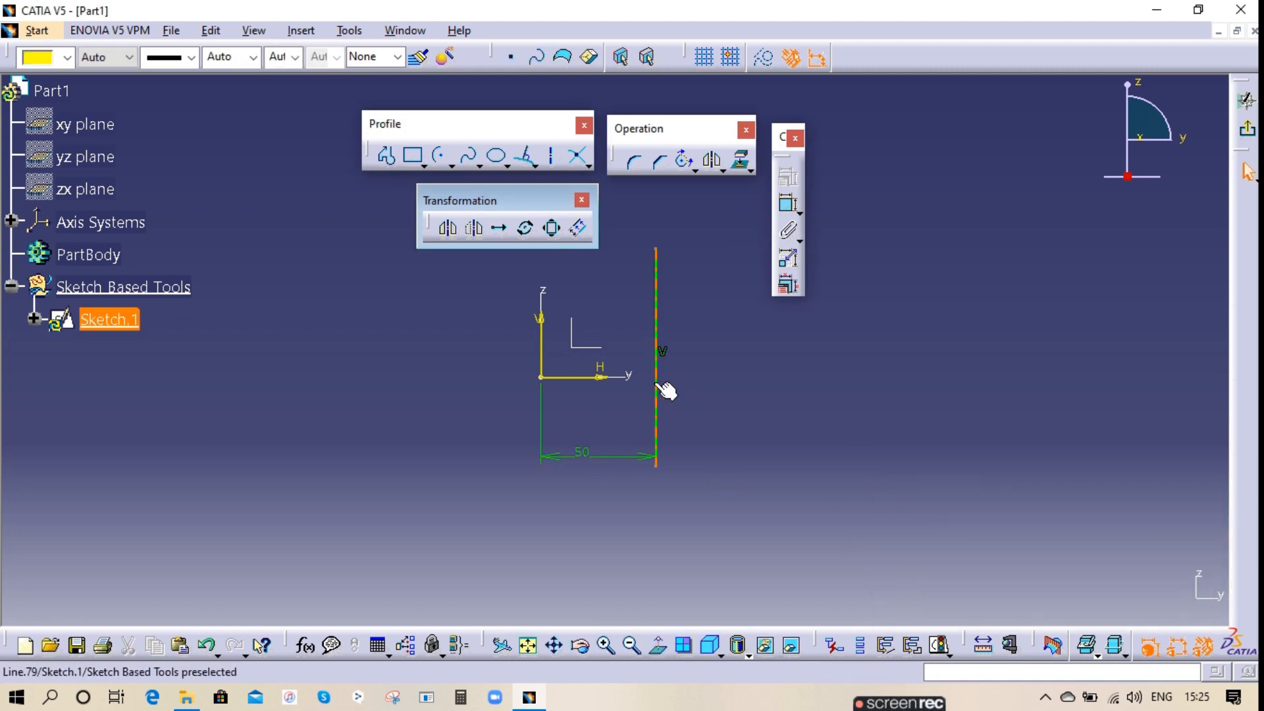
- Mirror the vertical line about the sketch's vertical axis
left_click(657, 387)
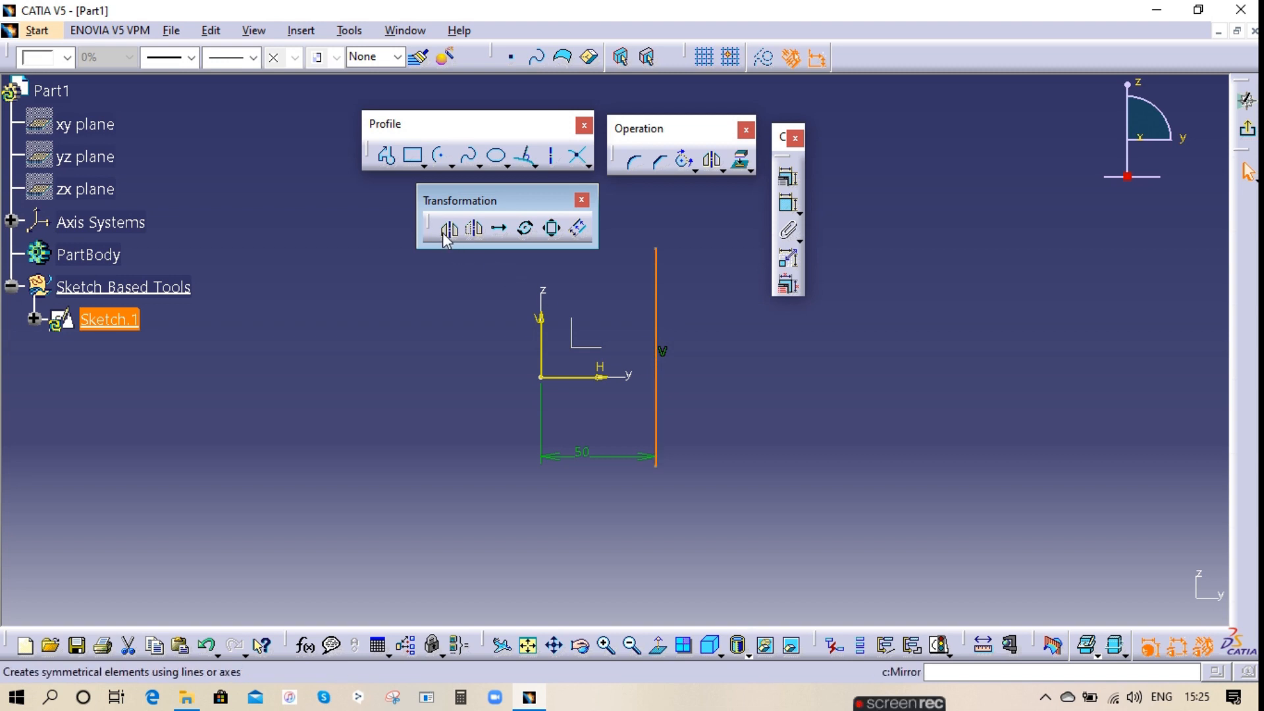
left_click(448, 231)
left_click(542, 346)
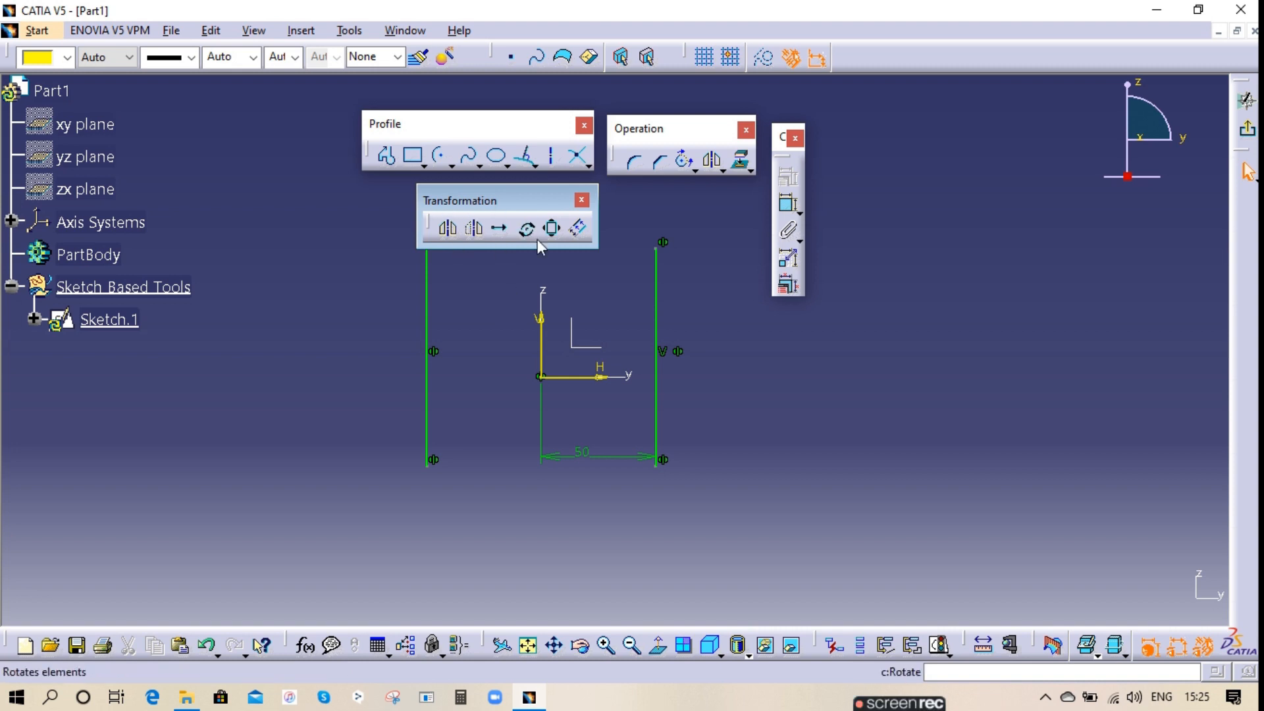
- Try to apply Symmetry to the left line about the vertical axis, and delete the right vertical line
left_click(474, 230)
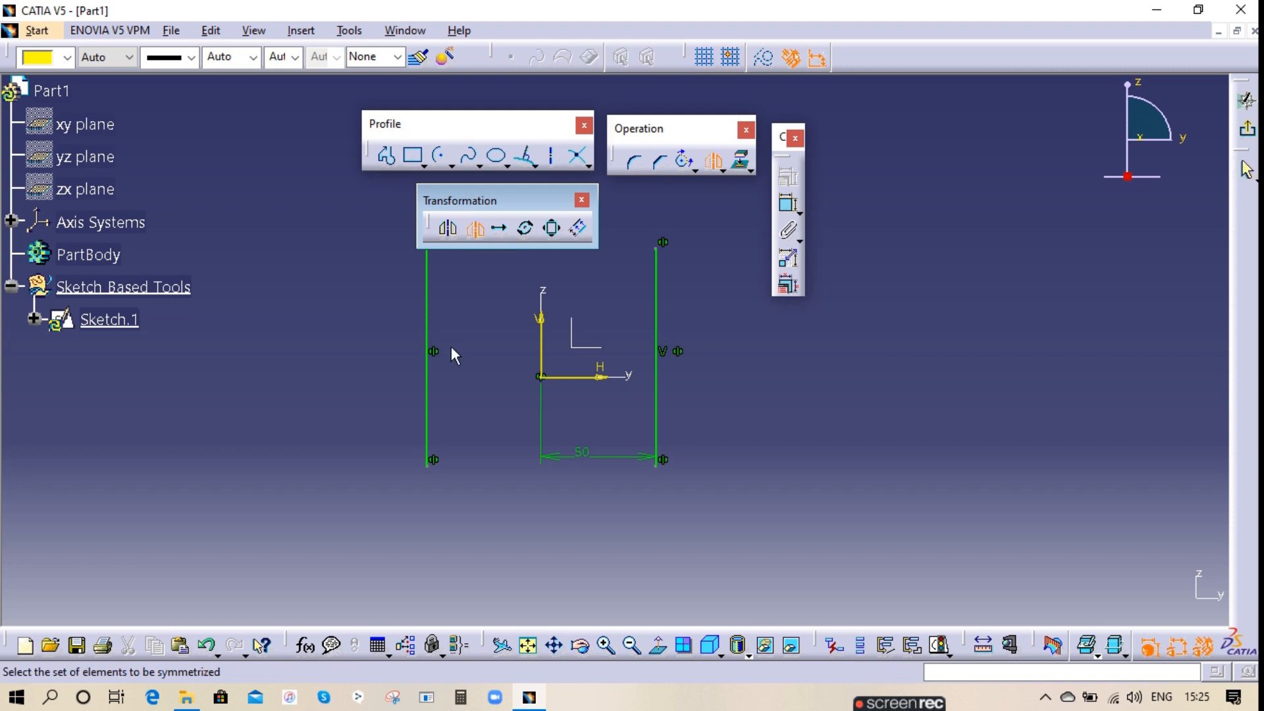
left_click(437, 306)
left_click(540, 338)
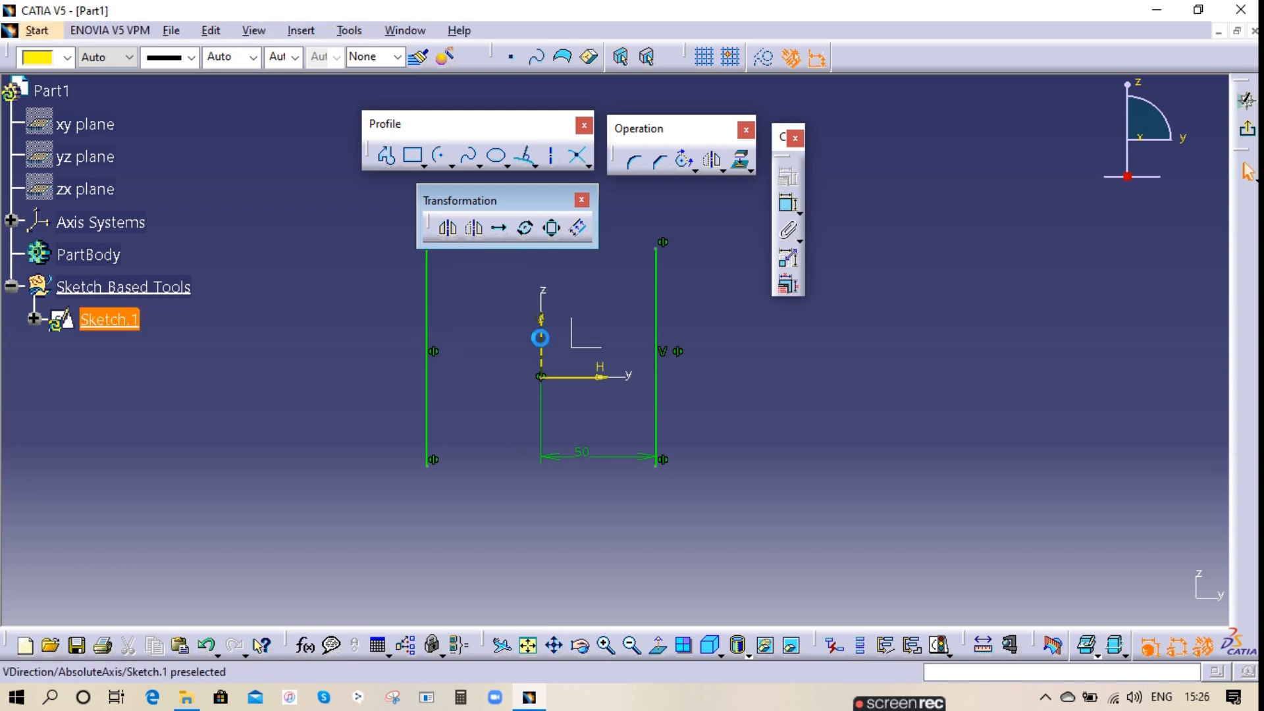
right_click(658, 261)
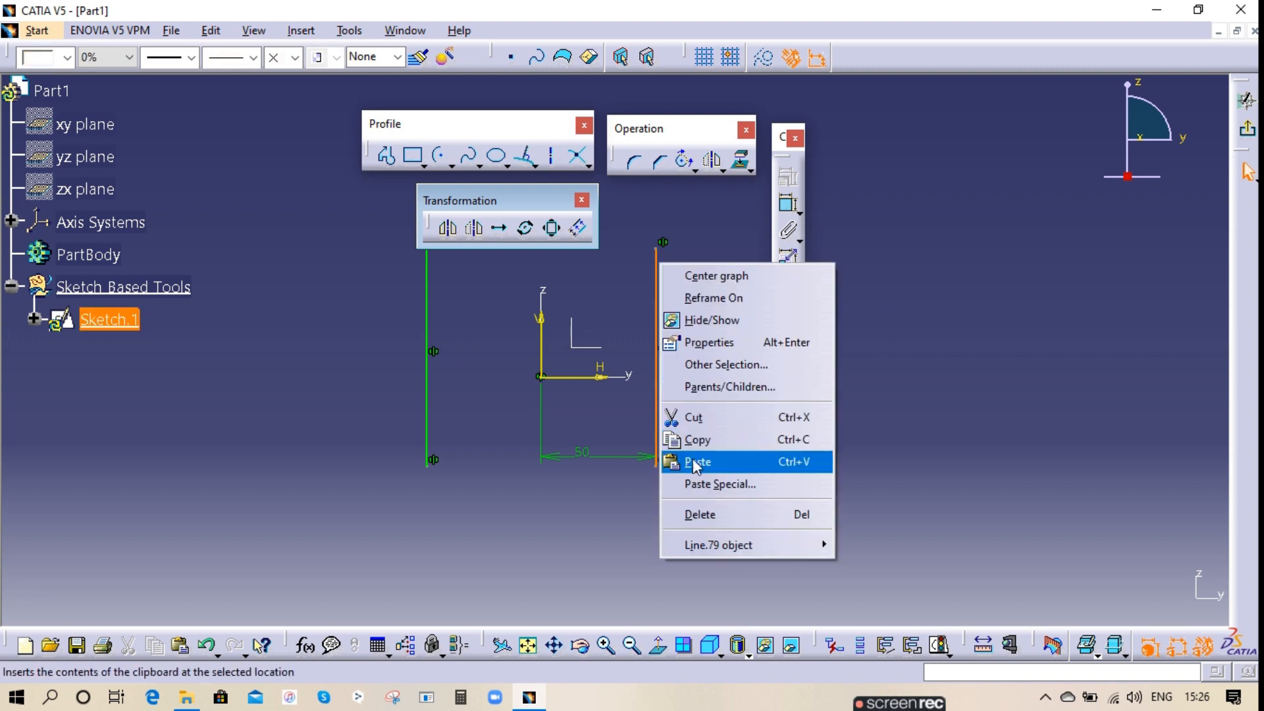
left_click(703, 516)
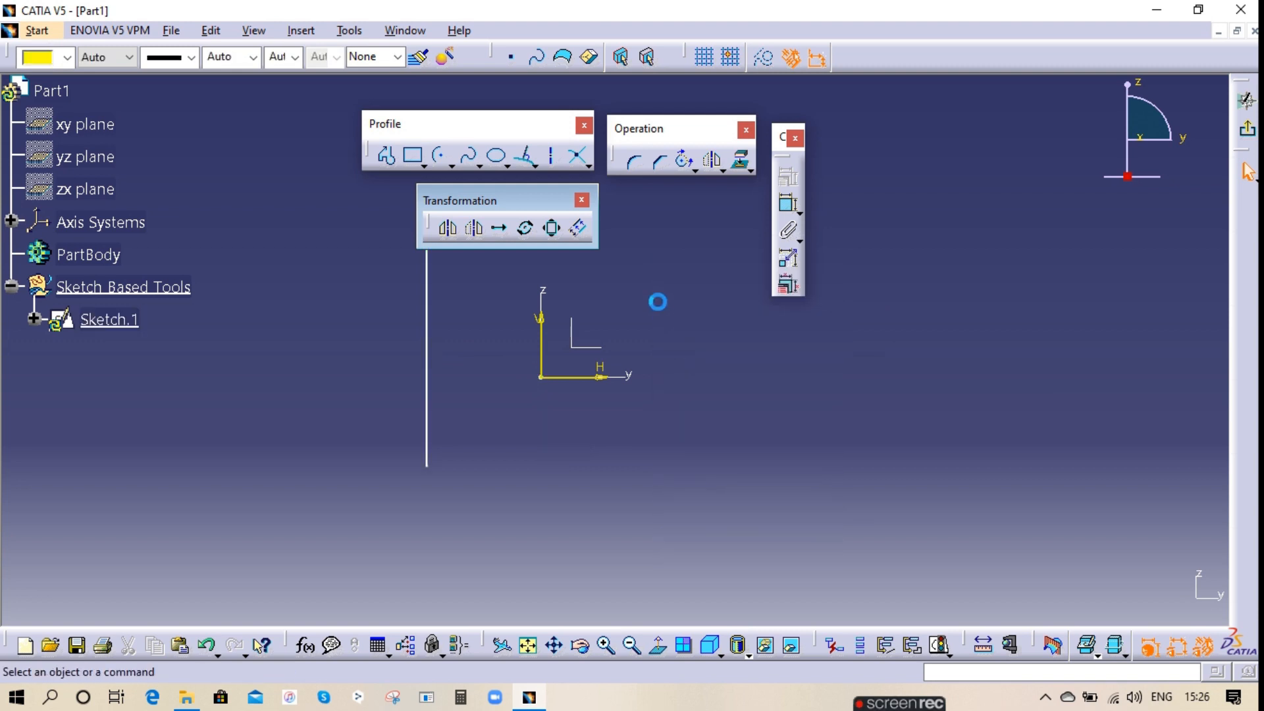
- Apply Symmetry to the left vertical line about the sketch's vertical axis
left_click(473, 228)
left_click(426, 312)
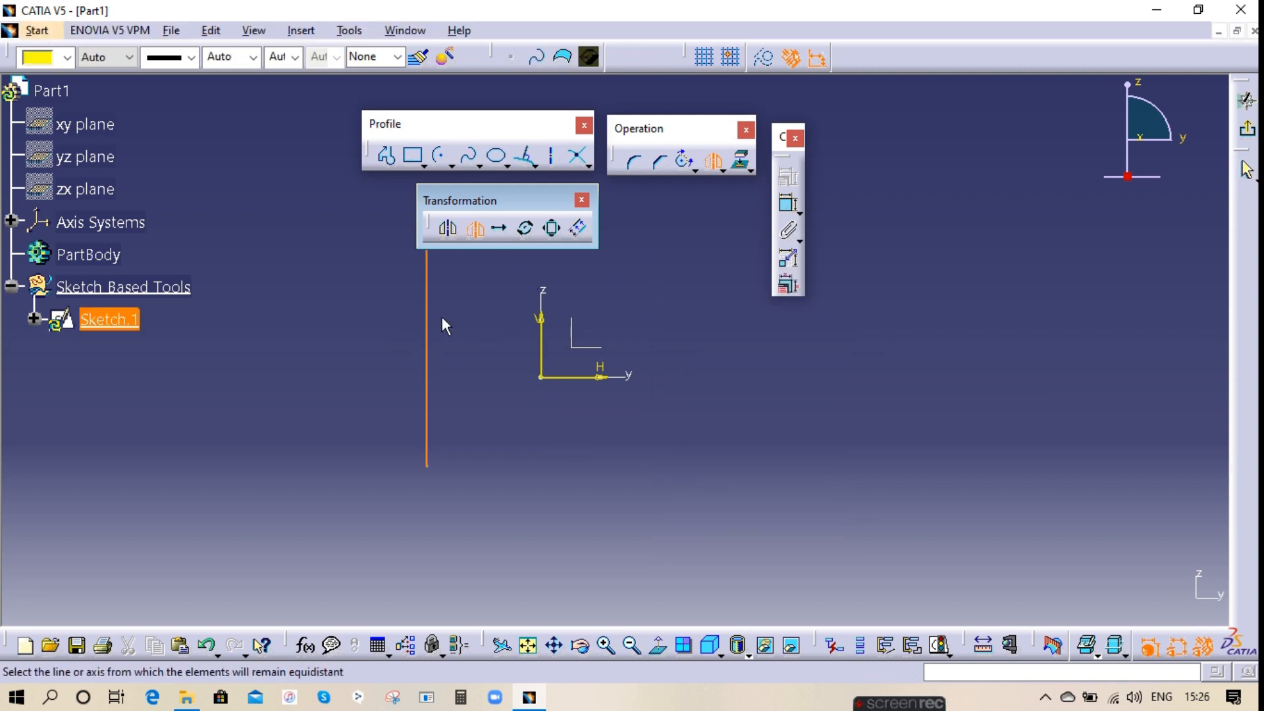
left_click(542, 344)
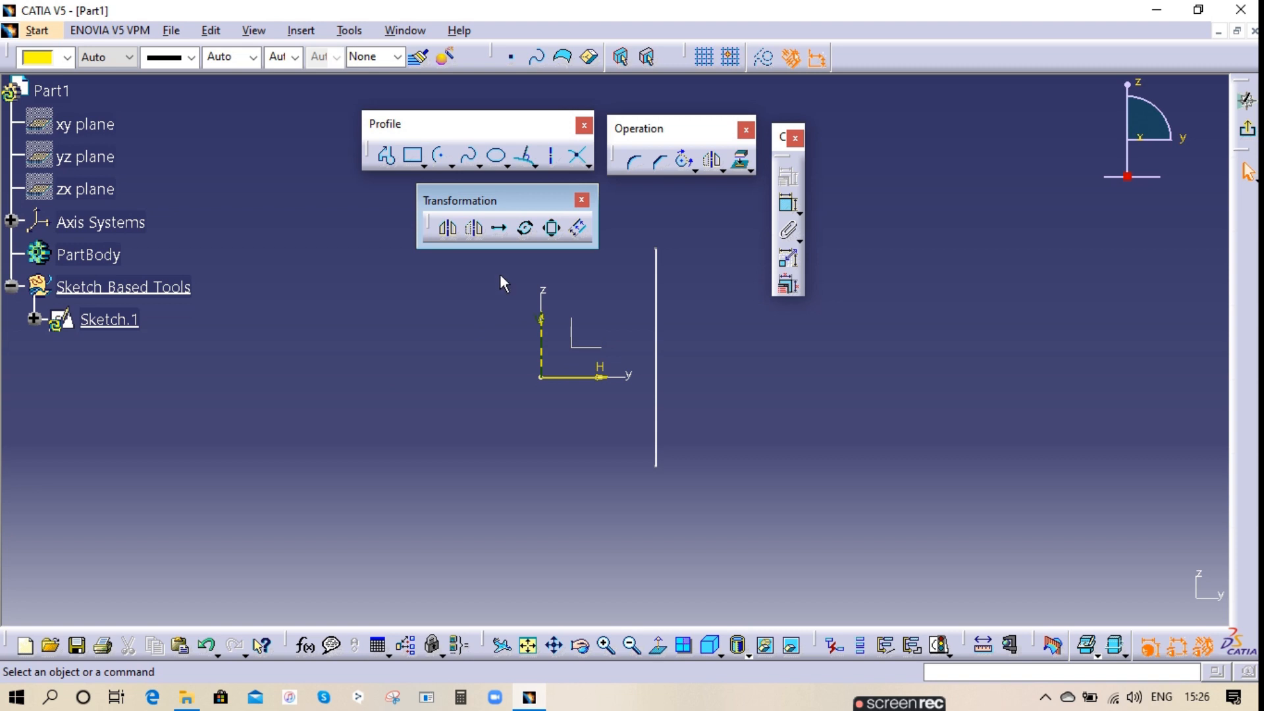
- Translate the vertical line with duplicate mode on and 5 instances, spacing the copies diagonally down and to the left of the original
left_click(499, 230)
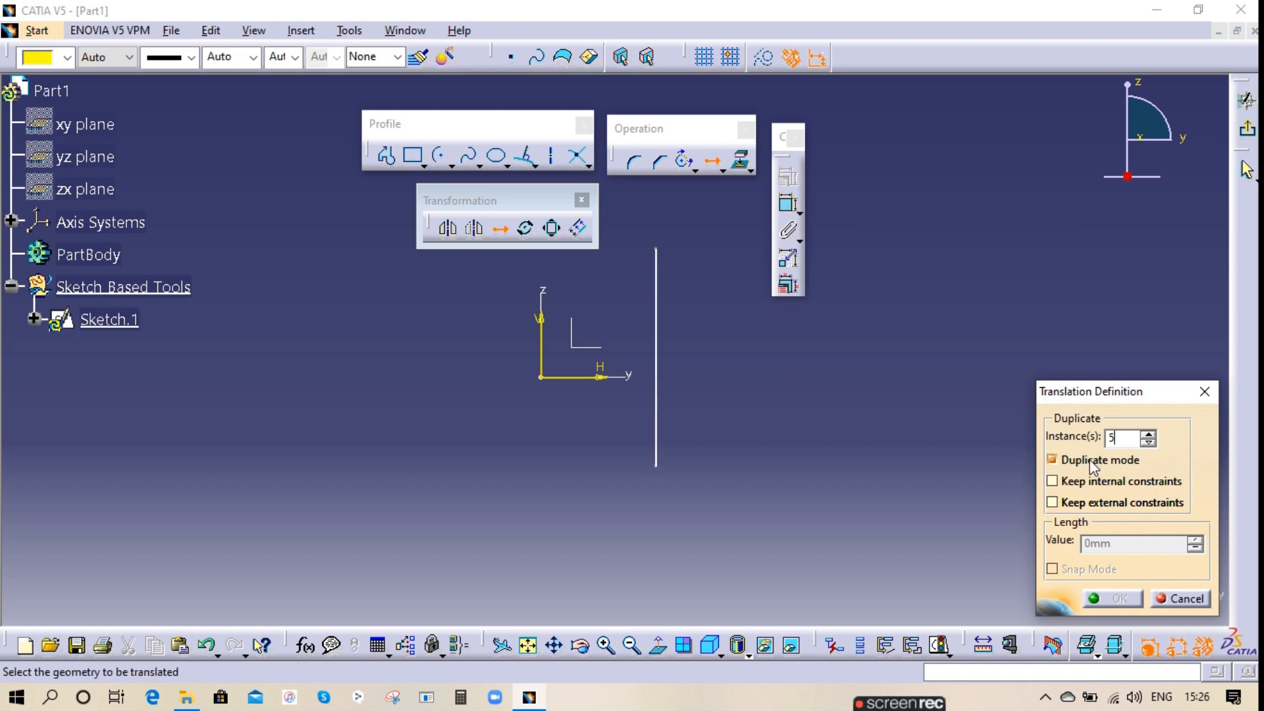
left_click(658, 332)
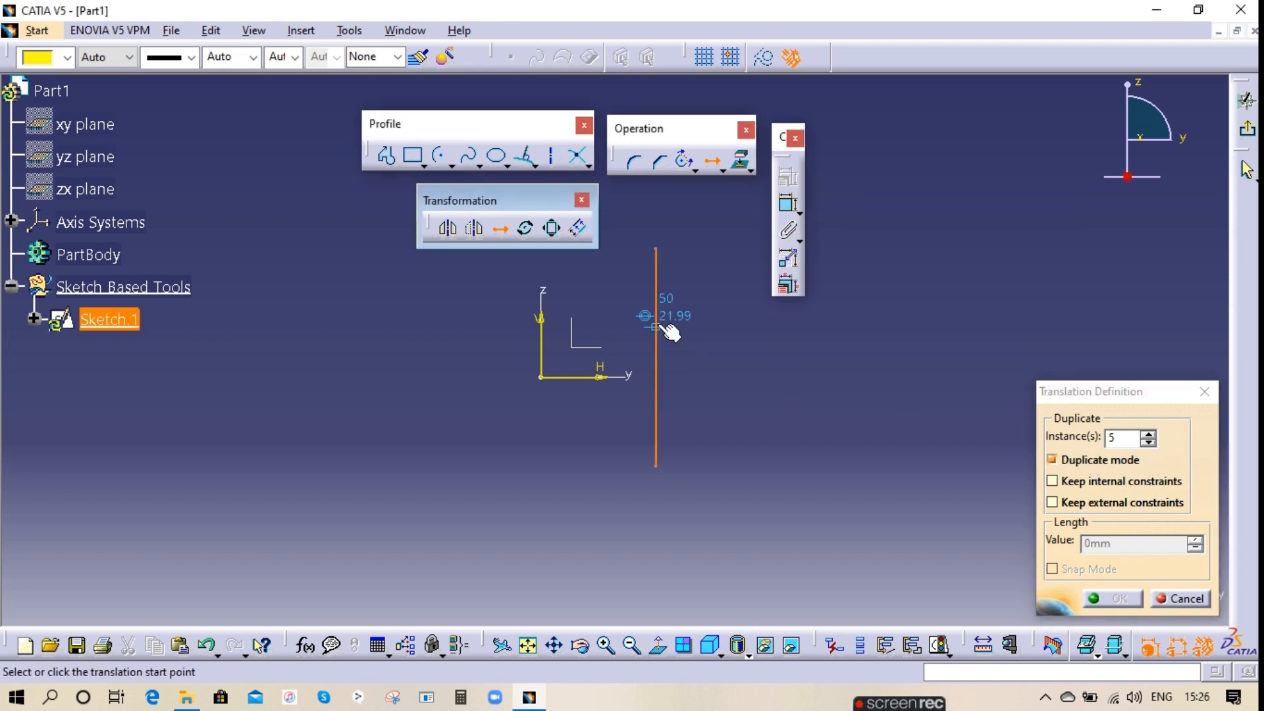
left_click(492, 340)
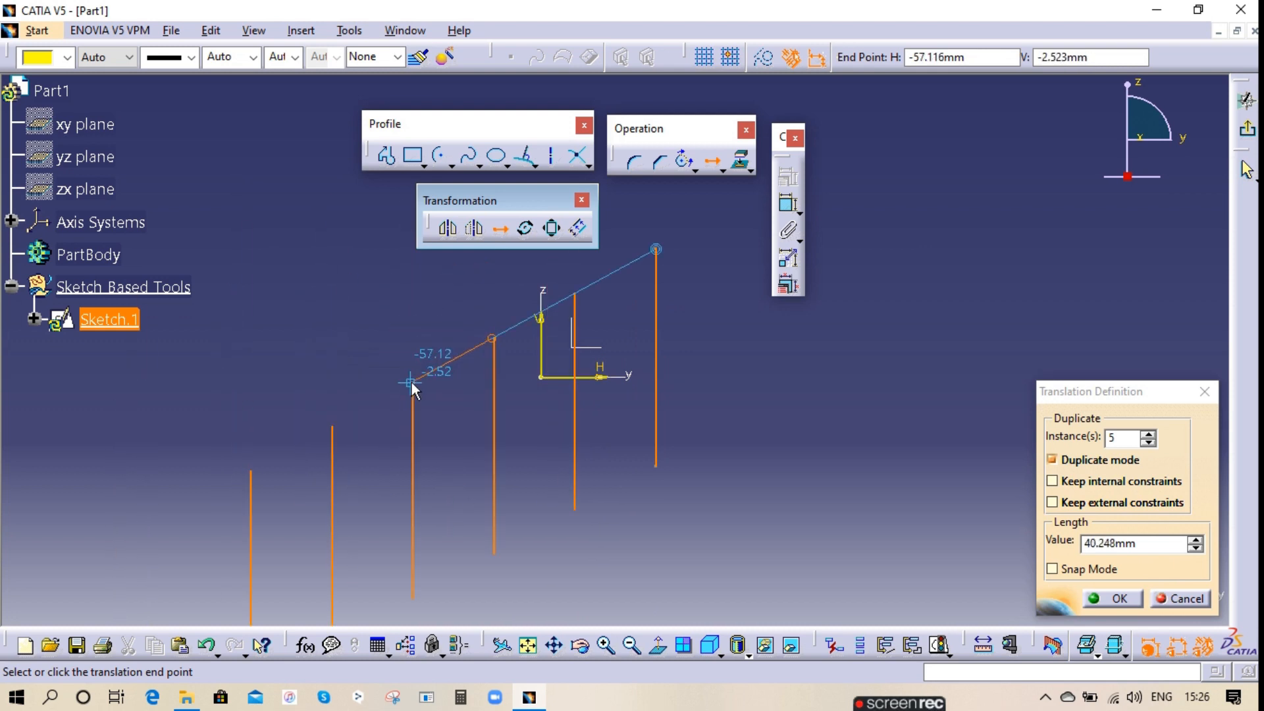
left_click(411, 381)
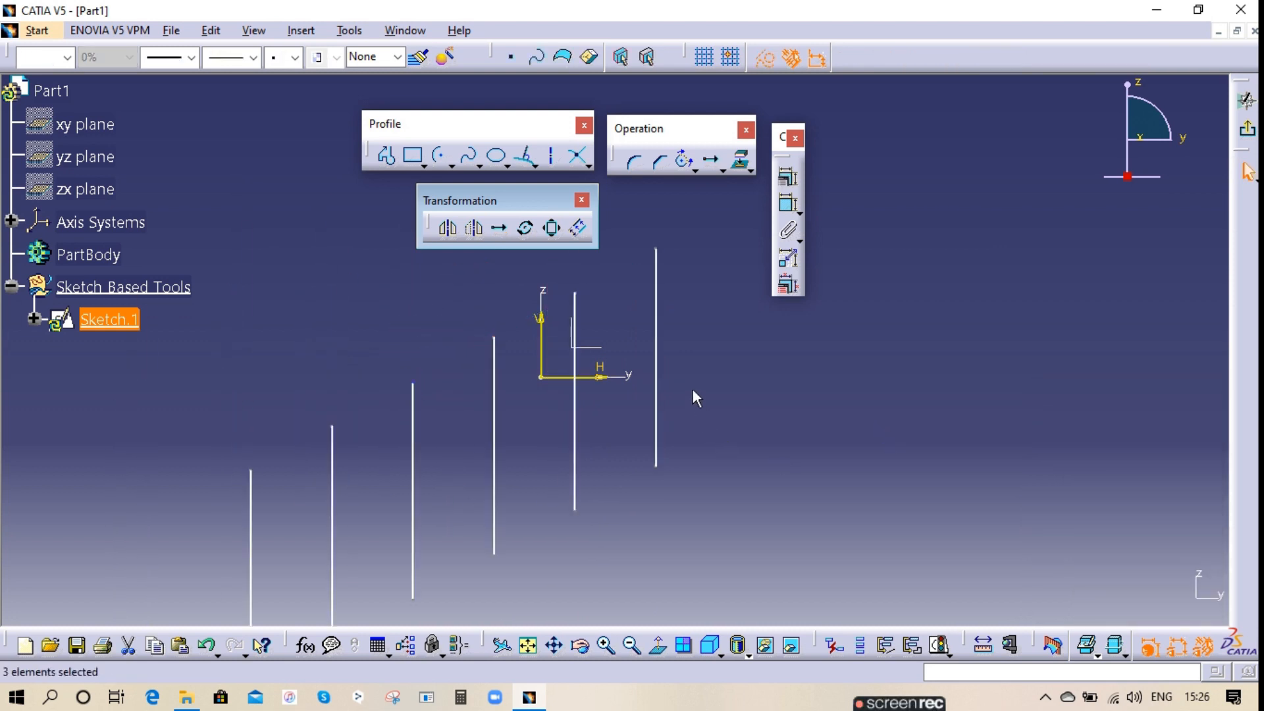
- Try a horizontal constraint on the rightmost vertical line, and undo it
right_click(657, 294)
mouse_move(756, 574)
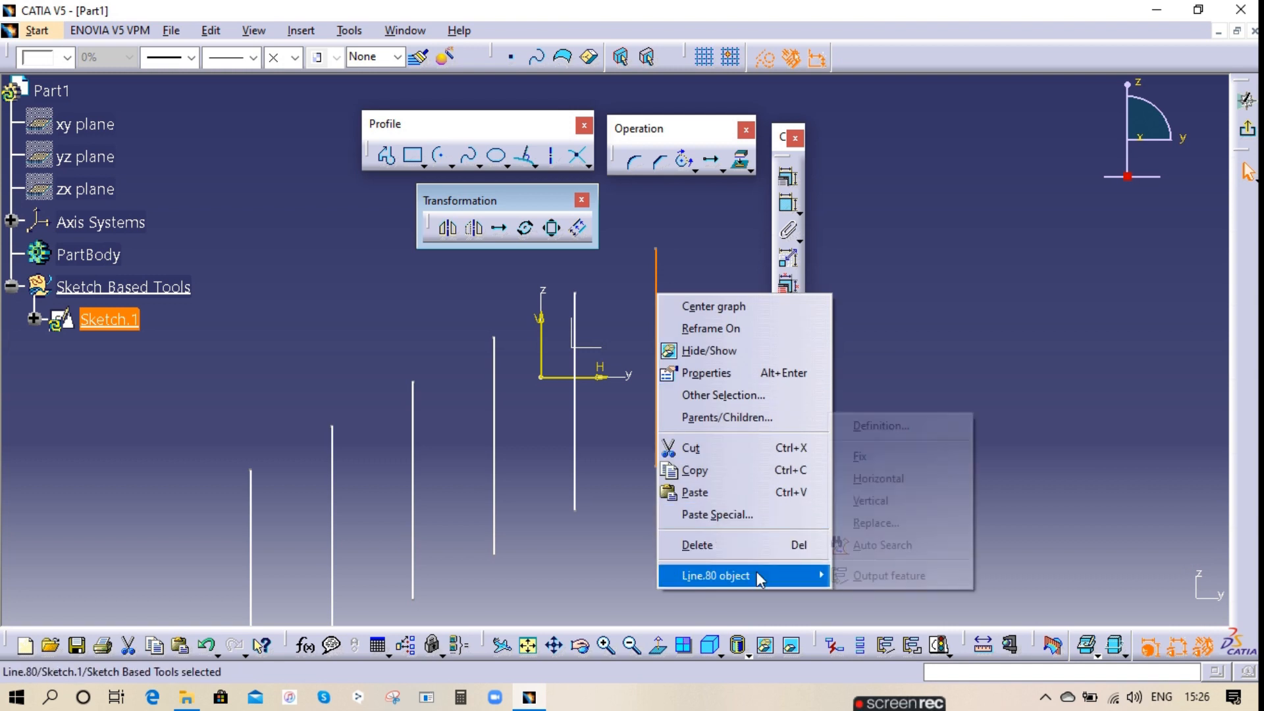
left_click(898, 532)
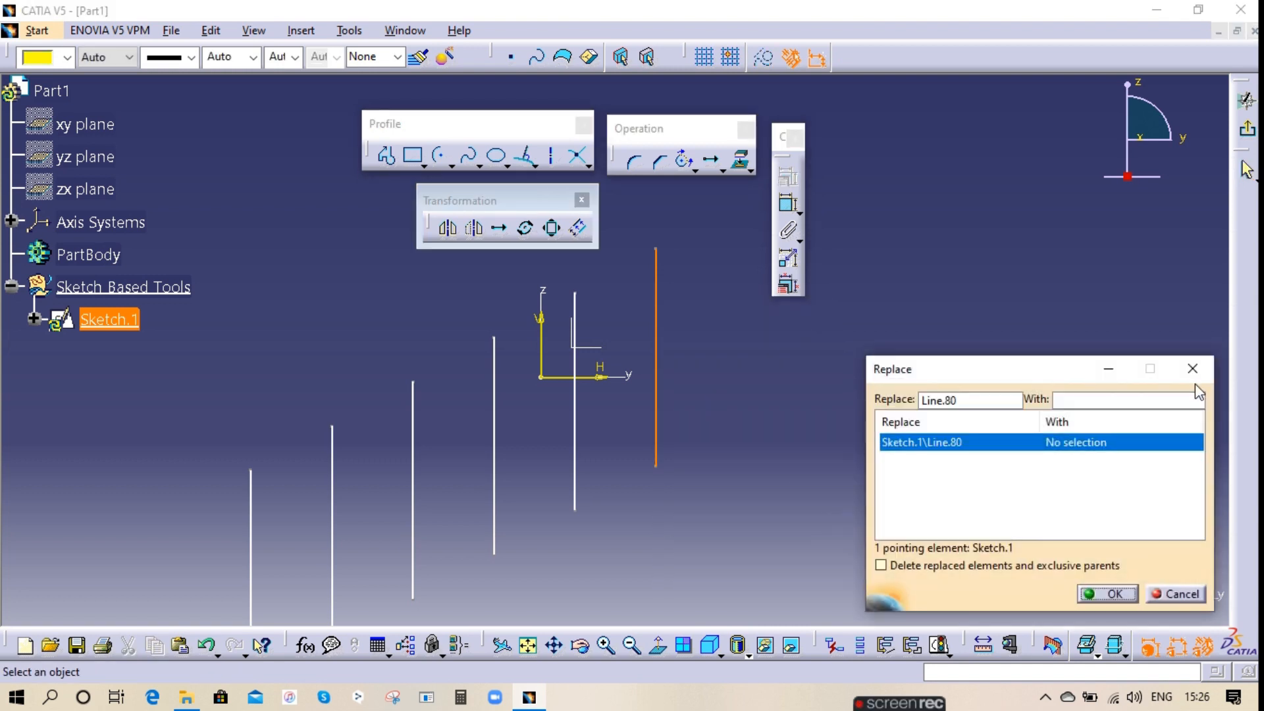
left_click(1193, 369)
right_click(655, 292)
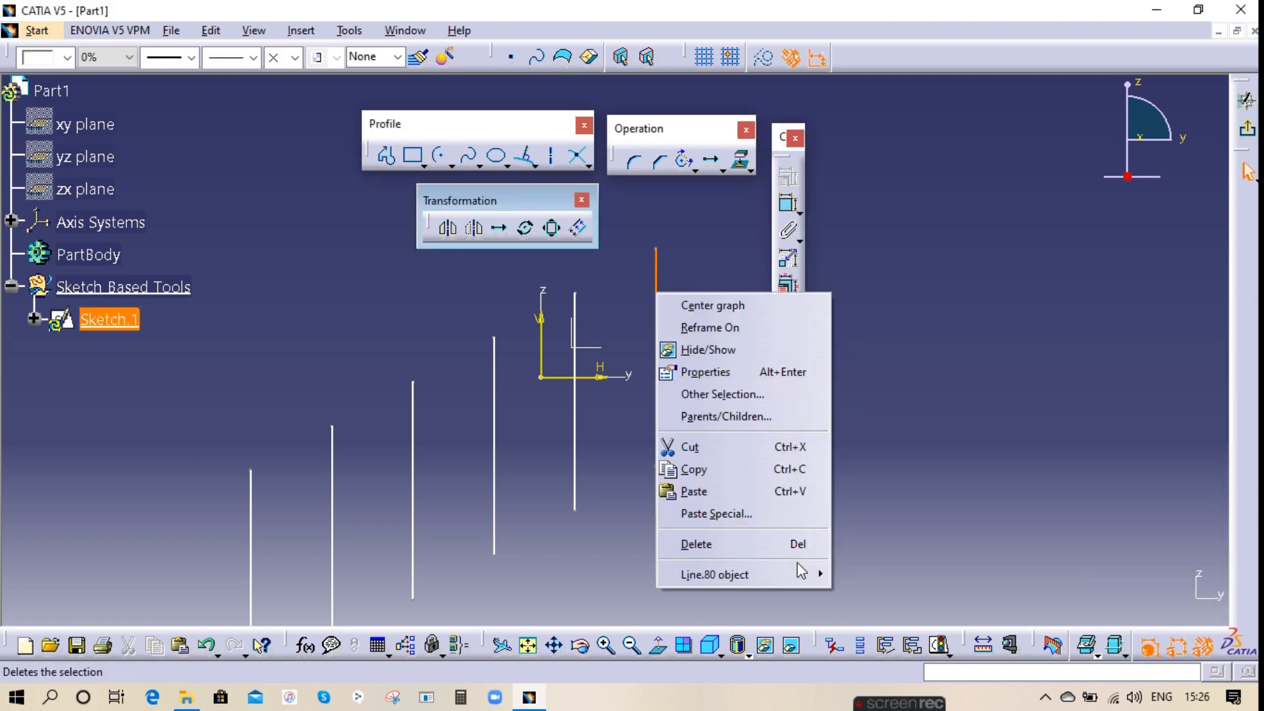
mouse_move(804, 573)
left_click(877, 477)
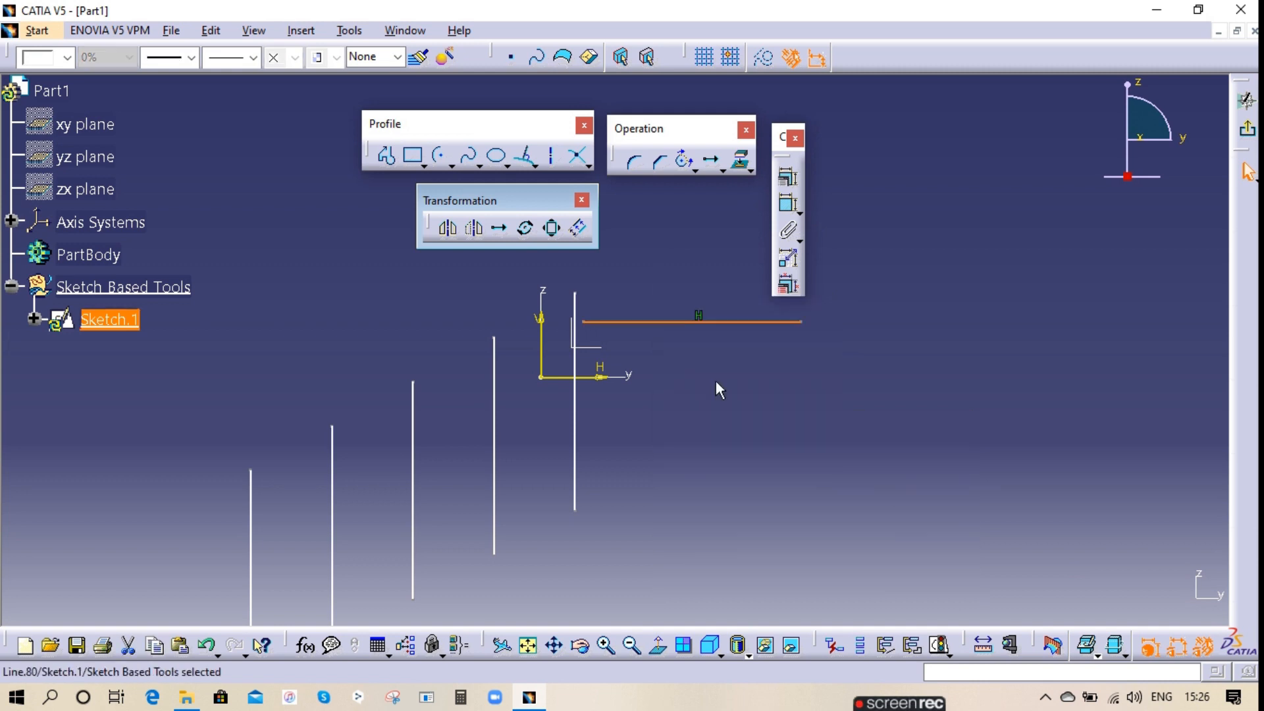
key("ctrl+z")
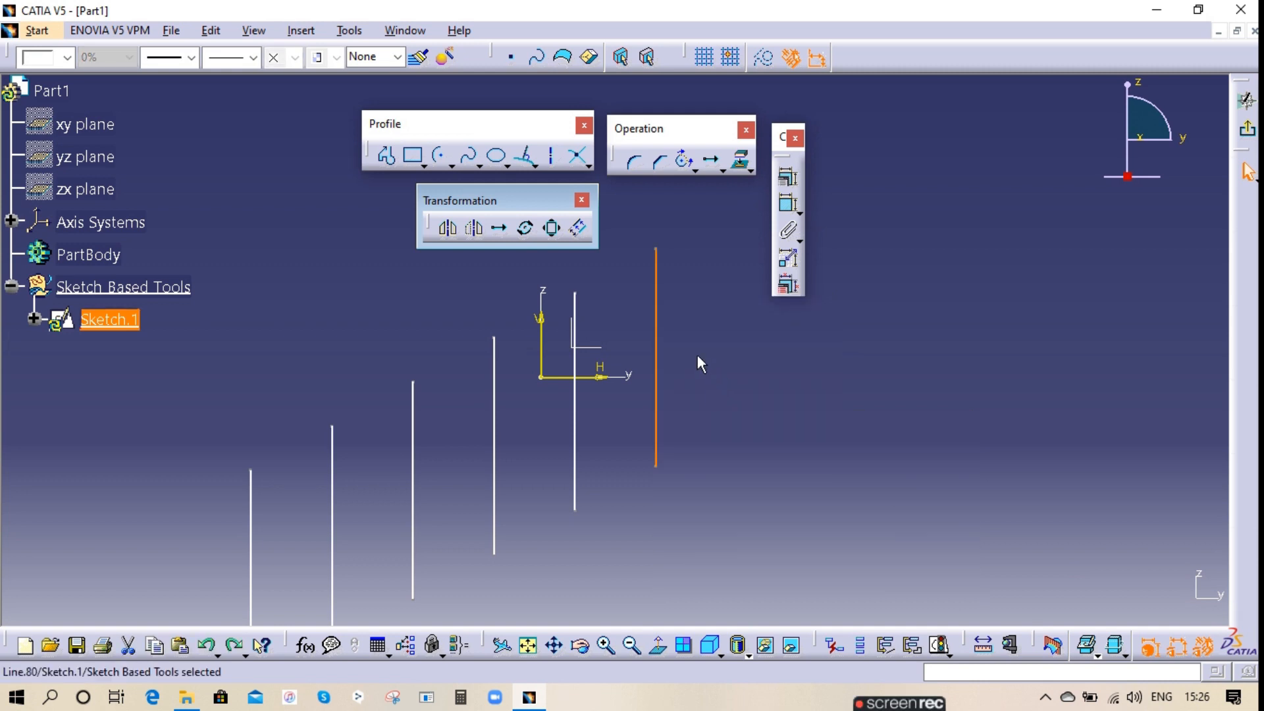
- Delete the original vertical line and all five translated copies from the sketch
right_click(657, 302)
mouse_move(736, 581)
left_click(883, 552)
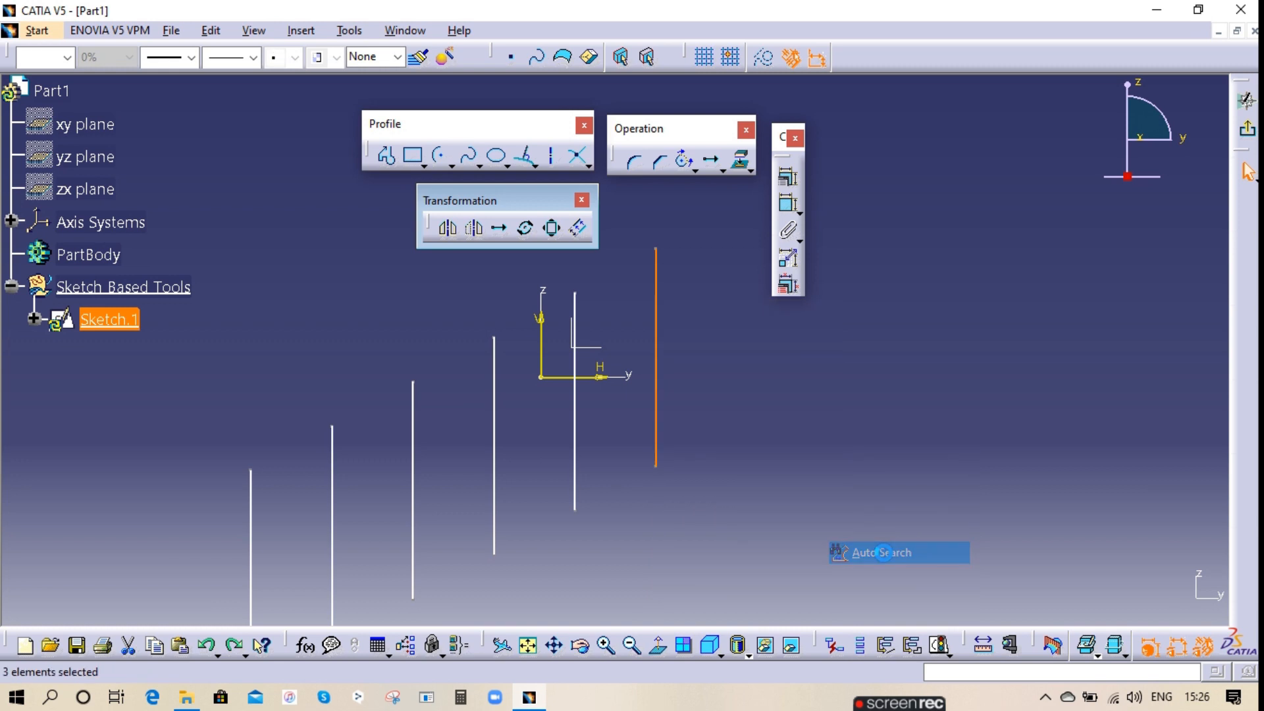
key("Delete")
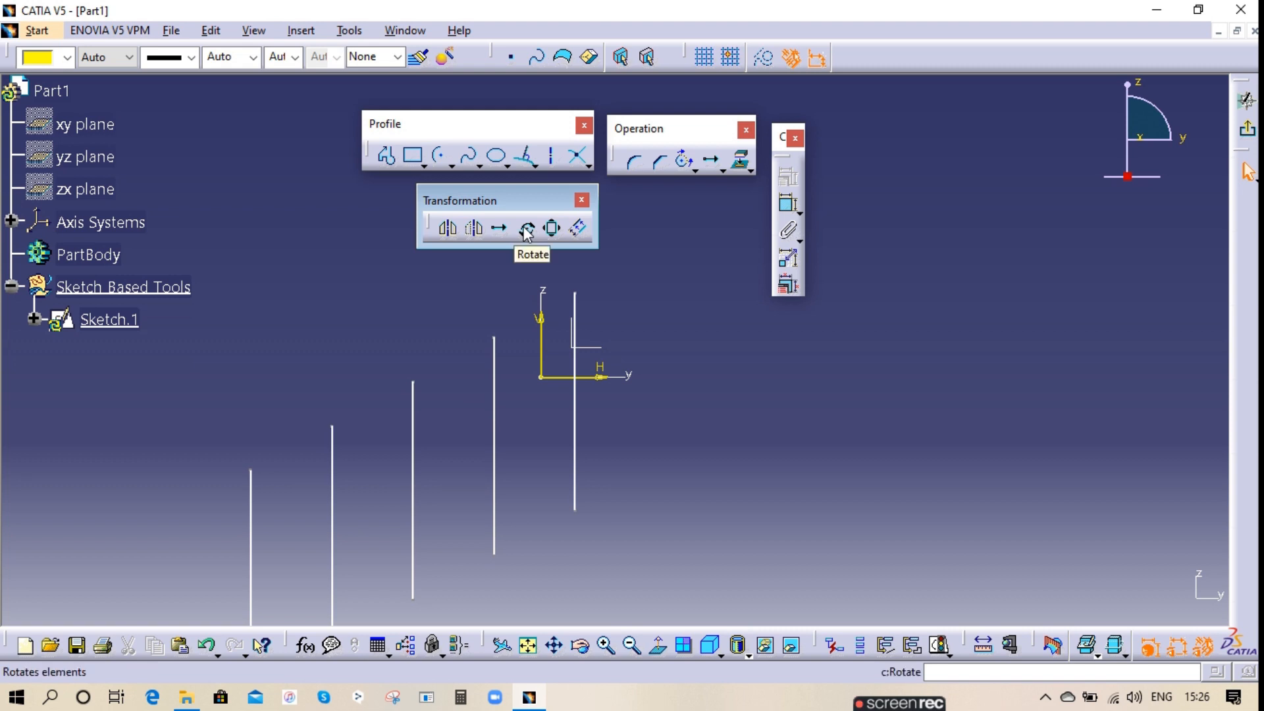
right_click(580, 424)
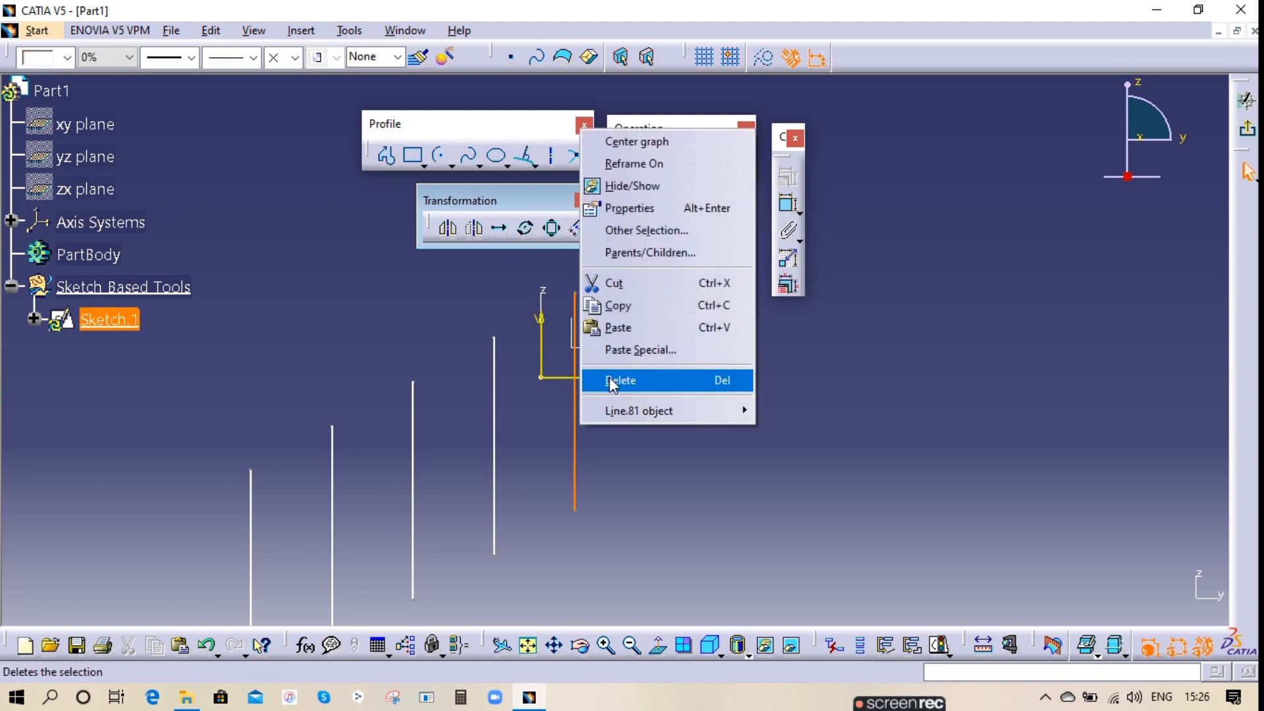
left_click(612, 377)
right_click(495, 403)
left_click(535, 350)
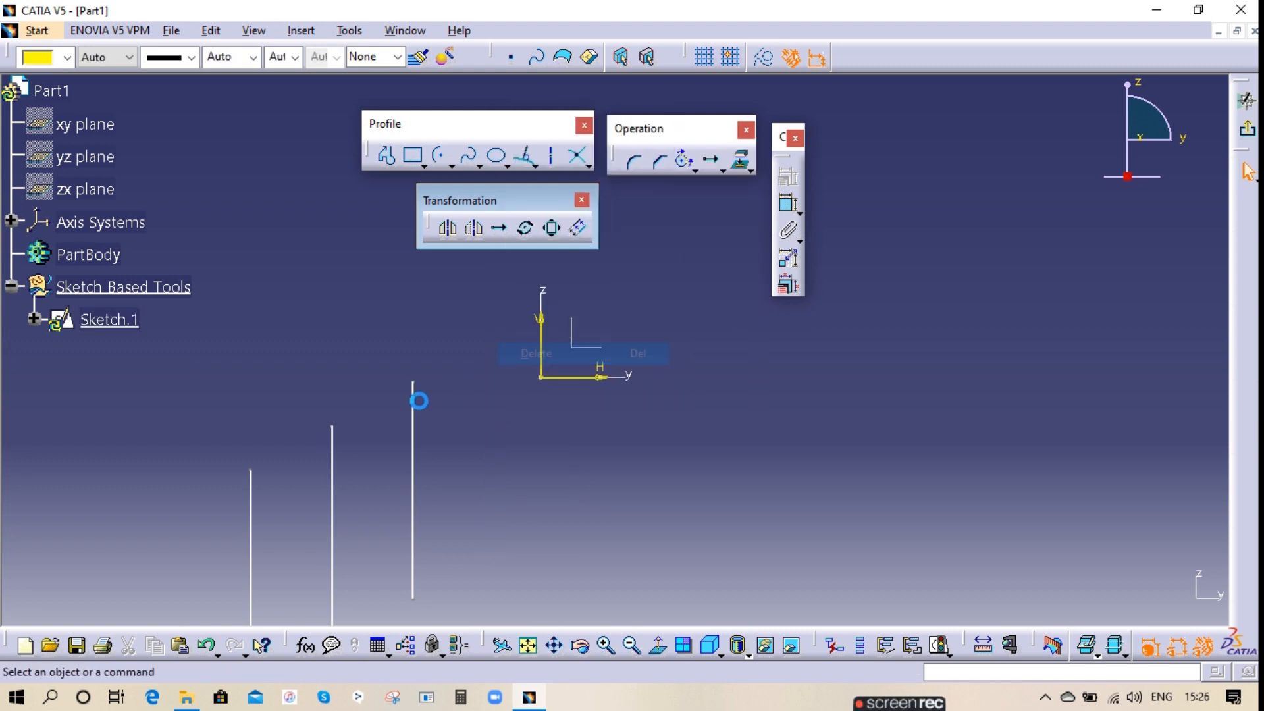
right_click(415, 411)
left_click(441, 365)
right_click(333, 438)
left_click(357, 404)
right_click(252, 483)
left_click(293, 431)
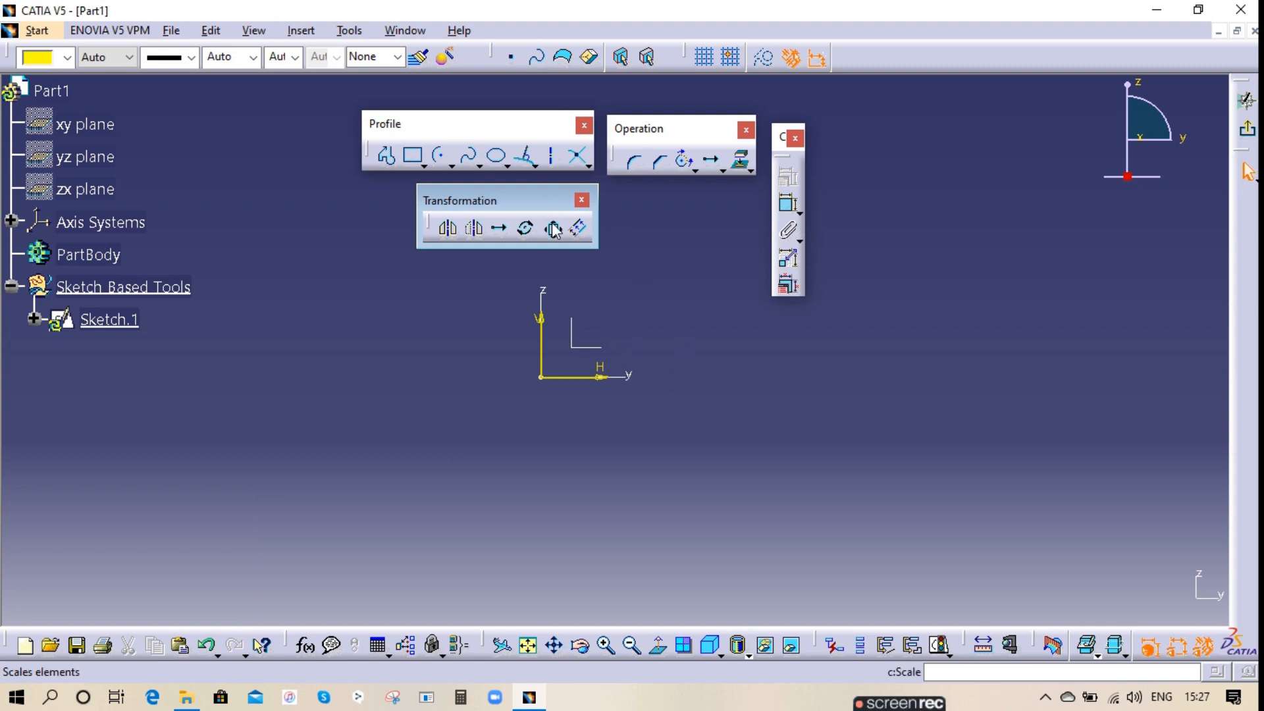
- Draw a nearly square rectangle below the sketch origin, extending slightly to both sides of the vertical axis
left_click(412, 156)
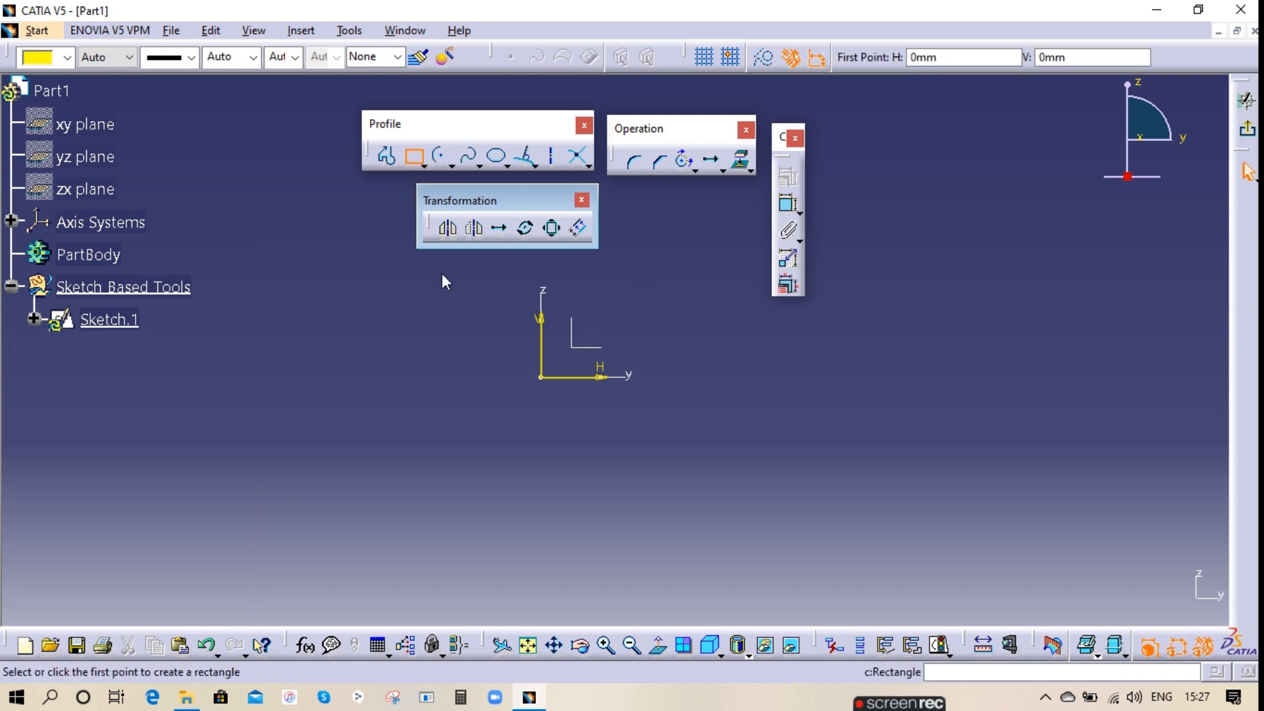
left_click(501, 465)
left_click(612, 572)
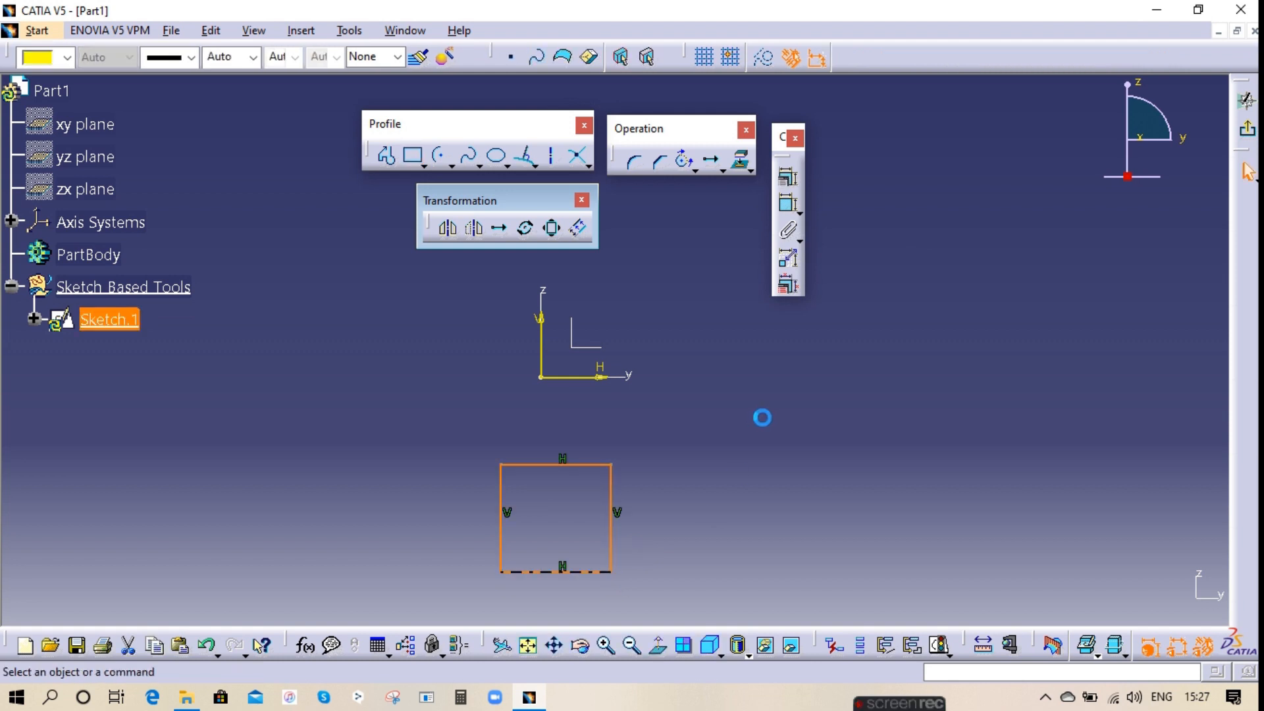
- Rotate the rectangle with 5 duplicated instances about a point on the horizontal axis about 21 mm from the origin, and undo the rotation
left_click(527, 231)
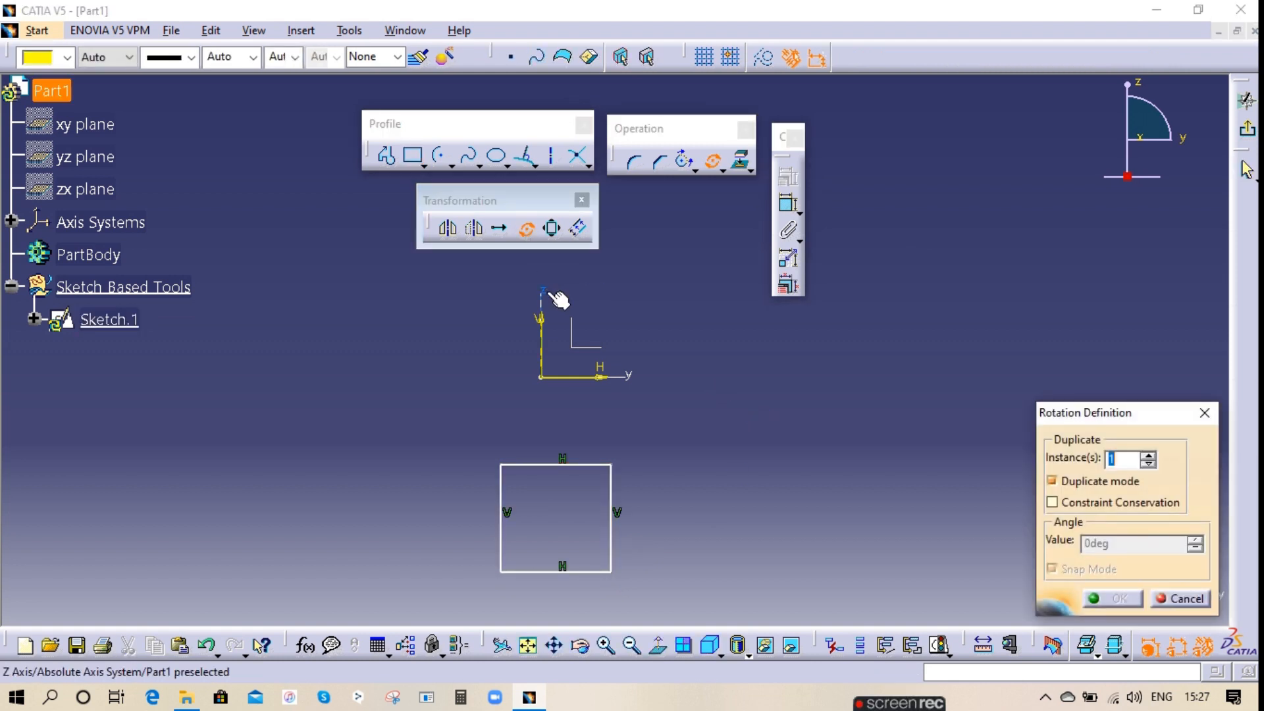
left_click_drag(663, 601, 454, 441)
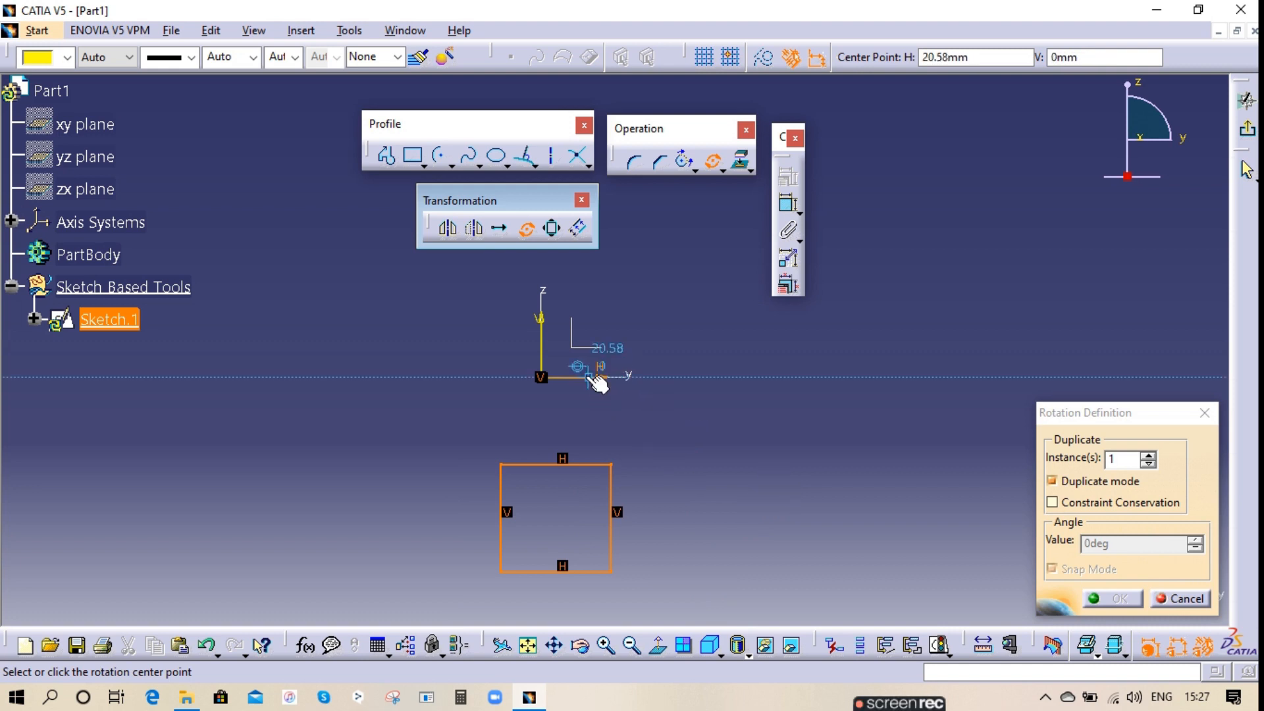
left_click(590, 377)
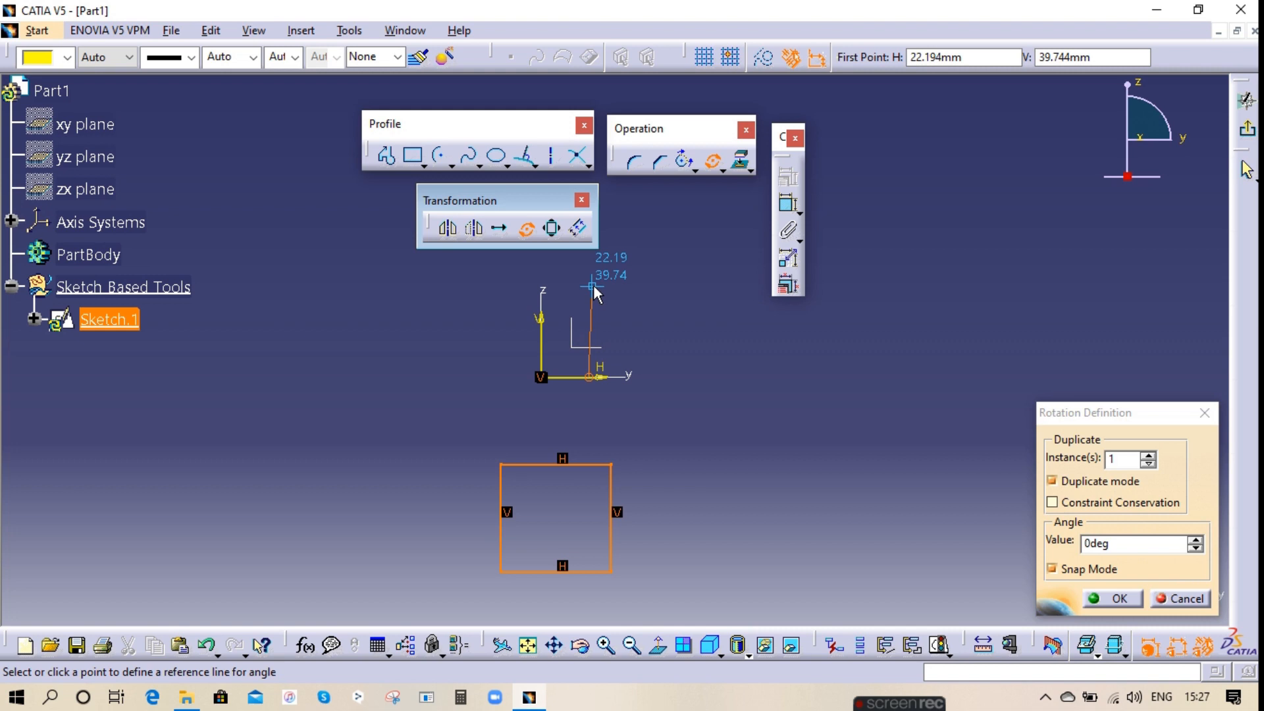
left_click(701, 335)
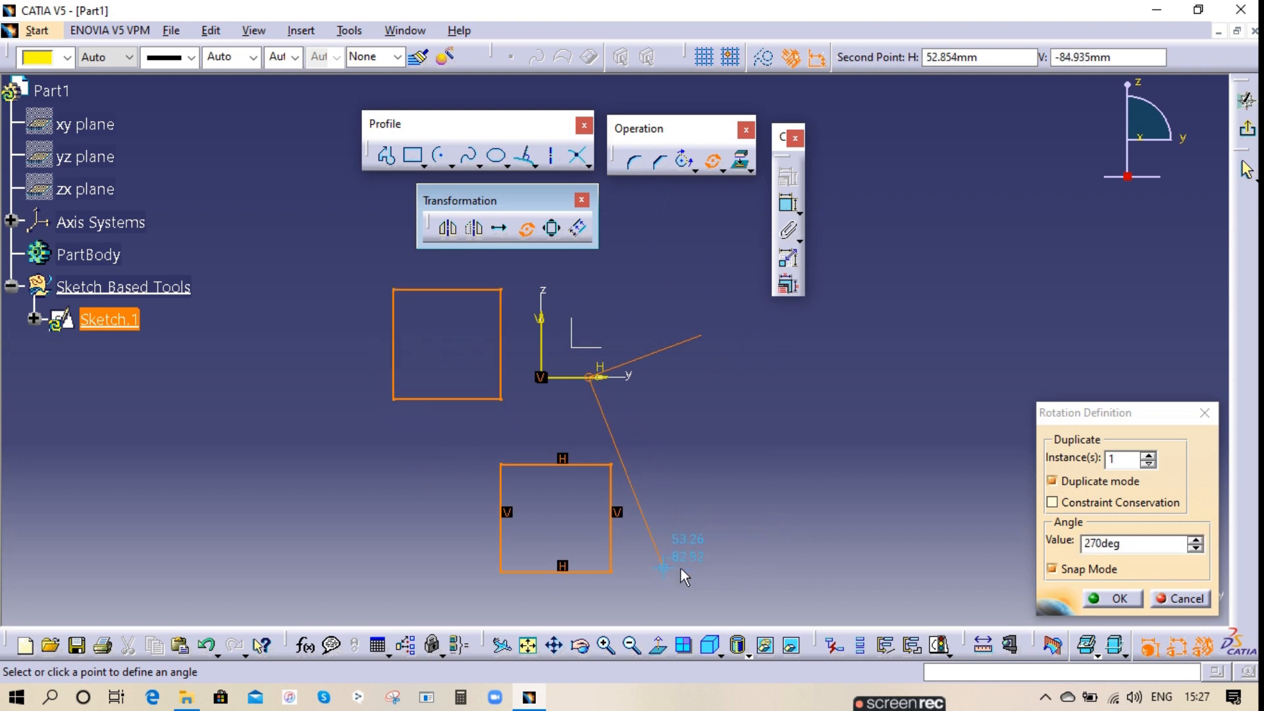
left_click(1094, 459)
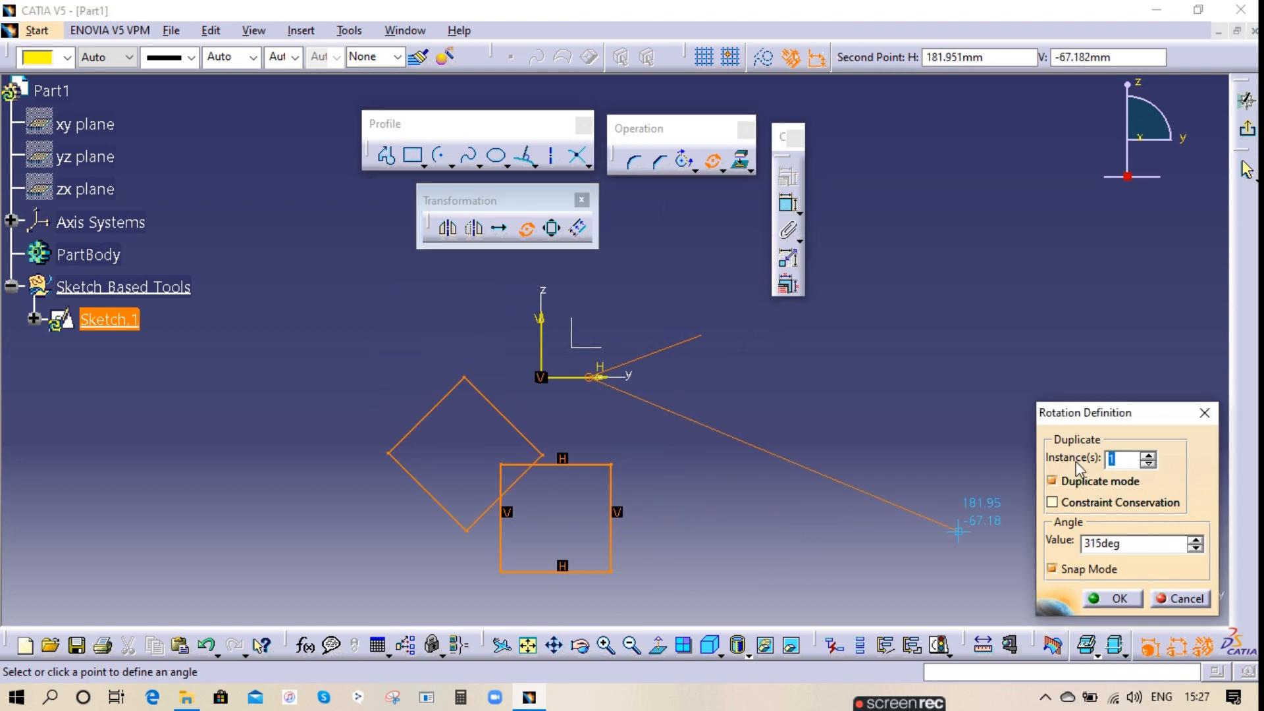
left_click(714, 540)
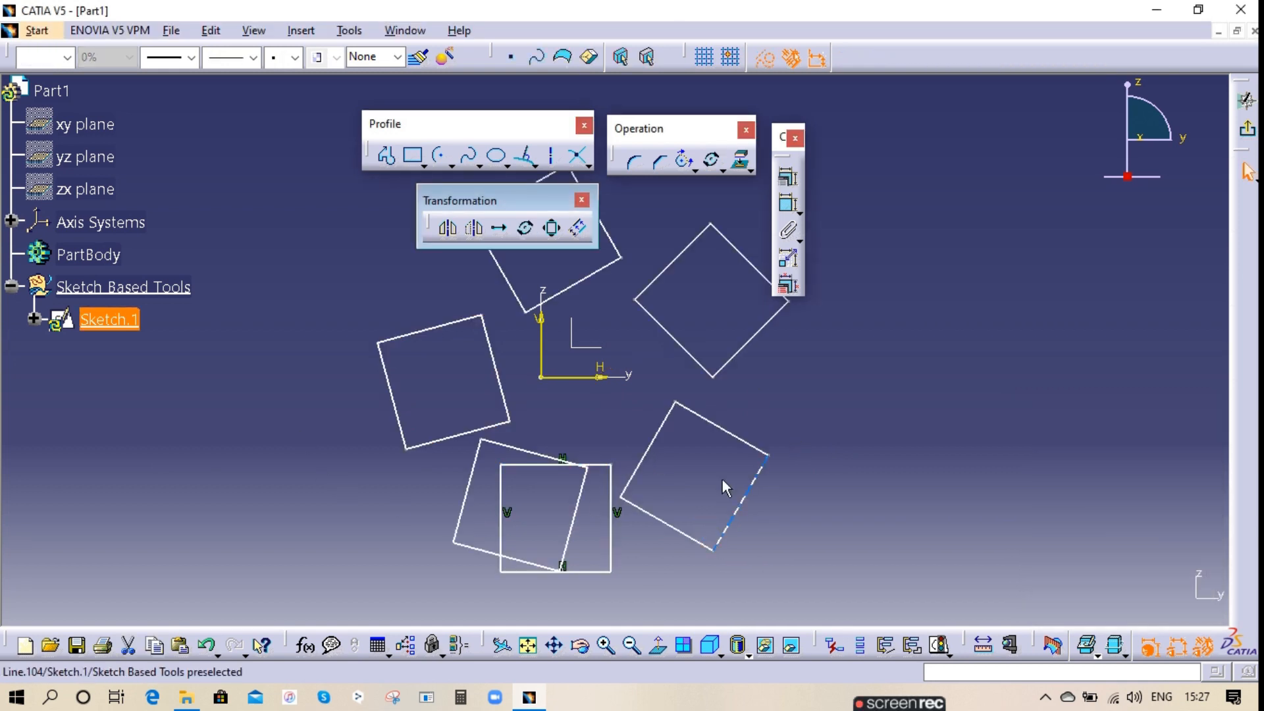
key("ctrl+z")
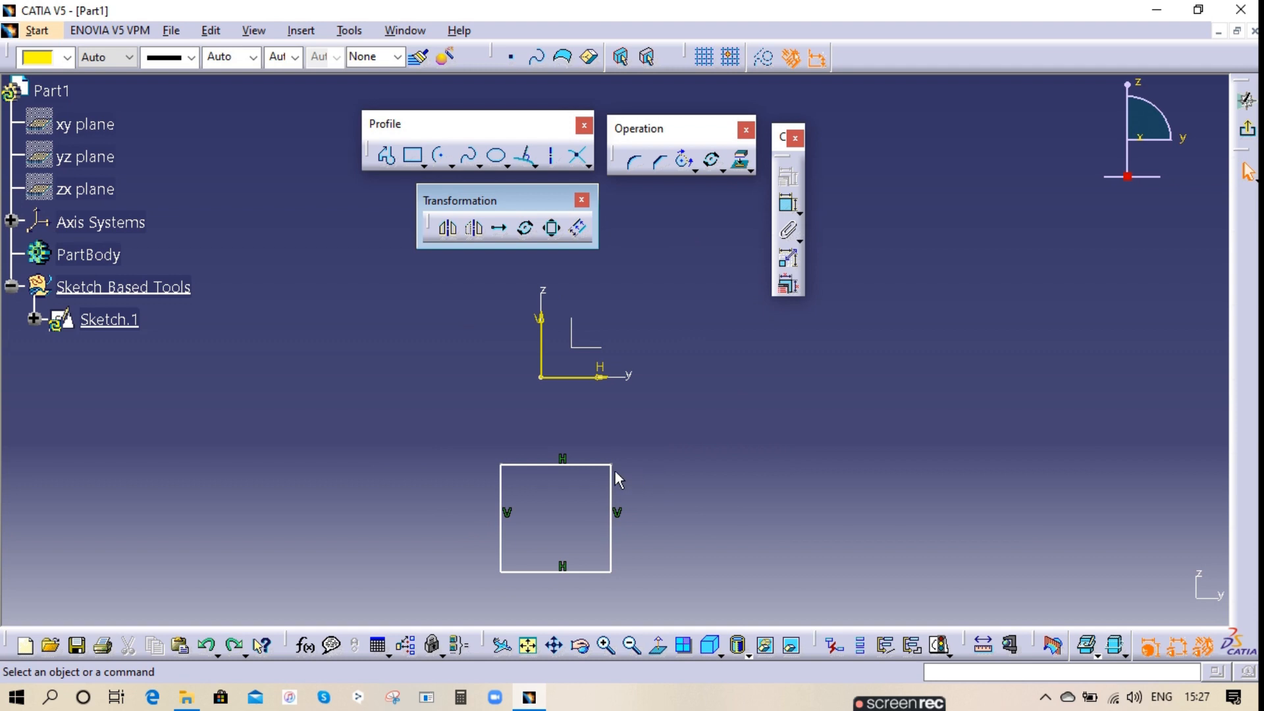
- Rotate the rectangle about a point on the horizontal axis right of the origin with duplicate mode off, and undo the rotation
left_click_drag(706, 617, 429, 428)
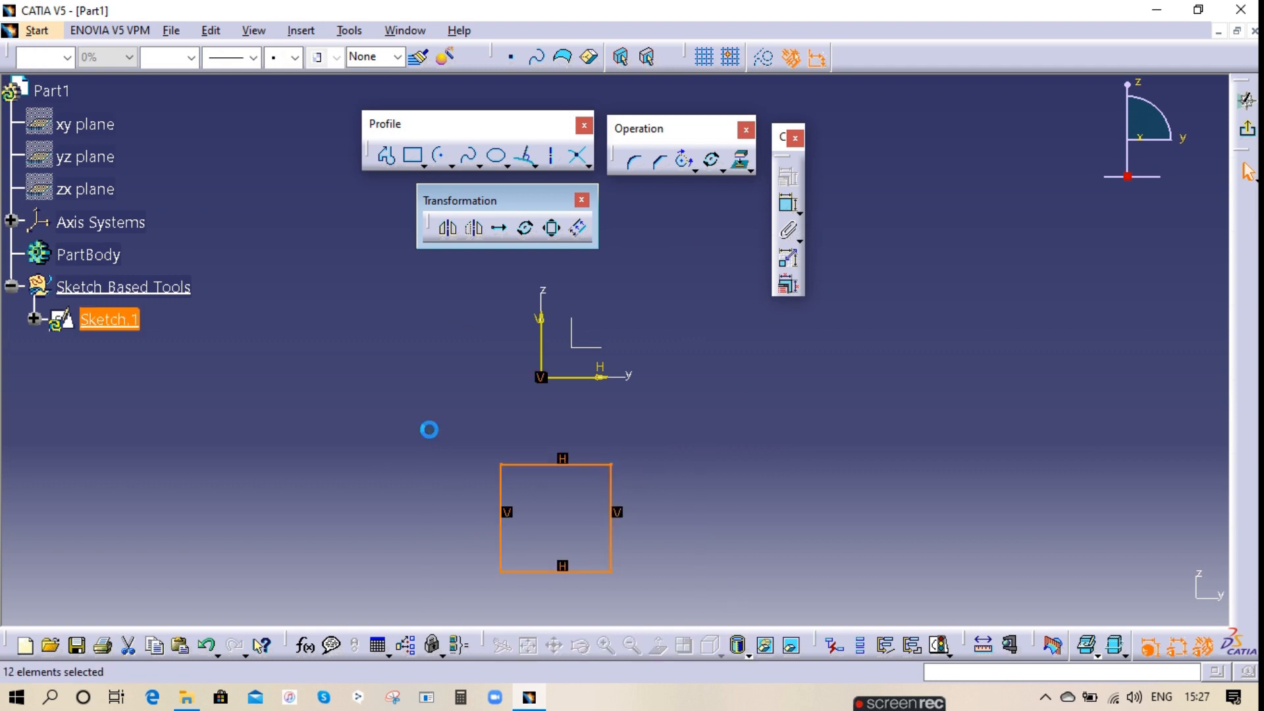
left_click(525, 228)
left_click(577, 377)
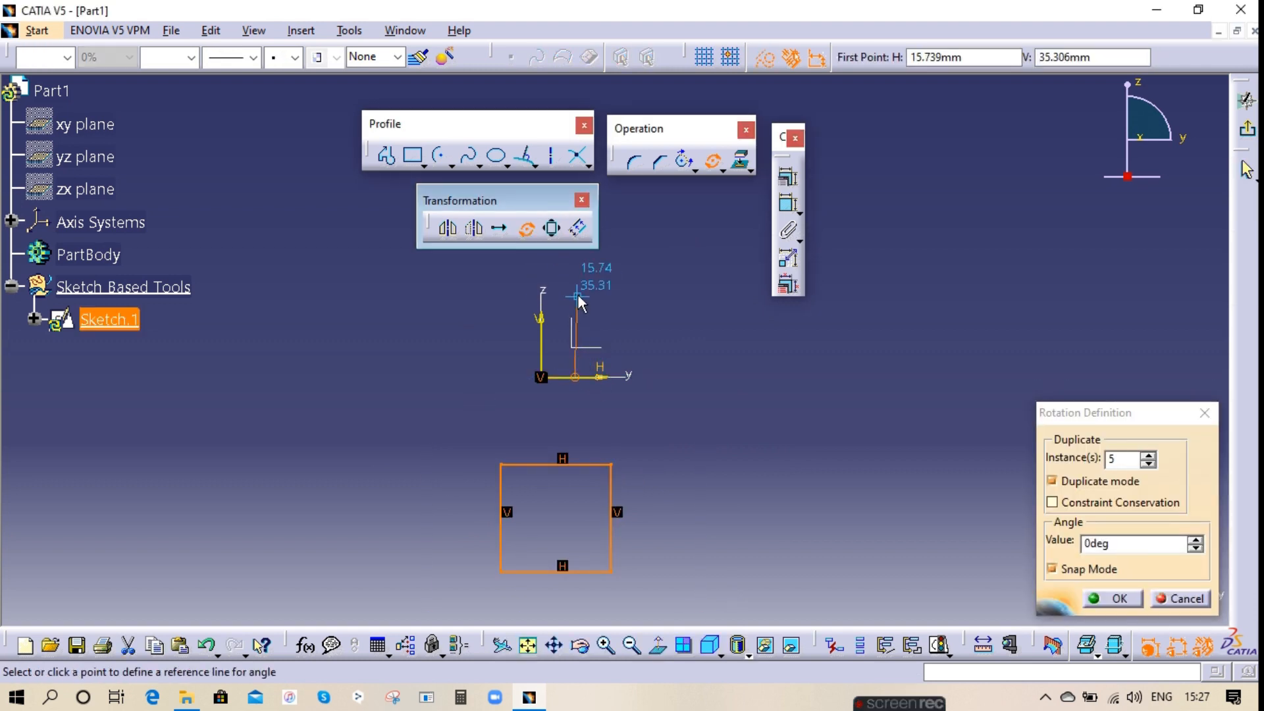
left_click(636, 342)
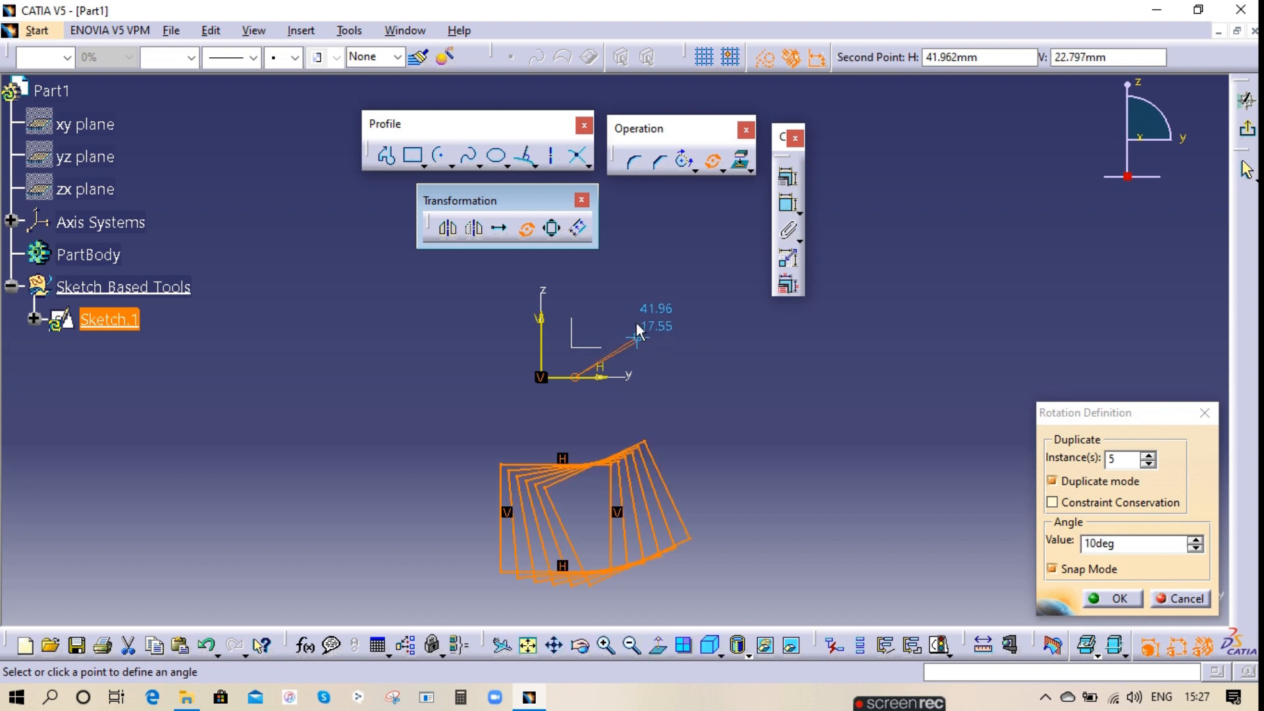
left_click(1083, 489)
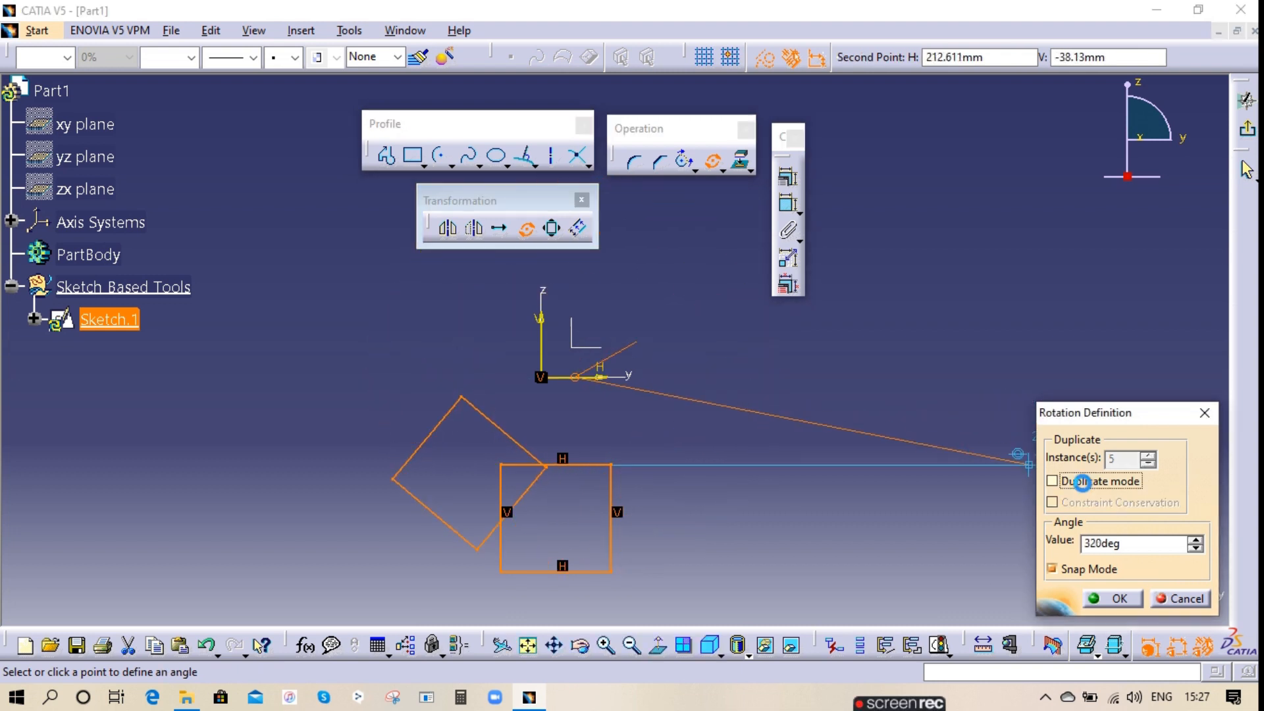
left_click(459, 340)
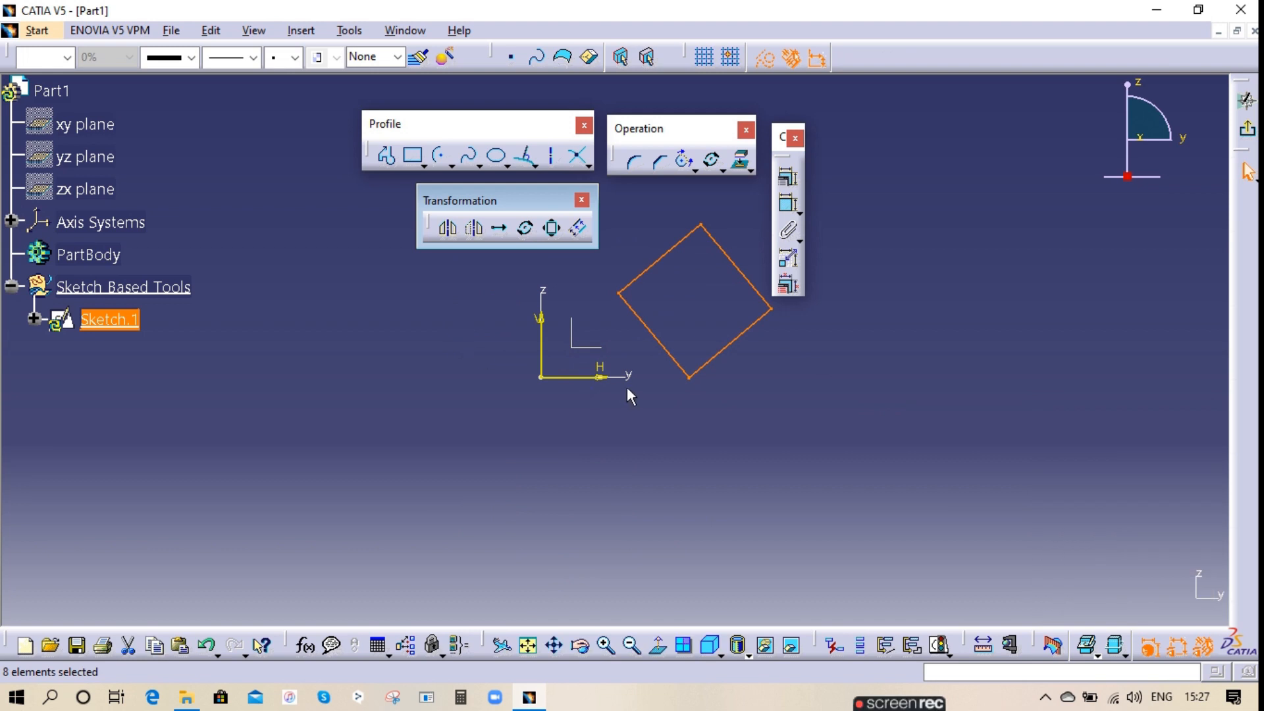
key("ctrl+z")
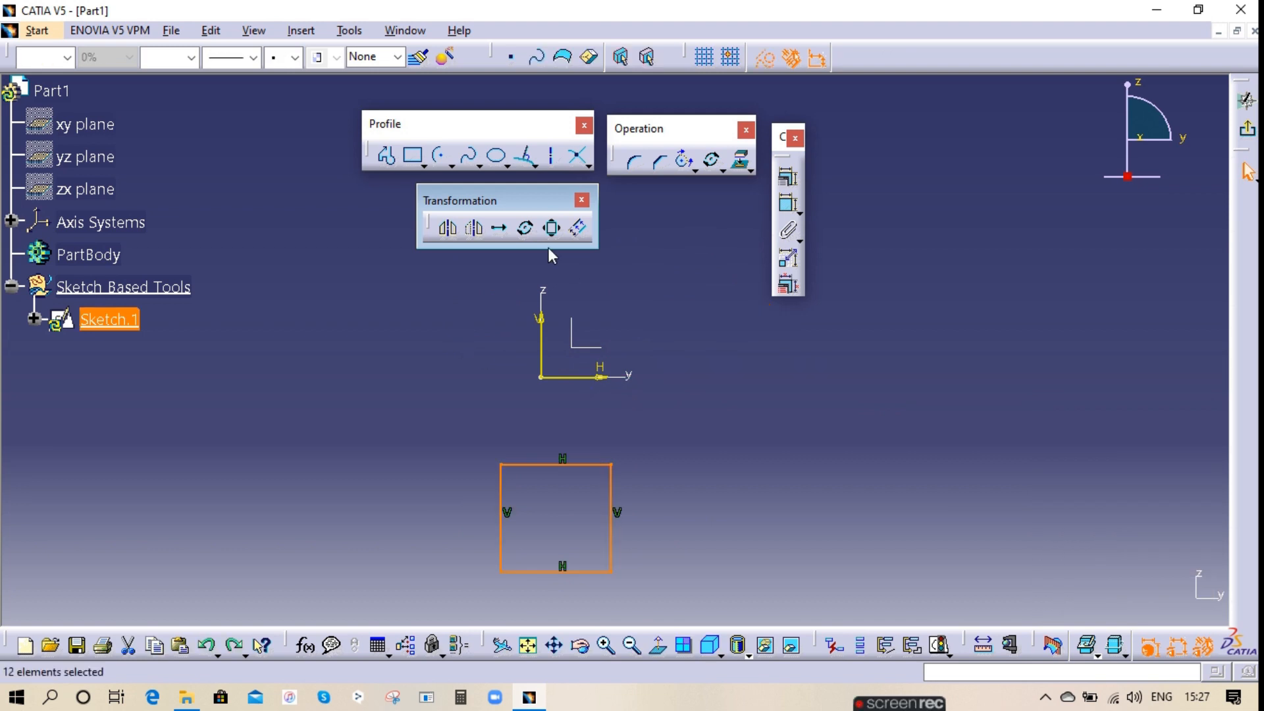
- Rotate the square by 120° with duplicate mode on and 5 instances about a point on the horizontal axis right of the origin
left_click(525, 228)
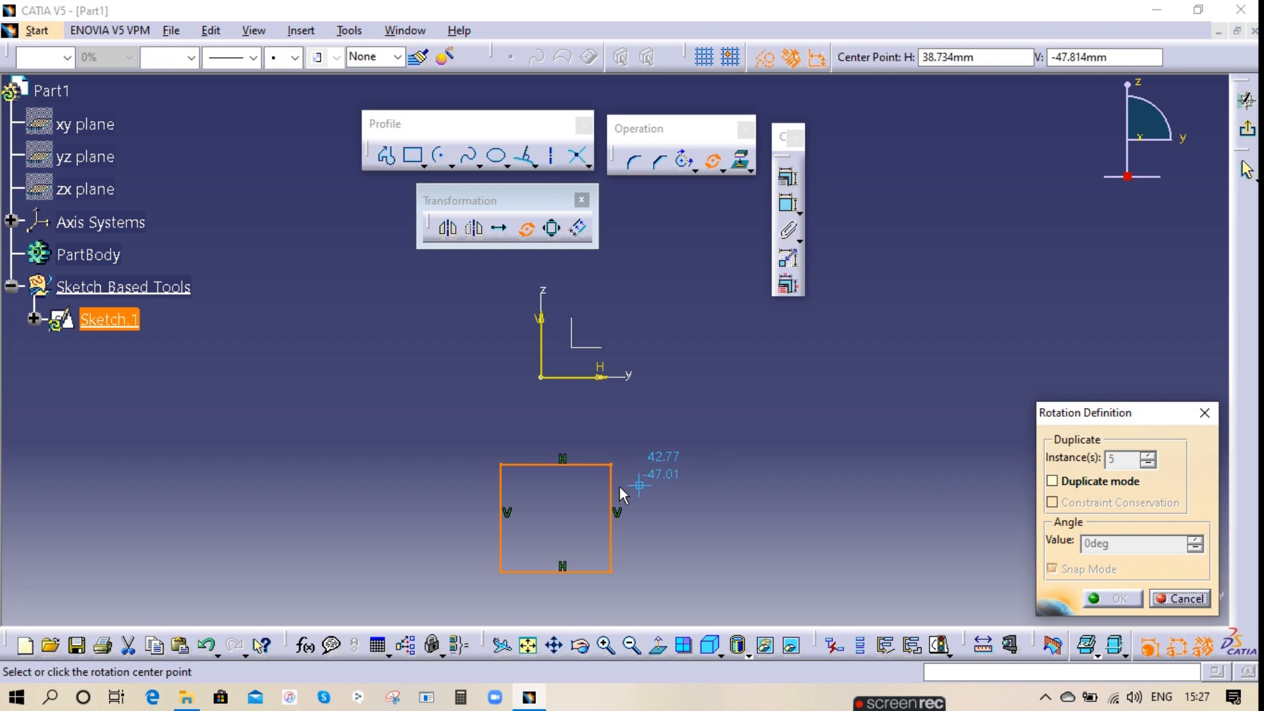
left_click(1096, 481)
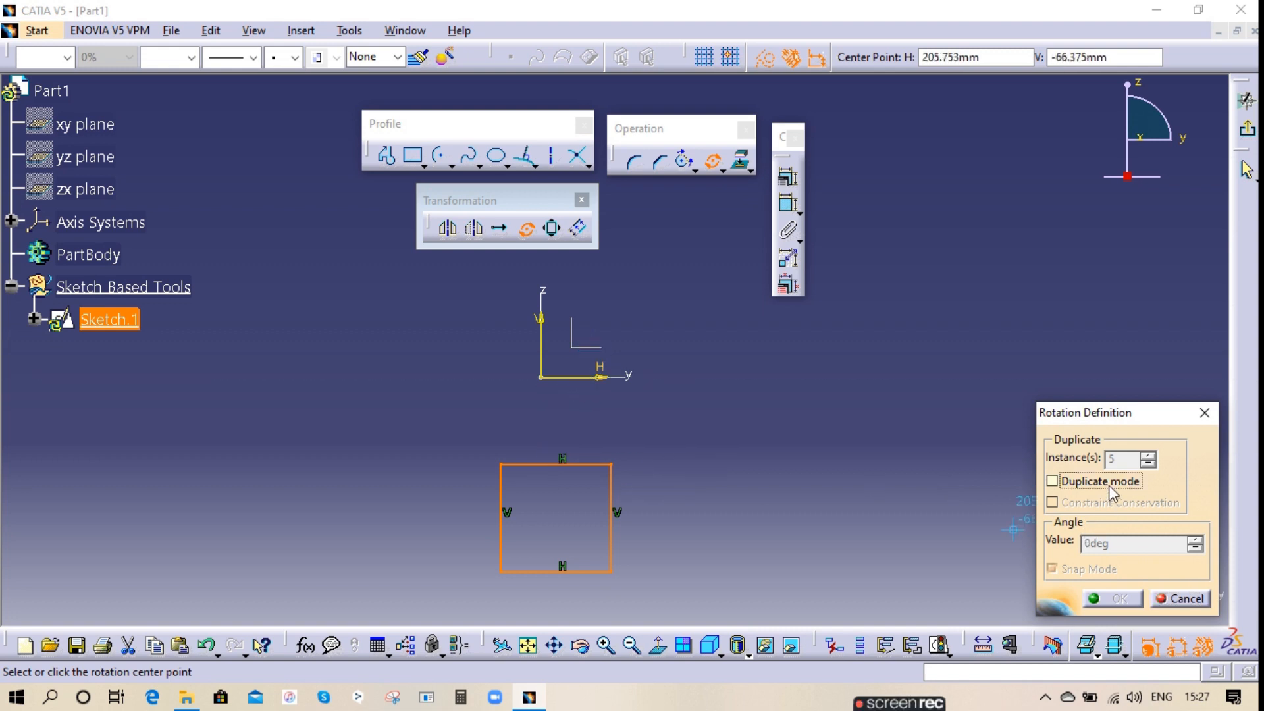
left_click(580, 378)
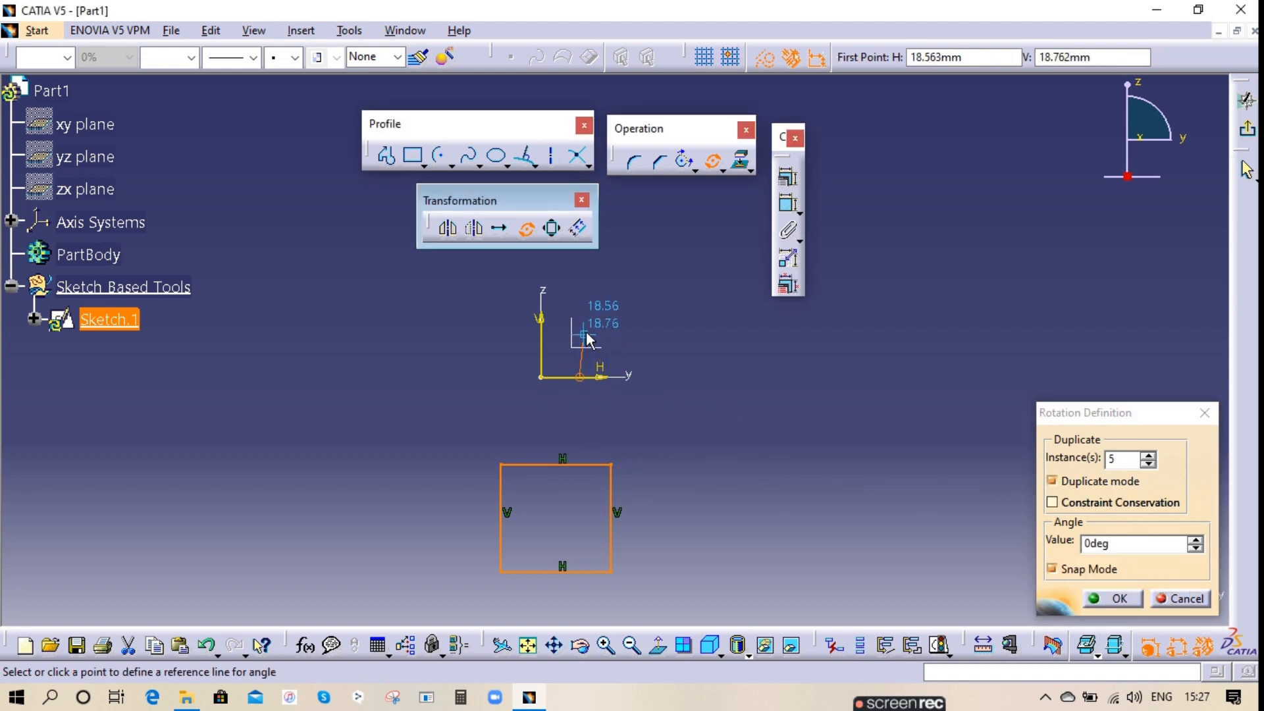
left_click(651, 326)
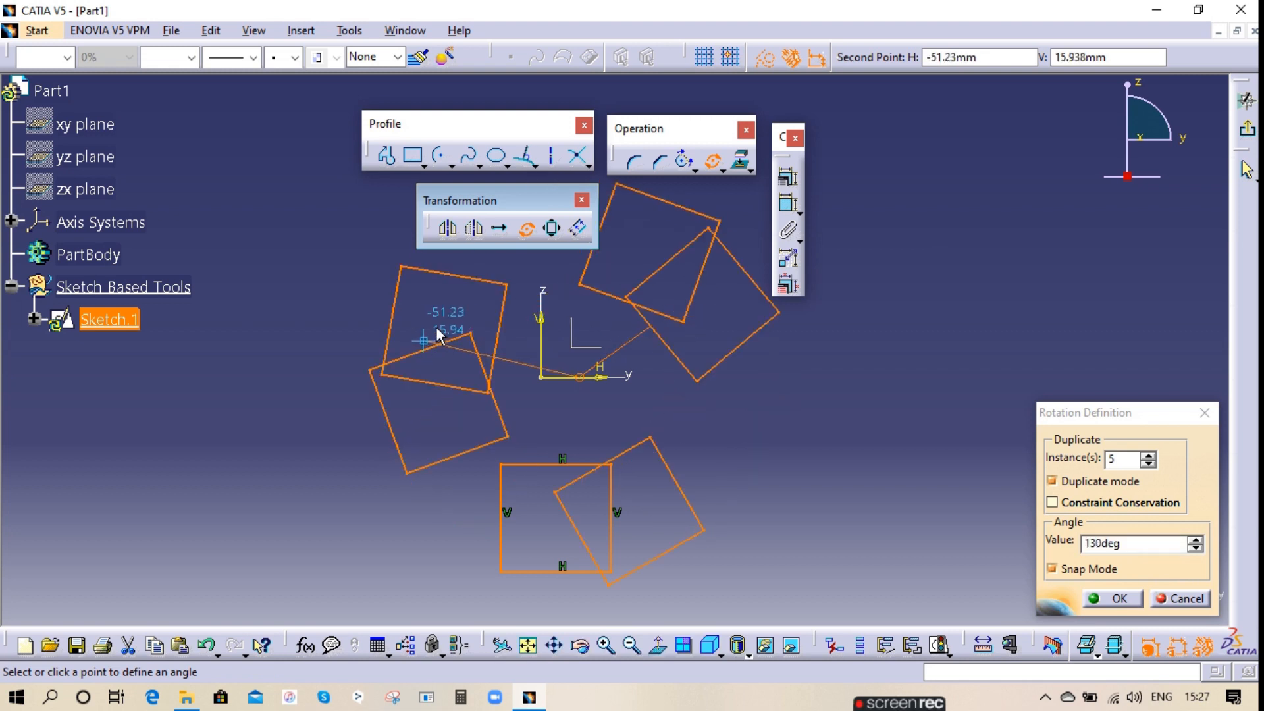
left_click(443, 327)
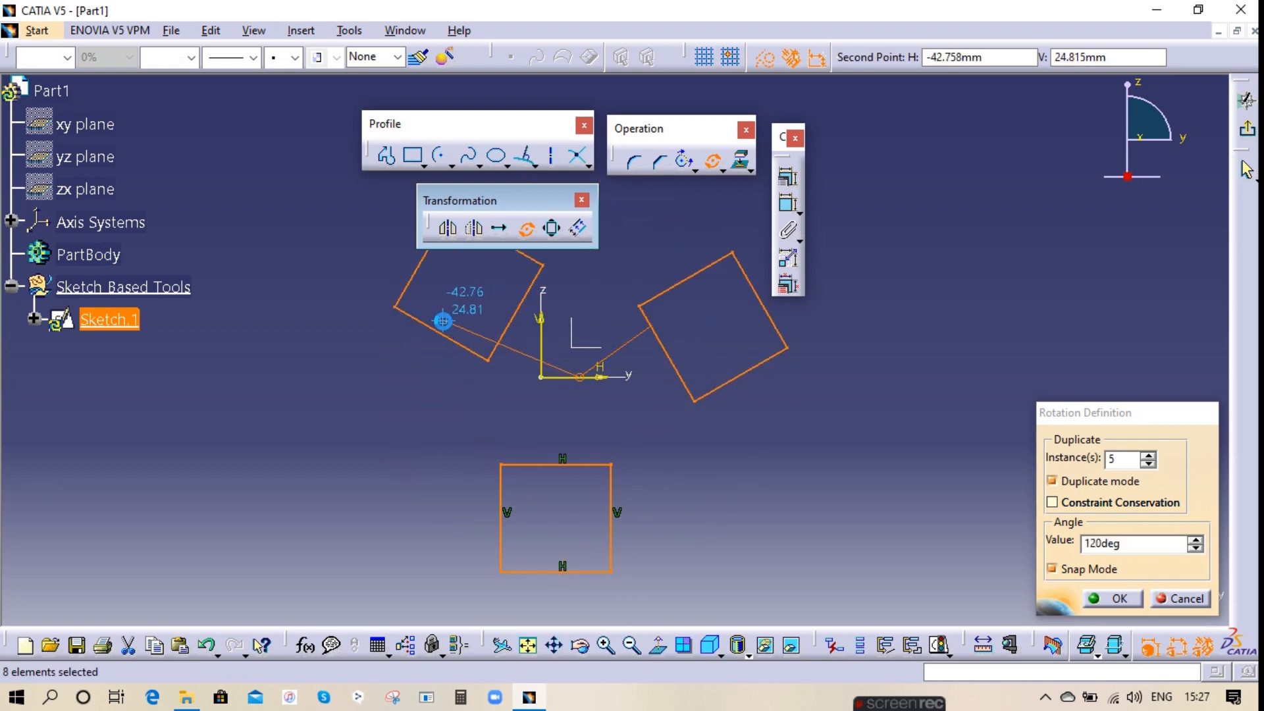
mouse_move(785, 488)
middle_mouse_down()
mouse_move(788, 528)
mouse_move(753, 502)
mouse_move(872, 432)
middle_mouse_up()
left_click(873, 433)
- Delete the original square and all its rotated copies from the sketch
right_click(534, 298)
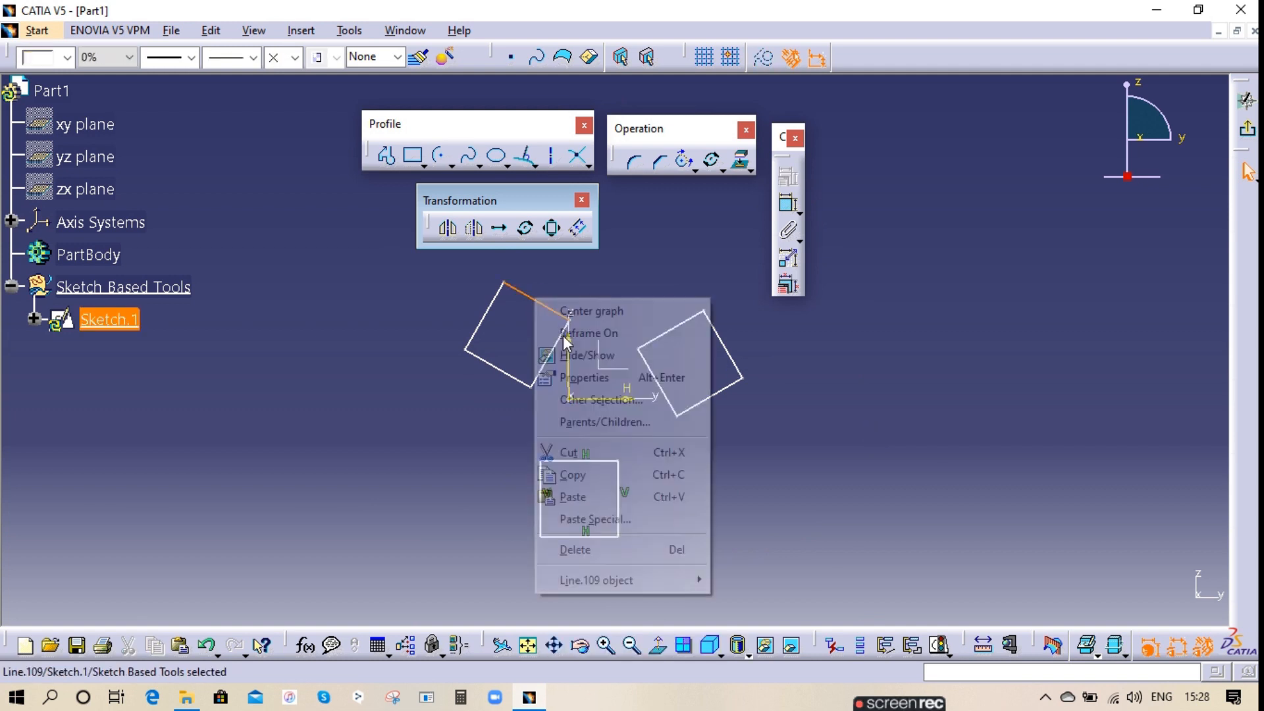
mouse_move(595, 578)
left_click(763, 549)
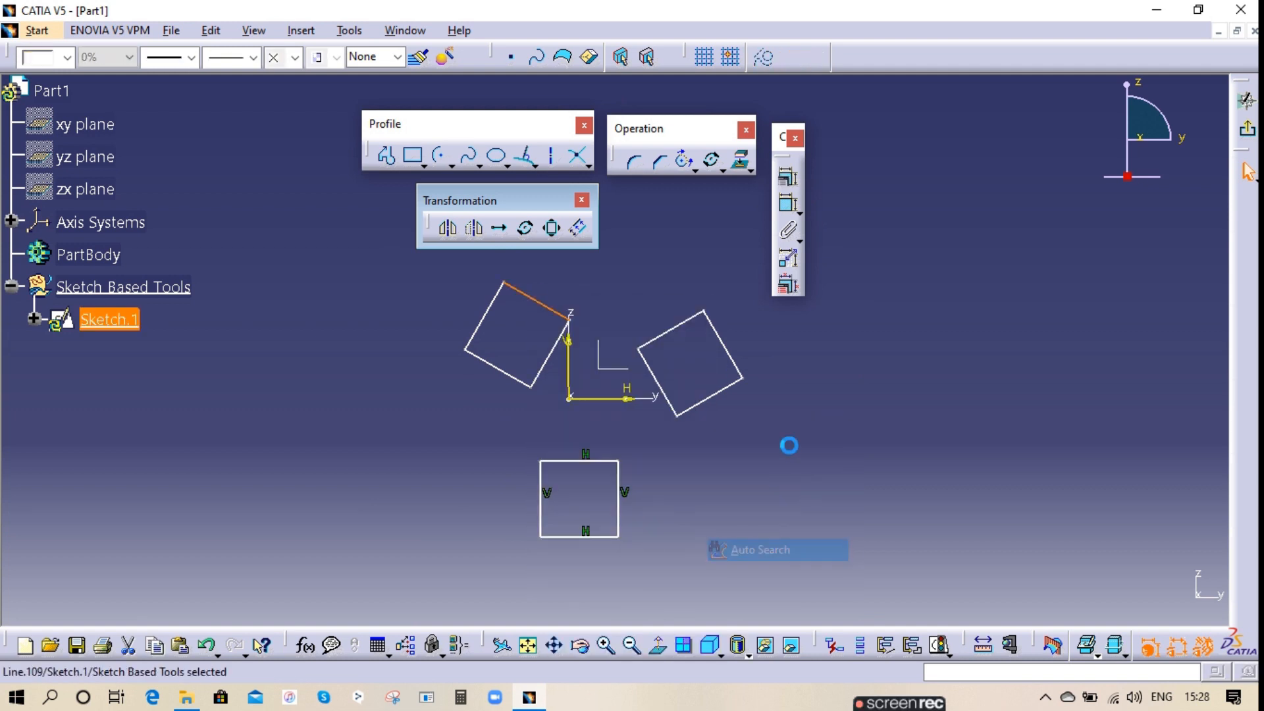
left_click(487, 321)
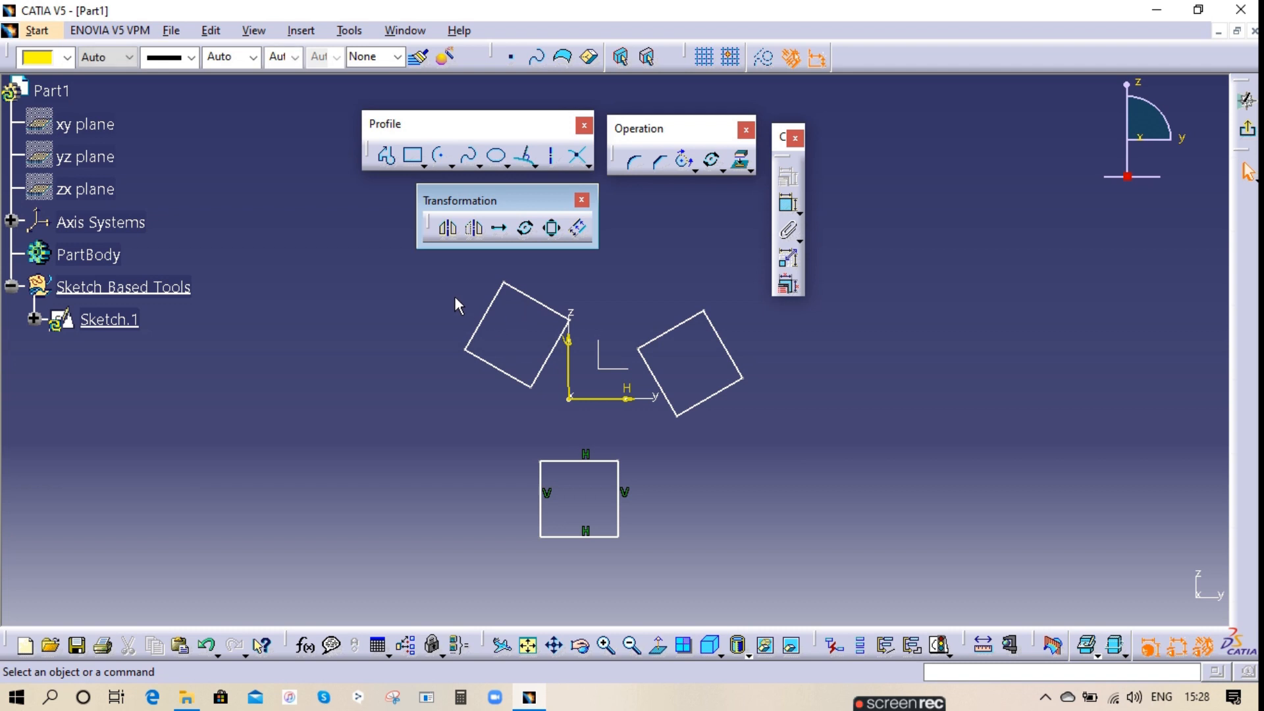
left_click_drag(453, 296, 800, 486)
key("Delete")
left_click_drag(720, 560, 429, 472)
key("Delete")
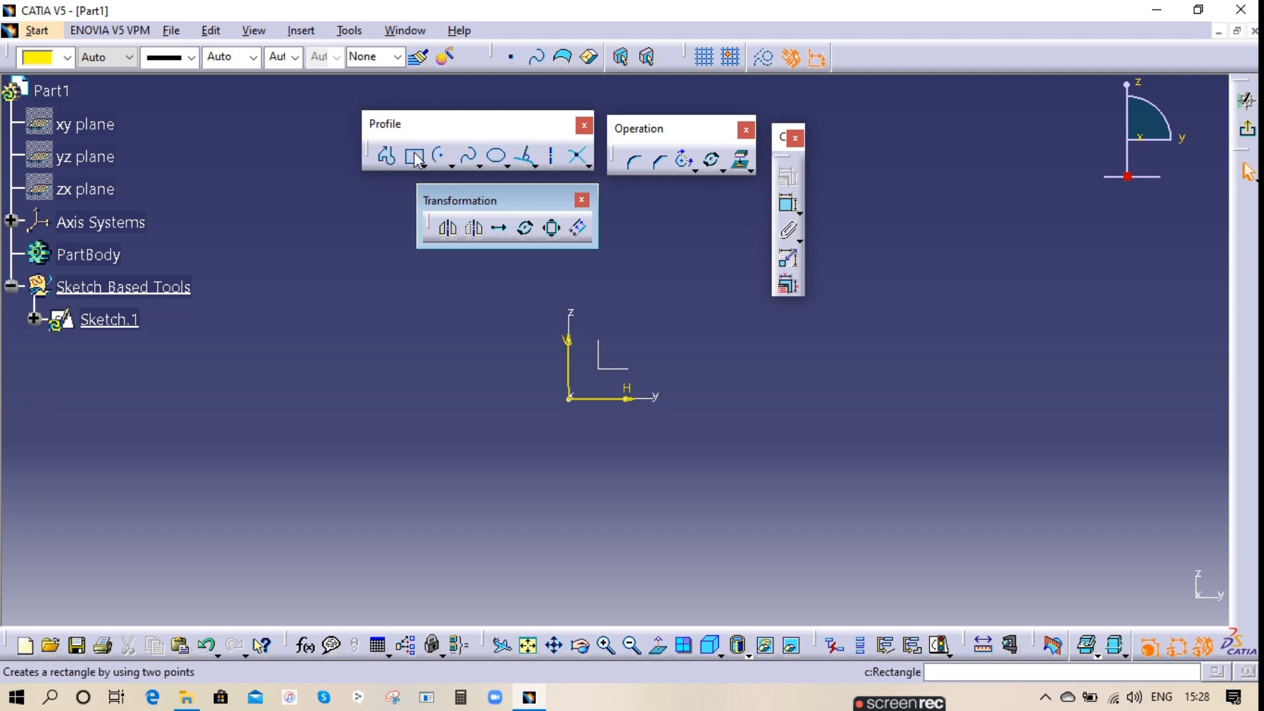
- Draw an open L-shaped profile left of the origin, with a vertical line down and a shorter horizontal line from its lower end
left_click(390, 157)
left_click(342, 345)
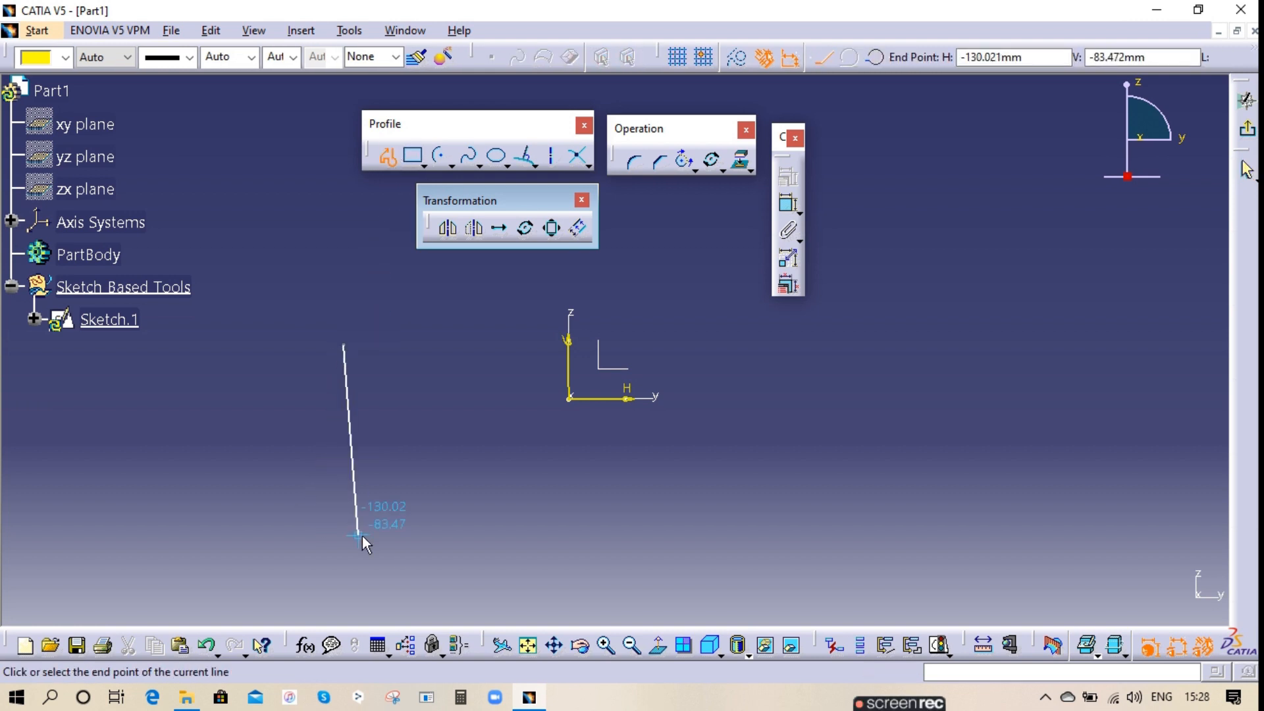
left_click(344, 539)
left_click(510, 539)
key("Escape")
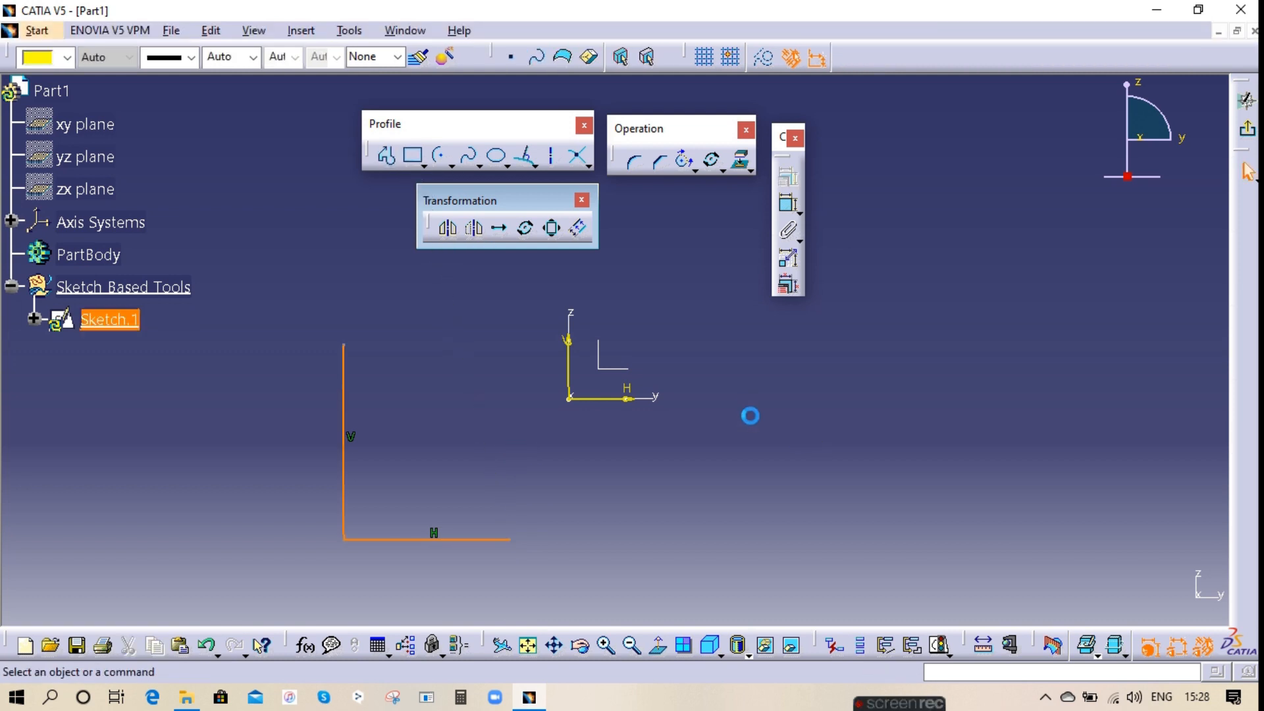
left_click(749, 413)
left_click(578, 228)
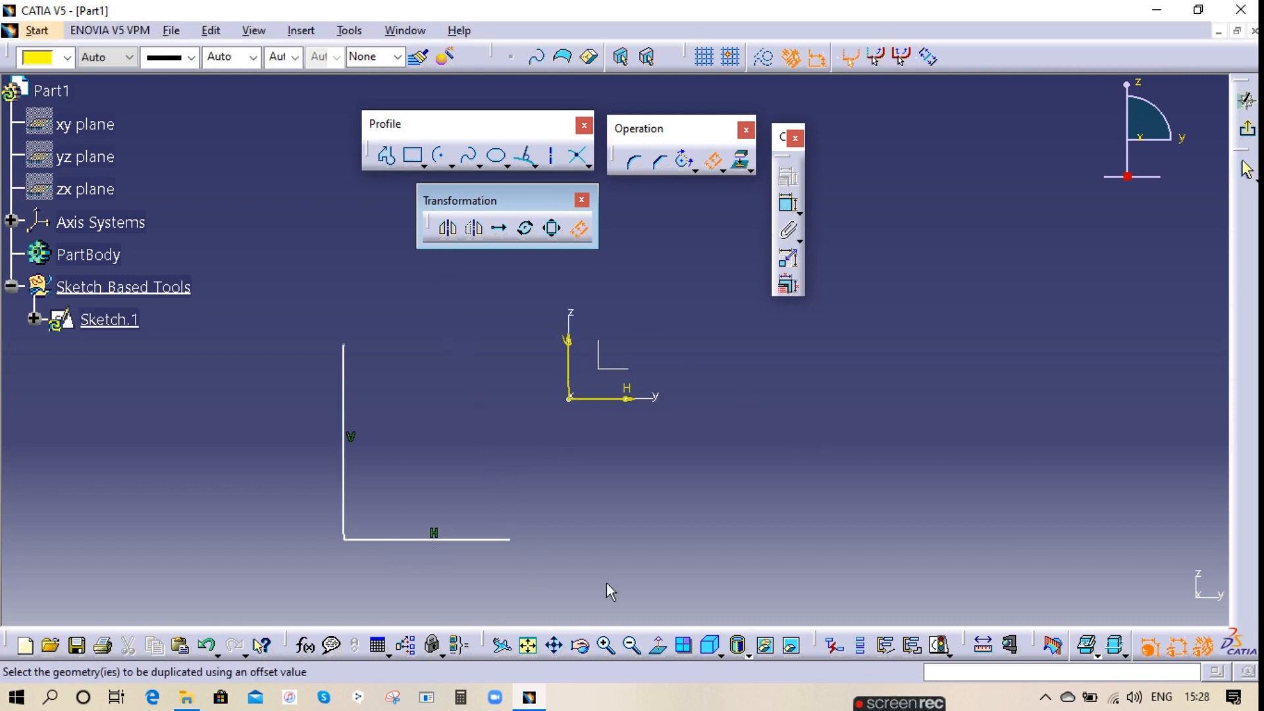
left_click(132, 320)
left_click(738, 390)
left_click(578, 228)
mouse_move(329, 307)
left_mouse_down()
mouse_move(440, 494)
mouse_move(569, 591)
left_mouse_up()
left_click(578, 228)
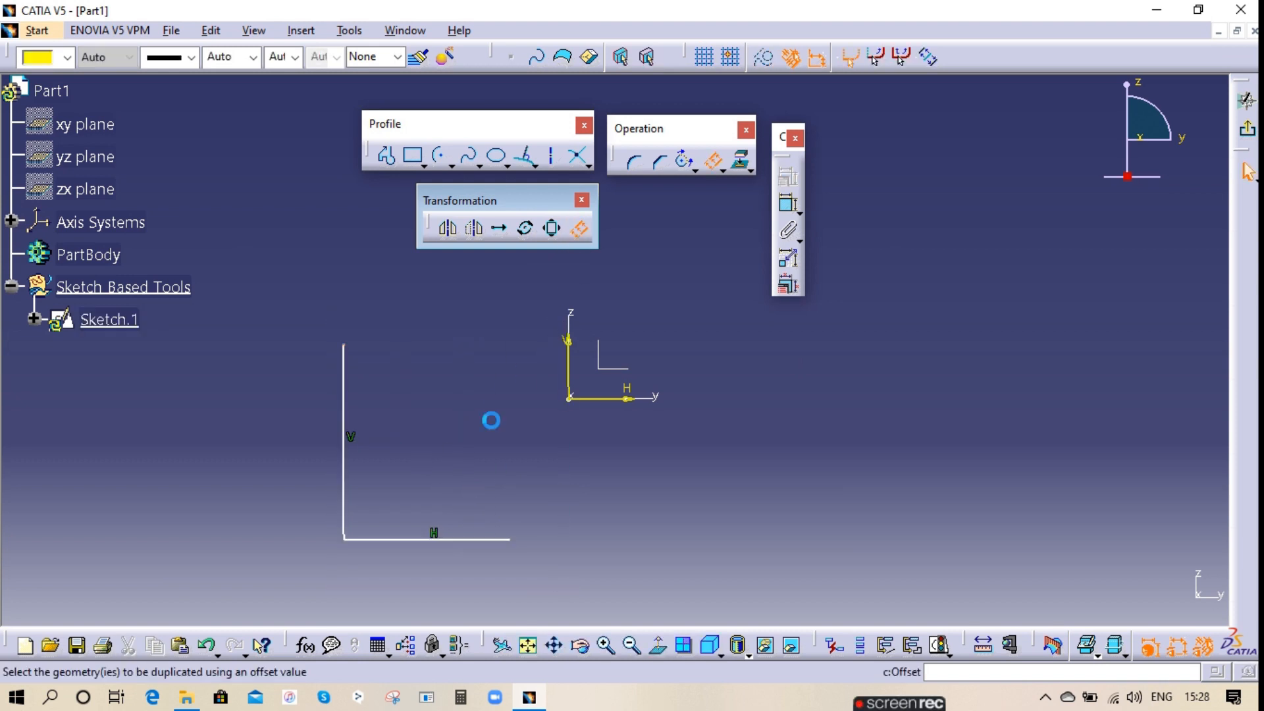
left_click(577, 230)
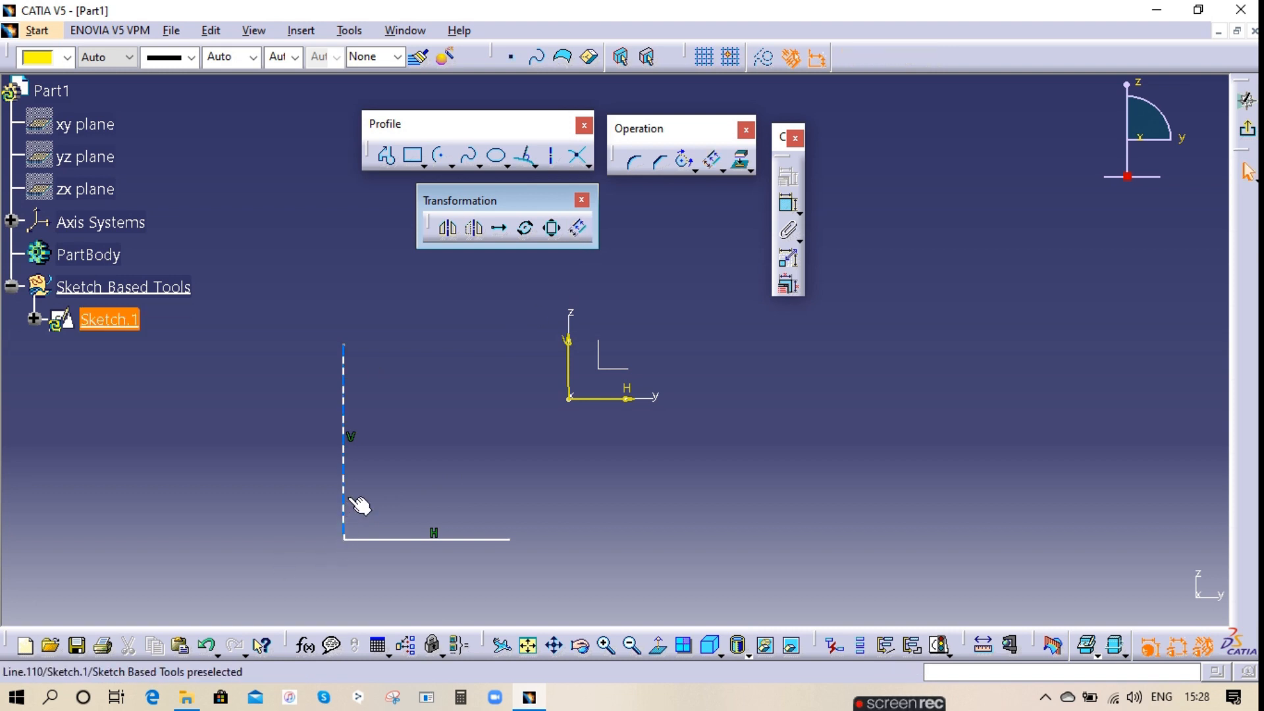
- Delete the horizontal line of the L-shaped profile, keeping the vertical one
left_click(433, 541)
right_click(432, 536)
left_click(457, 496)
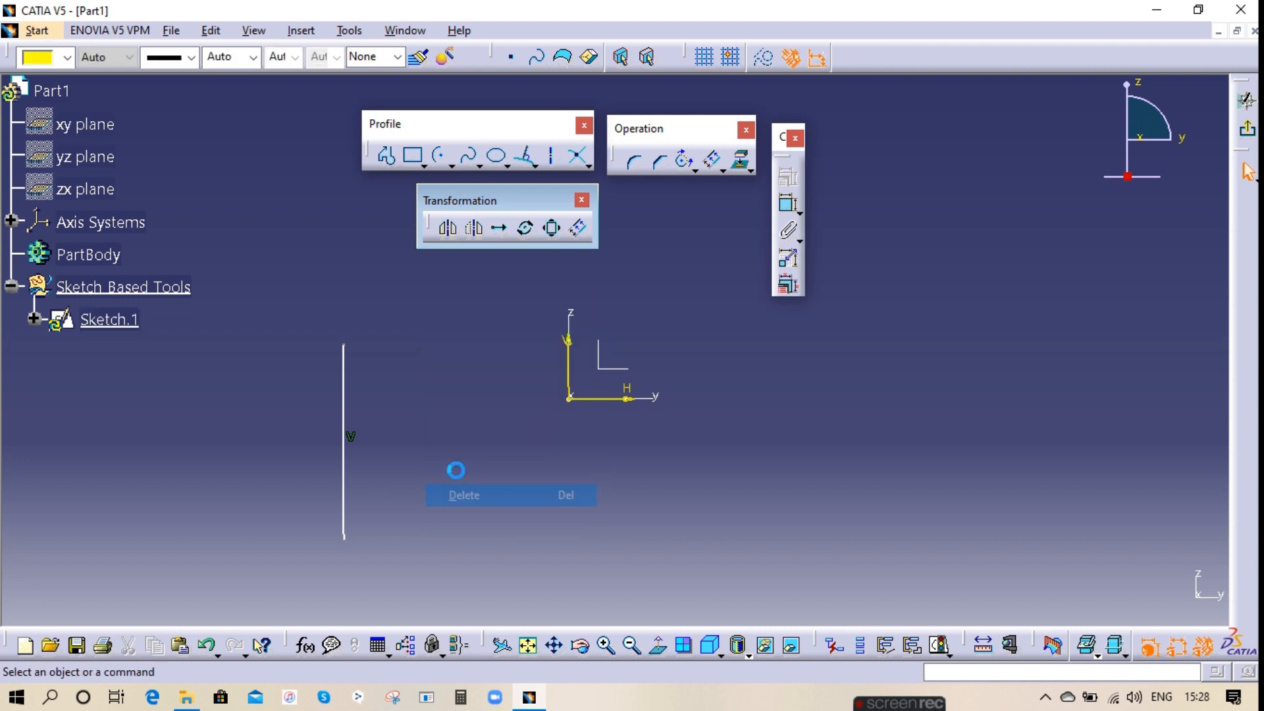
- Offset the vertical line by 50 mm toward the vertical axis as a single instance
left_click(578, 229)
left_click(345, 373)
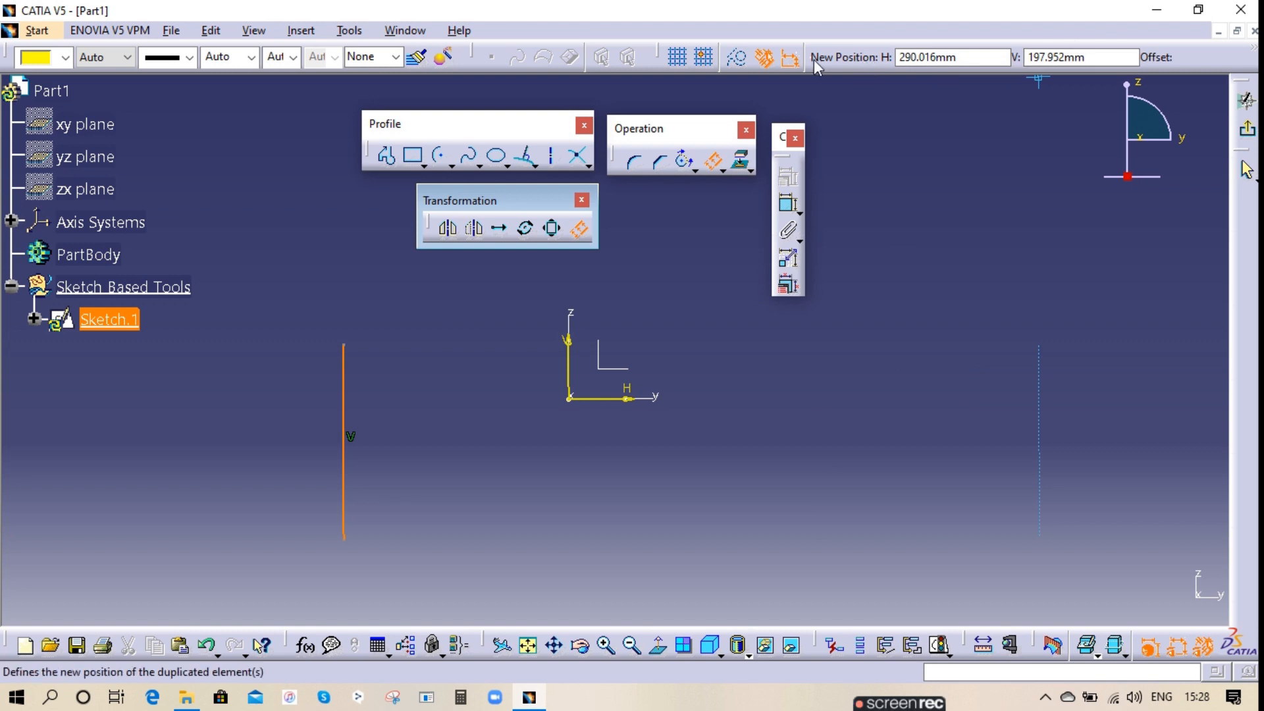
mouse_move(657, 56)
left_mouse_down()
mouse_move(641, 247)
mouse_move(333, 302)
mouse_move(234, 277)
left_mouse_up()
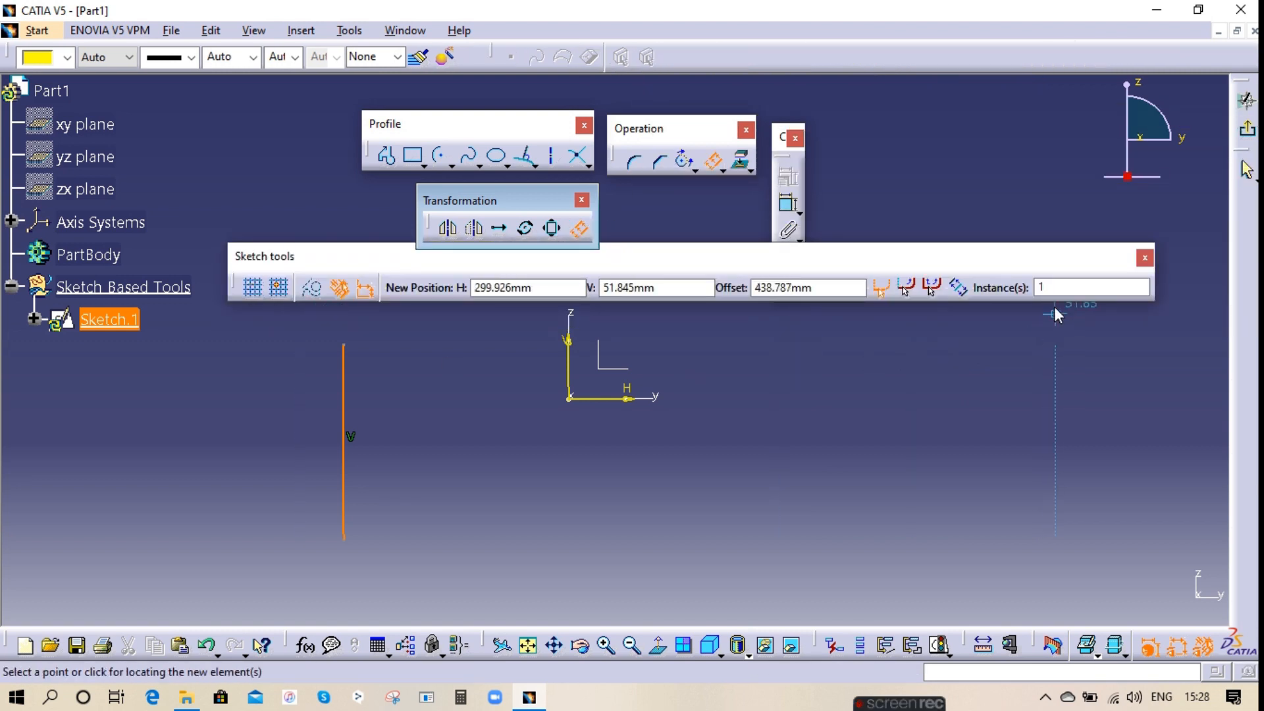
left_click(808, 288)
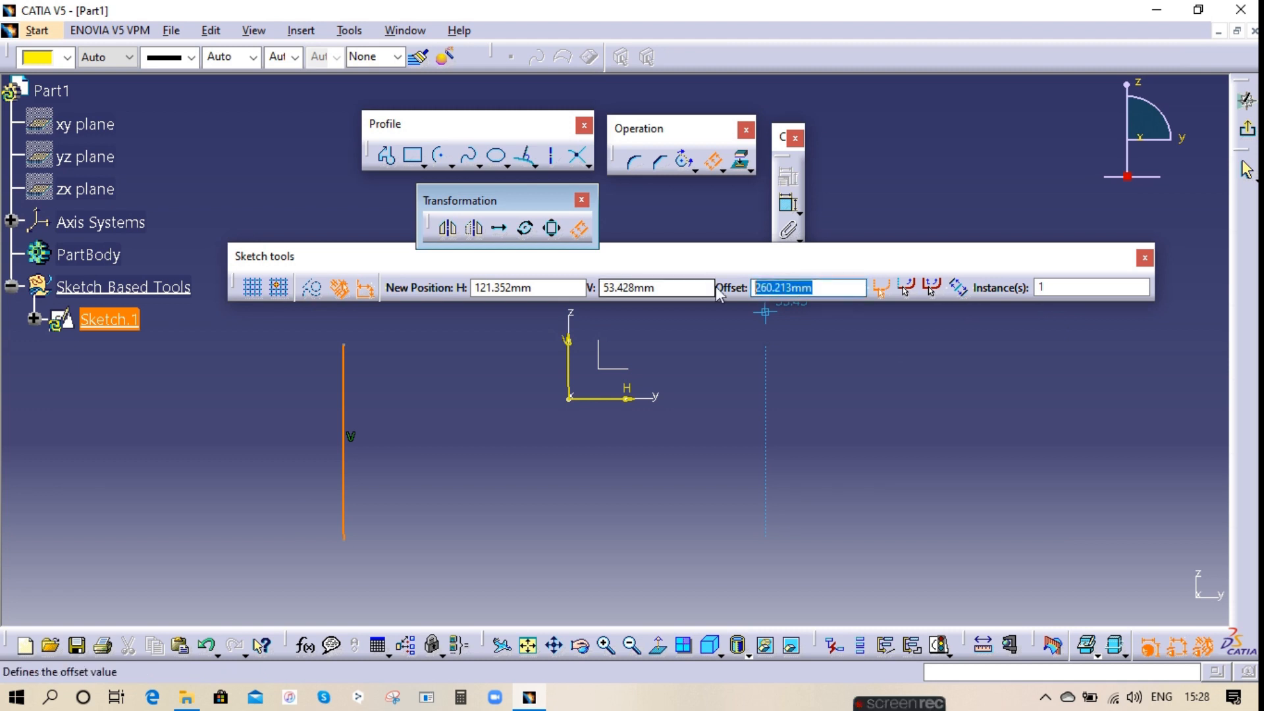
type("50")
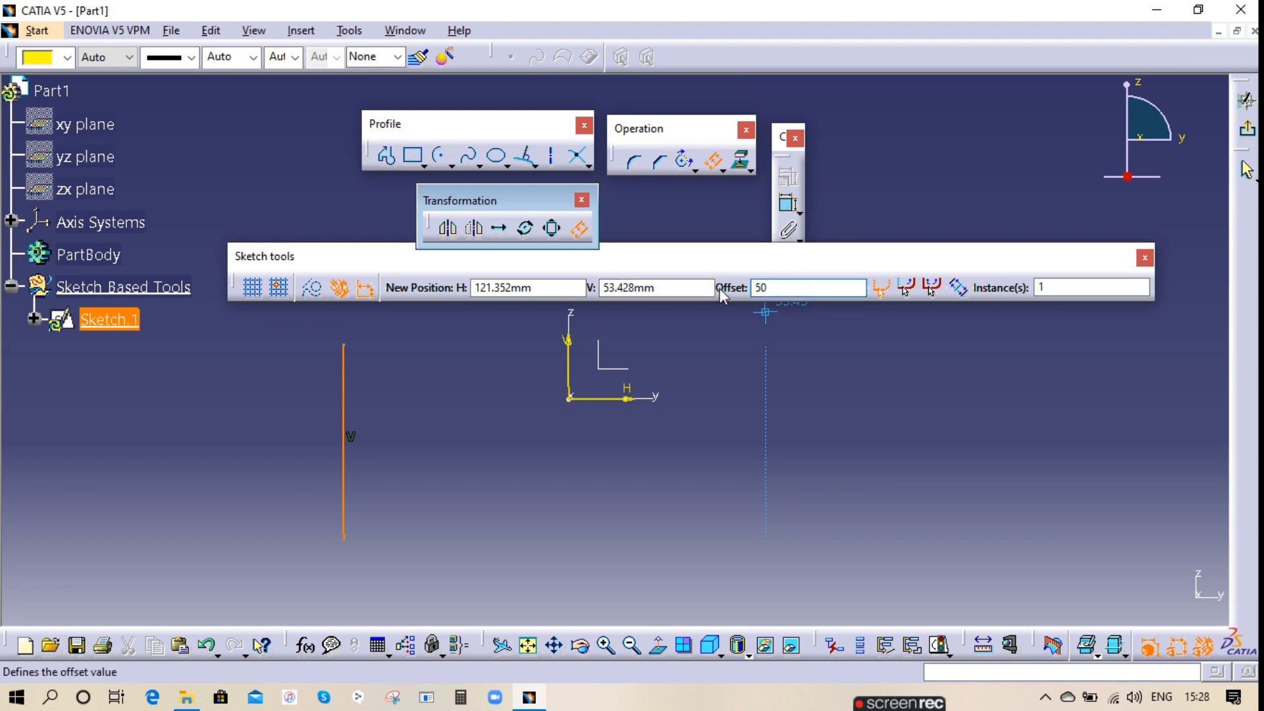
key("Return")
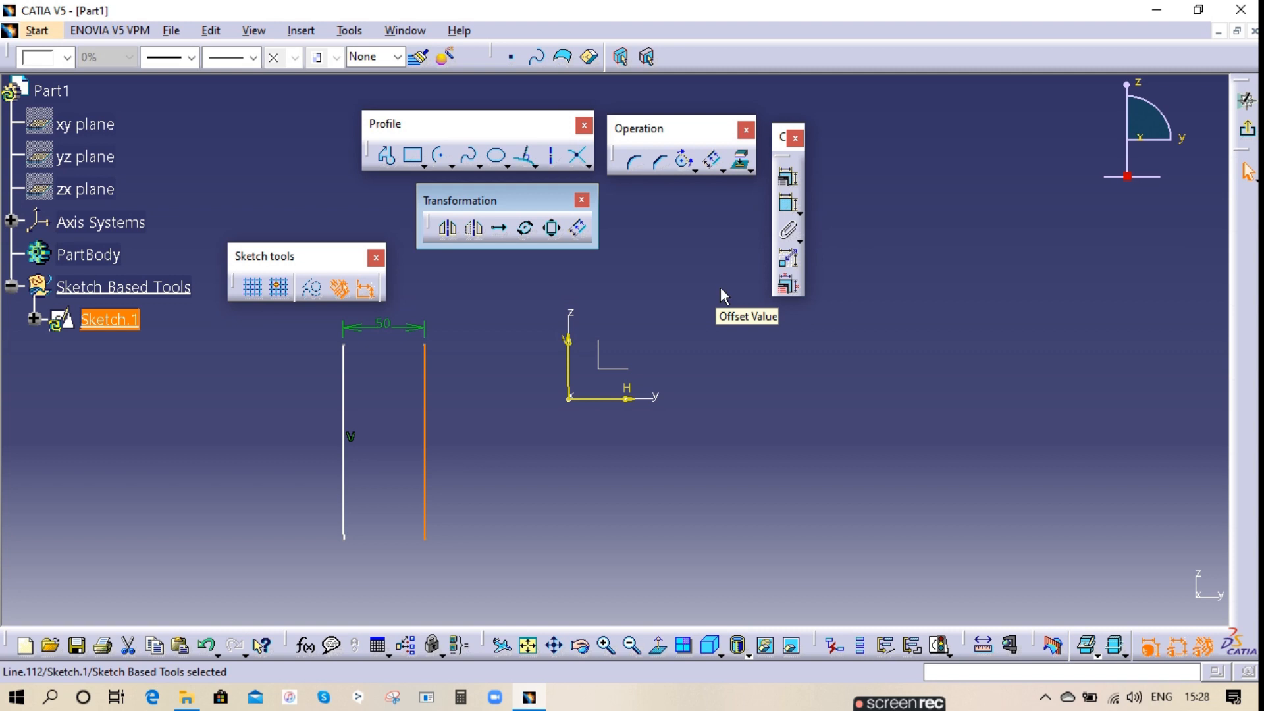
left_click(774, 487)
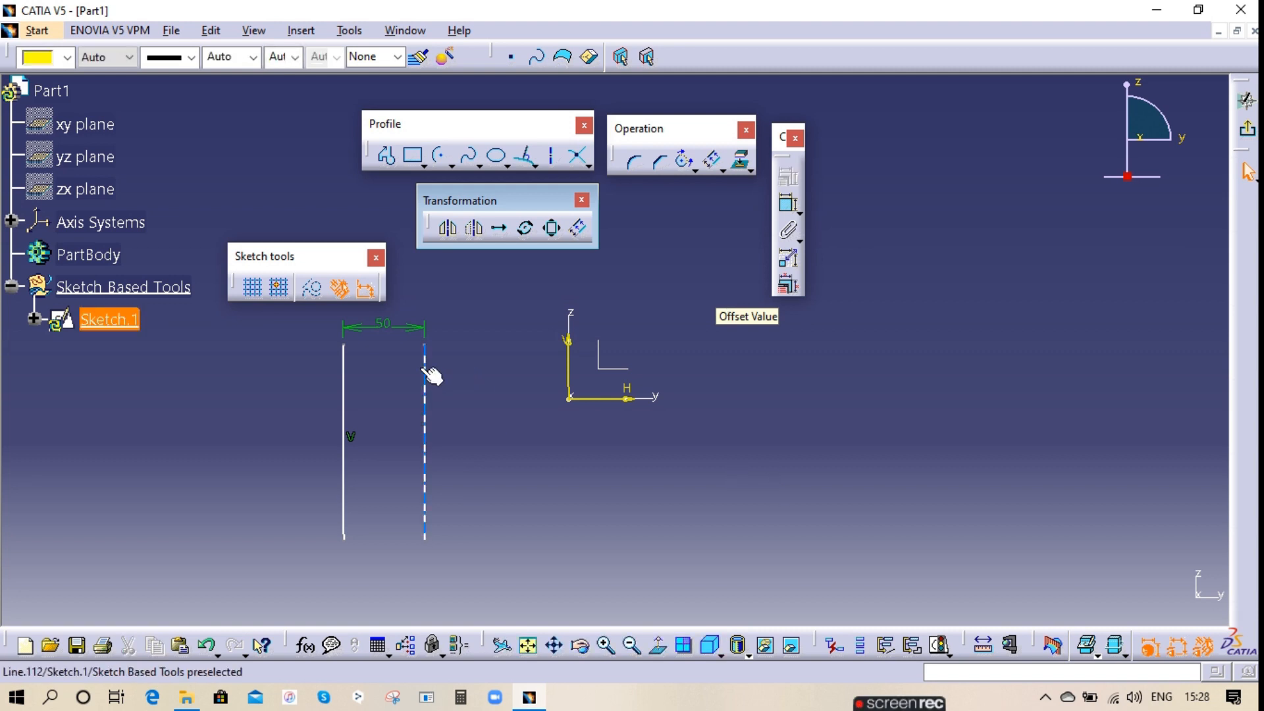
- Set the offset constraint between the two vertical lines to 60 mm
left_click(383, 324)
double_click(382, 324)
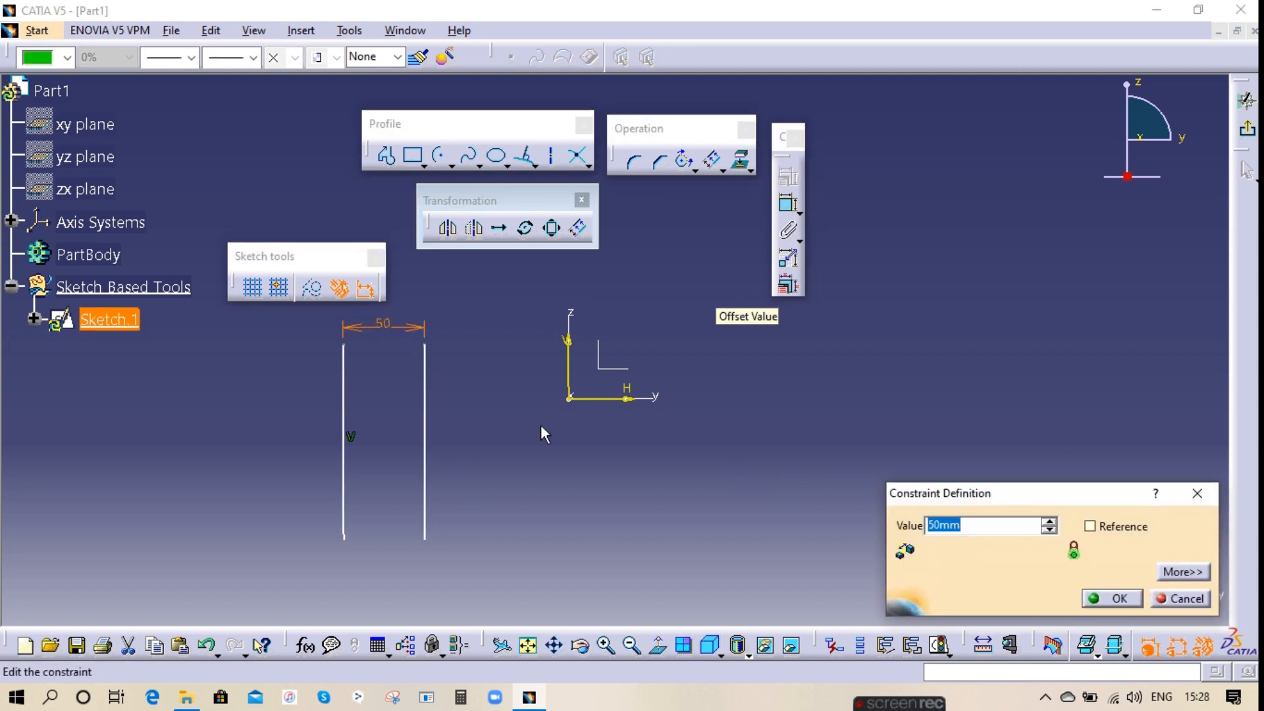
type("60")
key("Return")
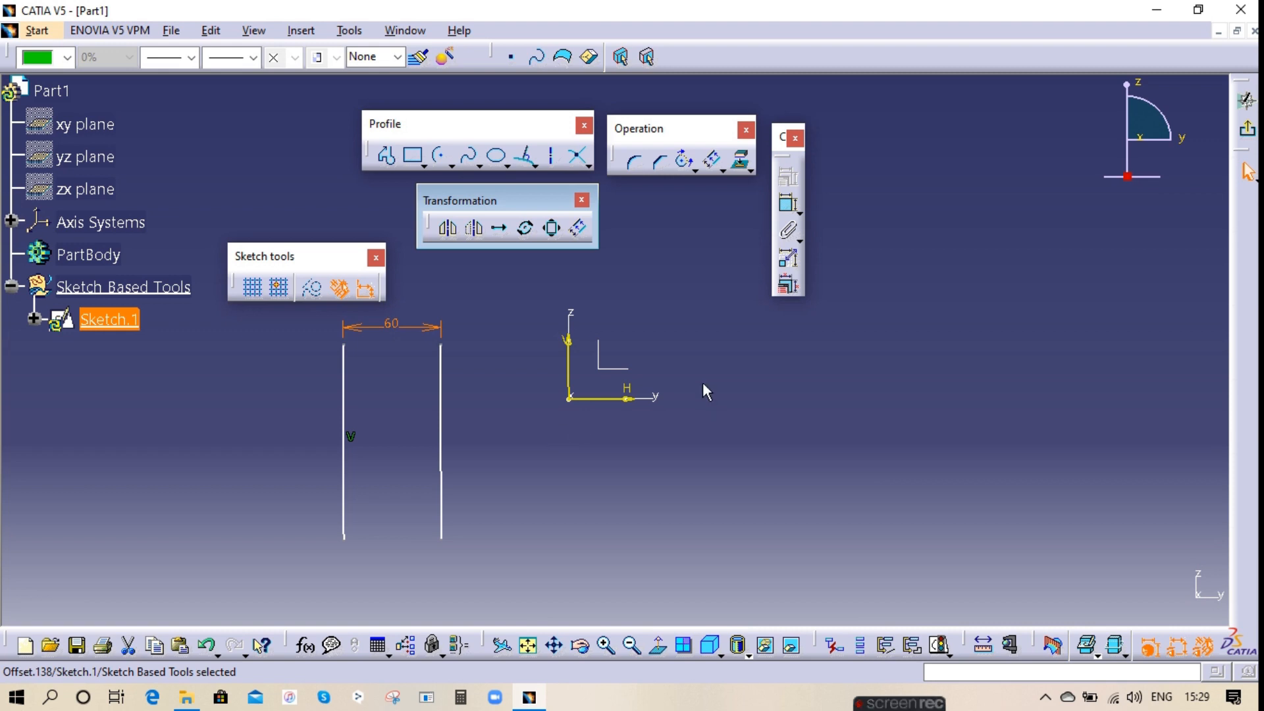
left_click(707, 497)
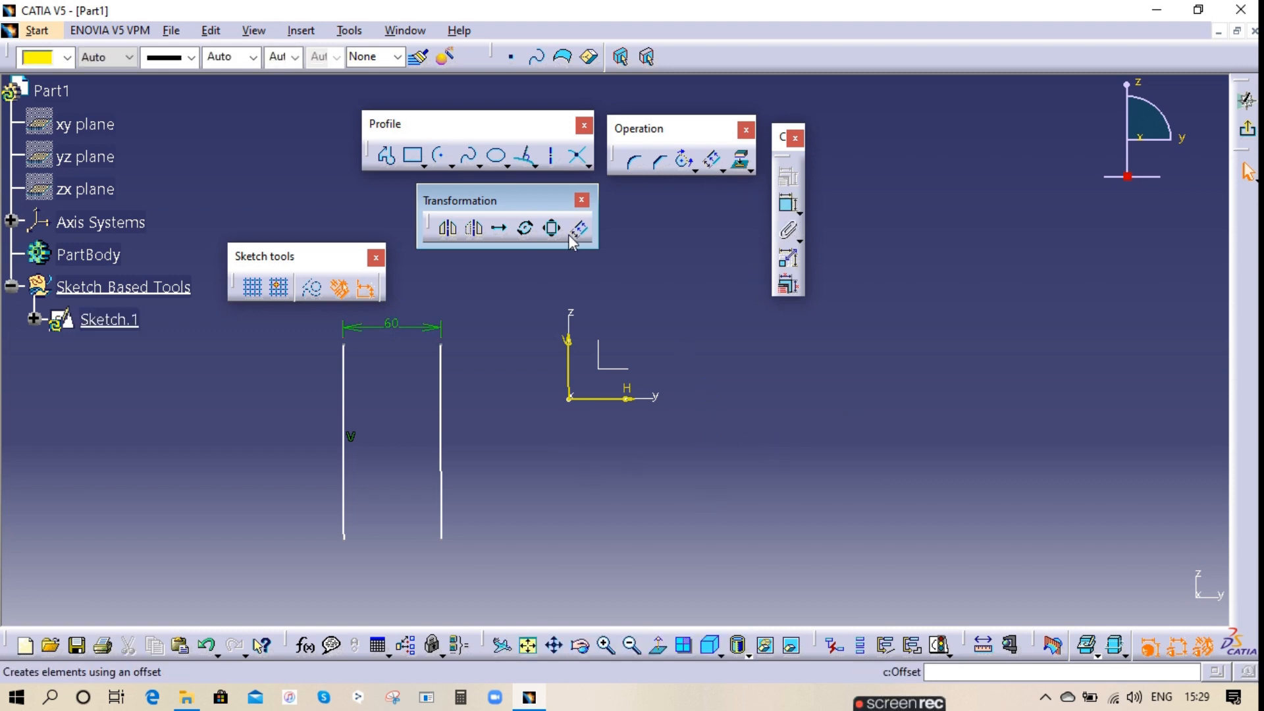
- Close the floating Transformation tools and float the 3D Geometry tools in their place
left_click(582, 199)
left_click(748, 169)
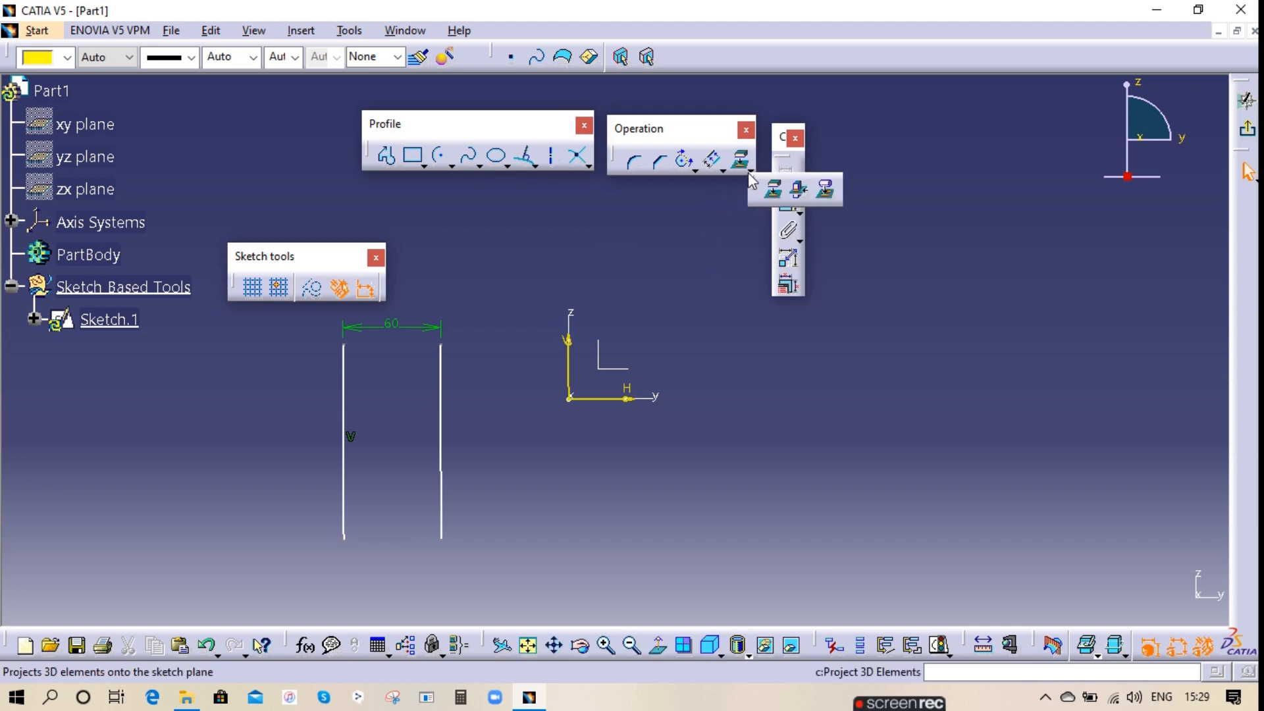
left_click_drag(752, 190, 486, 251)
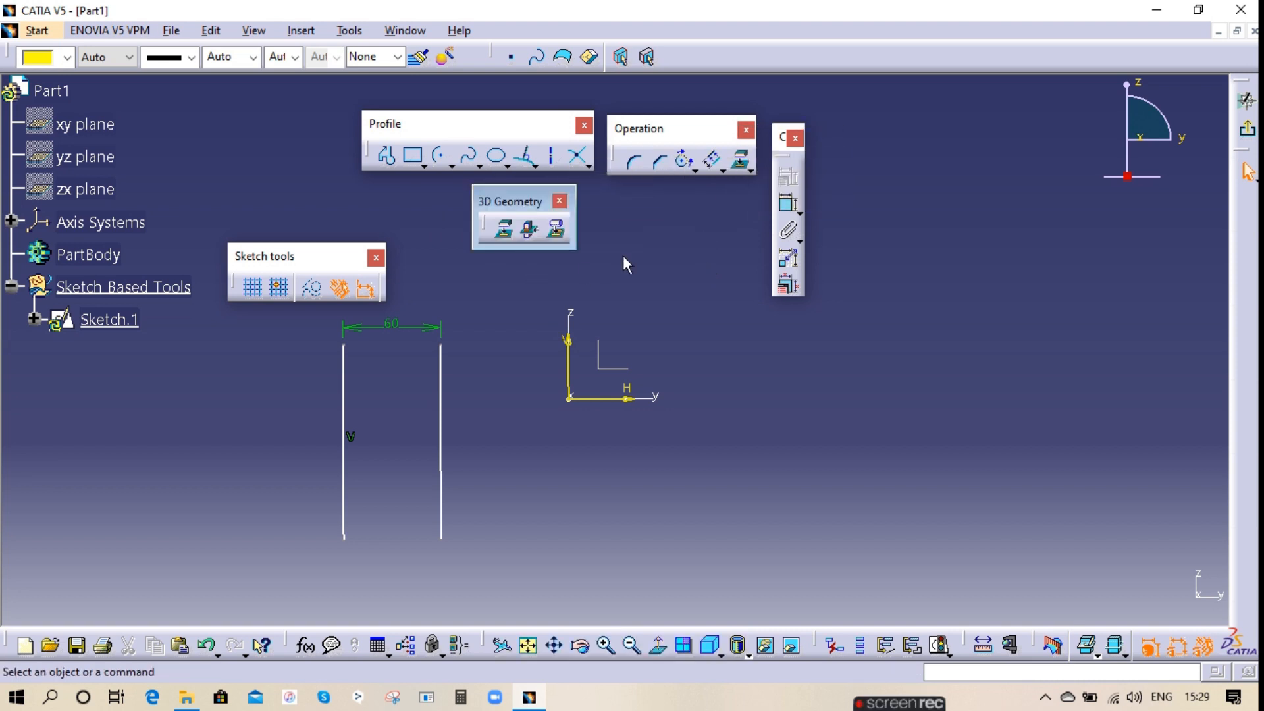
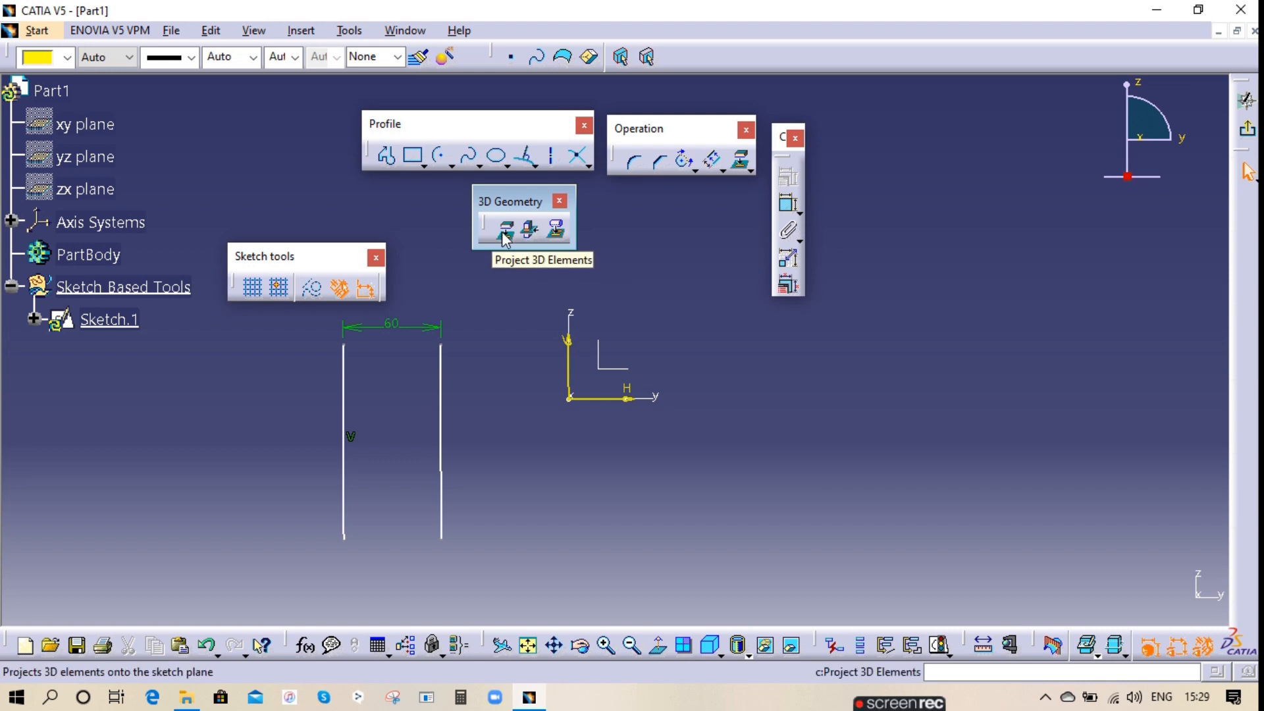
- Try to project the original vertical line onto the sketch plane with Project 3D Elements
left_click(505, 232)
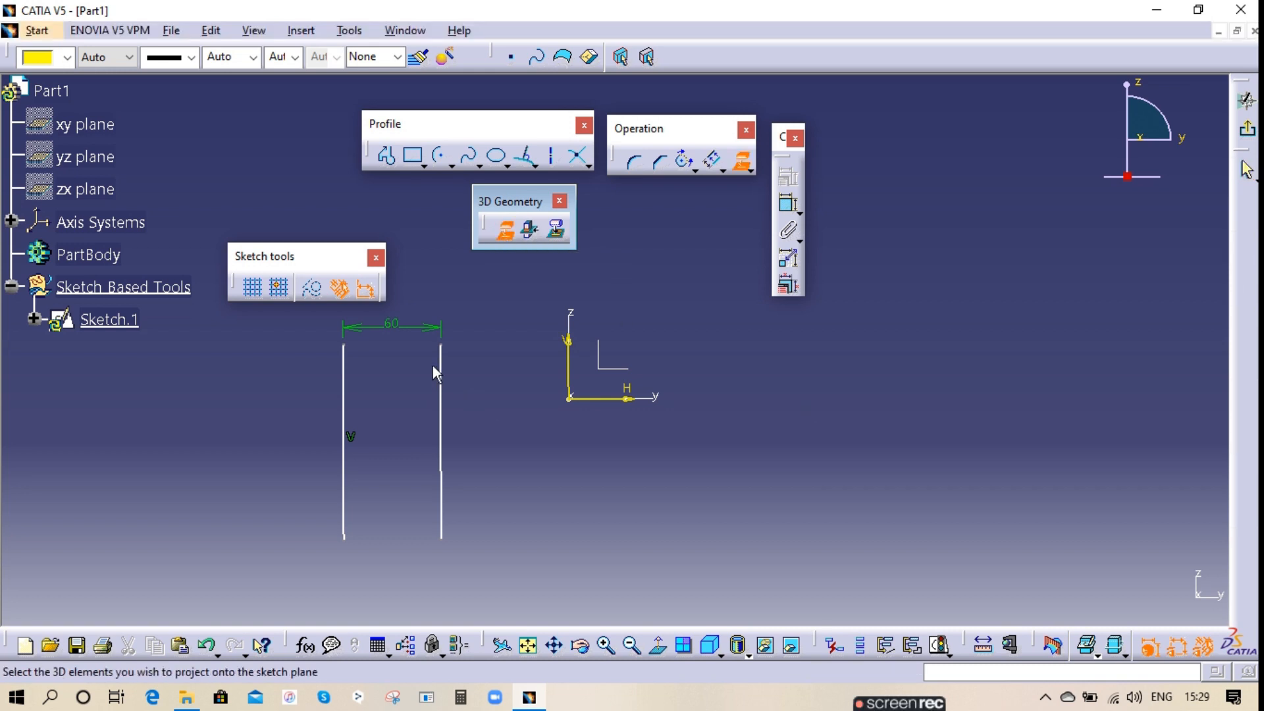
left_click(344, 395)
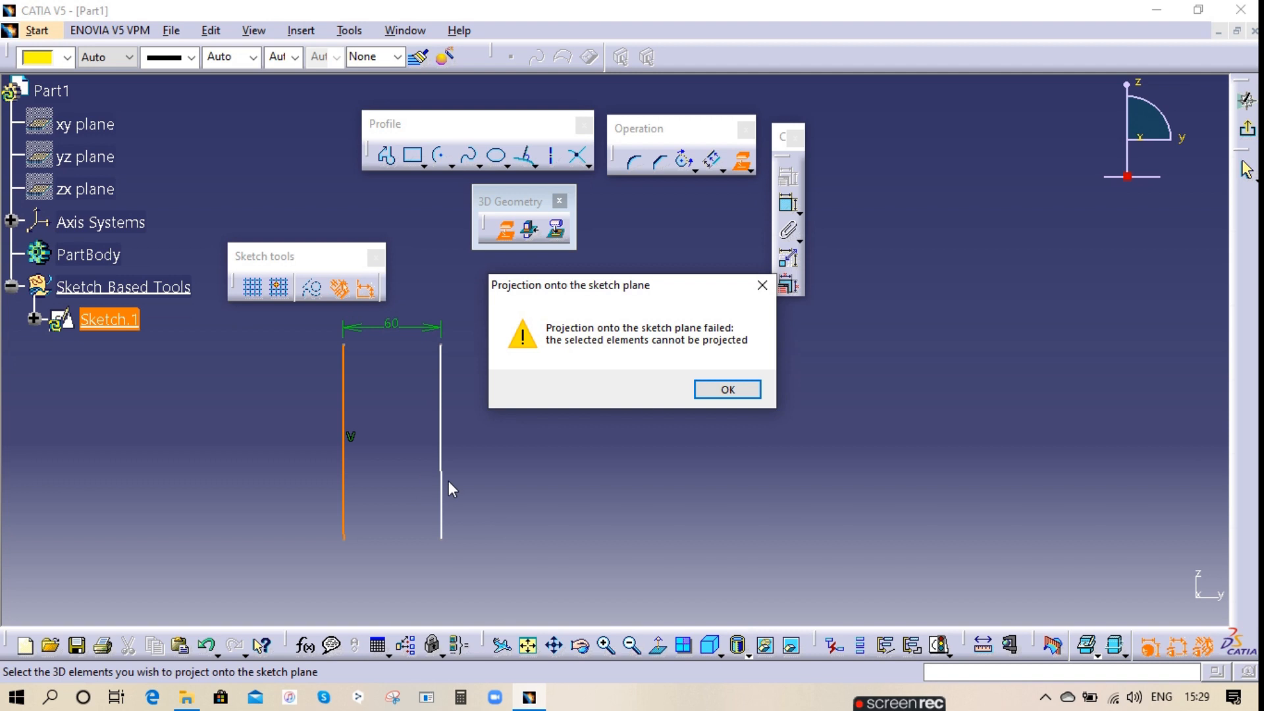
left_click(728, 390)
- Delete the original vertical line and its offset copy from the sketch
mouse_move(344, 368)
left_mouse_down()
mouse_move(395, 386)
mouse_move(391, 370)
left_mouse_up()
right_click(392, 371)
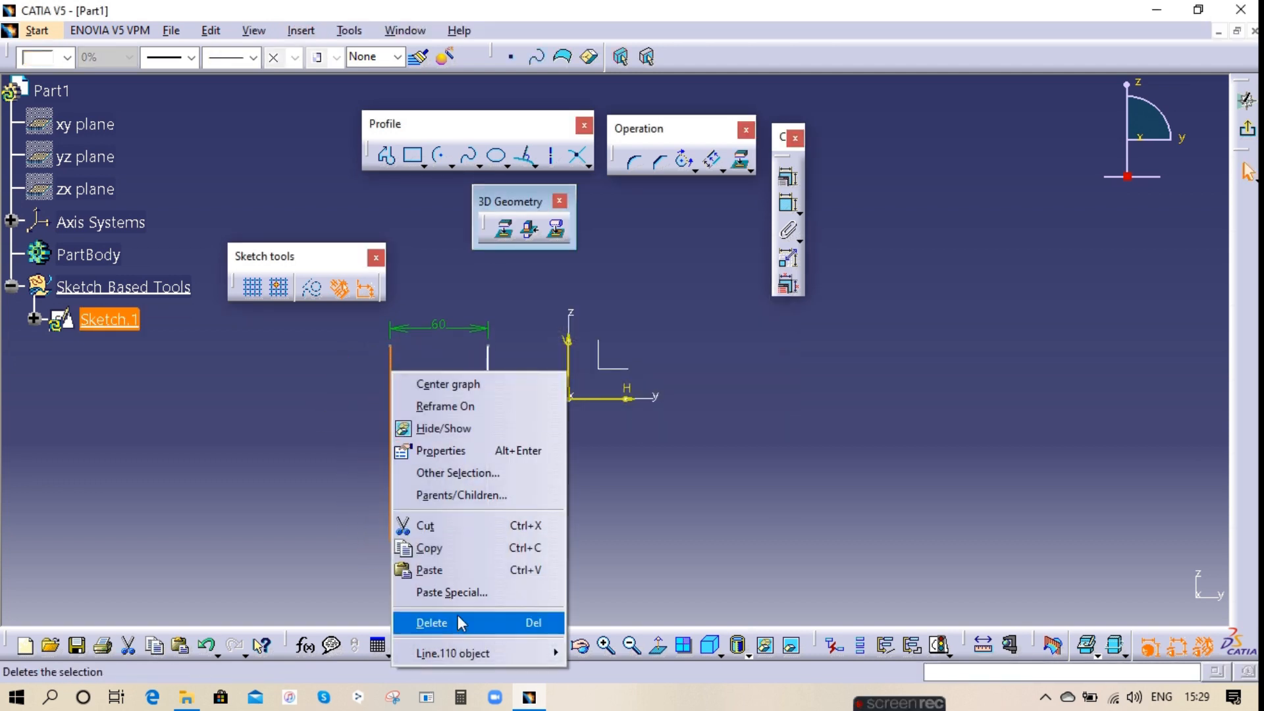
left_click(507, 622)
left_click_drag(488, 387, 462, 356)
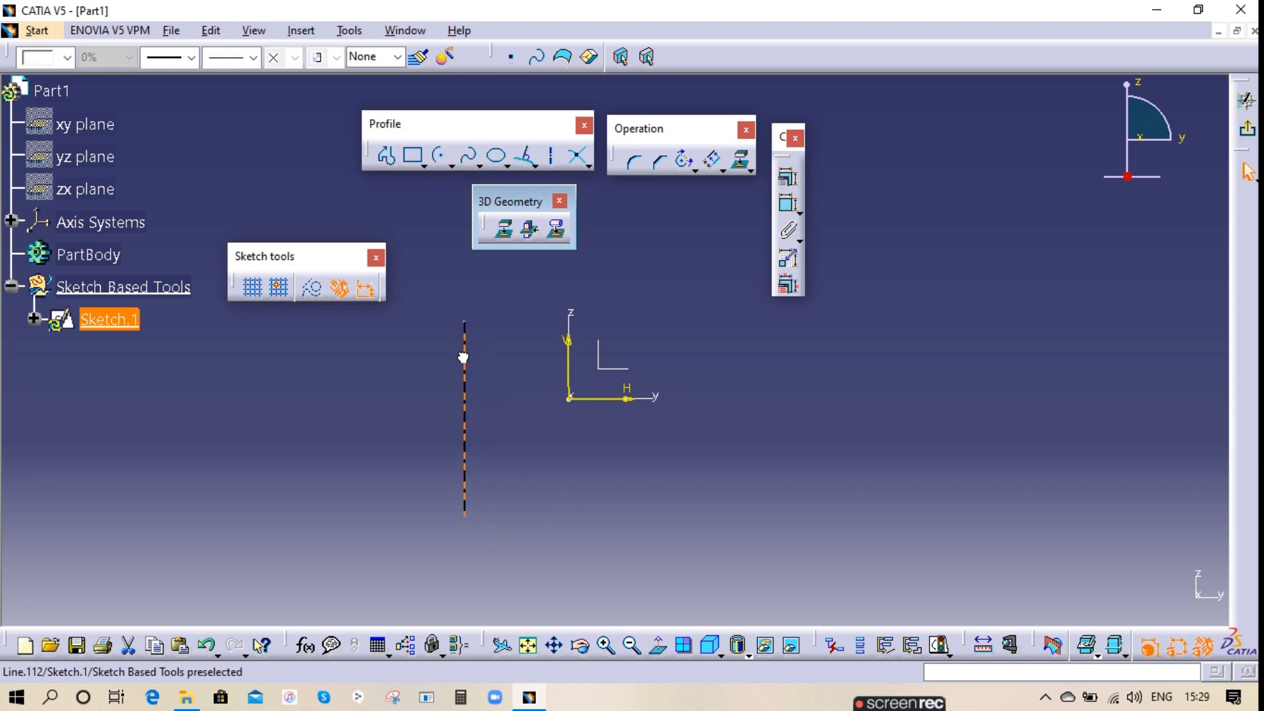
left_click(491, 337)
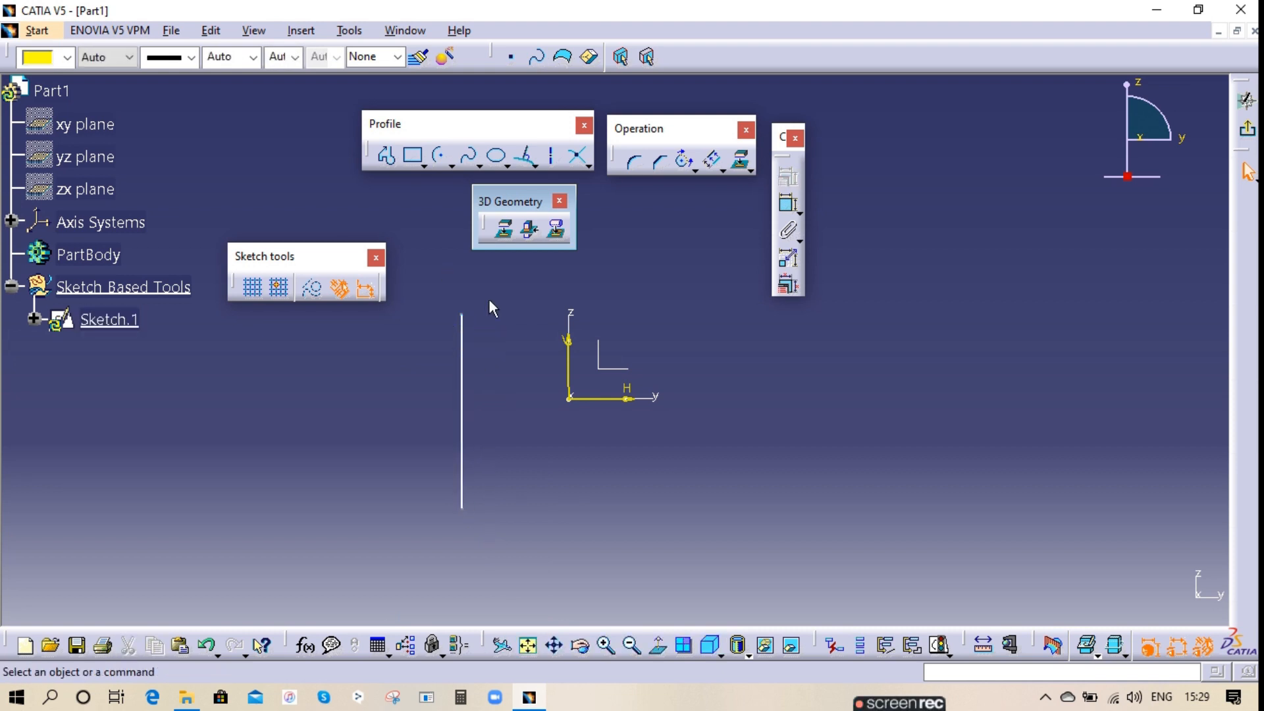
right_click(462, 354)
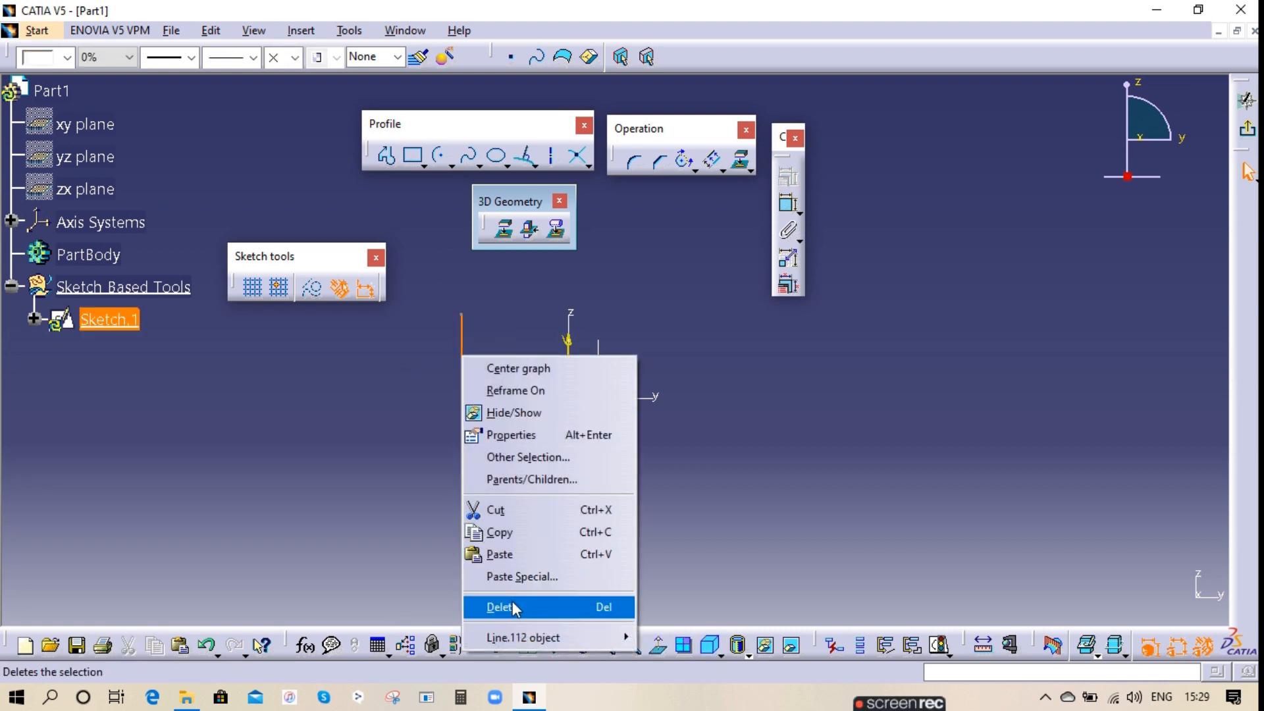
left_click(512, 604)
- Draw a wide rectangle enclosing the sketch origin and exit the sketch to the 3D part
left_click(413, 156)
left_click(475, 352)
left_click(815, 535)
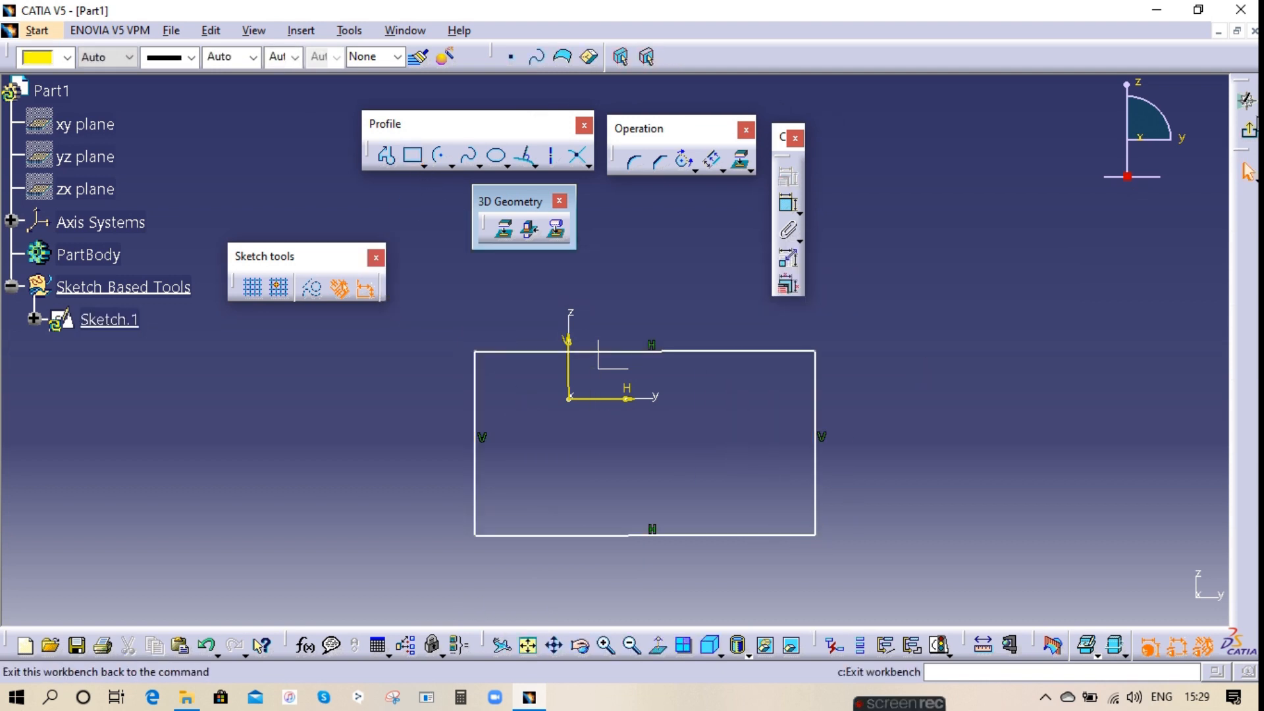
left_click(1249, 132)
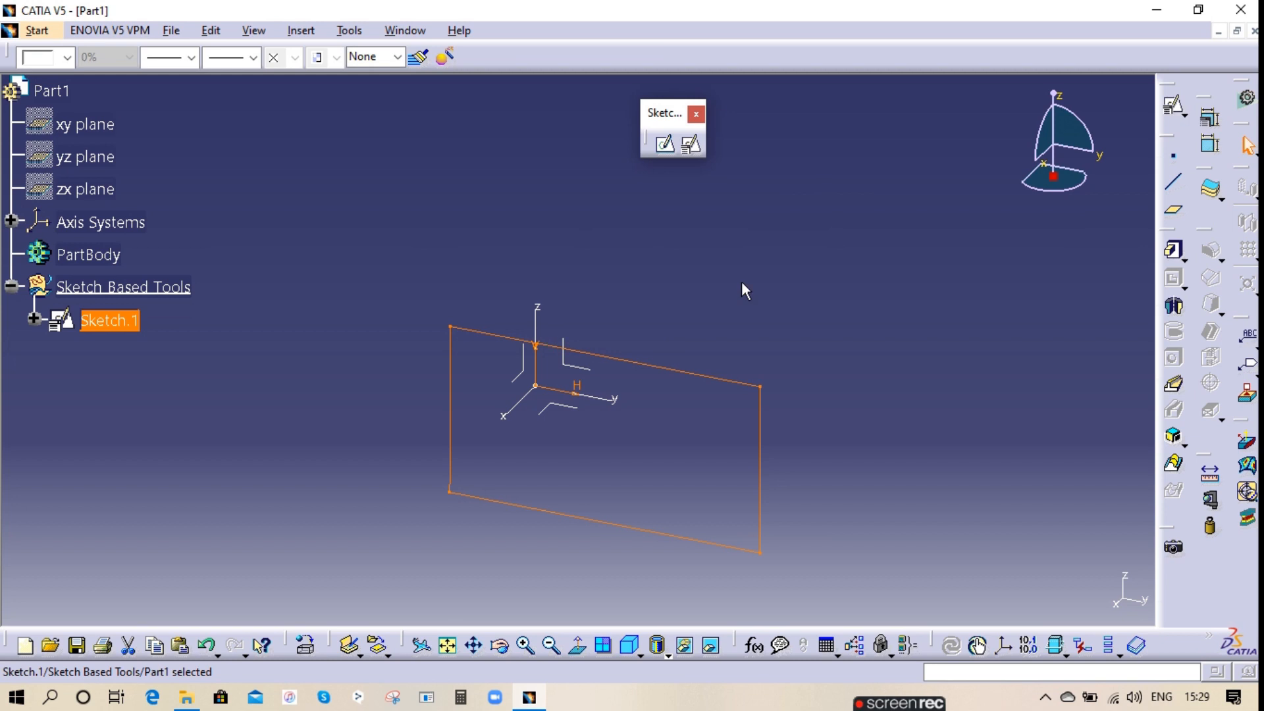
- Extrude the rectangle of Sketch.1 into a solid block with the Pad command
left_click(1173, 250)
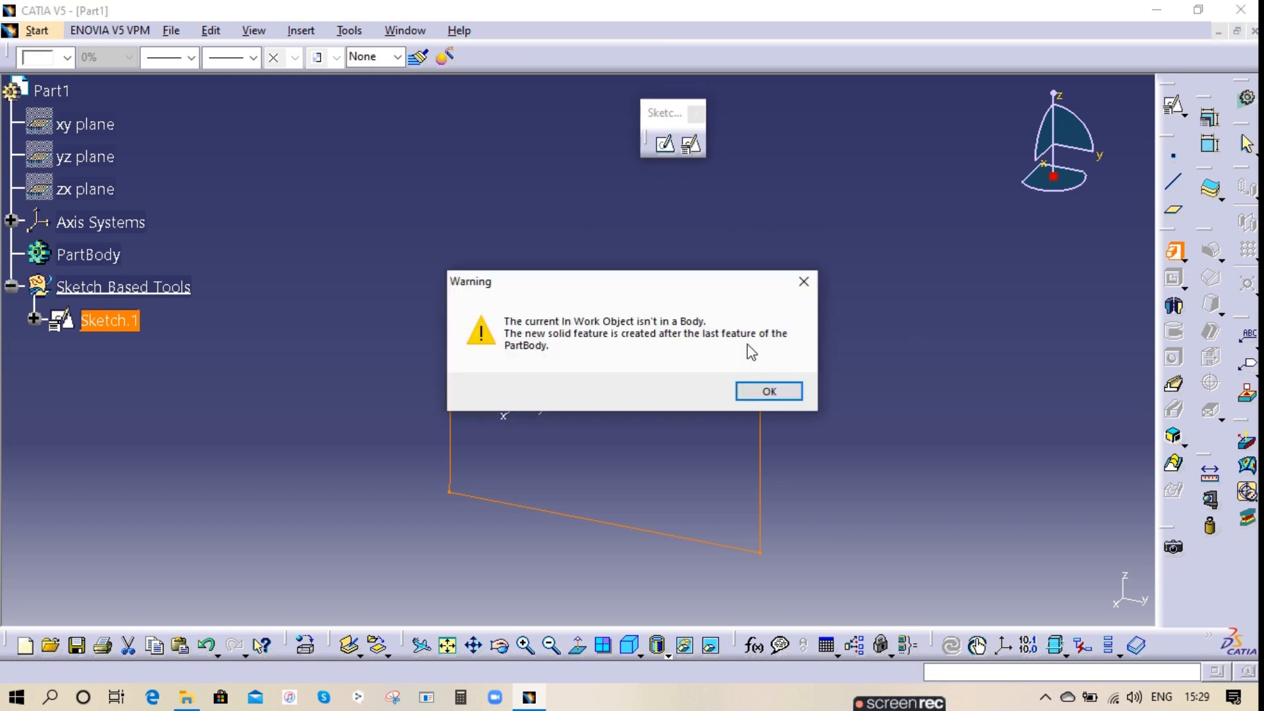
left_click(759, 395)
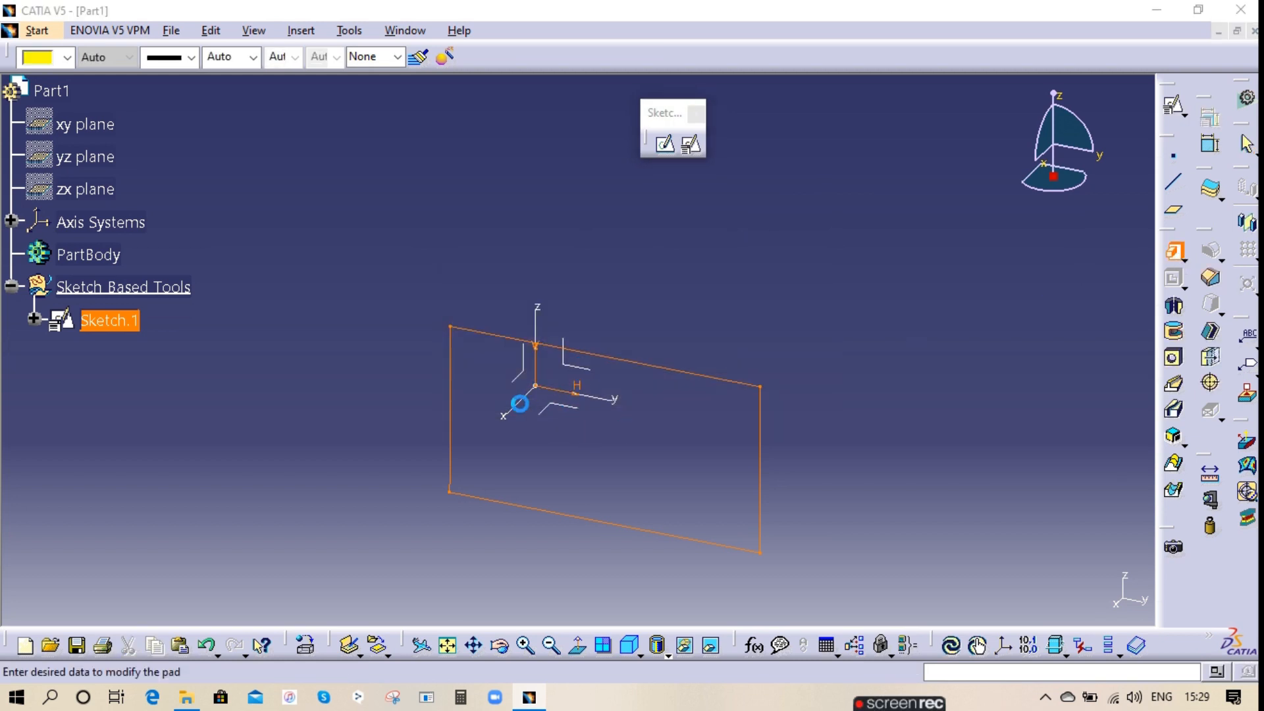
left_click_drag(609, 376, 479, 440)
left_click(958, 598)
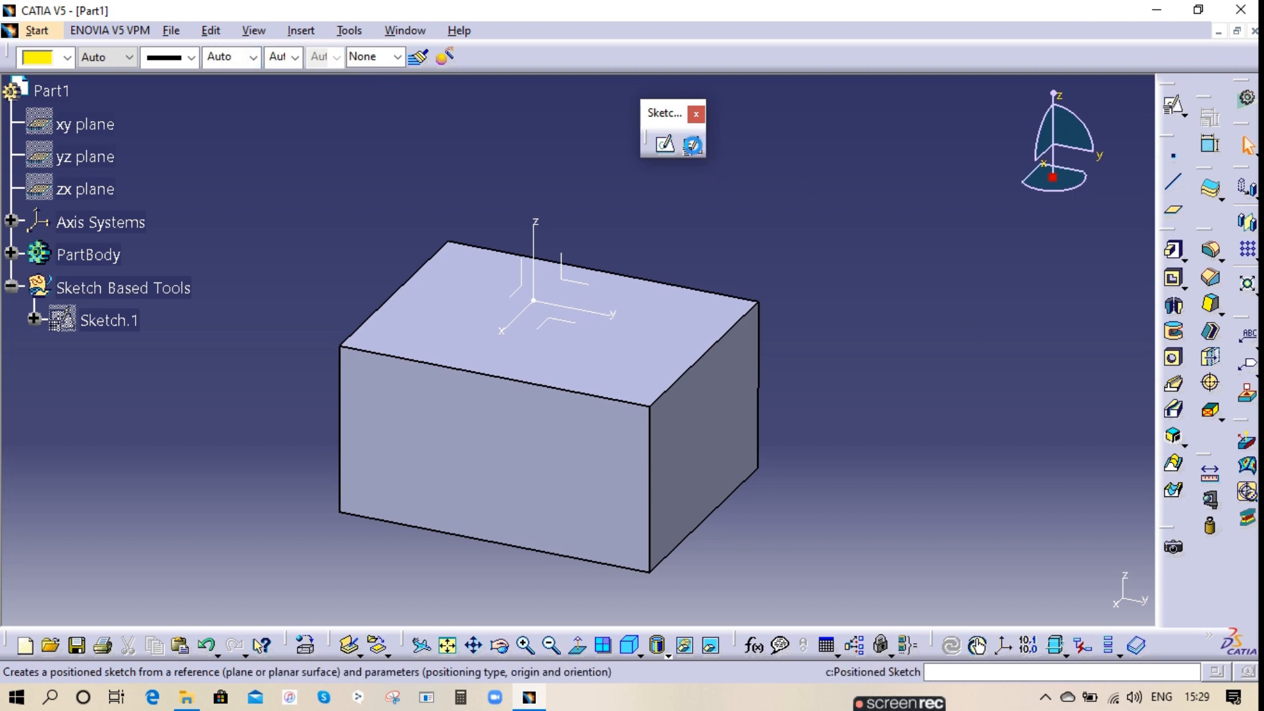
- Create a positioned sketch that references the YZ plane of the absolute axis system
left_click(690, 144)
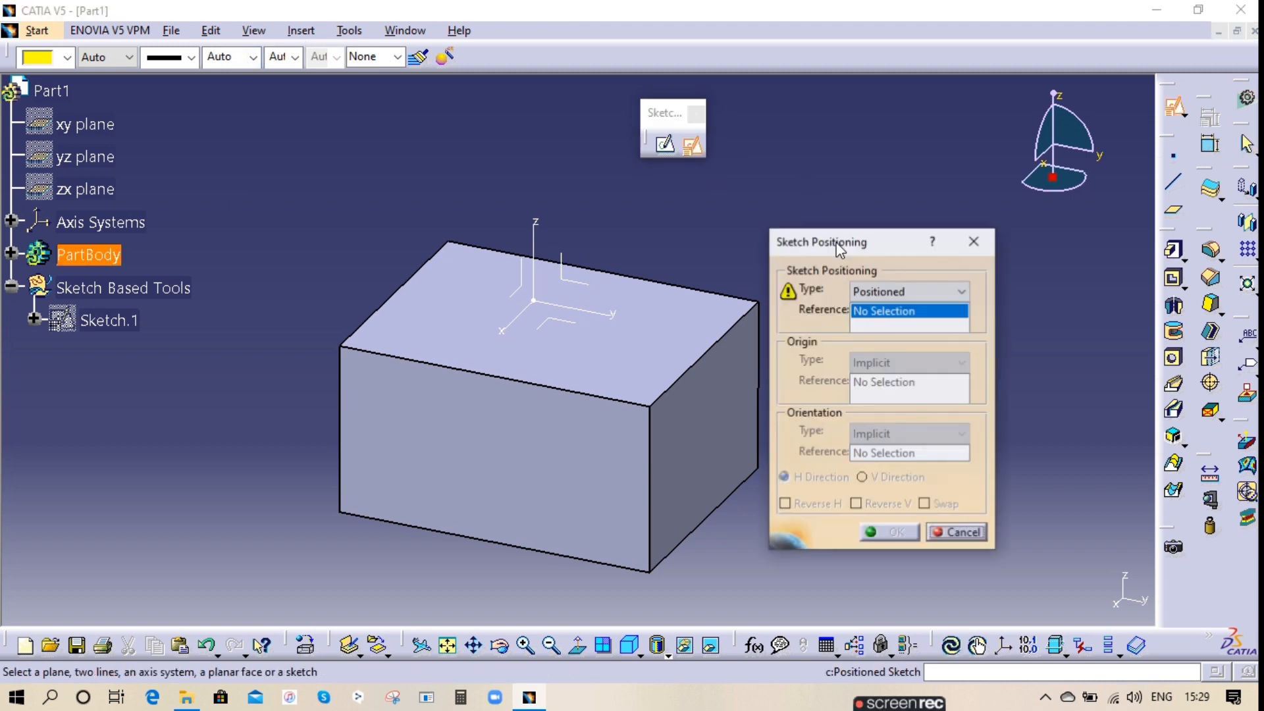
left_click(590, 291)
left_click(873, 310)
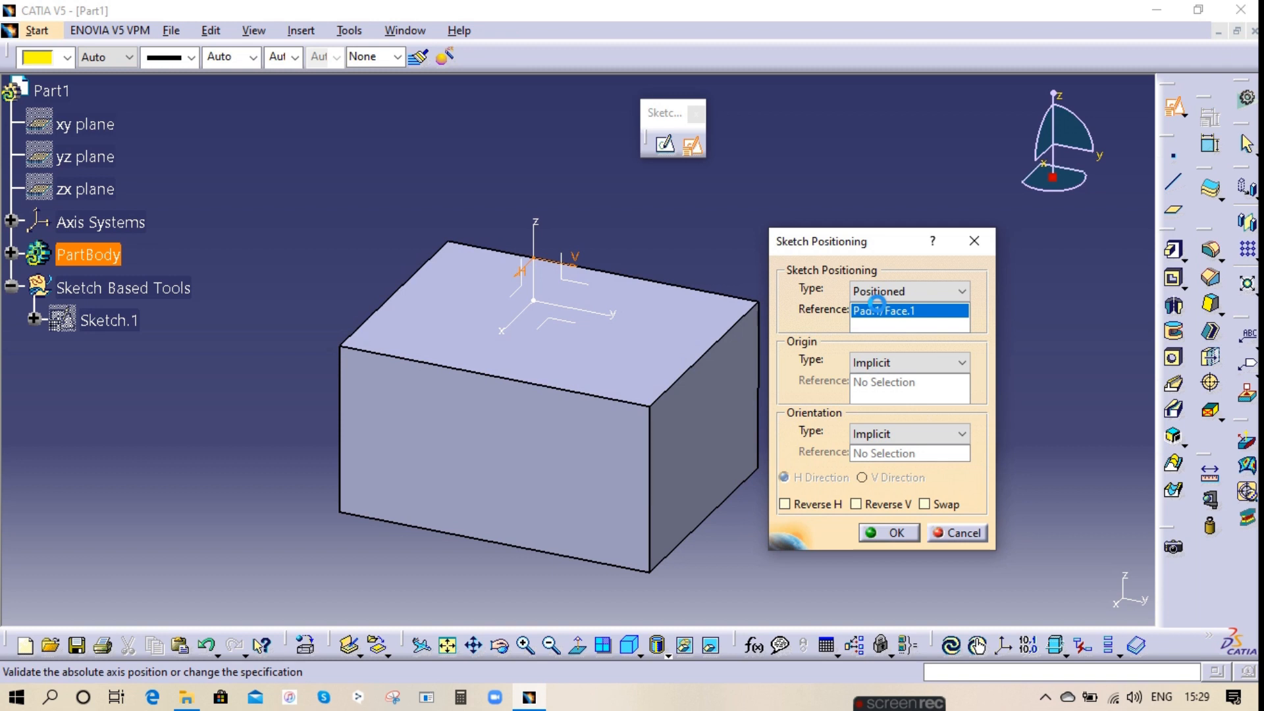
left_click(580, 283)
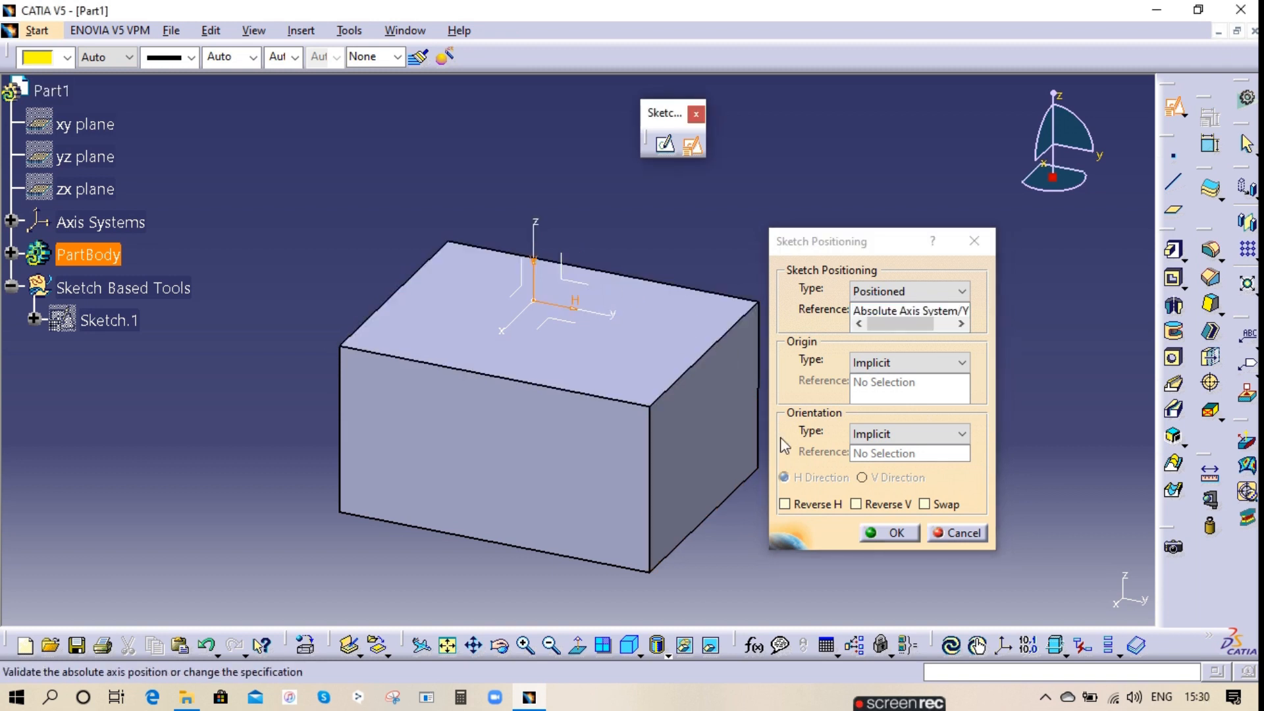
left_click(864, 537)
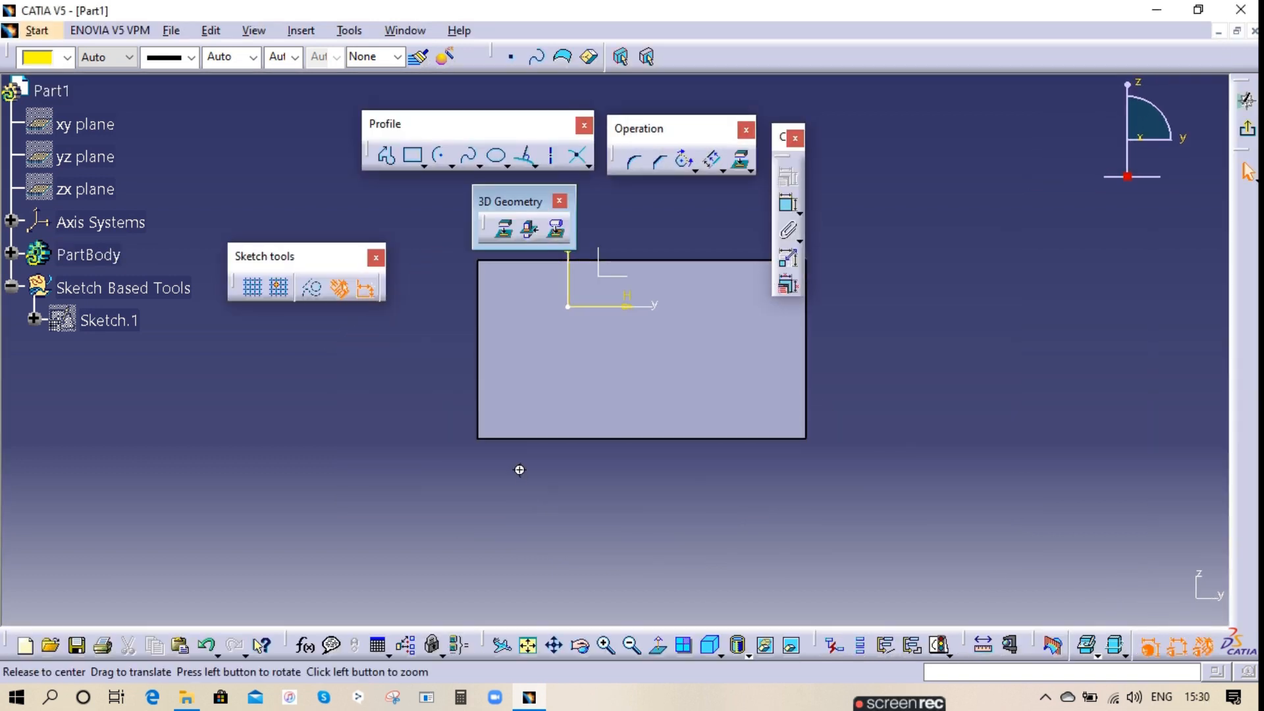
- Project the block's upper edge onto the sketch plane with Project 3D Elements
middle_click_drag(519, 469, 481, 512)
left_click(684, 311)
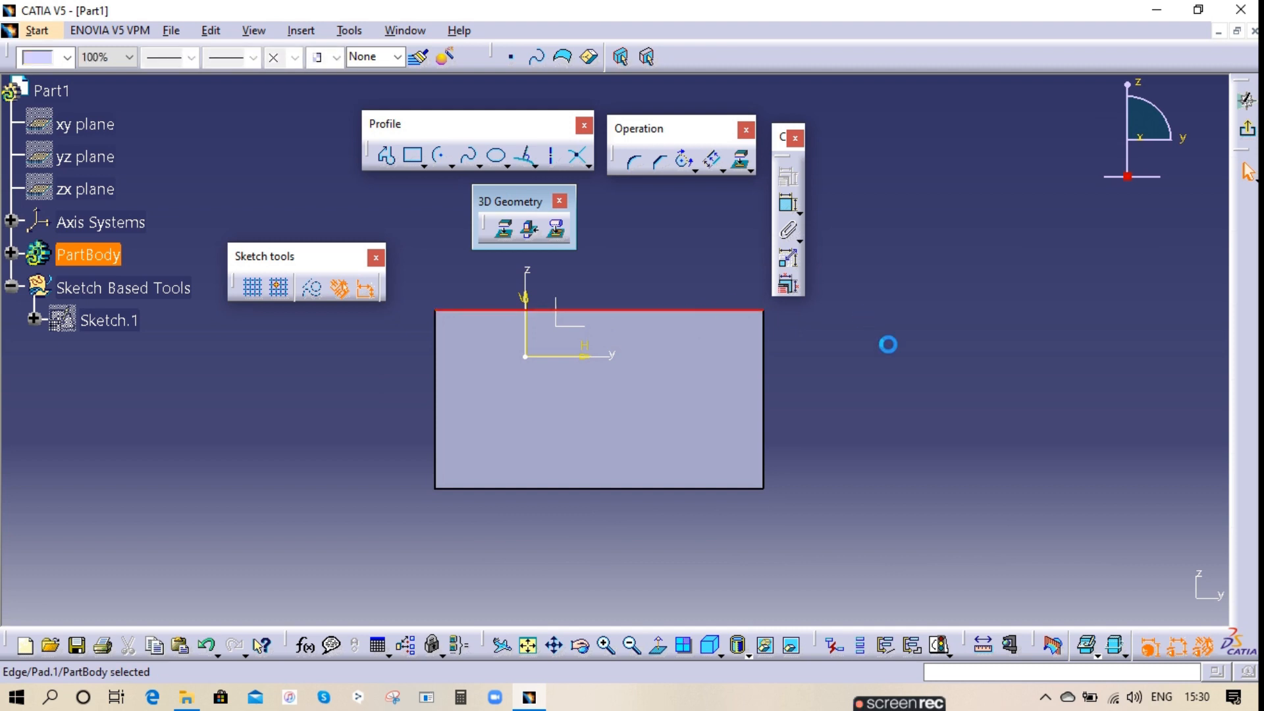
left_click(765, 469)
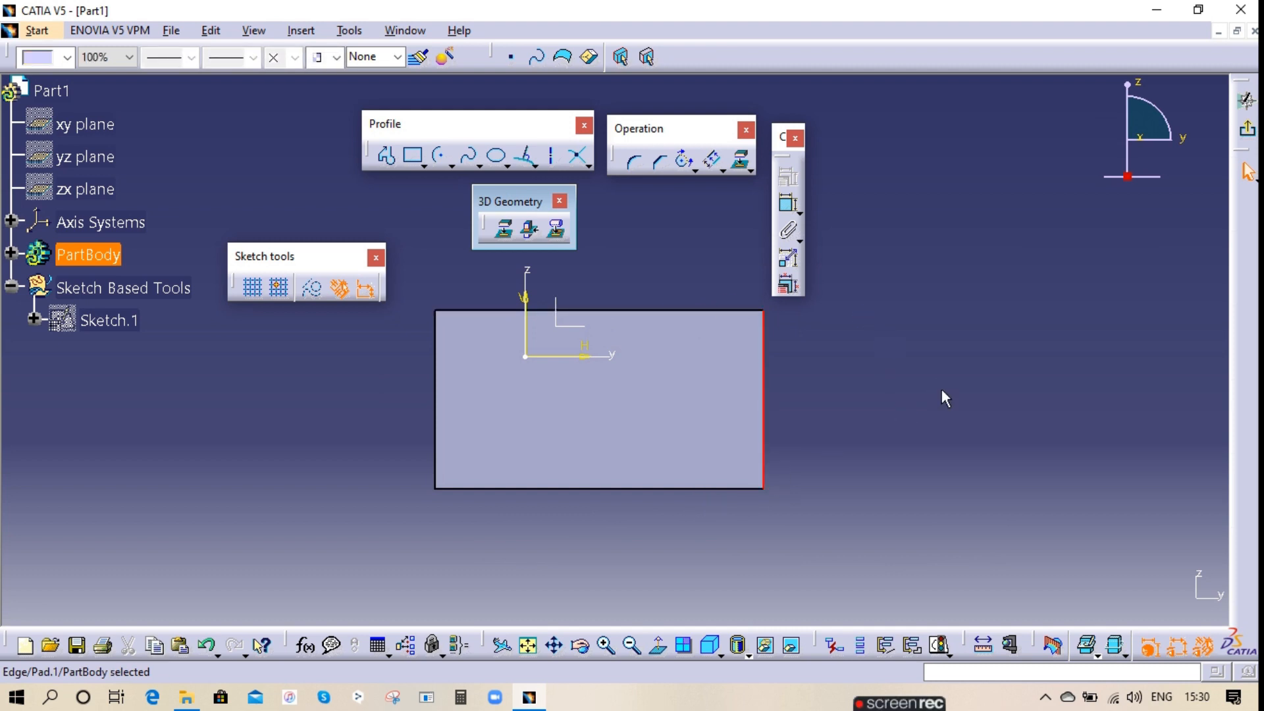
left_click(941, 389)
left_click(514, 238)
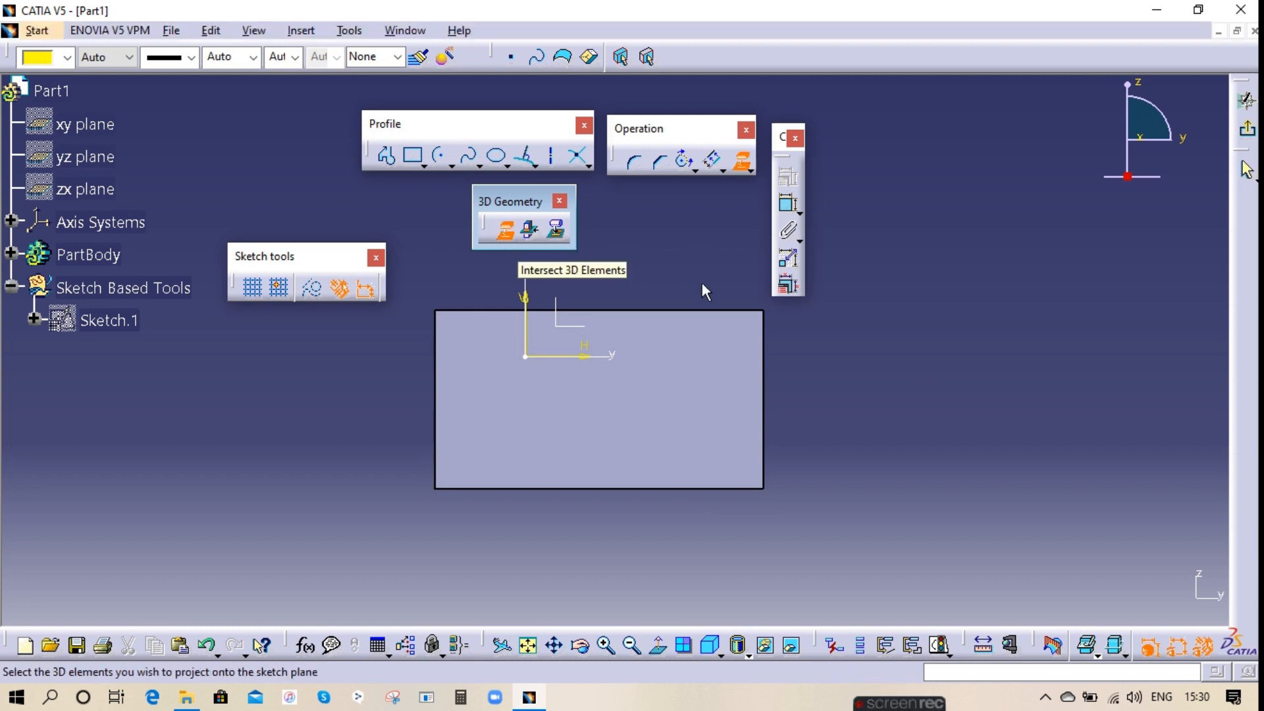
left_click(750, 311)
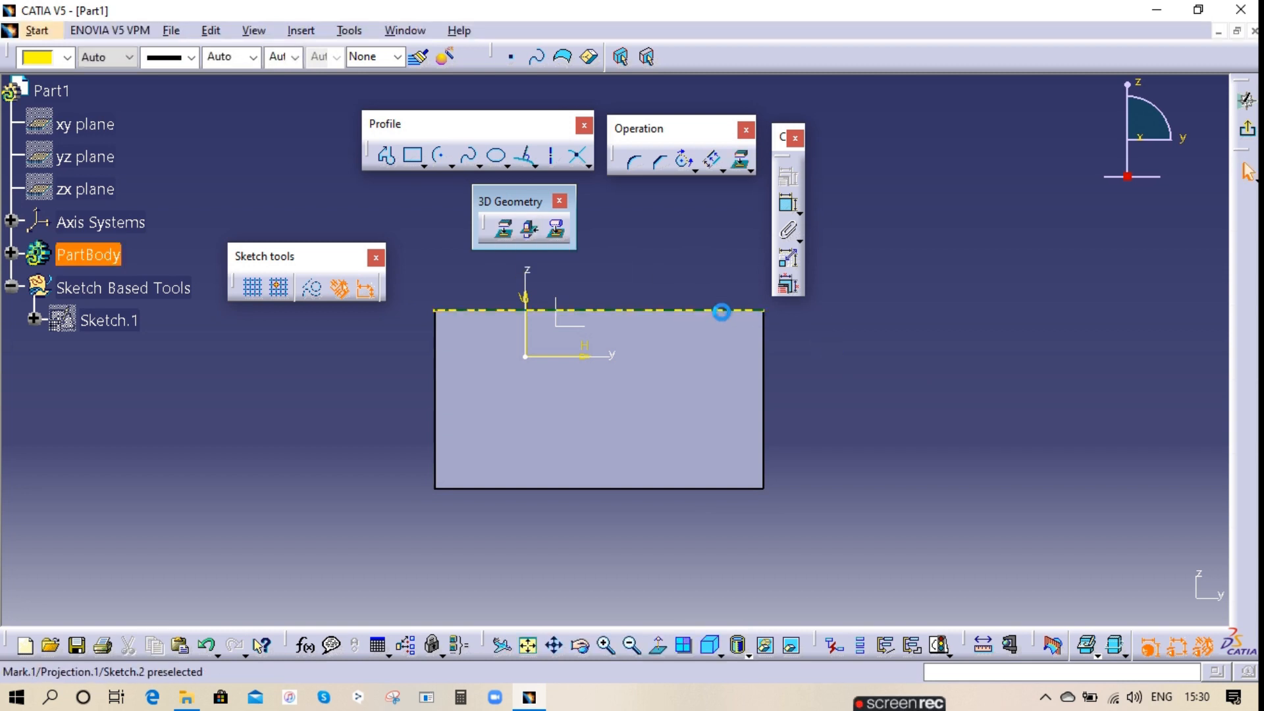
- Isolate the projected line from the block's edge so it becomes independent sketch geometry
right_click(704, 308)
mouse_move(807, 589)
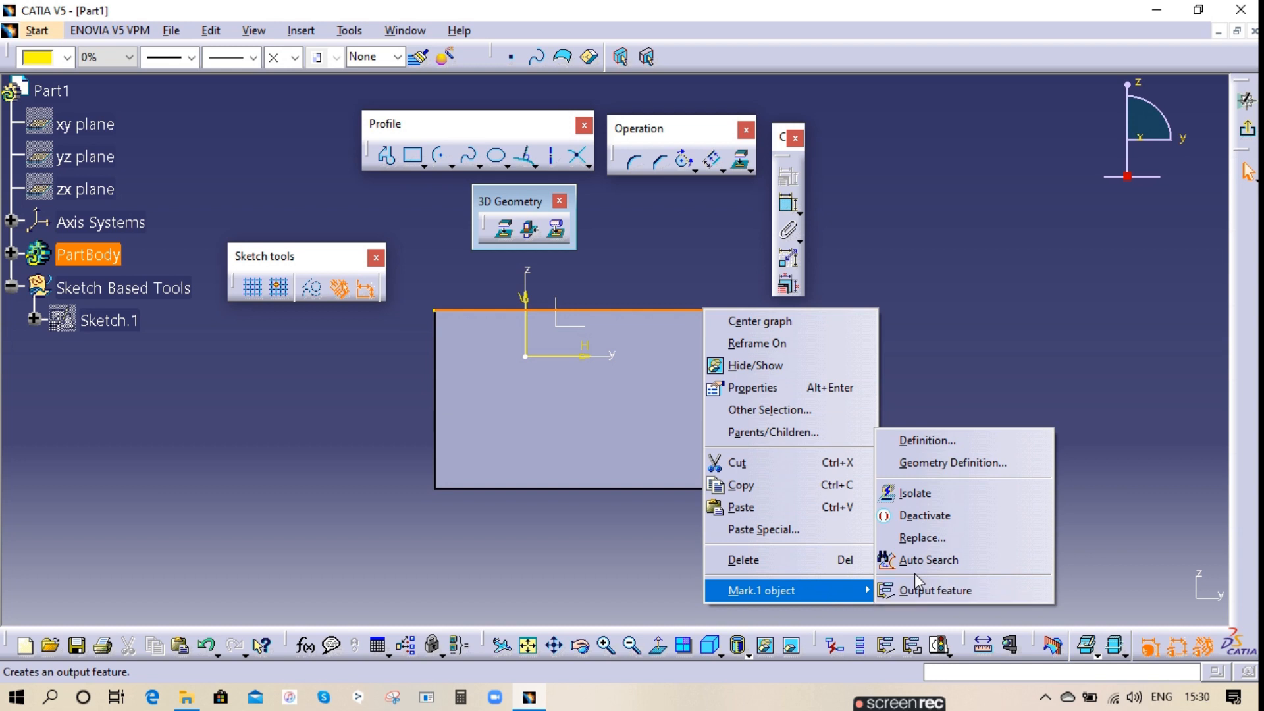
left_click(924, 496)
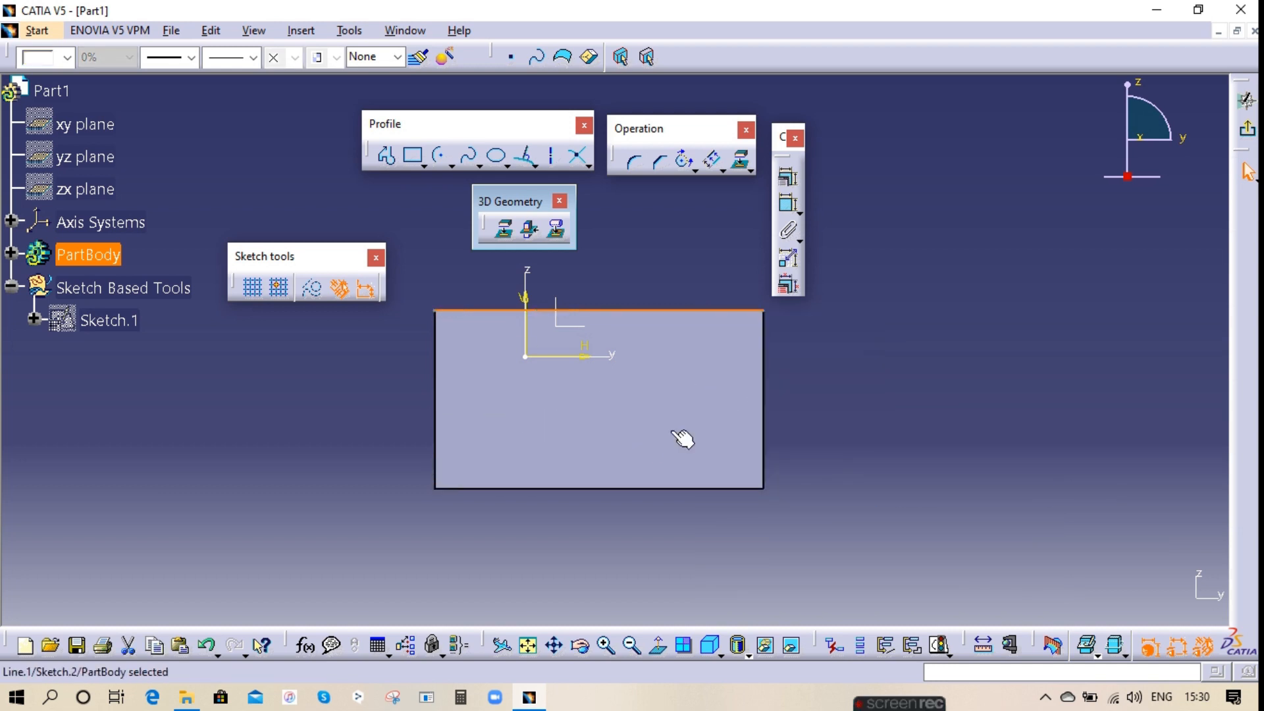
left_click(659, 310)
left_click(899, 408)
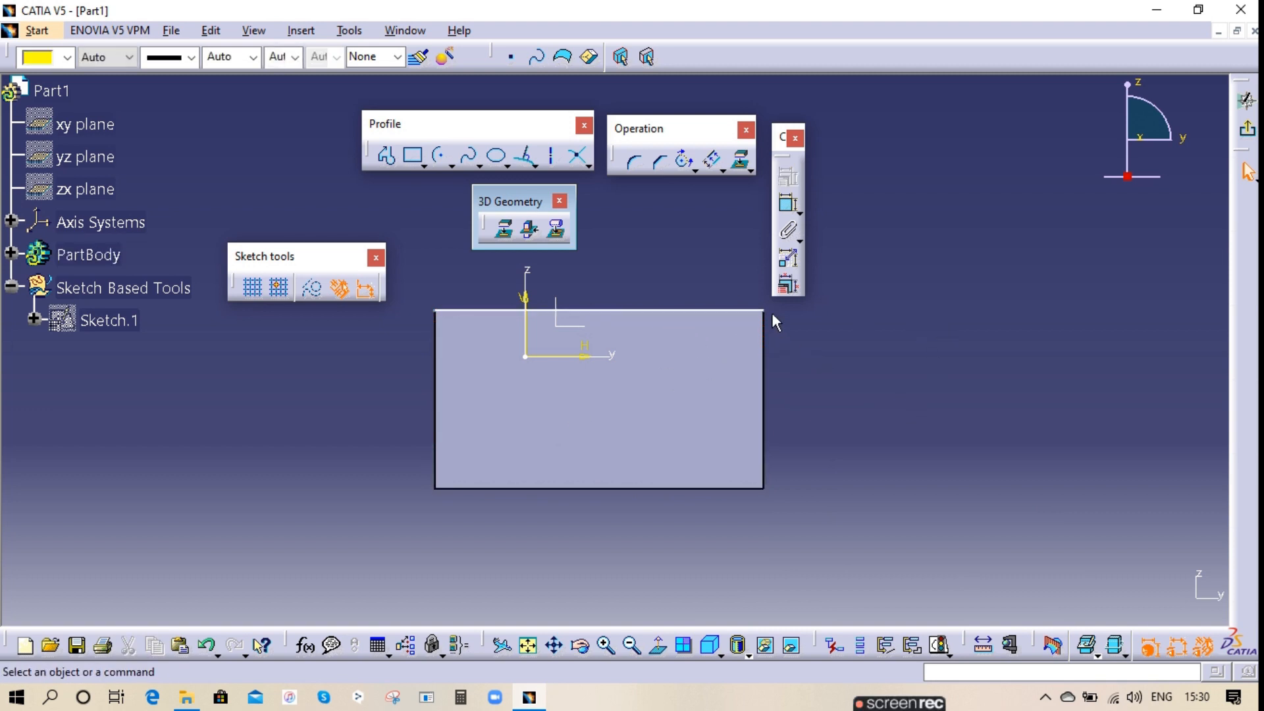
- Move the isolated line above the block's upper edge and delete it from the sketch
left_click_drag(632, 312, 618, 283)
left_click(897, 387)
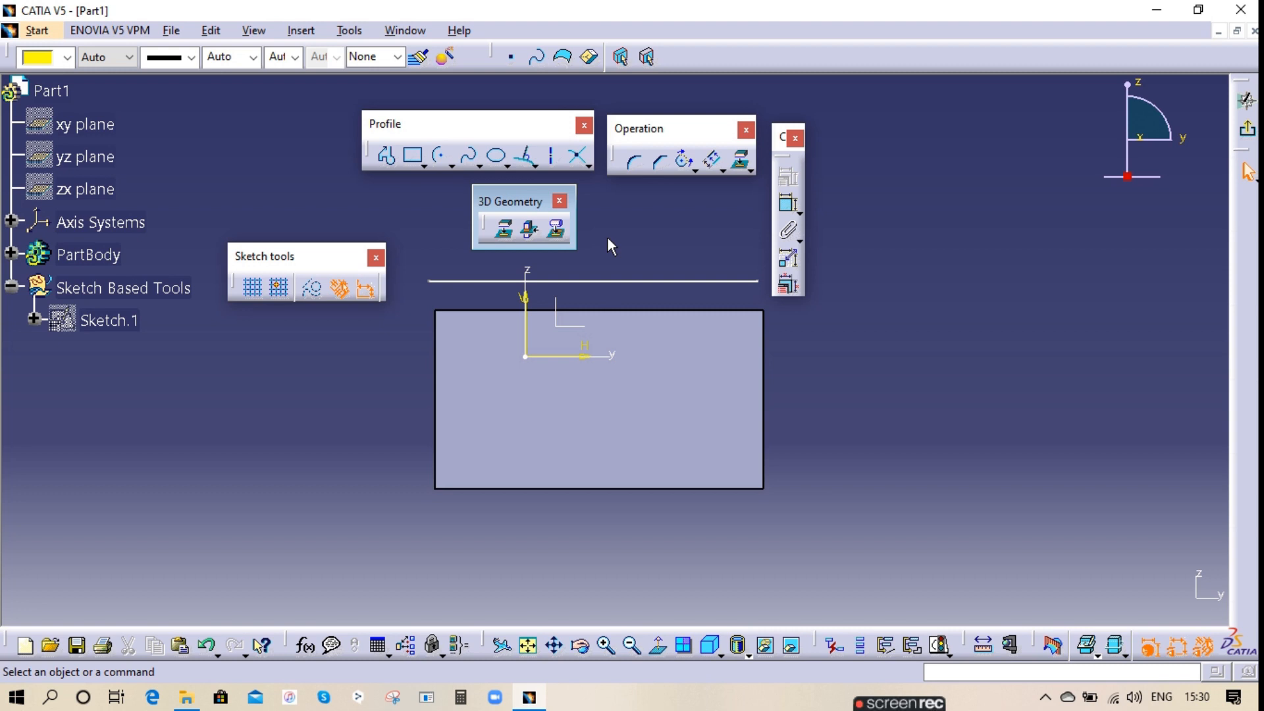
left_click(788, 202)
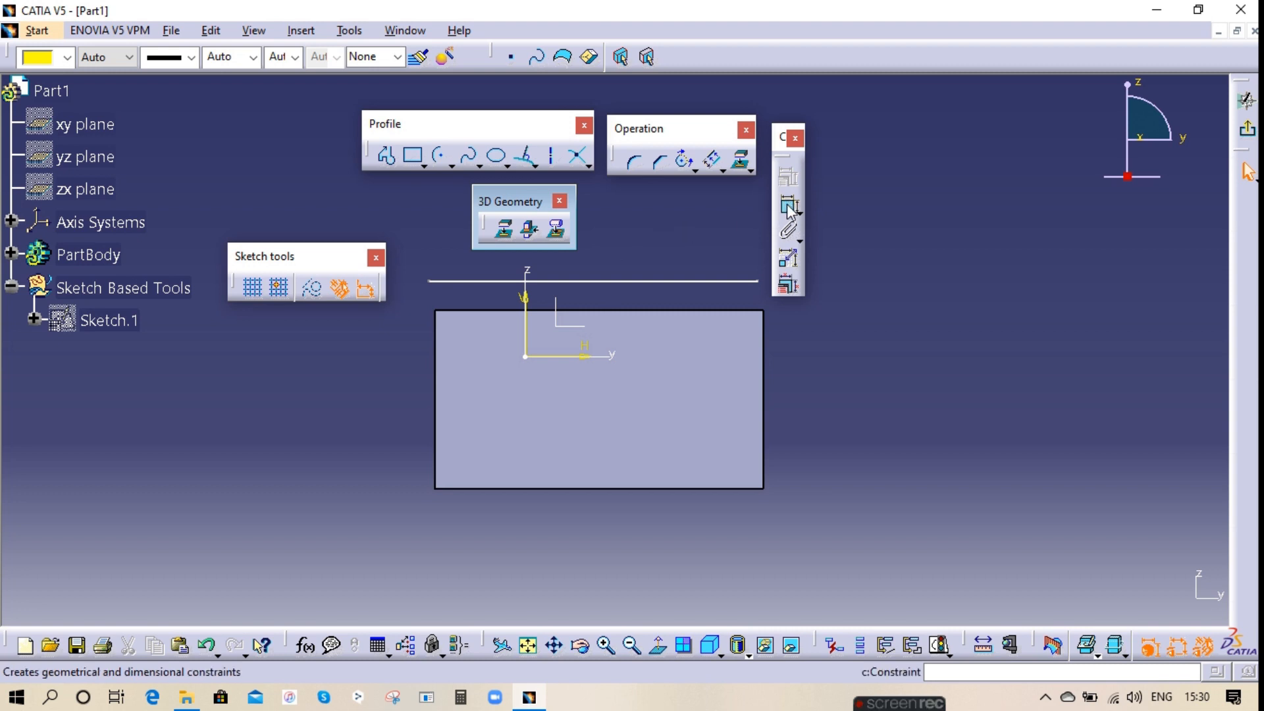
key("Escape")
right_click(599, 280)
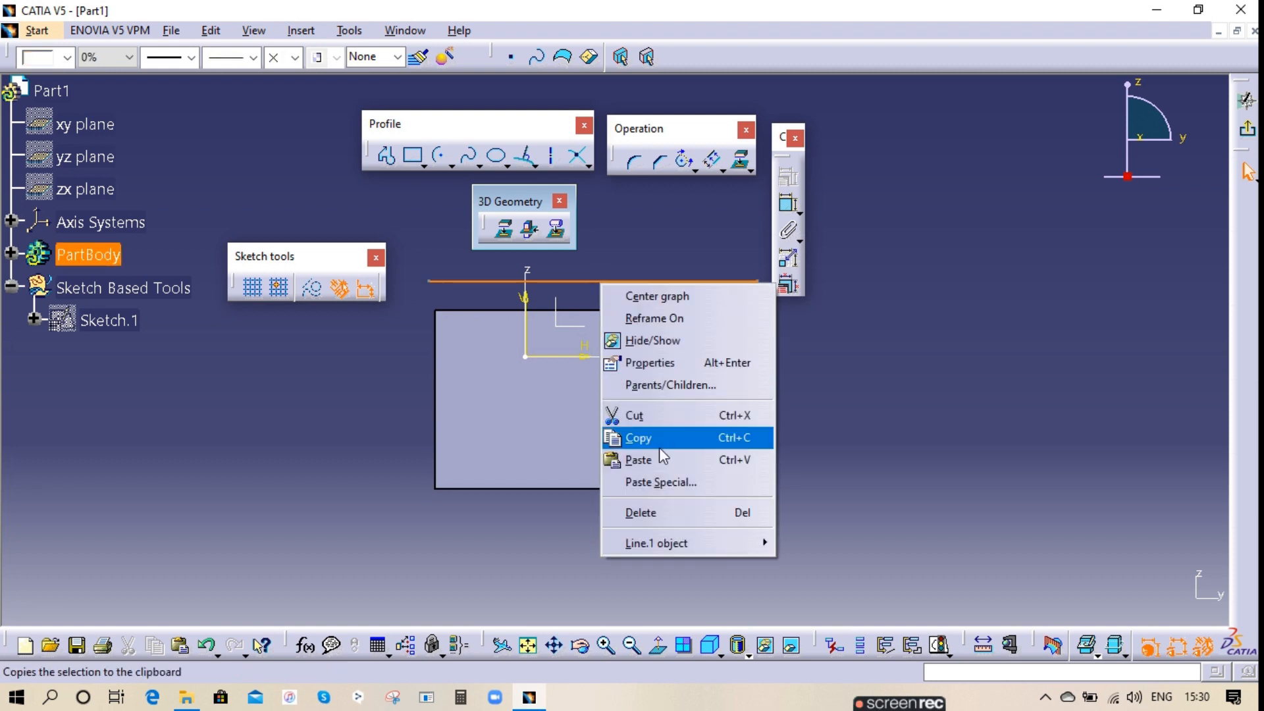
left_click(648, 512)
- Clear away the floating Sketch tools and 3D Geometry tools and exit the sketch to the 3D part
left_click_drag(782, 137, 793, 56)
left_click_drag(527, 201, 615, 211)
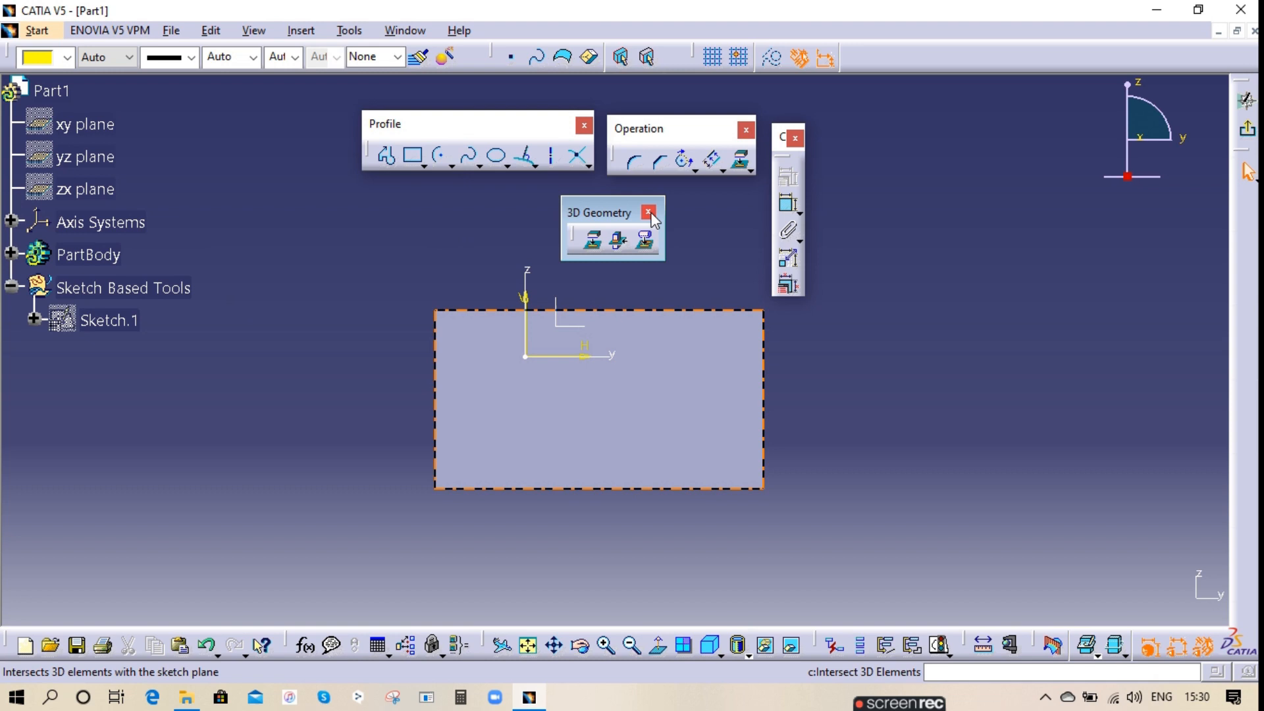
left_click(649, 212)
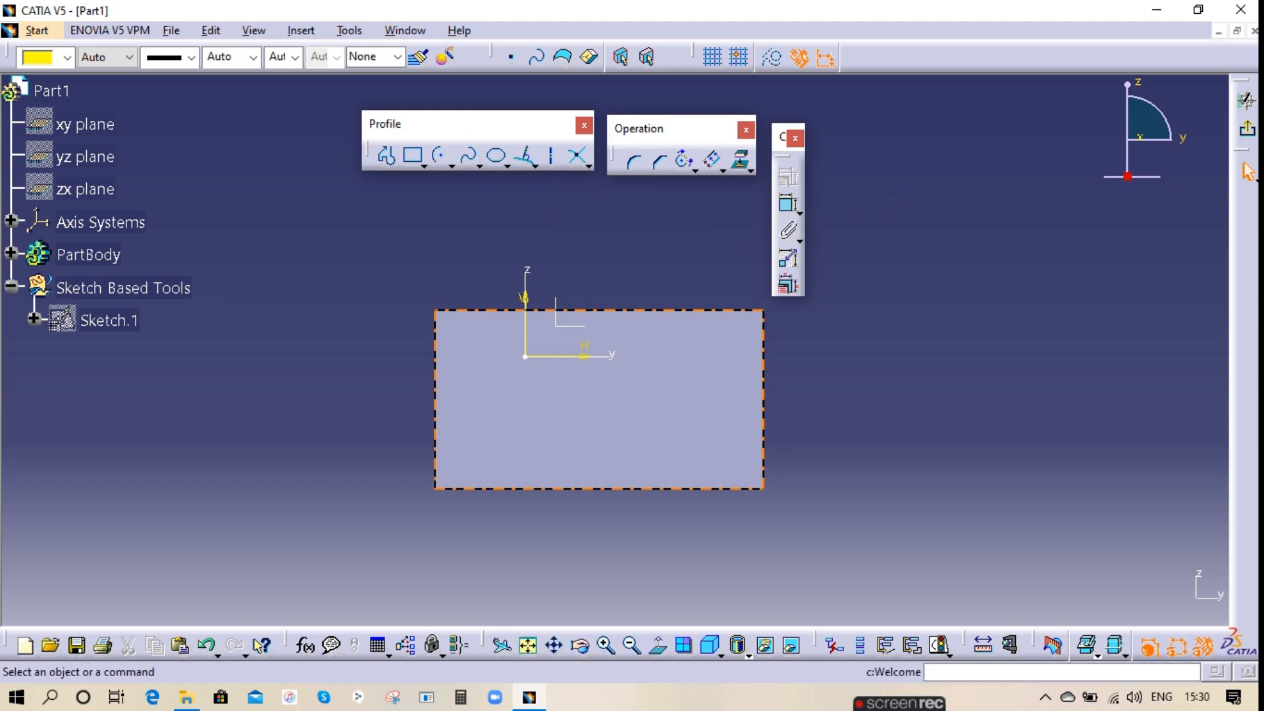
left_click(1249, 133)
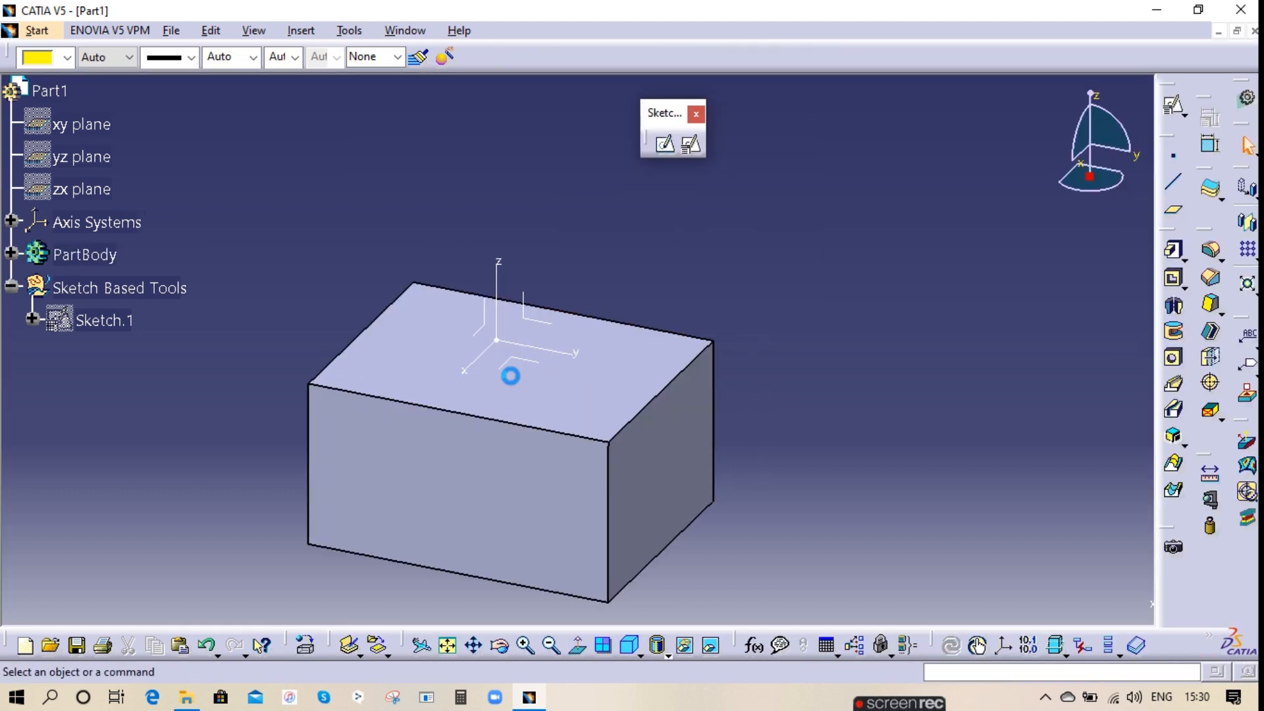
- Show the hidden Sketch.1 and open it for editing from its rectangle
right_click(116, 332)
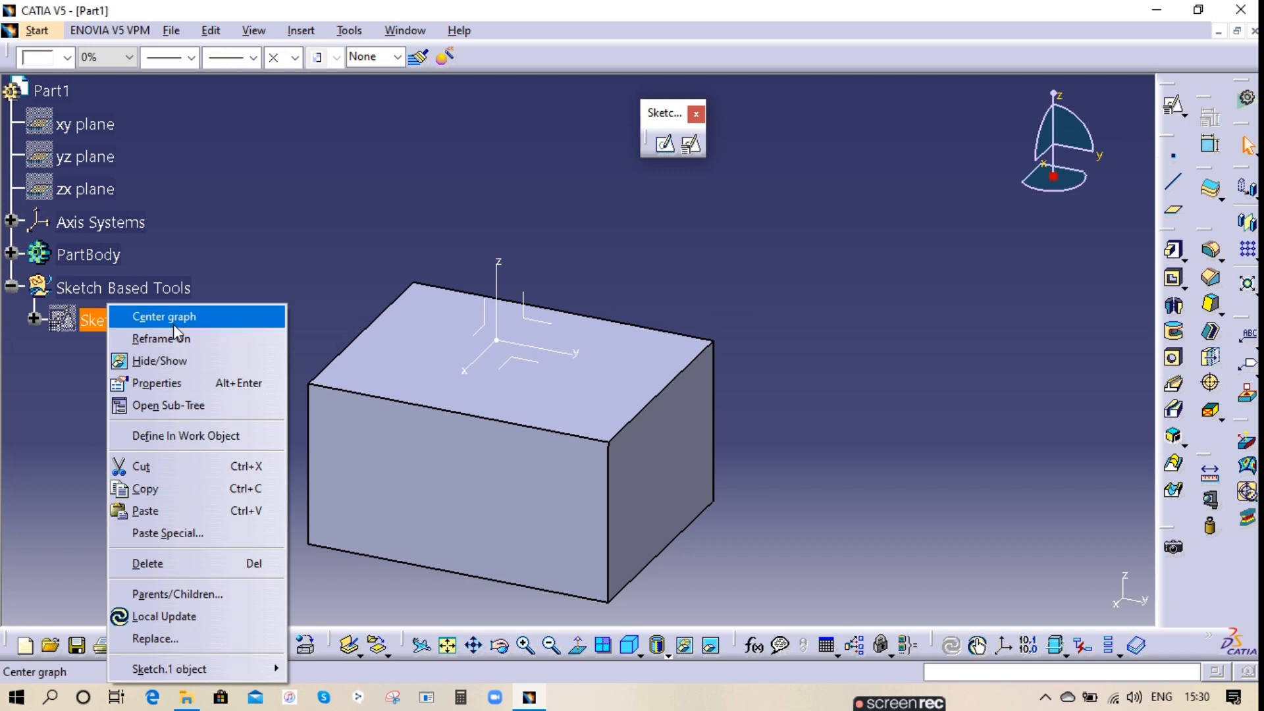
left_click(166, 362)
double_click(672, 339)
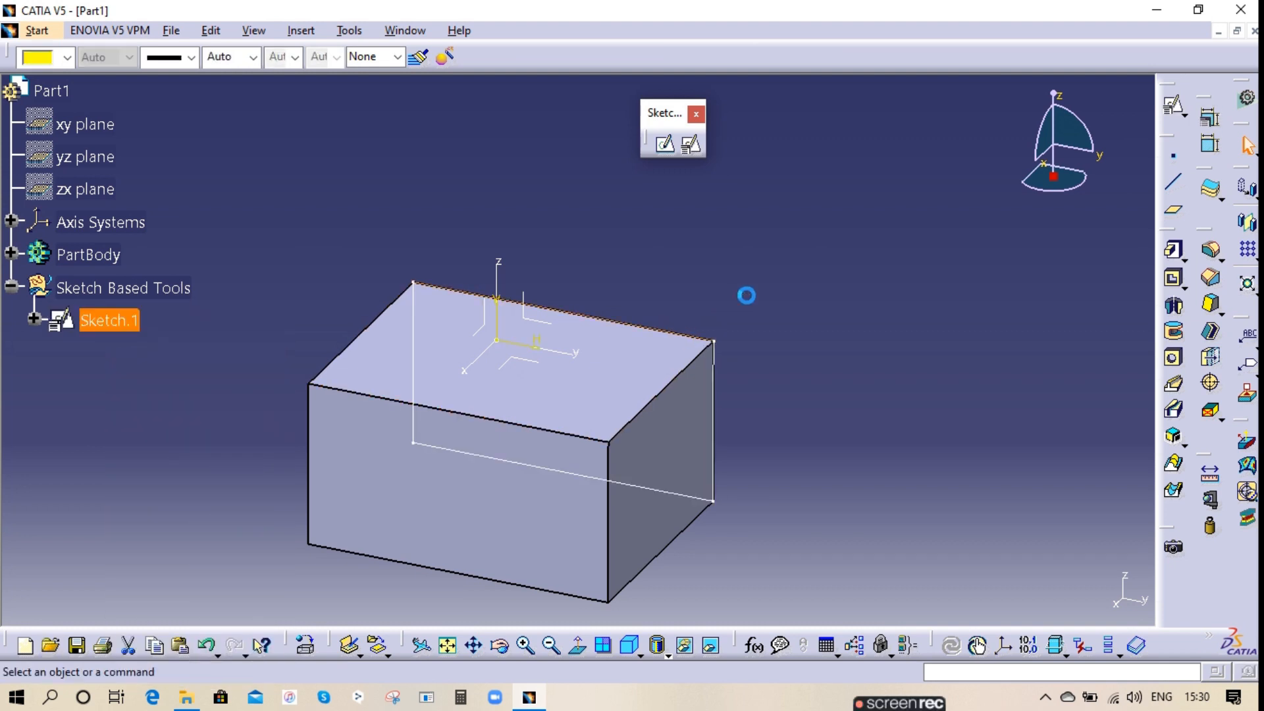
- Enlarge the sketch rectangle to about 442 by 170 mm so that it surrounds the block's outline
mouse_move(669, 310)
left_mouse_down()
mouse_move(579, 255)
mouse_move(488, 241)
left_mouse_up()
mouse_move(594, 268)
left_mouse_down()
mouse_move(977, 319)
mouse_move(955, 235)
mouse_move(956, 304)
mouse_move(958, 293)
left_mouse_up()
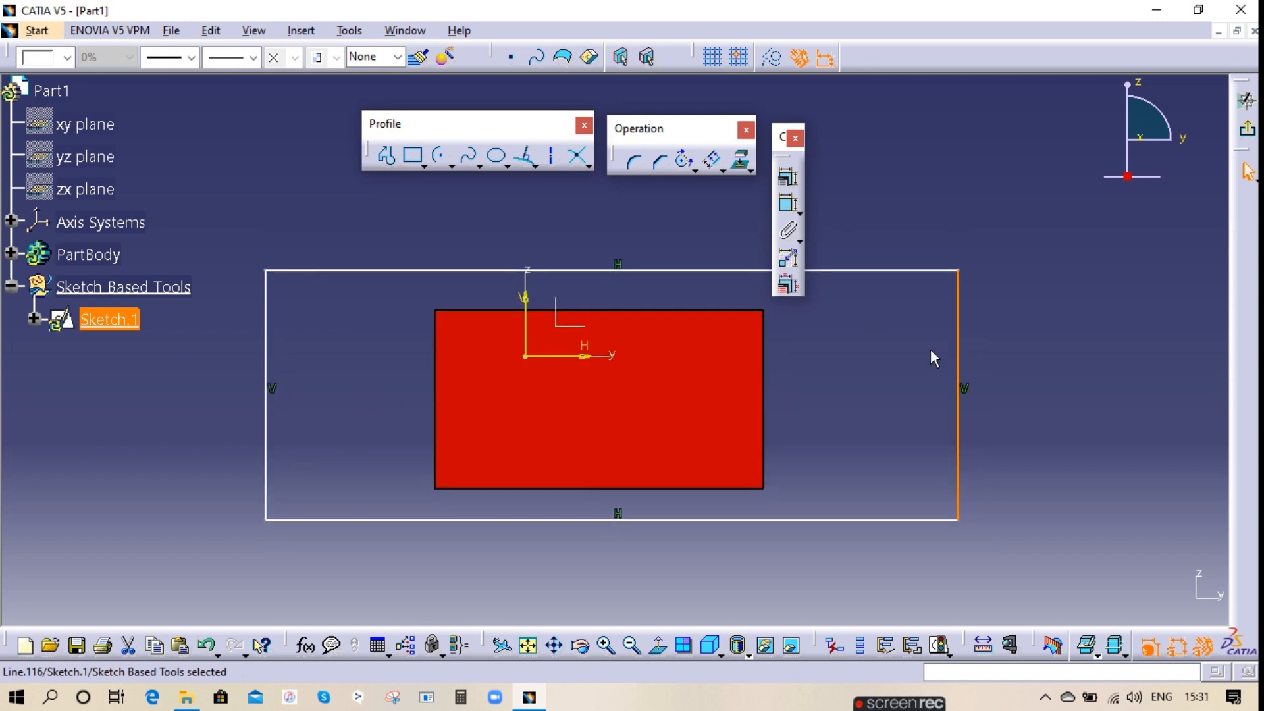
mouse_move(339, 273)
left_mouse_down()
mouse_move(564, 247)
mouse_move(320, 255)
left_mouse_up()
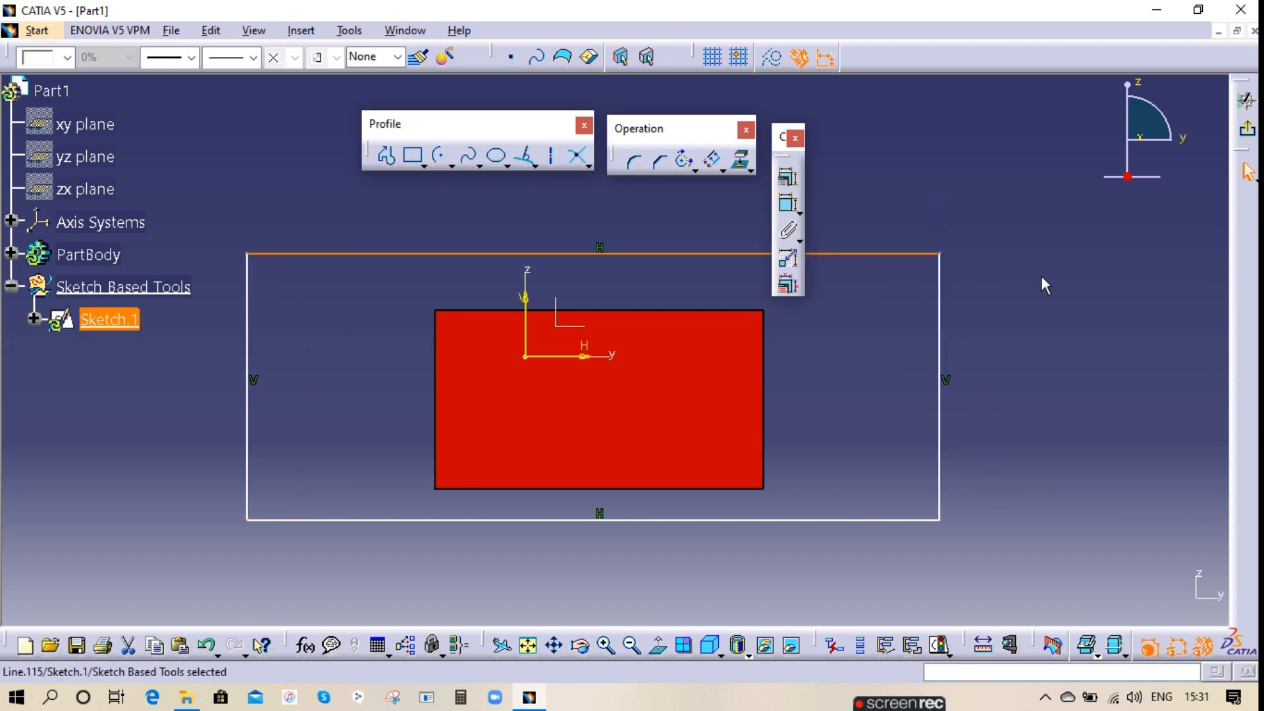
left_click(1035, 349)
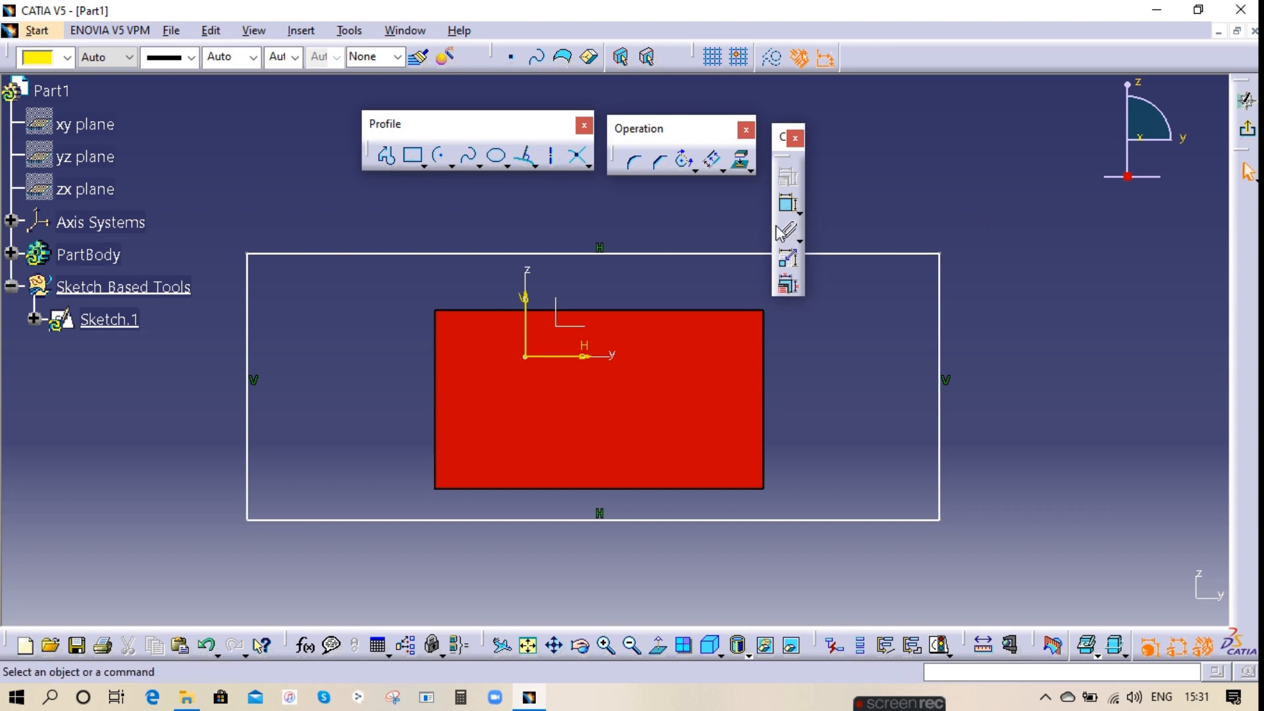
- Dimension the rectangle's height between its horizontal sides and its width between its vertical sides
left_click(787, 206)
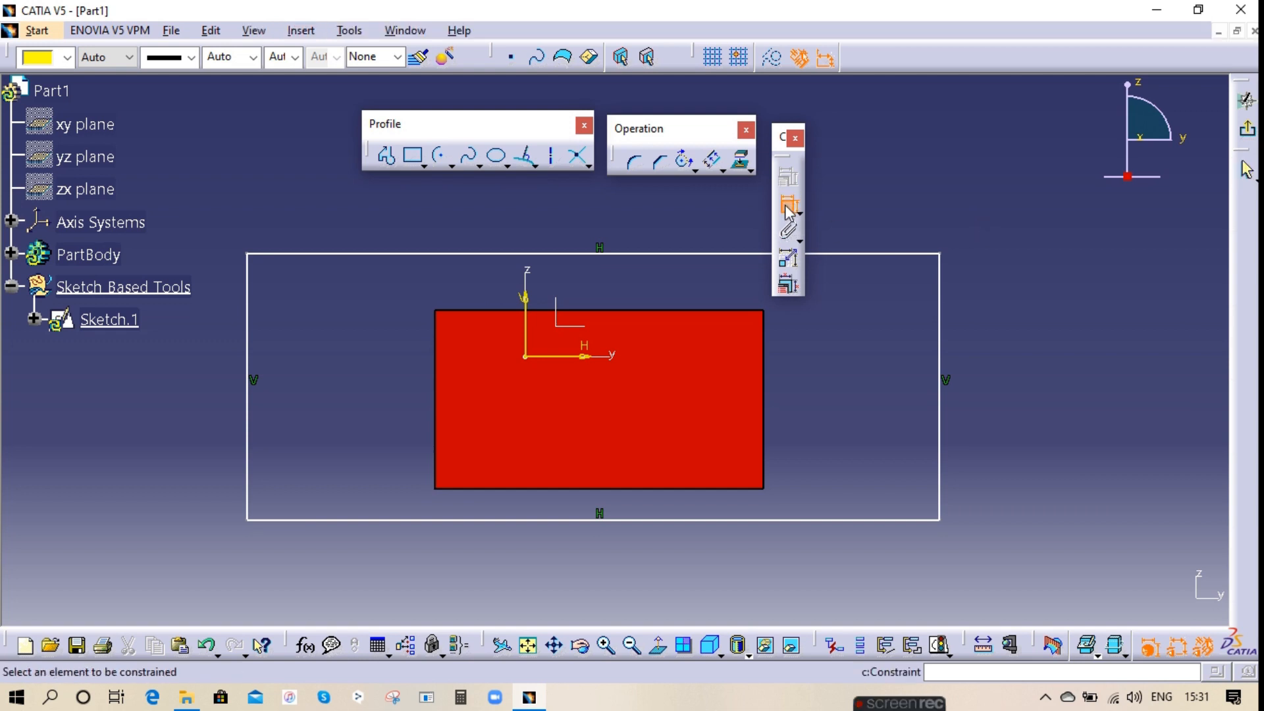
left_click(557, 254)
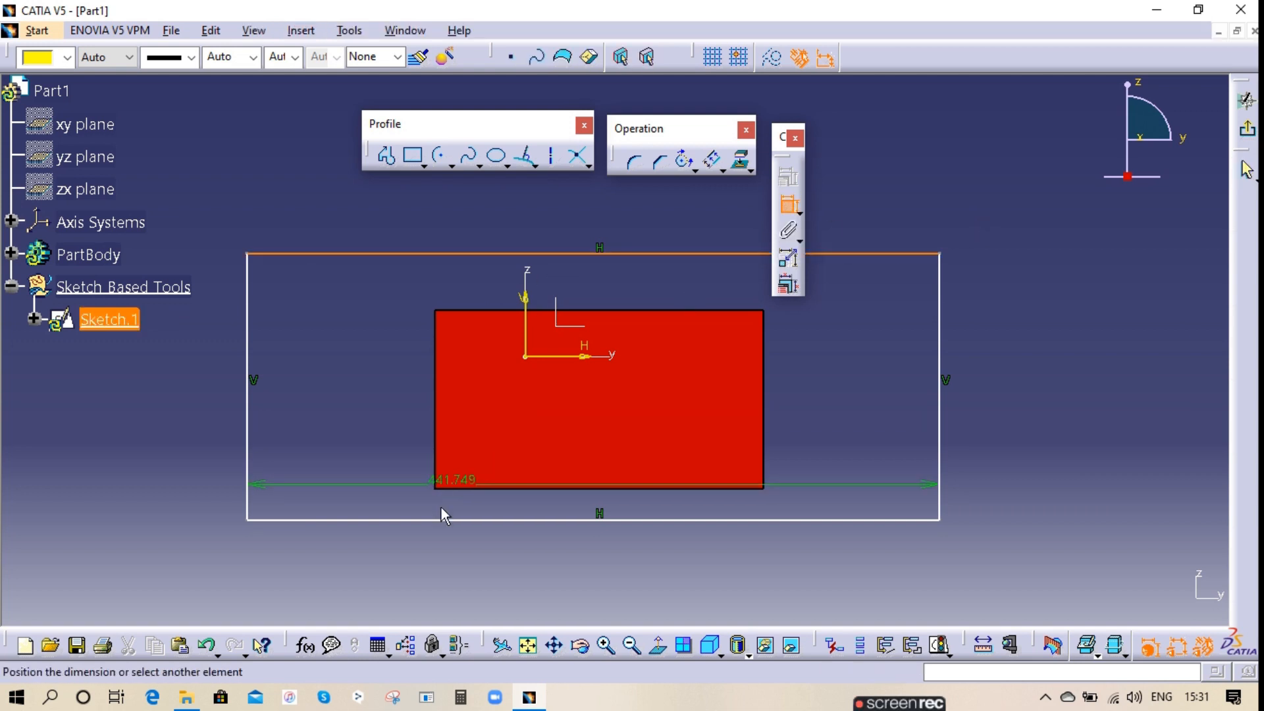
left_click(435, 520)
left_click(199, 364)
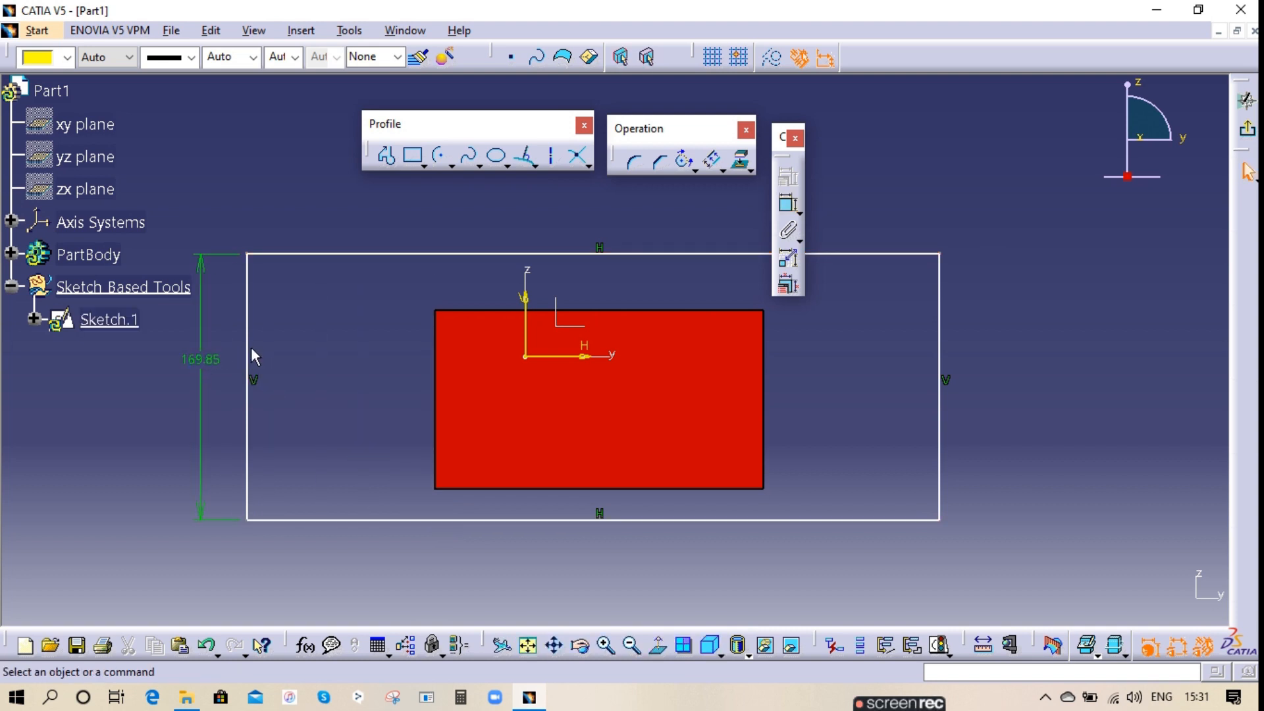
left_click(247, 344)
left_click(939, 327)
left_click(788, 203)
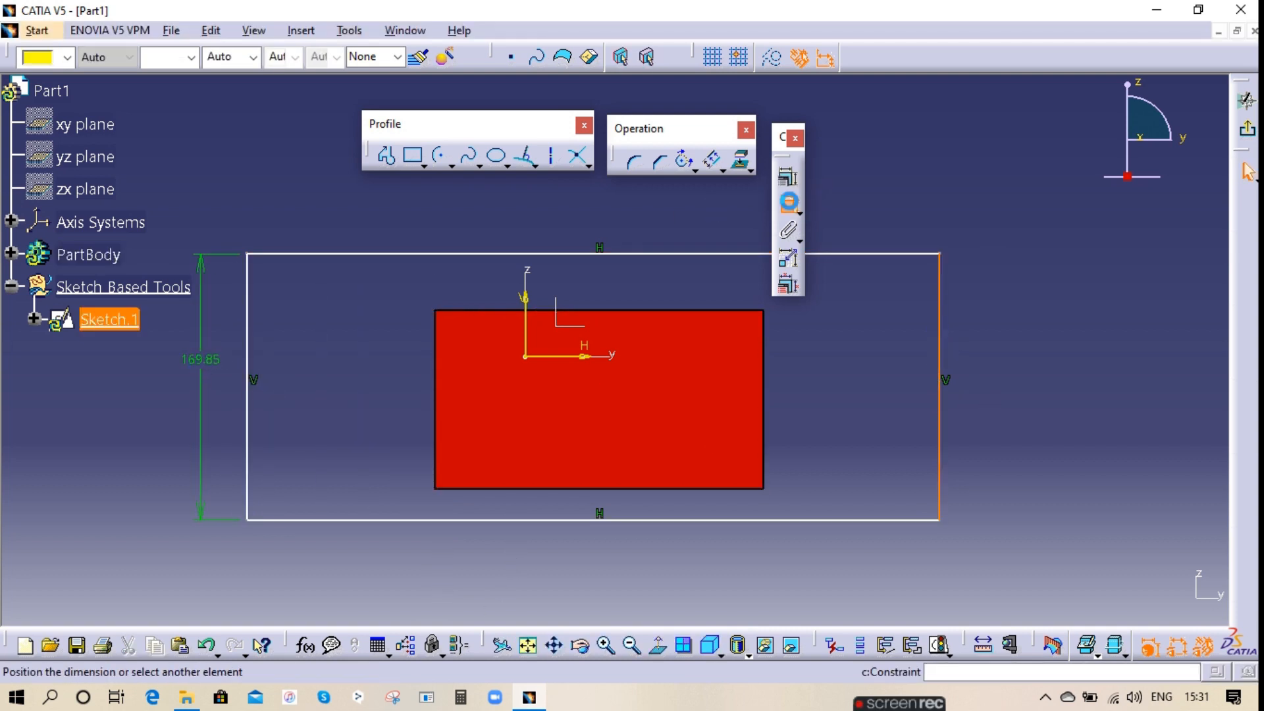
left_click(248, 343)
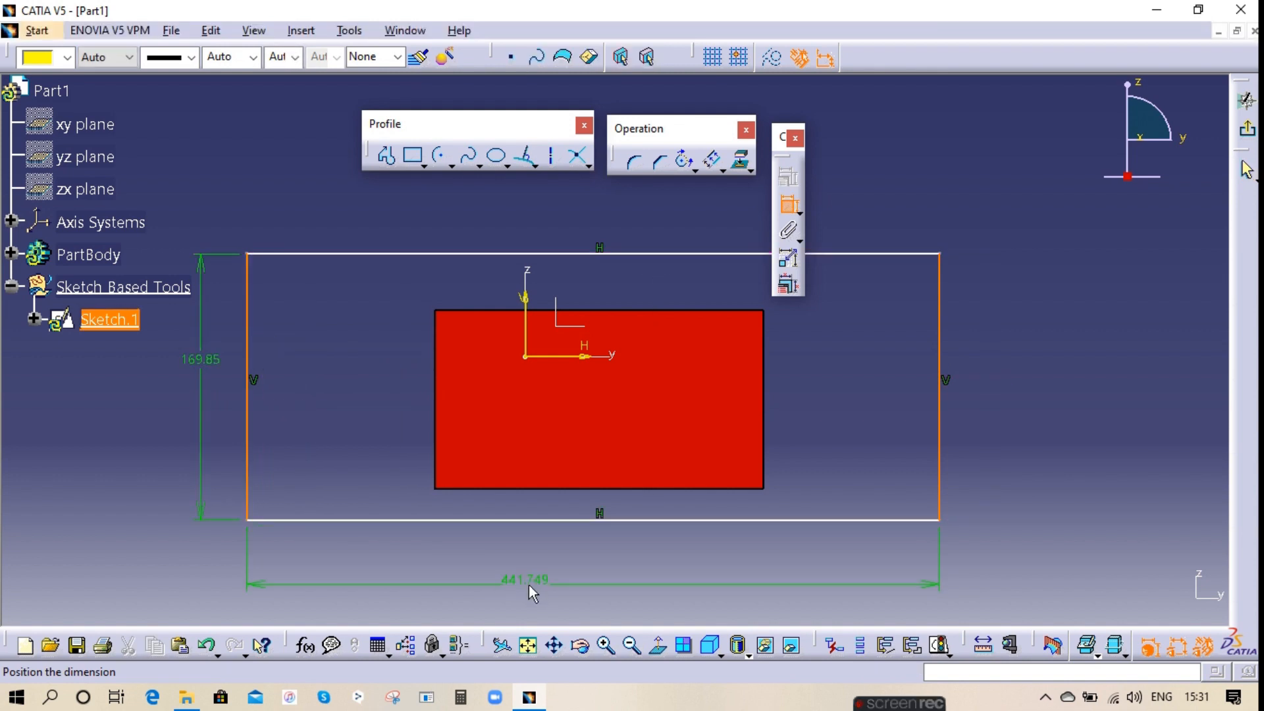
left_click(521, 574)
- Dimension the rectangle's upper side from the horizontal axis and its left side from the vertical axis
left_click(571, 359)
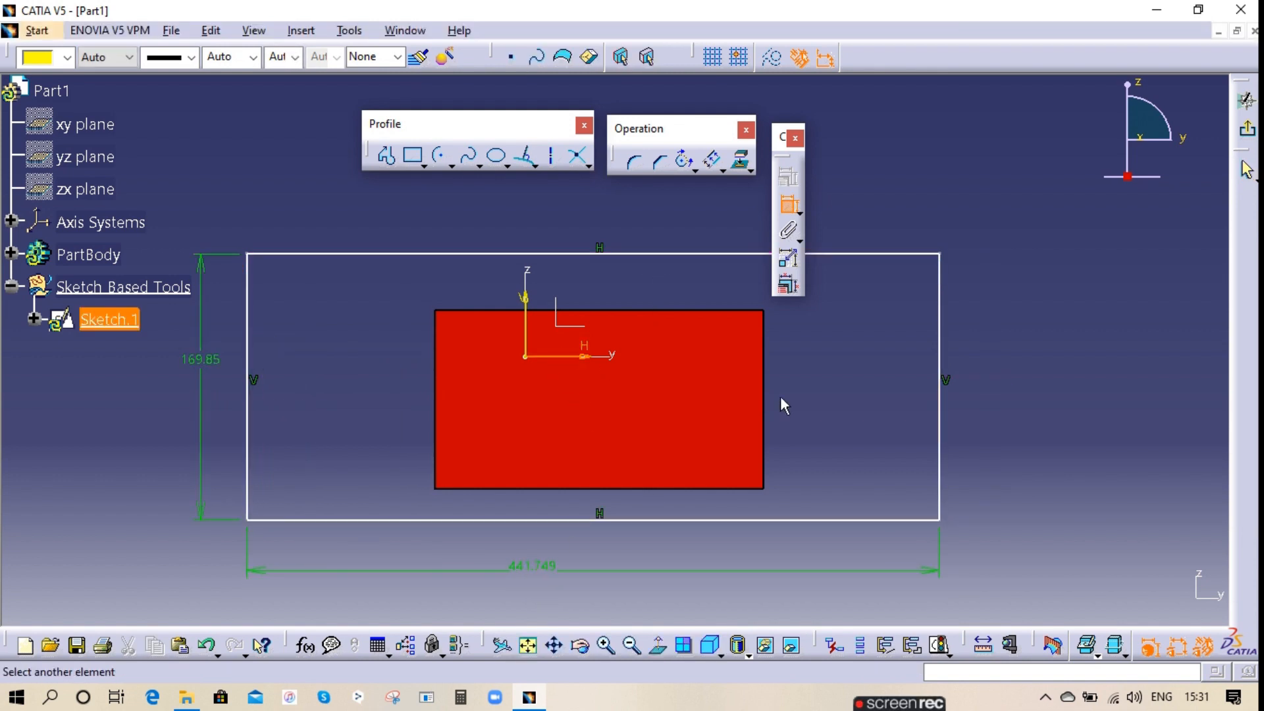
left_click(643, 254)
left_click(995, 195)
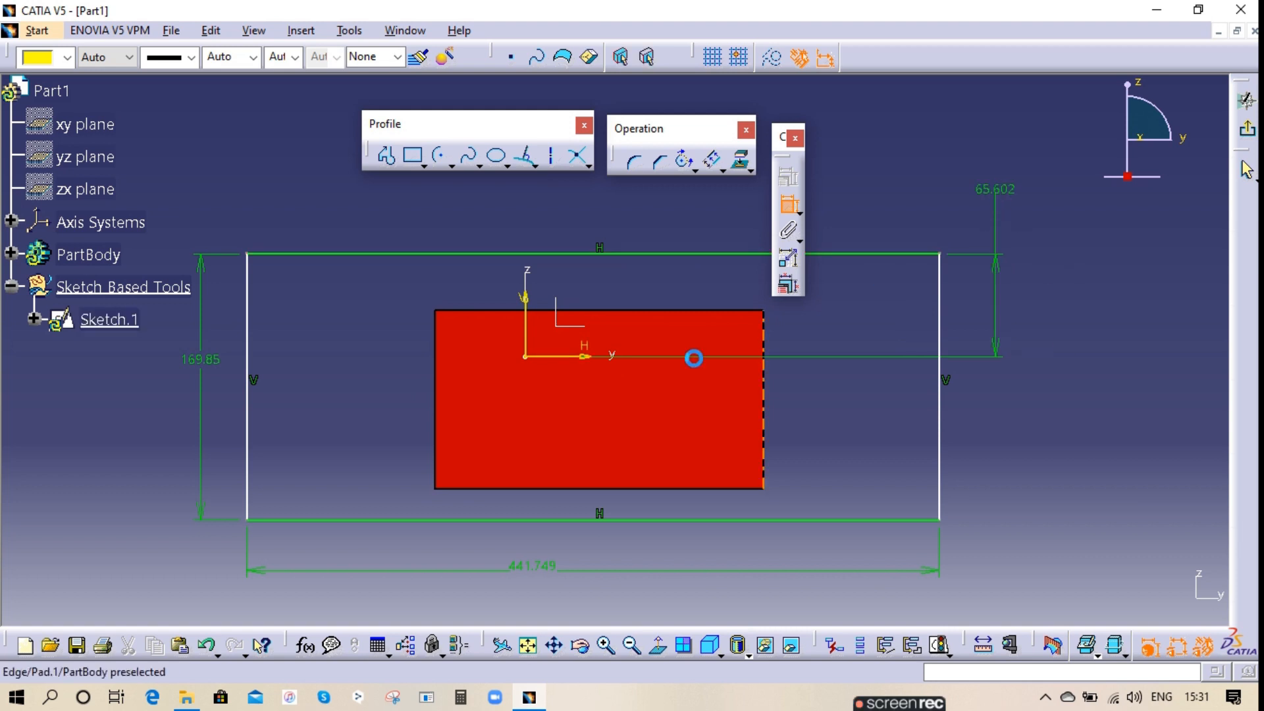
left_click(252, 309)
left_click(267, 170)
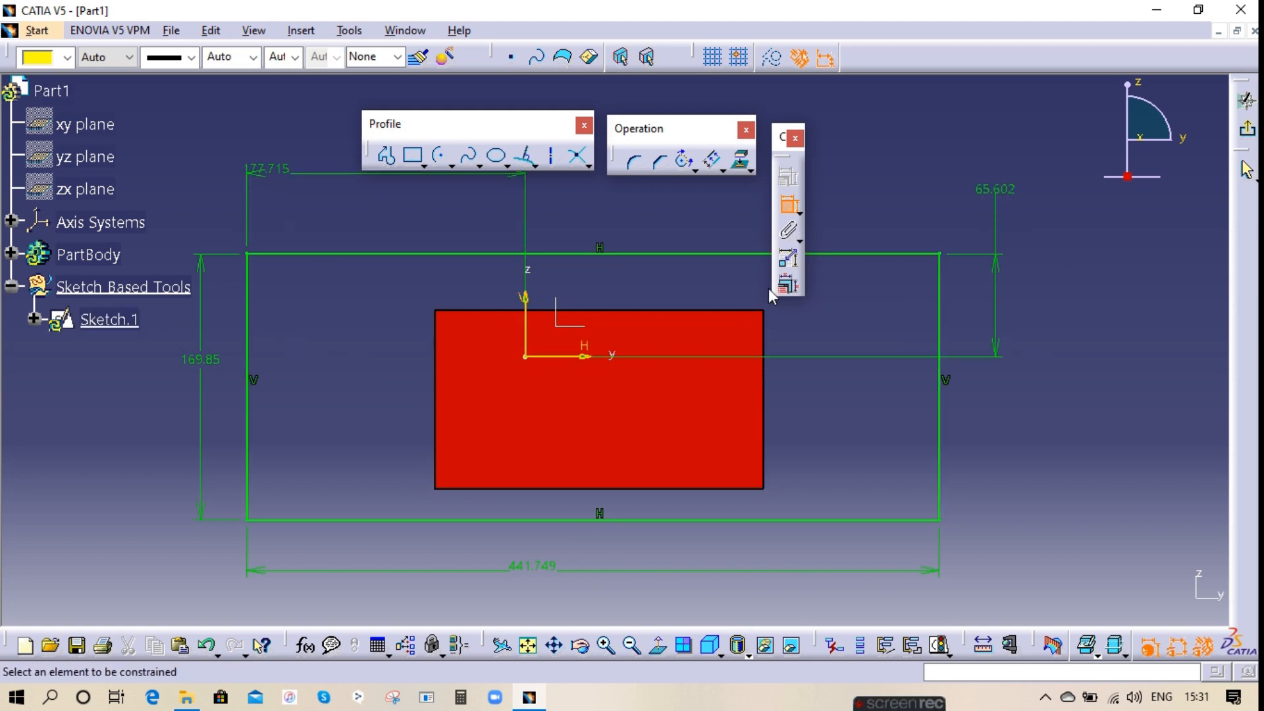
- Try to move the rectangle's upper side to test whether its constraints hold it in place
left_click(788, 204)
left_click(396, 253)
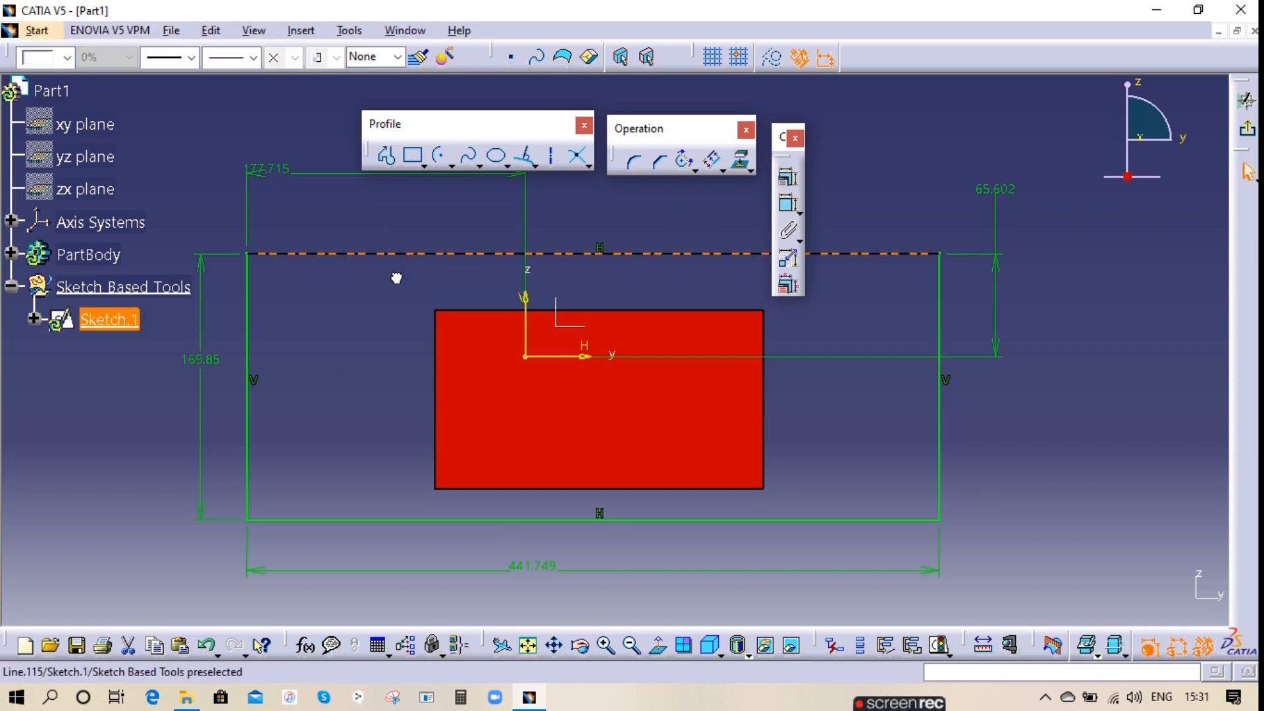
left_click(325, 329)
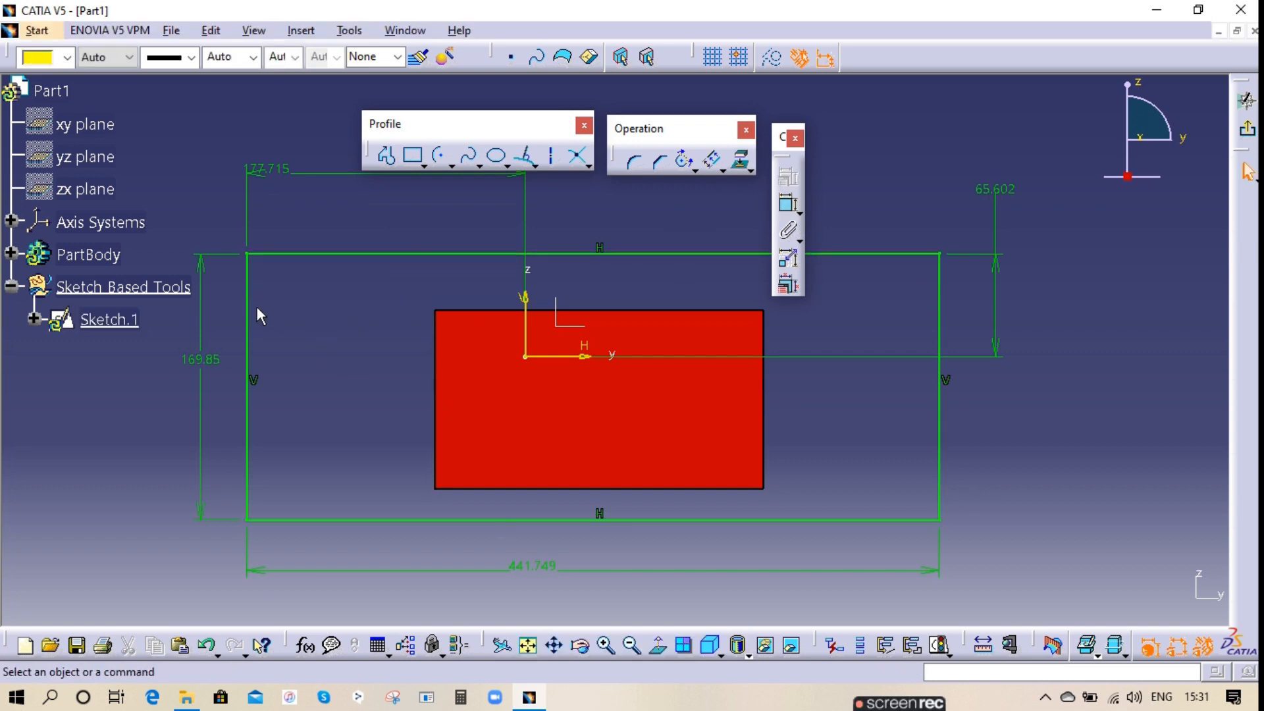
left_click(248, 301)
left_click(323, 338)
left_click(309, 254)
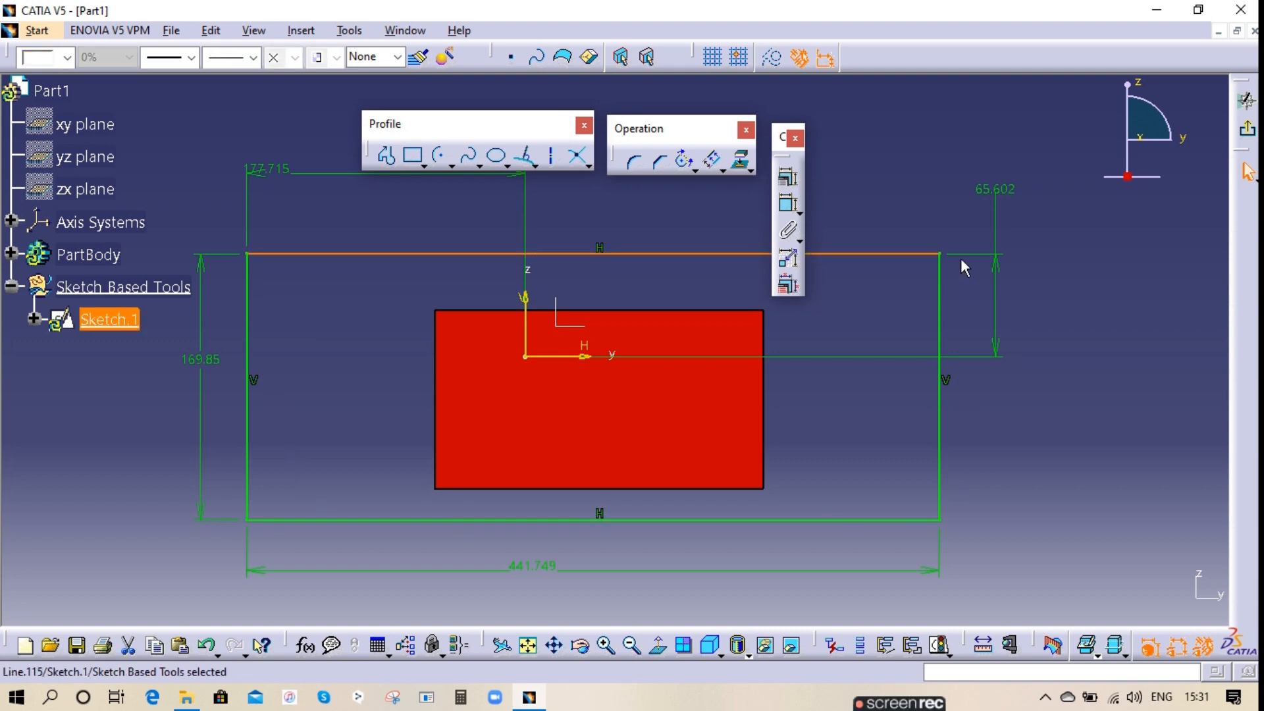
left_click(908, 207)
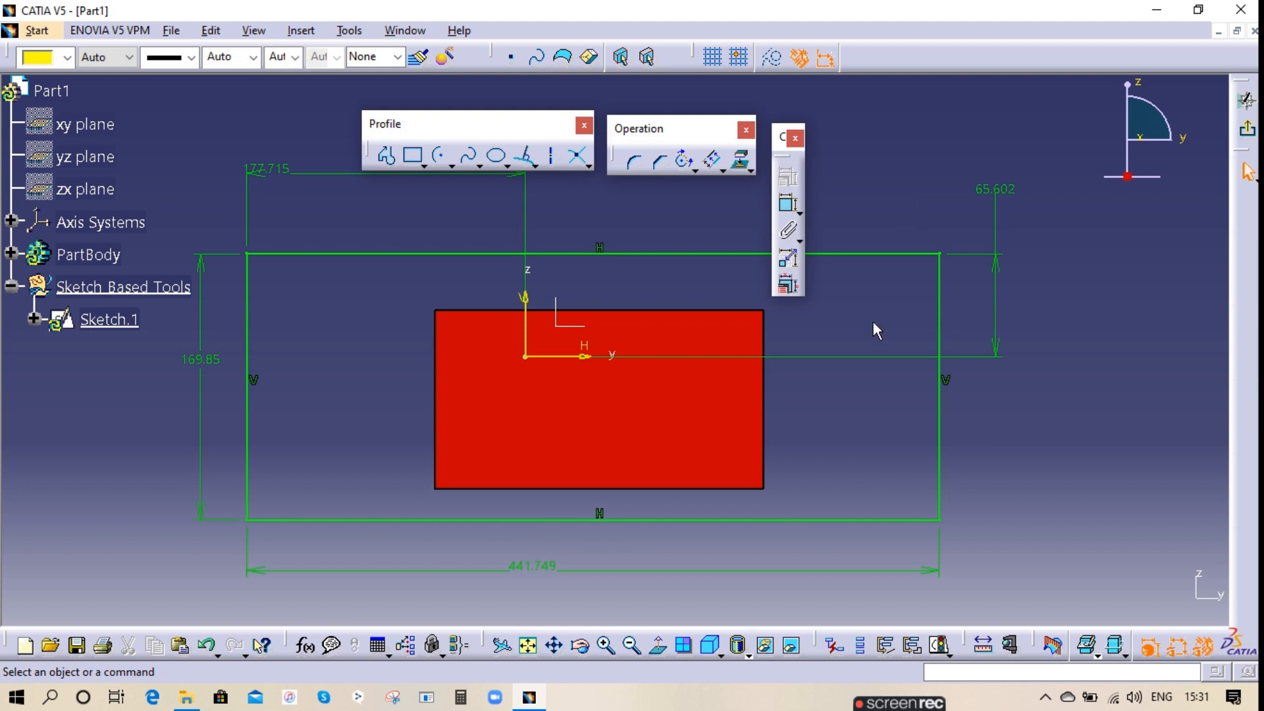
- Add a redundant length dimension above the rectangle's upper side, and delete that dimension again
left_click(787, 207)
left_click(342, 254)
left_click(387, 220)
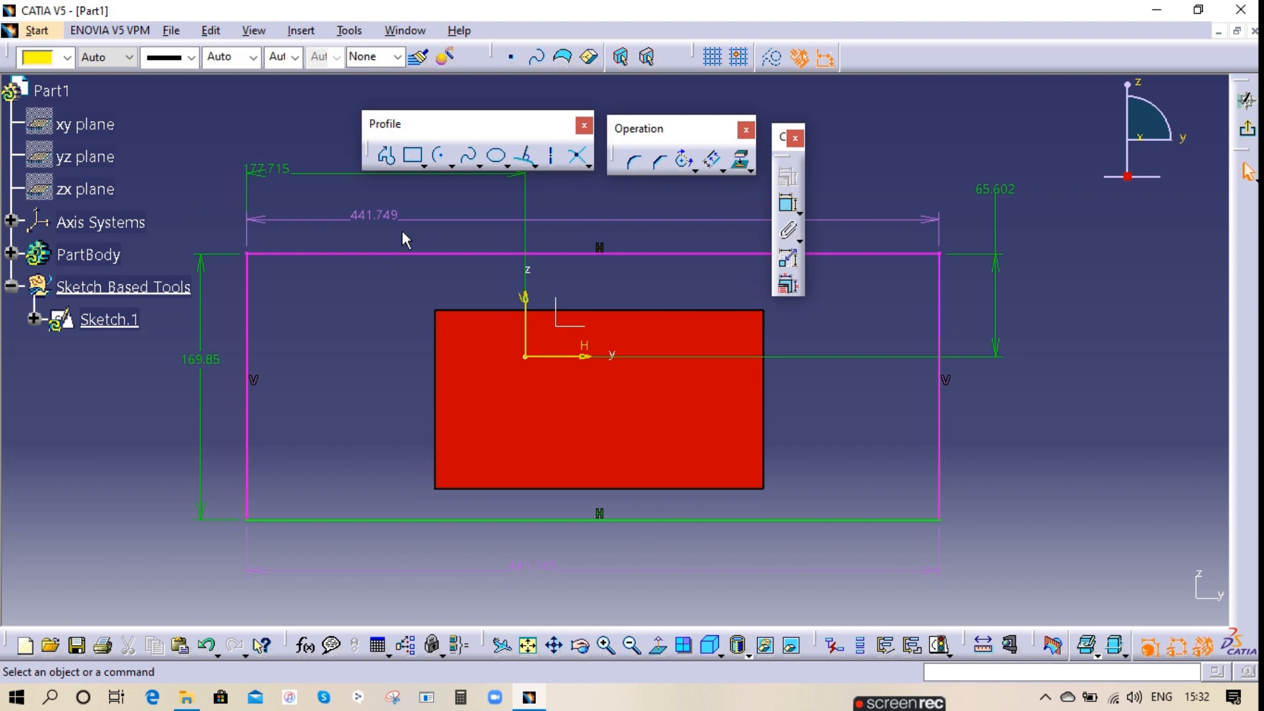
left_click(552, 576)
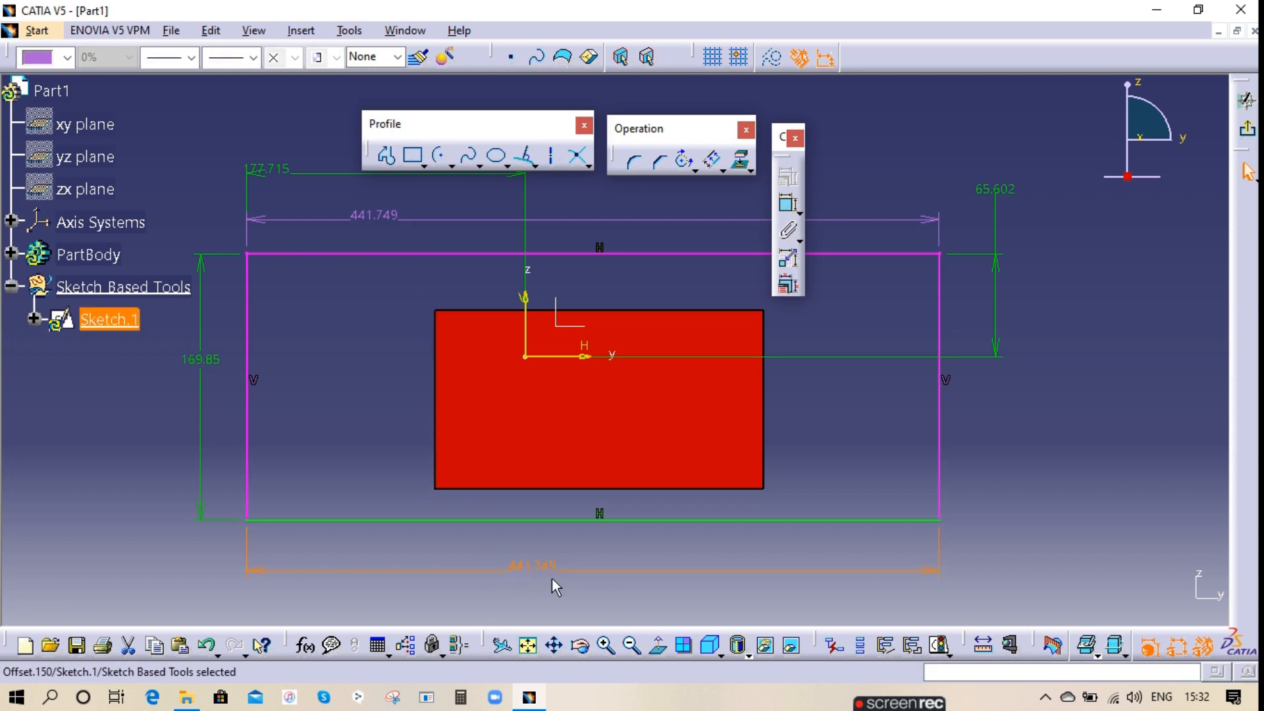
right_click(374, 219)
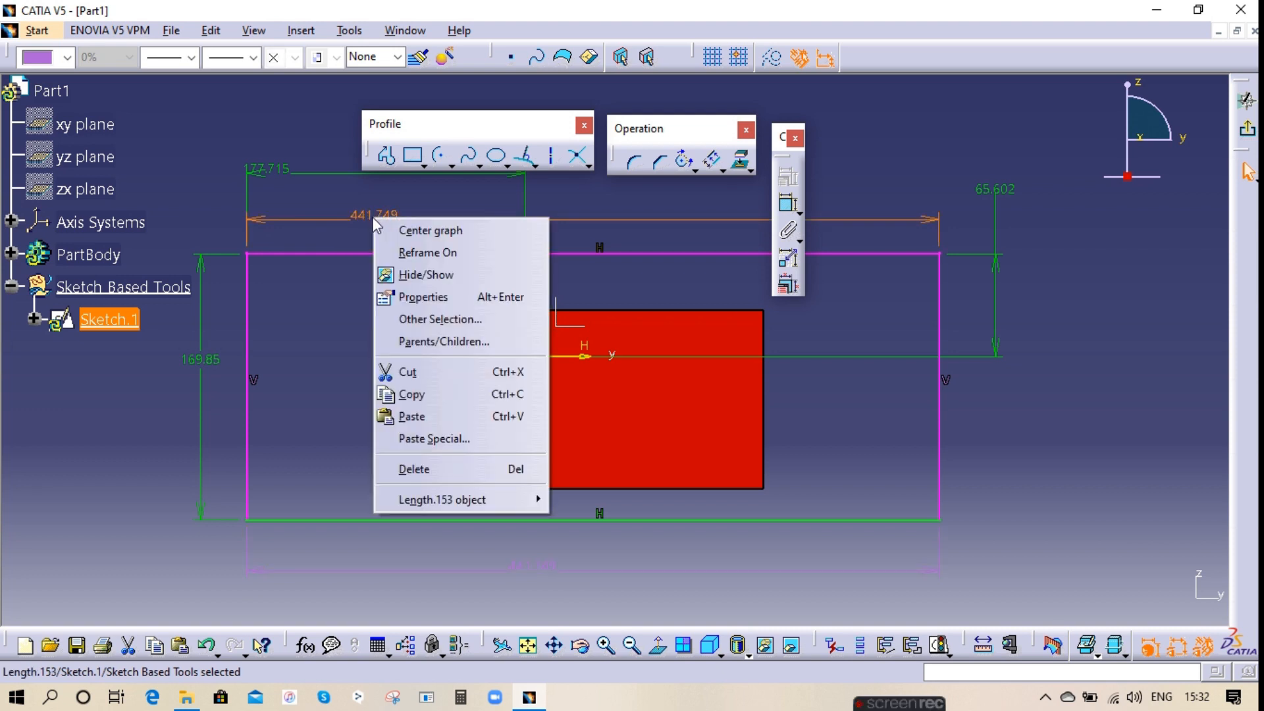
left_click(435, 470)
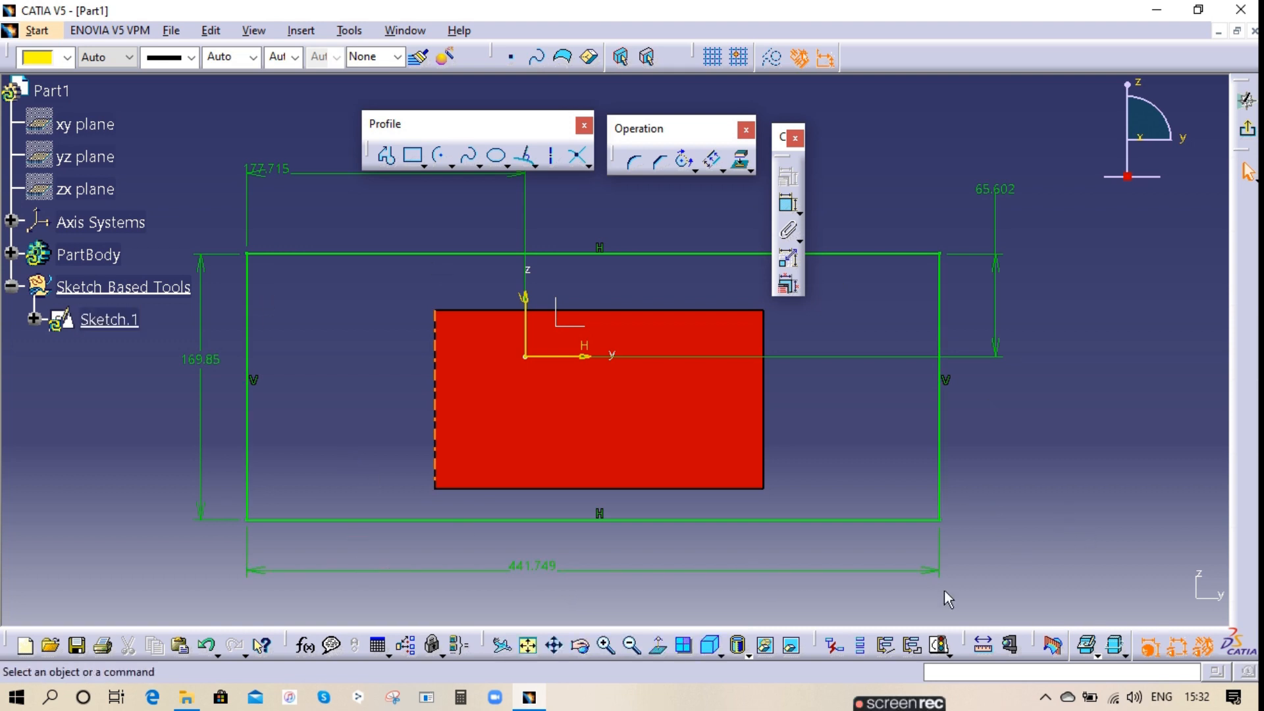
- Check the sketch solving status and review the constraint diagnostic in Sketch Analysis
left_click(943, 648)
left_click_drag(1114, 564, 997, 567)
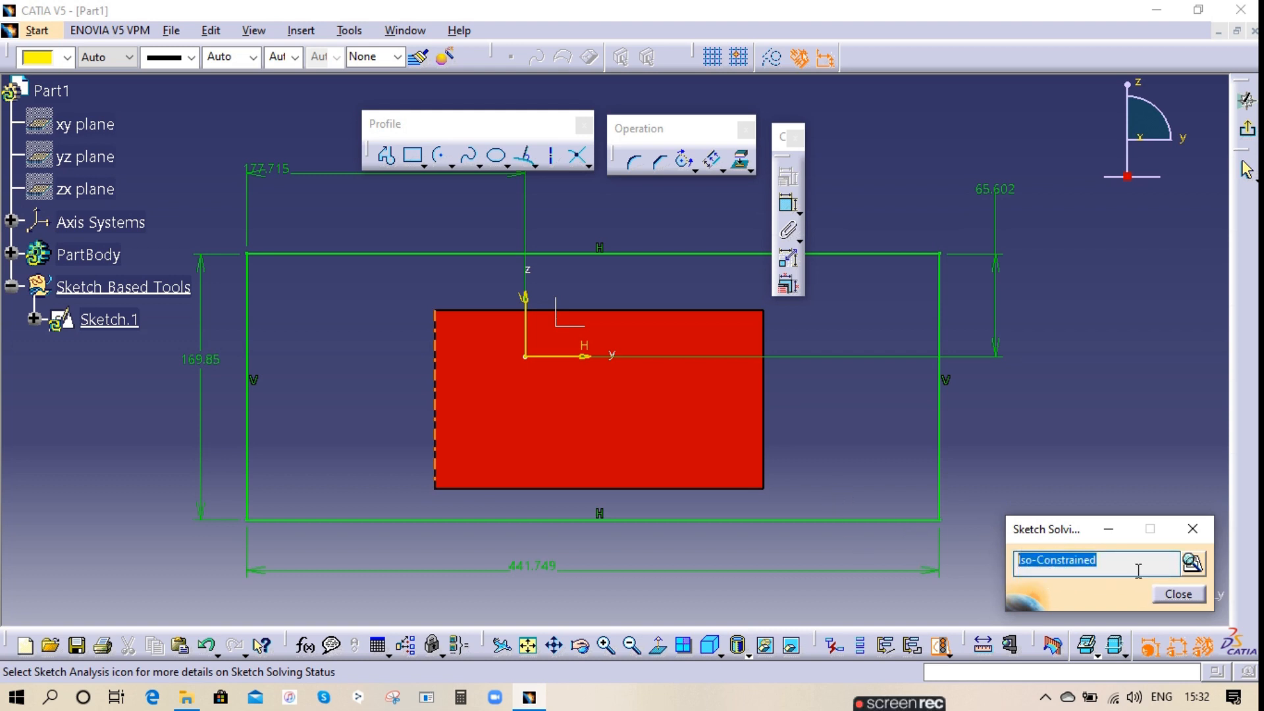
left_click(1192, 563)
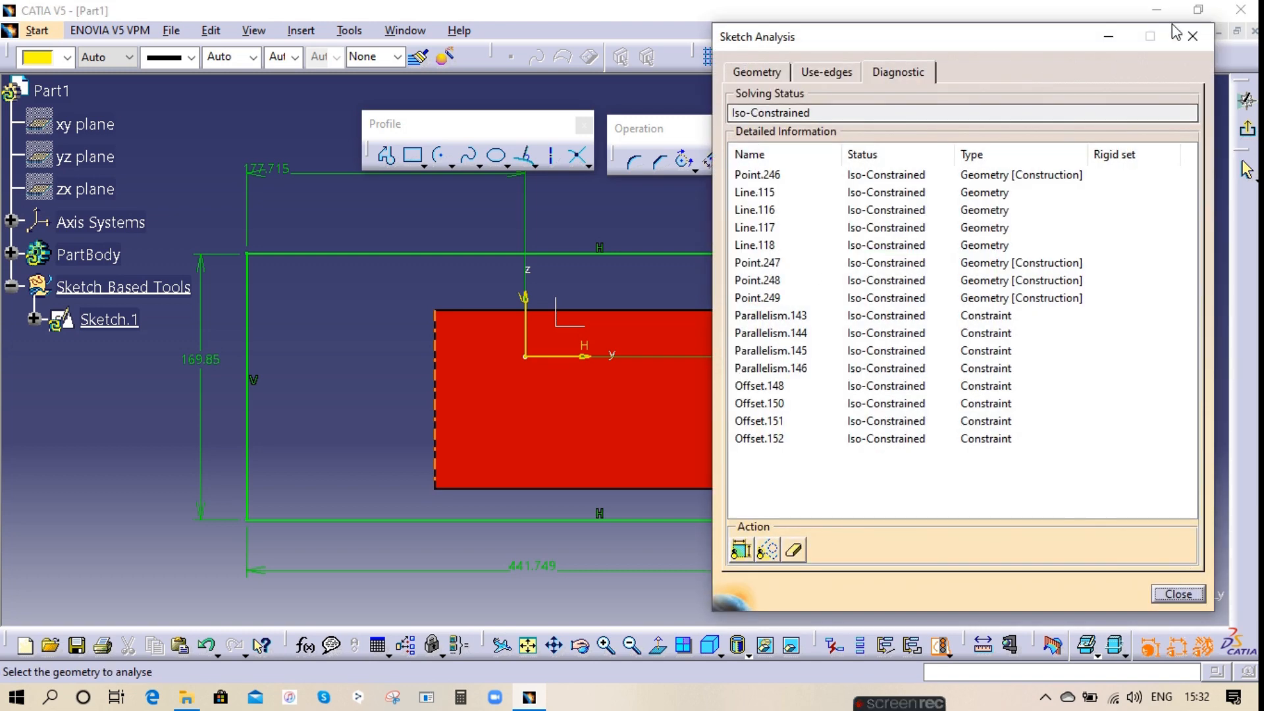
left_click(1193, 35)
- Inspect the rectangle's implicit profile in the geometry check of Sketch Analysis
left_click(940, 646)
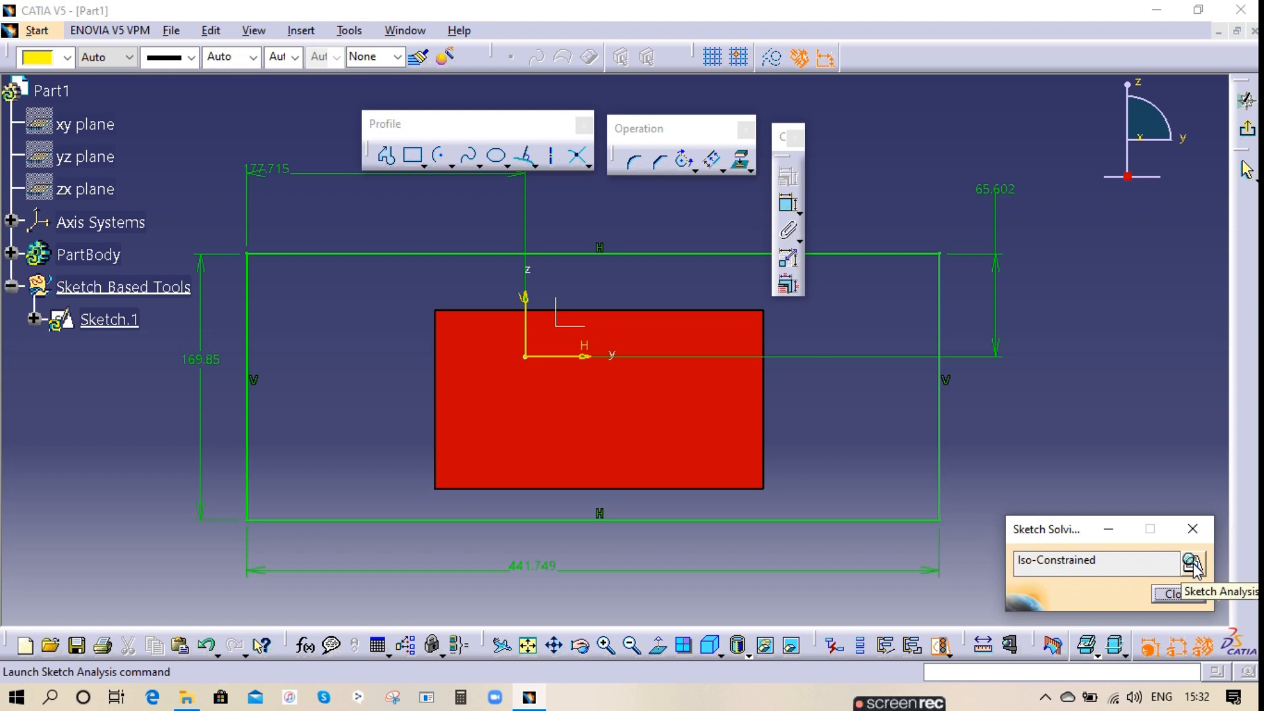
left_click(1193, 564)
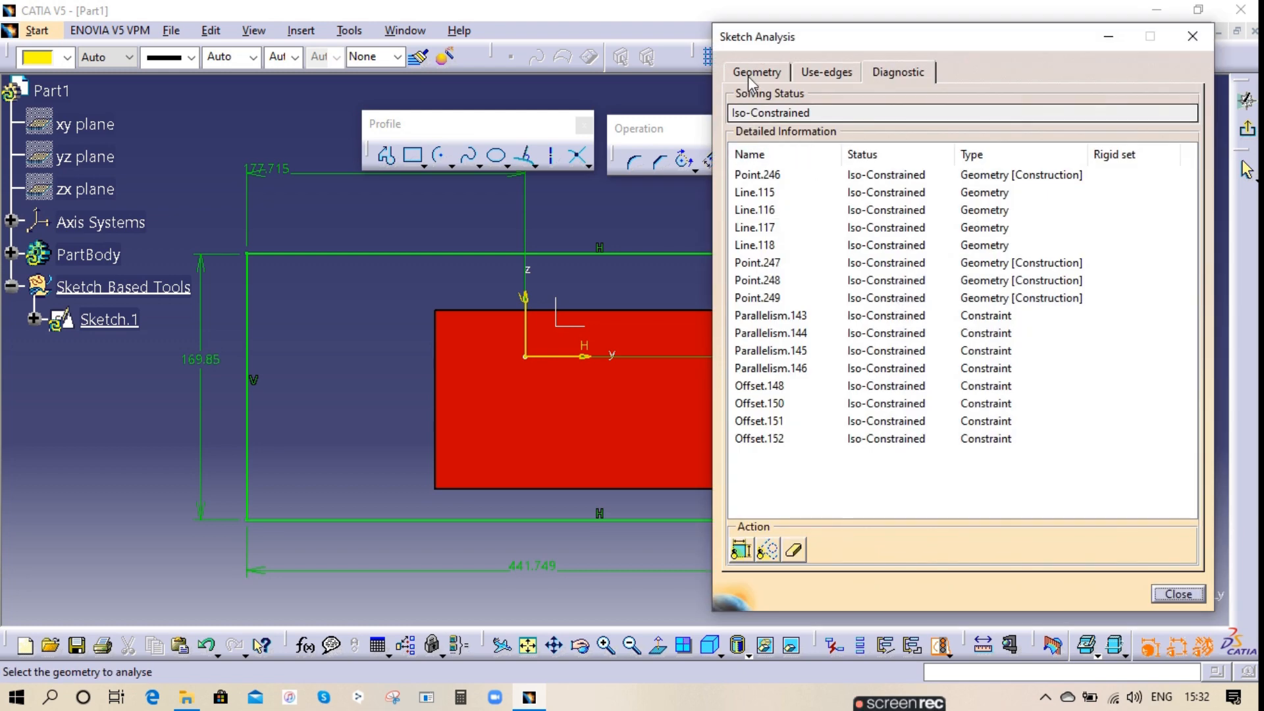
left_click(745, 73)
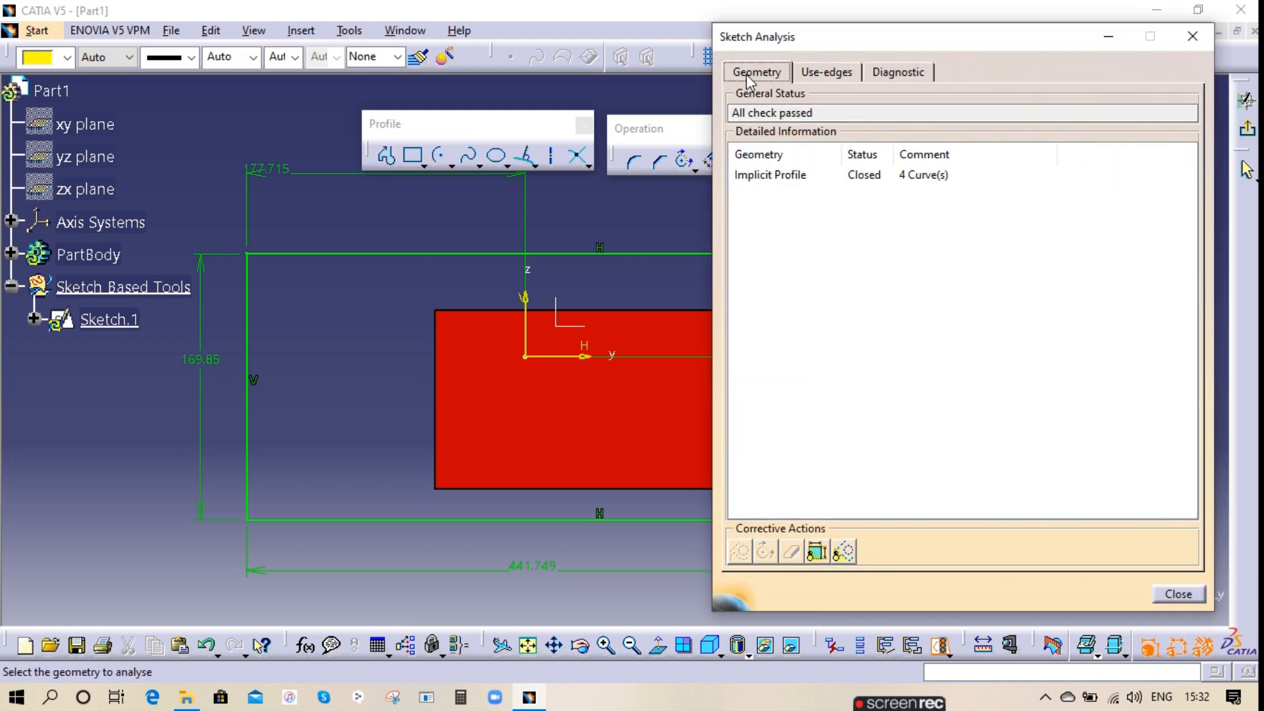
left_click(862, 175)
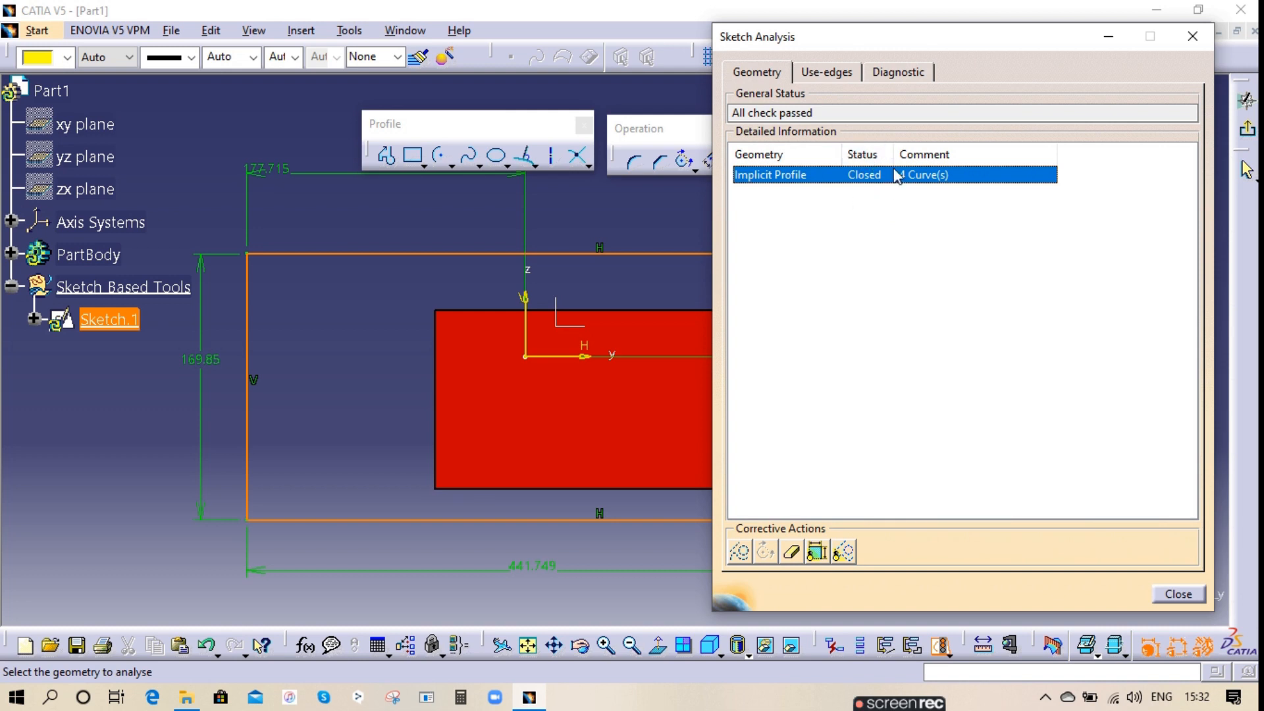
left_click(1192, 35)
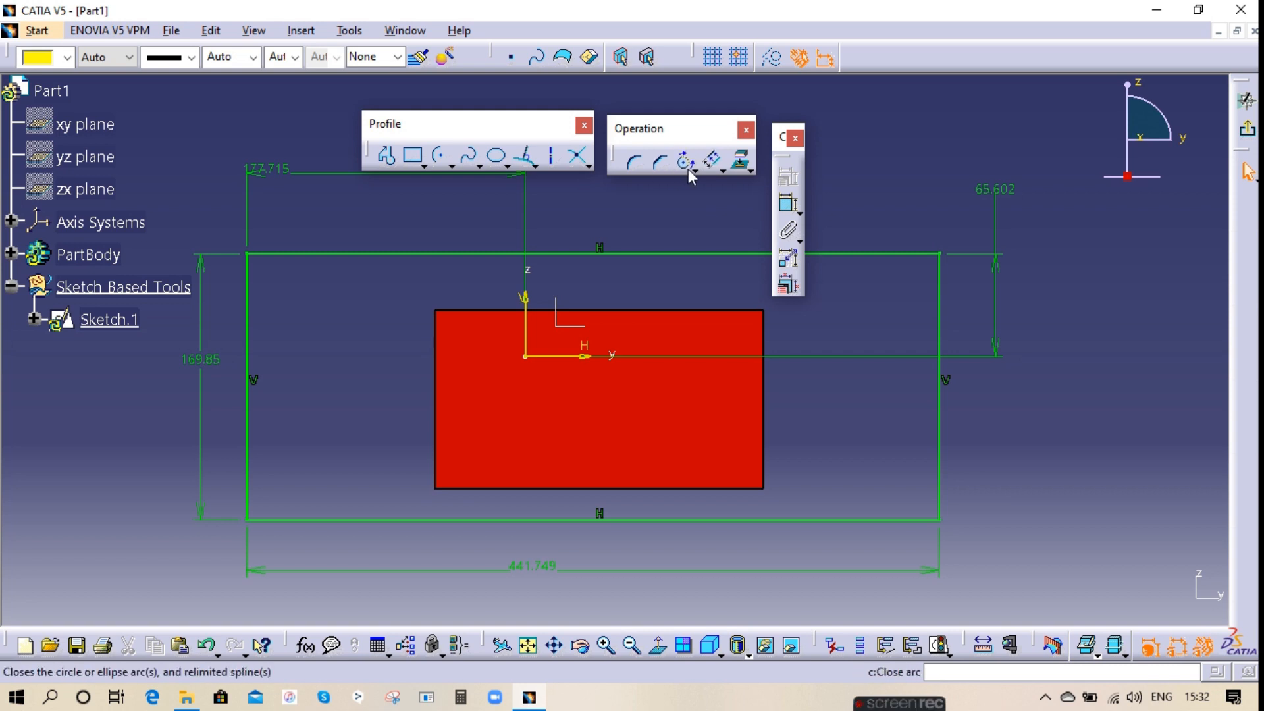
- Trim the rectangle's left side just short of its upper side to open the profile at that corner
left_click(722, 169)
left_click(722, 187)
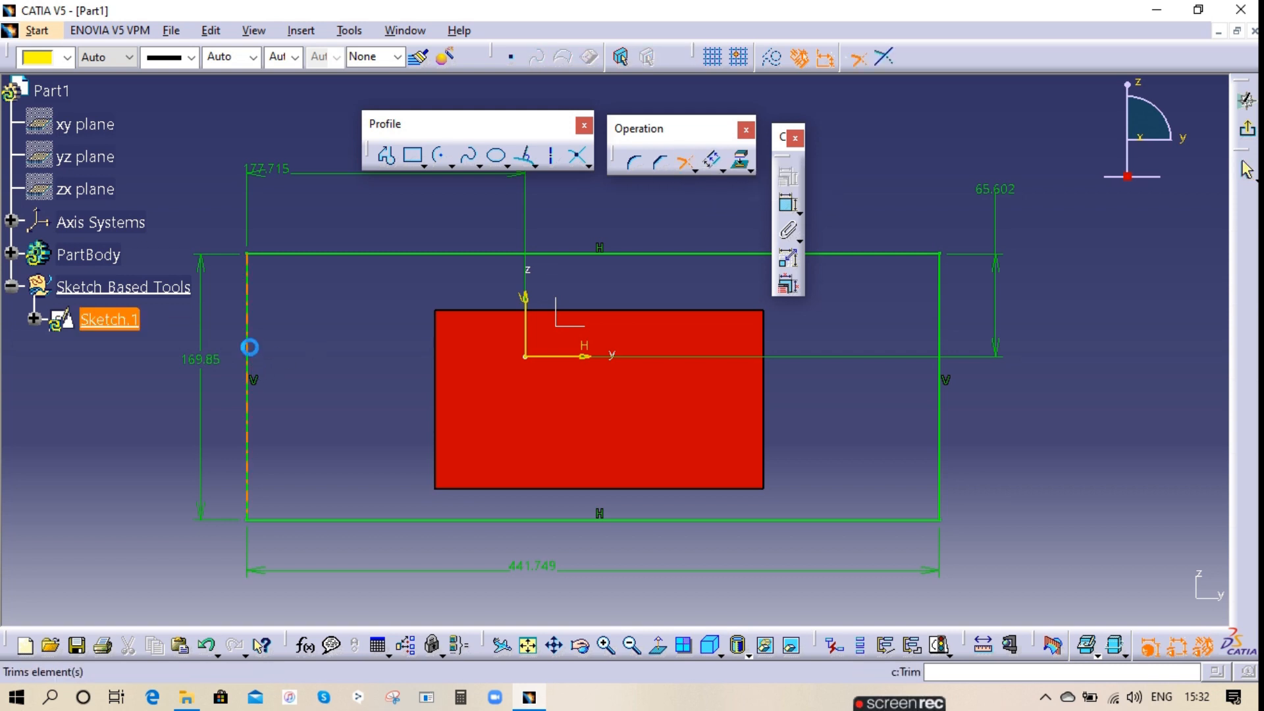
left_click(247, 325)
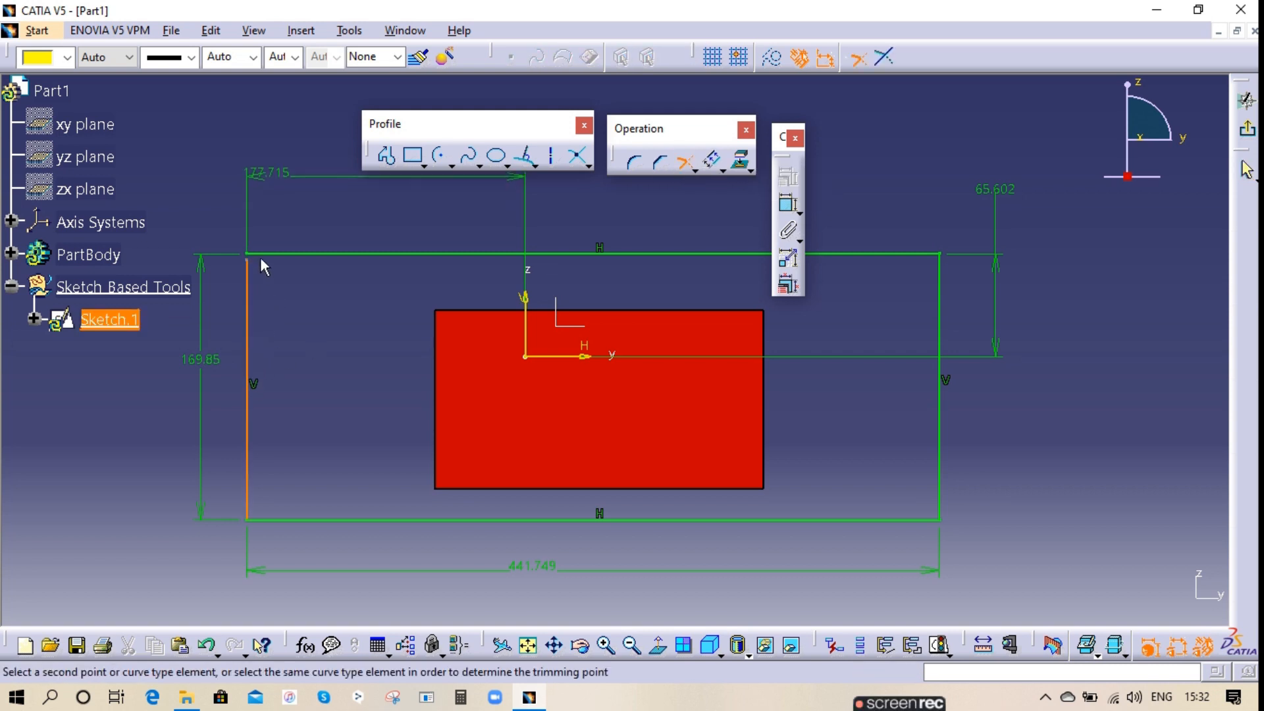
left_click(260, 255)
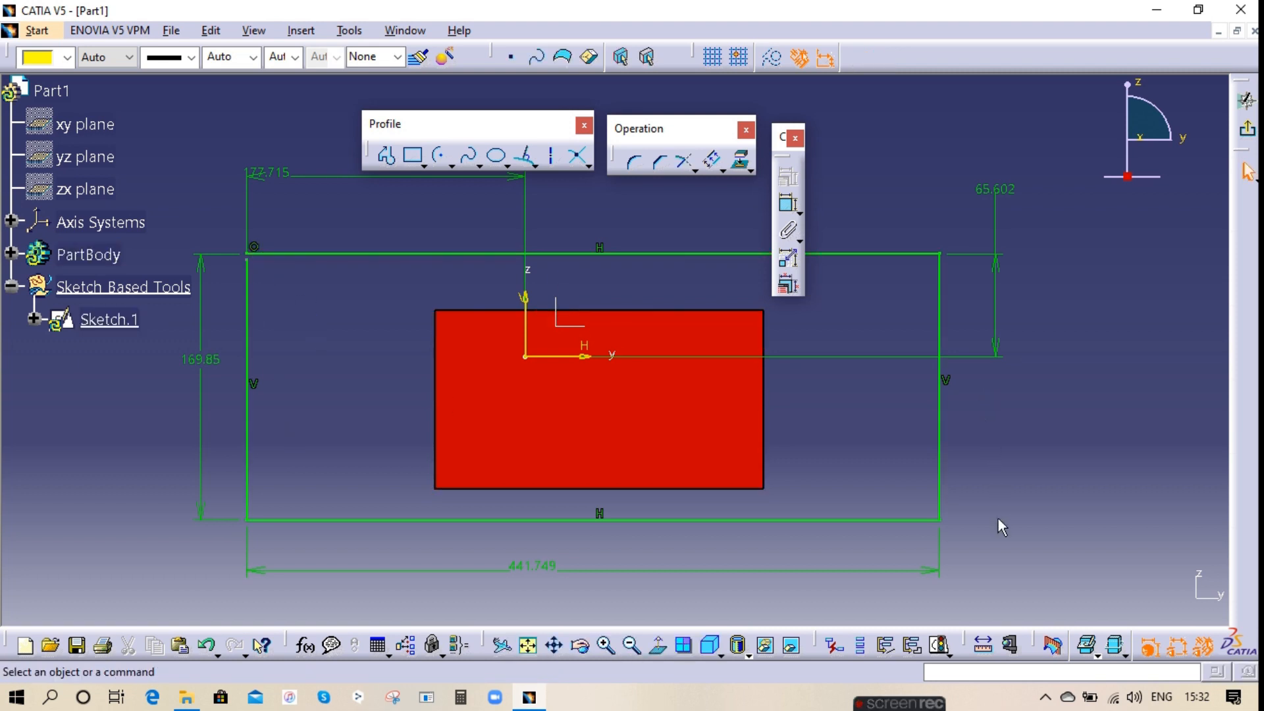
- Check the solving status of the trimmed sketch and inspect its implicit profile in Sketch Analysis
left_click(939, 645)
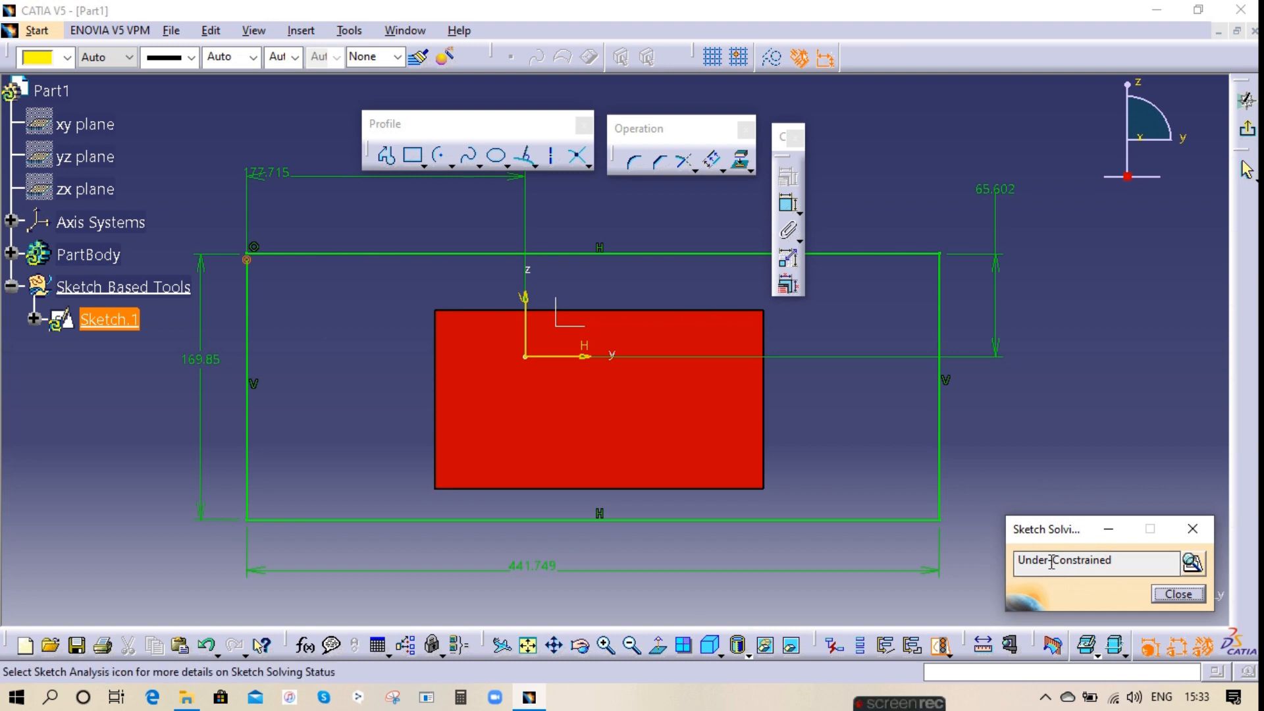
double_click(1134, 562)
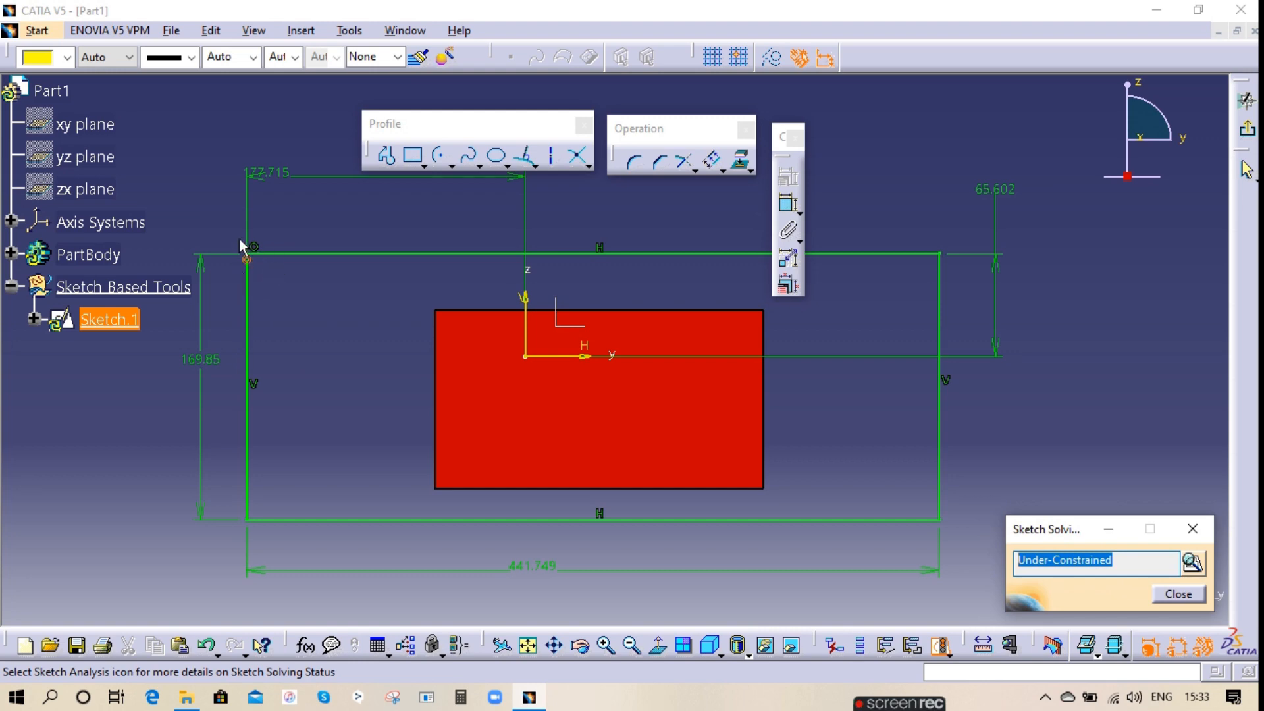
left_click(1193, 560)
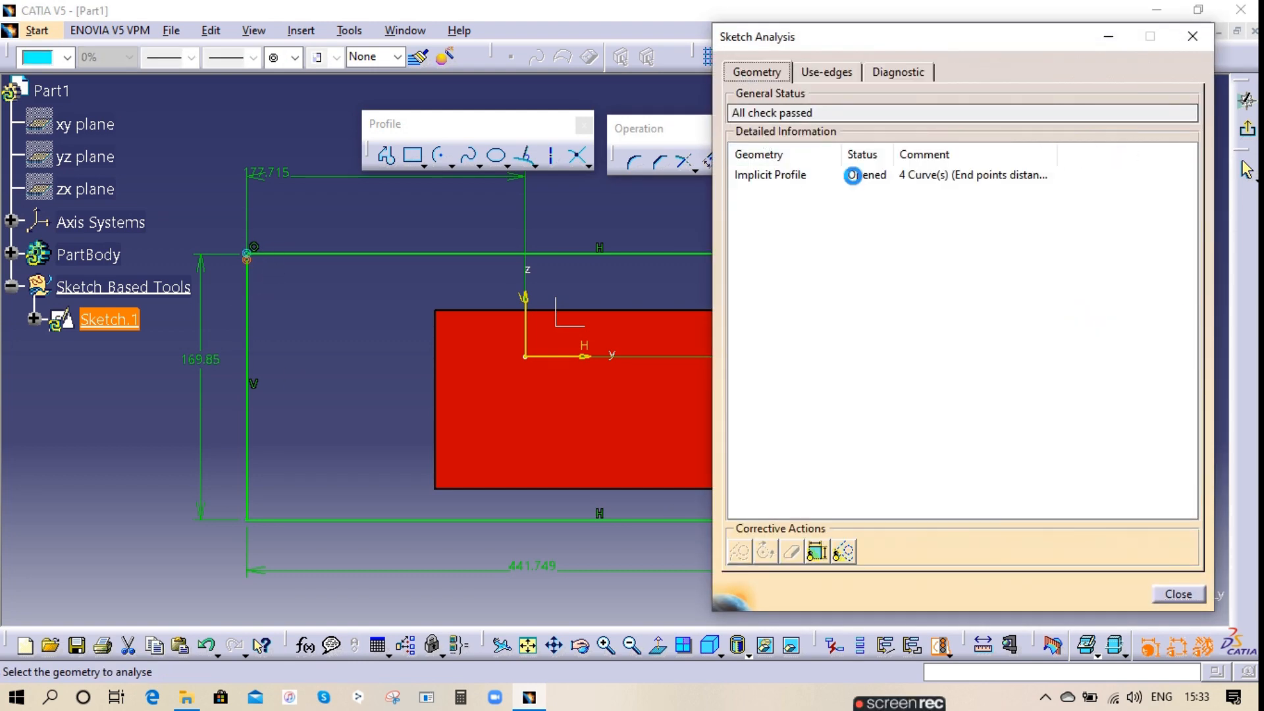
left_click(856, 175)
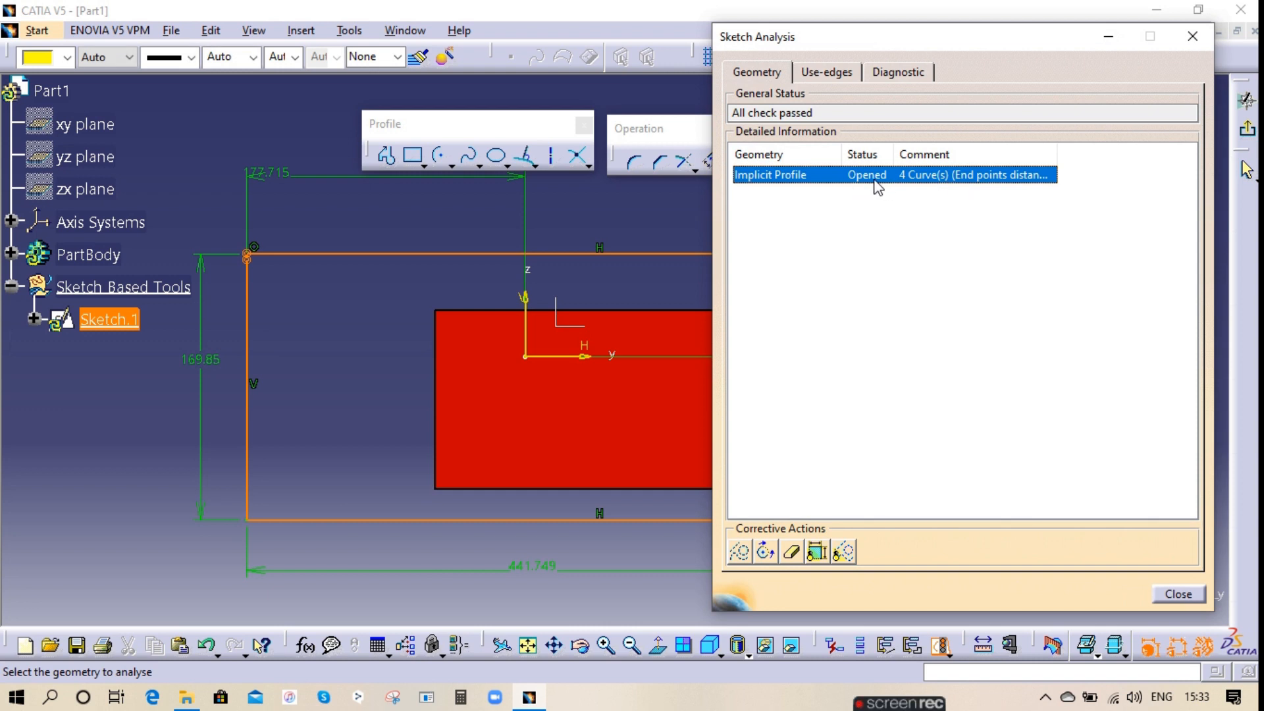
left_click(1195, 38)
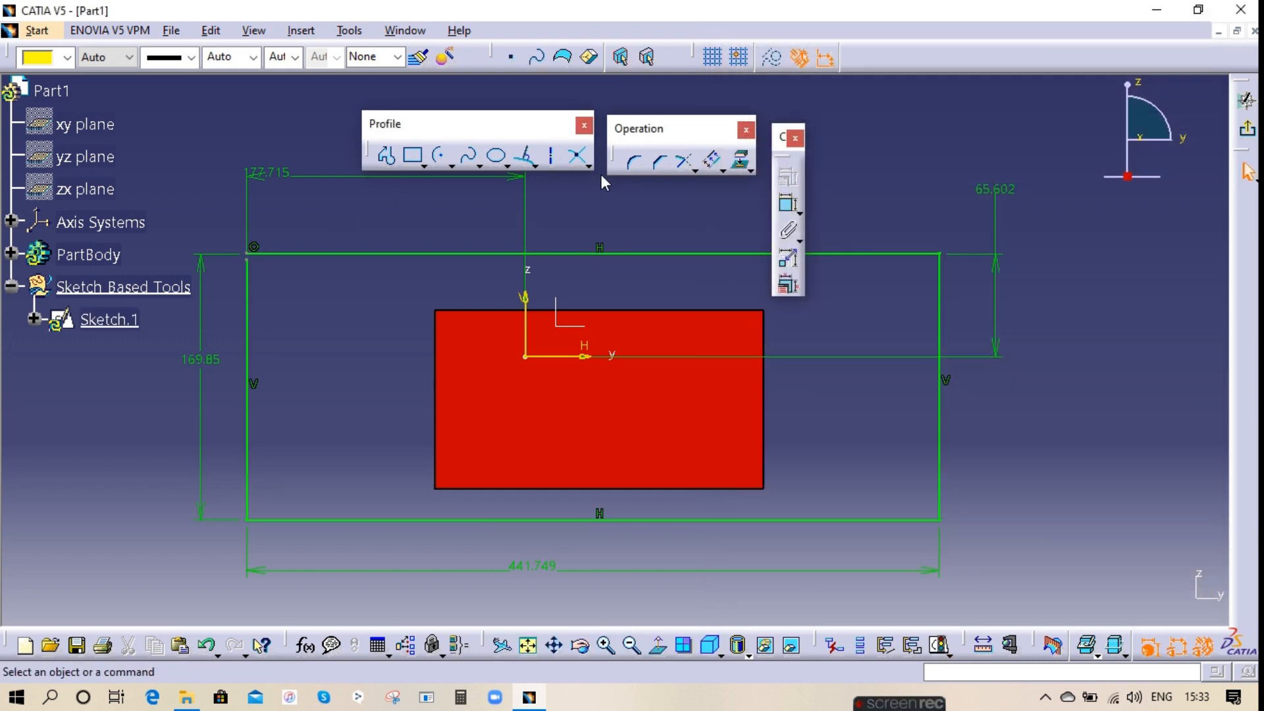
- Trim the rectangle's left side and upper side together to close the corner gap
left_click(683, 162)
left_click(248, 278)
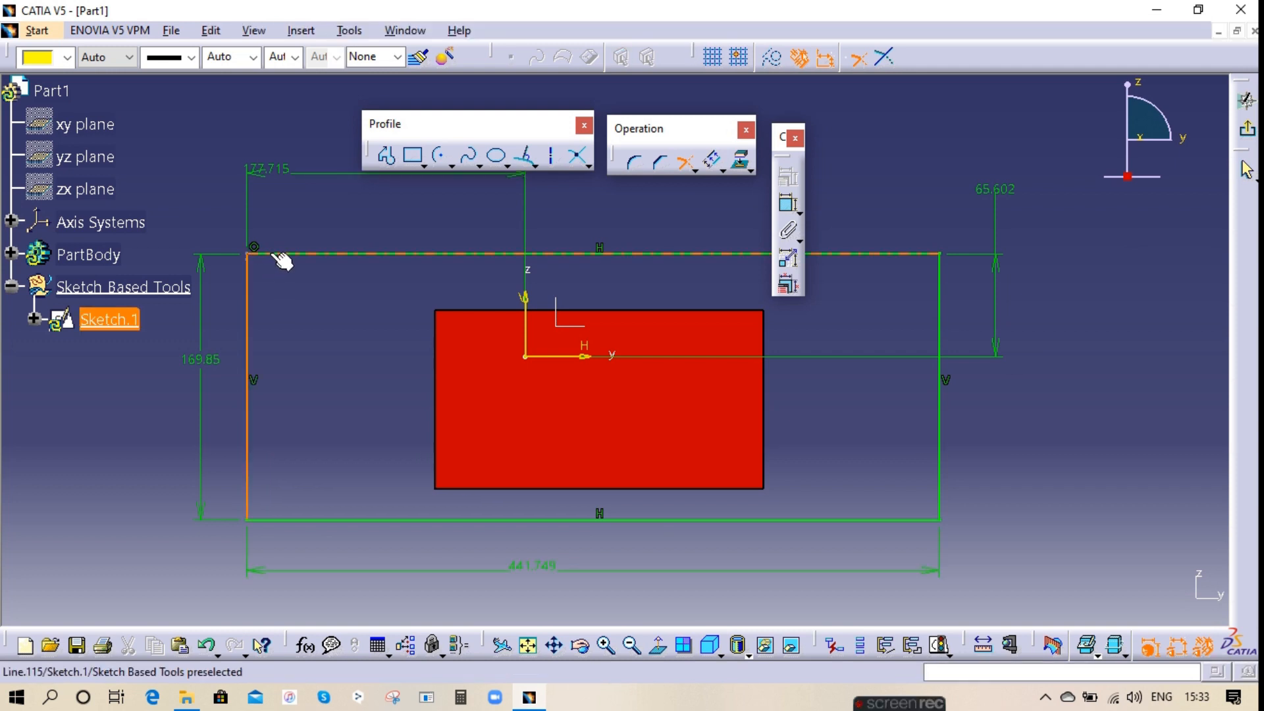
- Recheck the repaired sketch's solving status, its constraint diagnostic and whether its implicit profile is closed
left_click(940, 647)
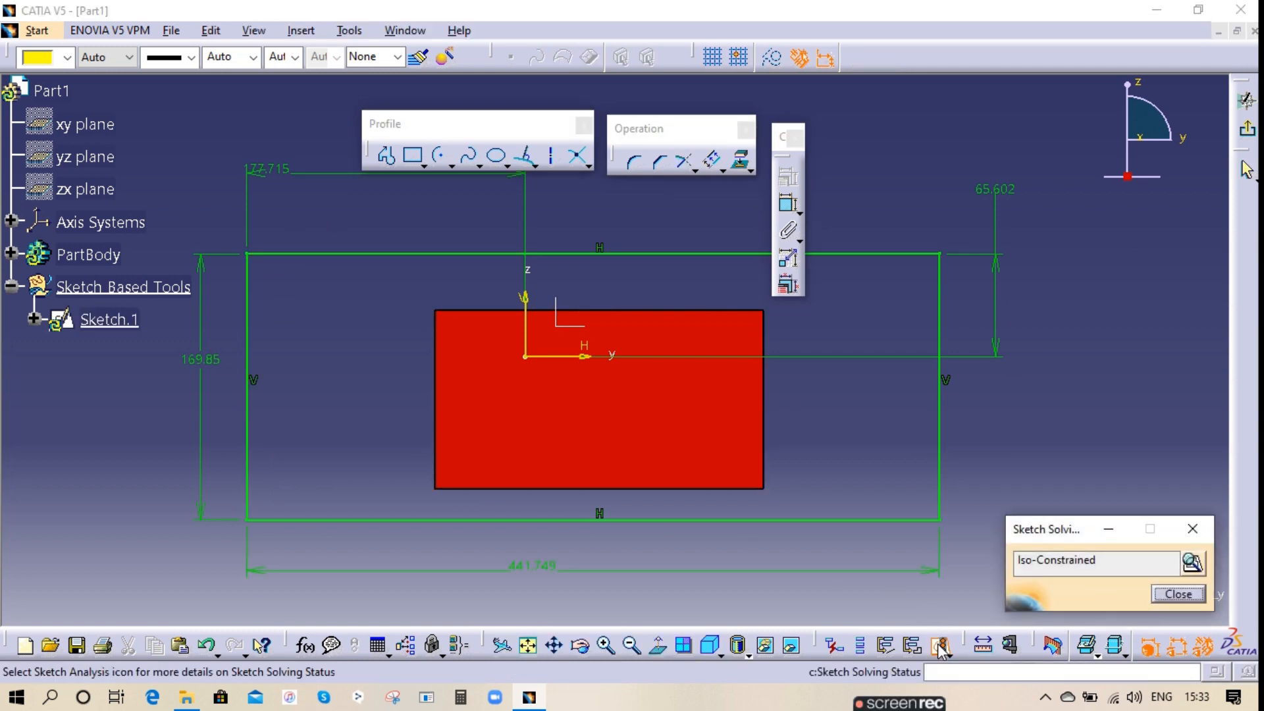
left_click(1192, 563)
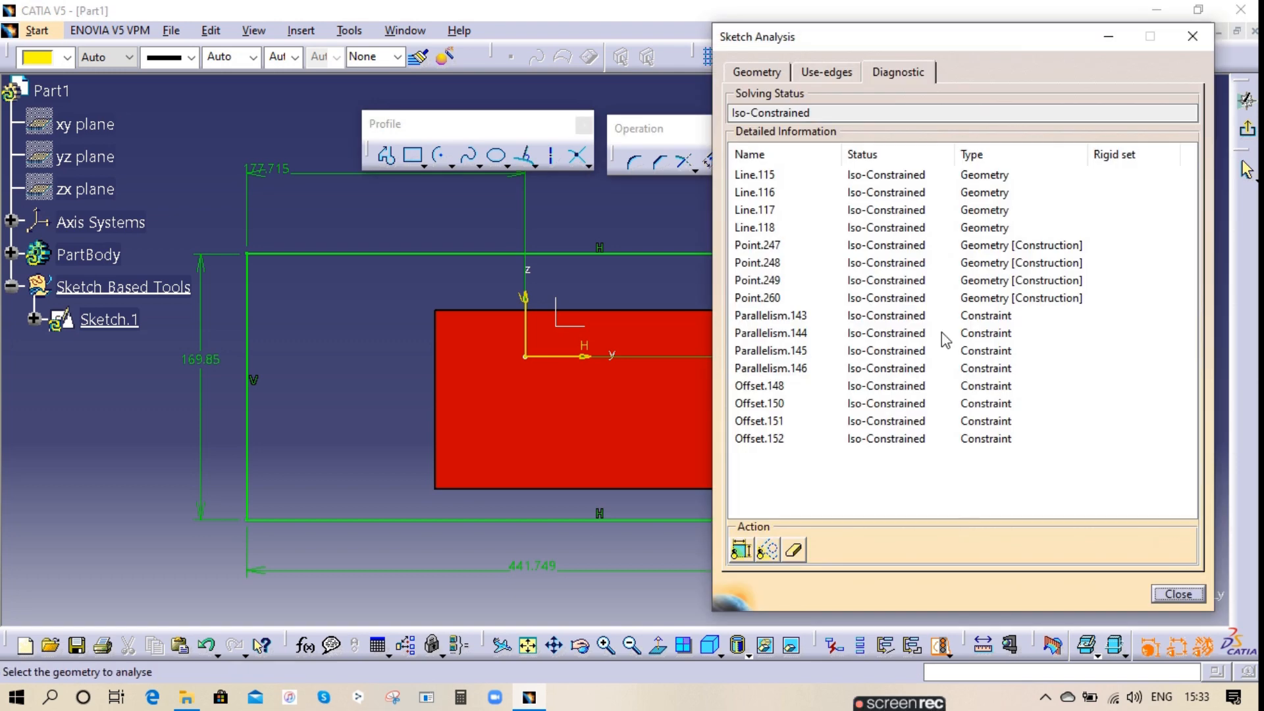
left_click(757, 72)
left_click(863, 183)
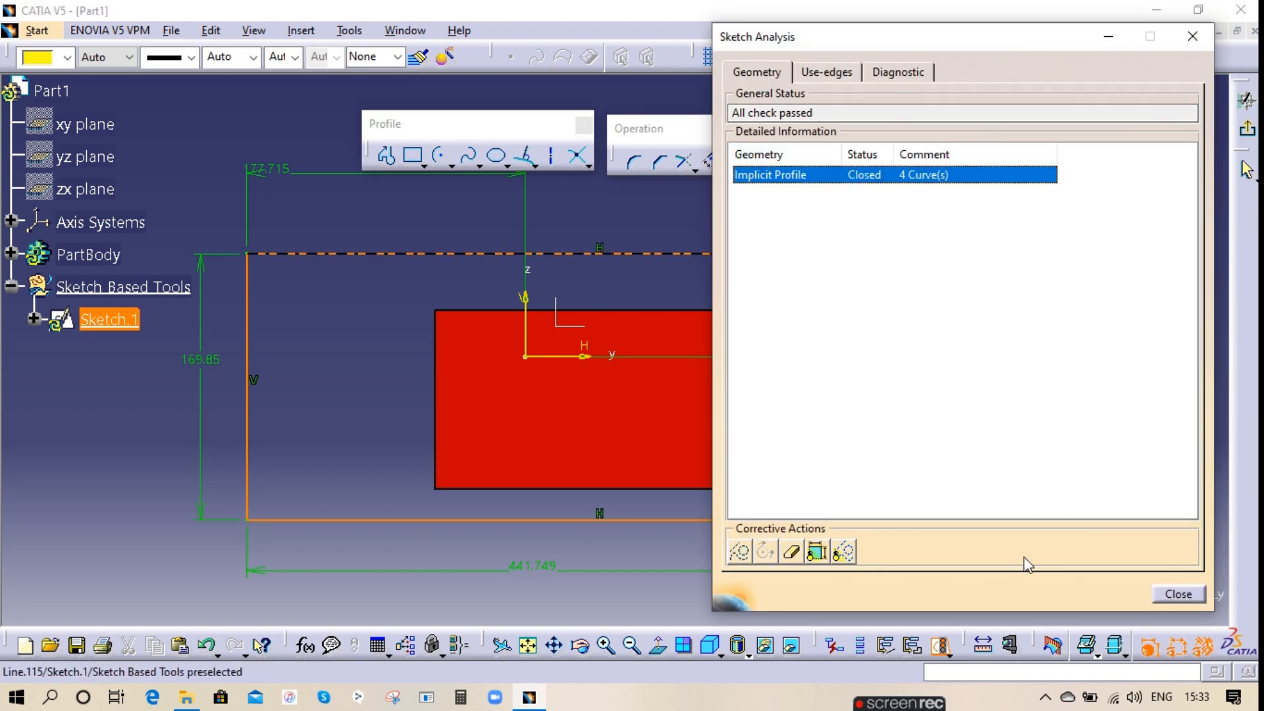
left_click(1174, 594)
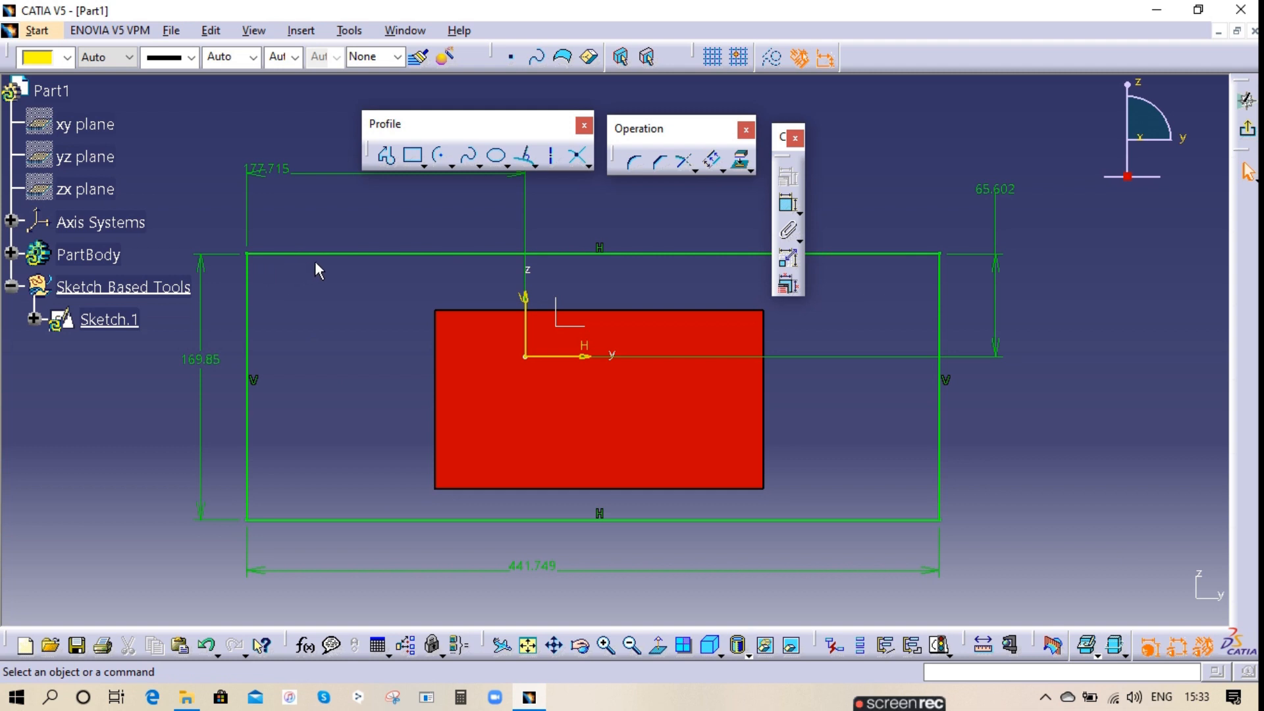
- Reopen Sketch Analysis from the solving status and highlight the implicit profile in the geometry check
left_click(939, 646)
left_click_drag(1103, 566, 1006, 564)
left_click(1192, 564)
left_click(758, 72)
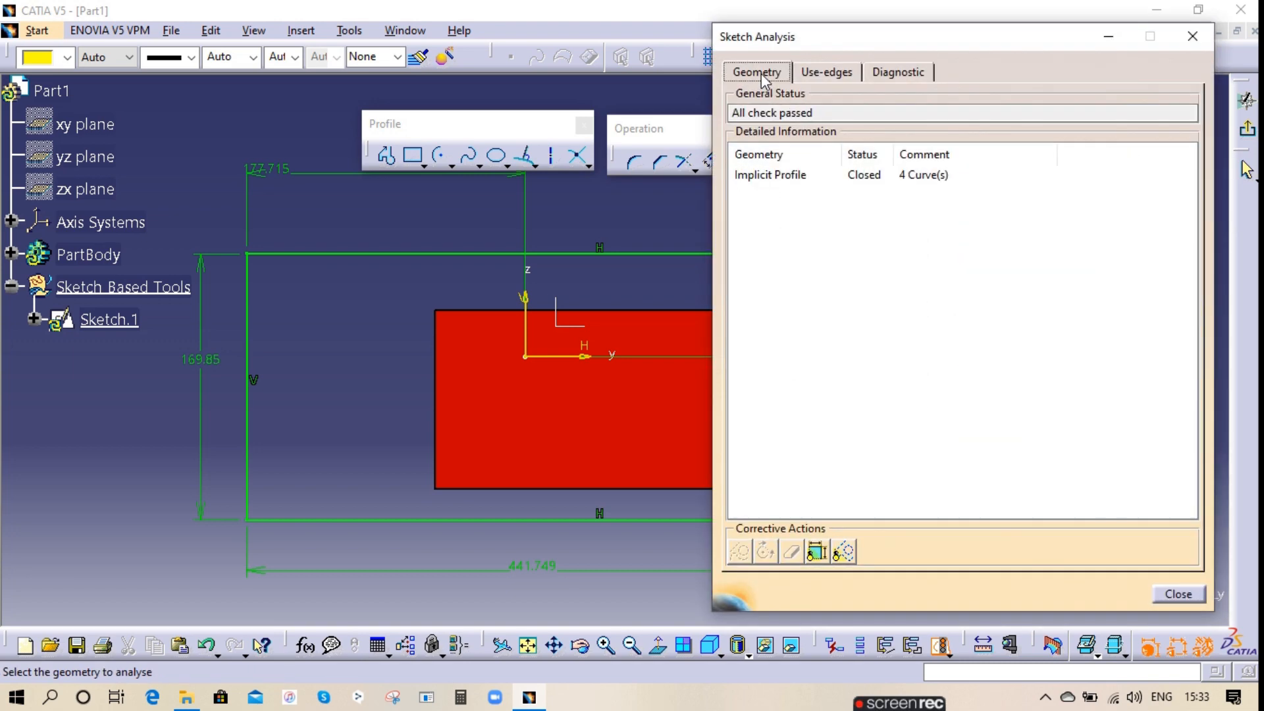
left_click(810, 175)
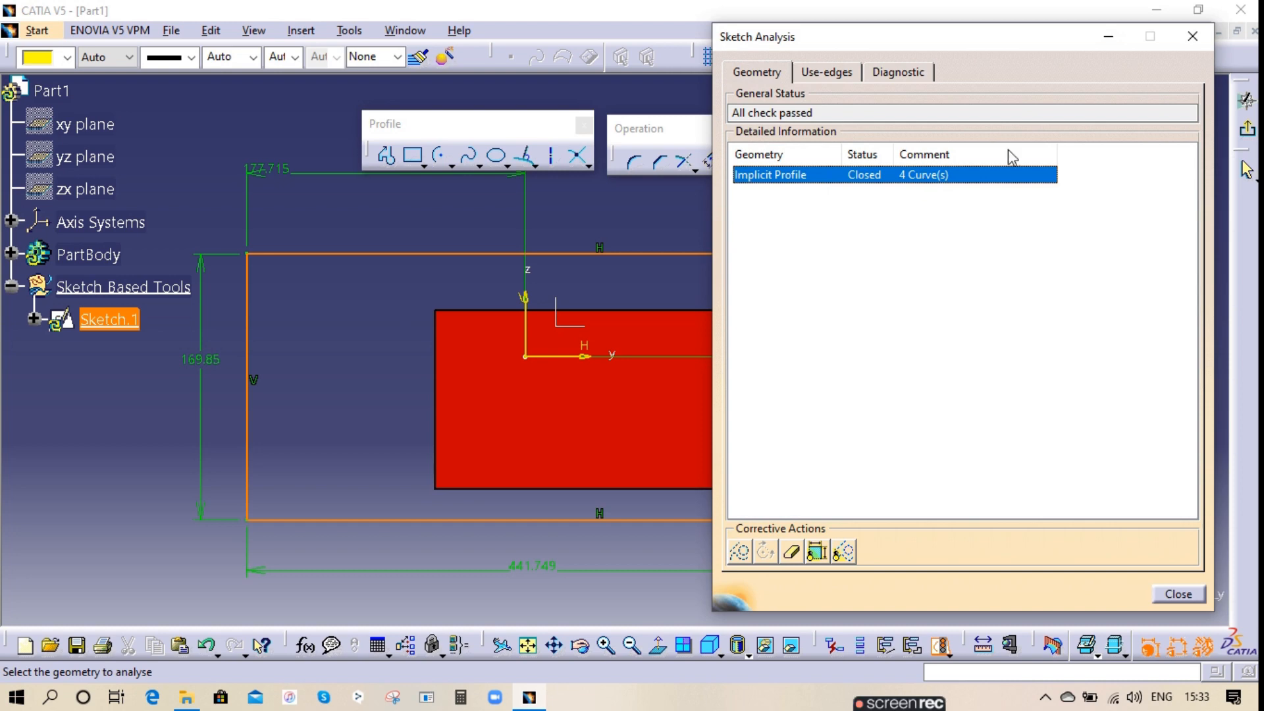
left_click(1192, 36)
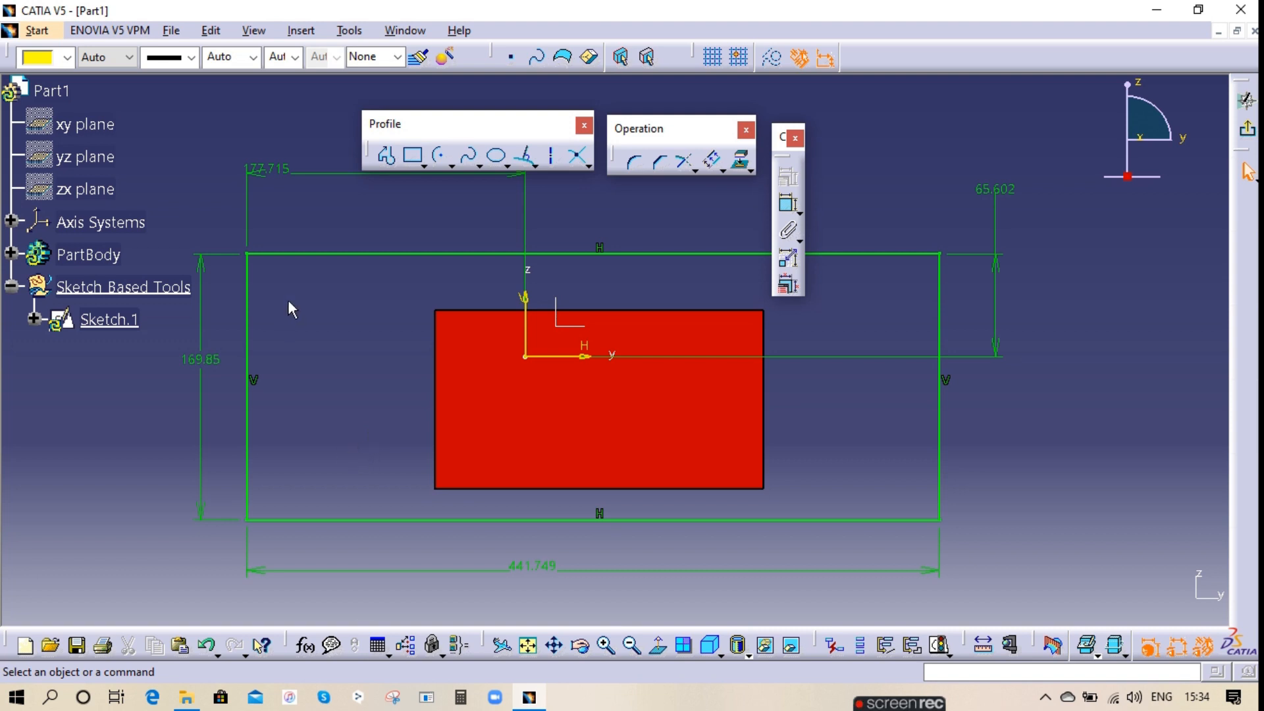
- Move the value of the dimension between the left side and vertical axis toward the middle of its dimension line
left_click(378, 182)
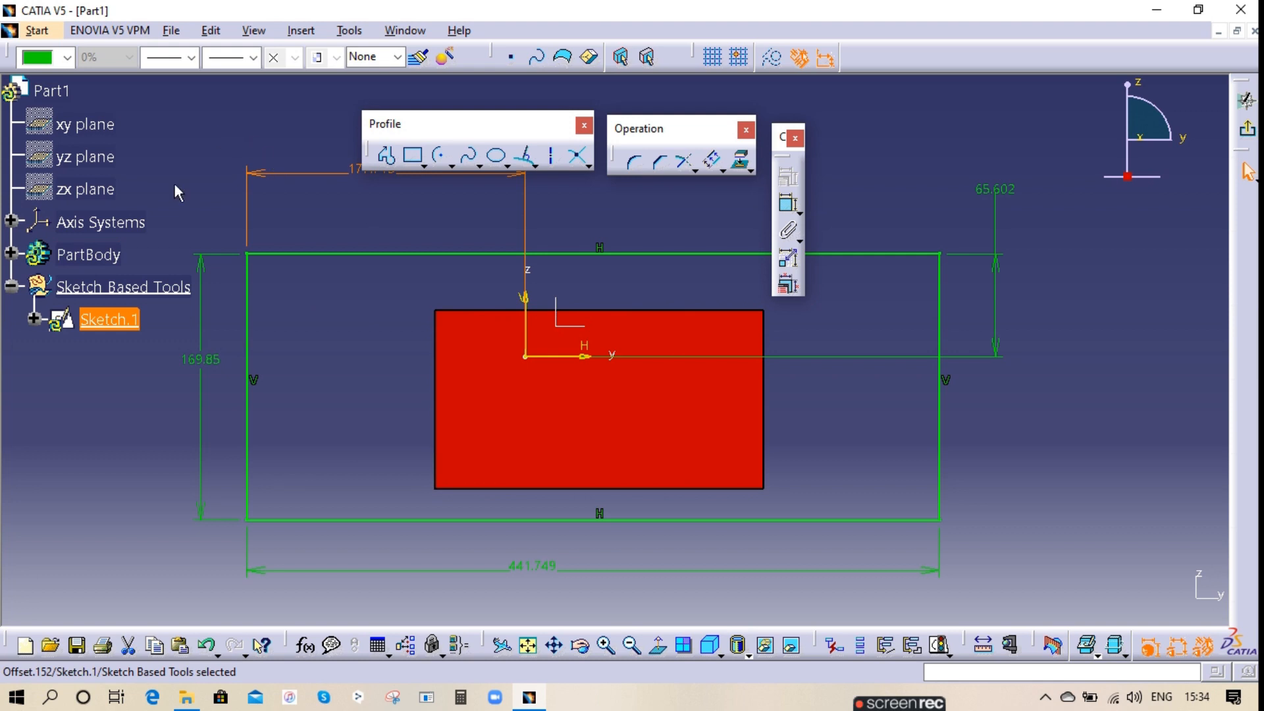
left_click(282, 255)
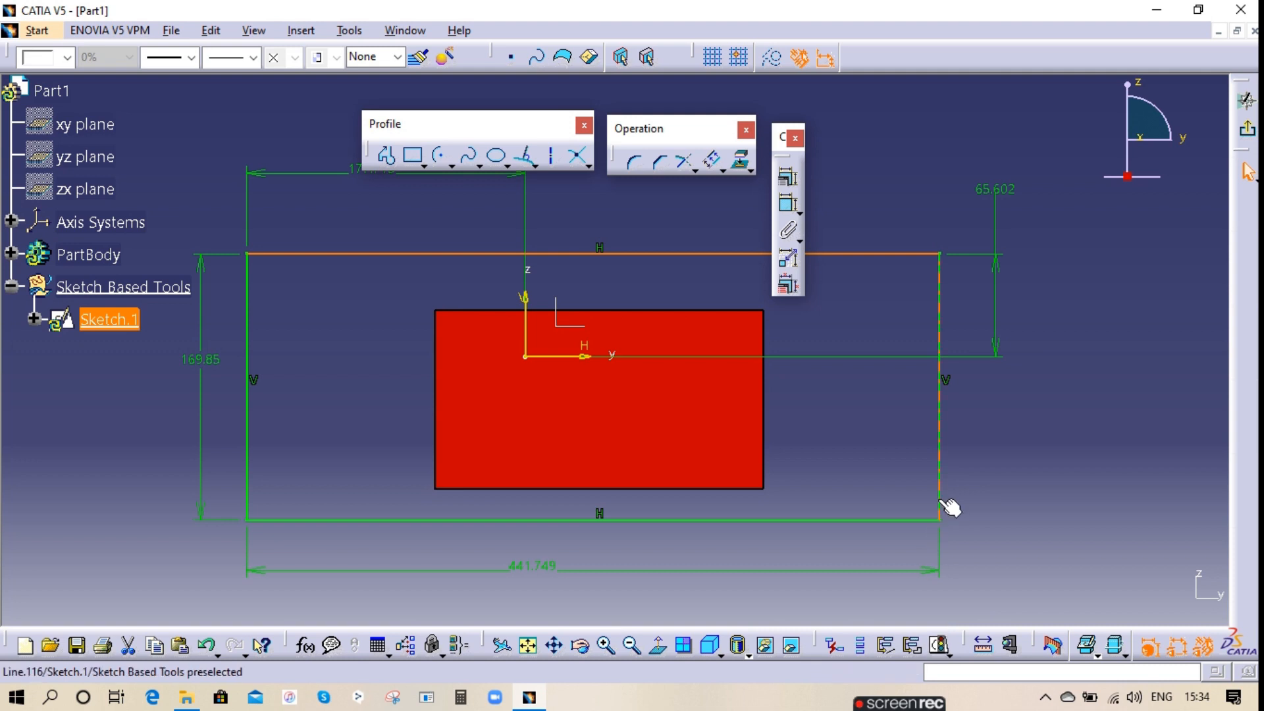
left_click(1066, 452)
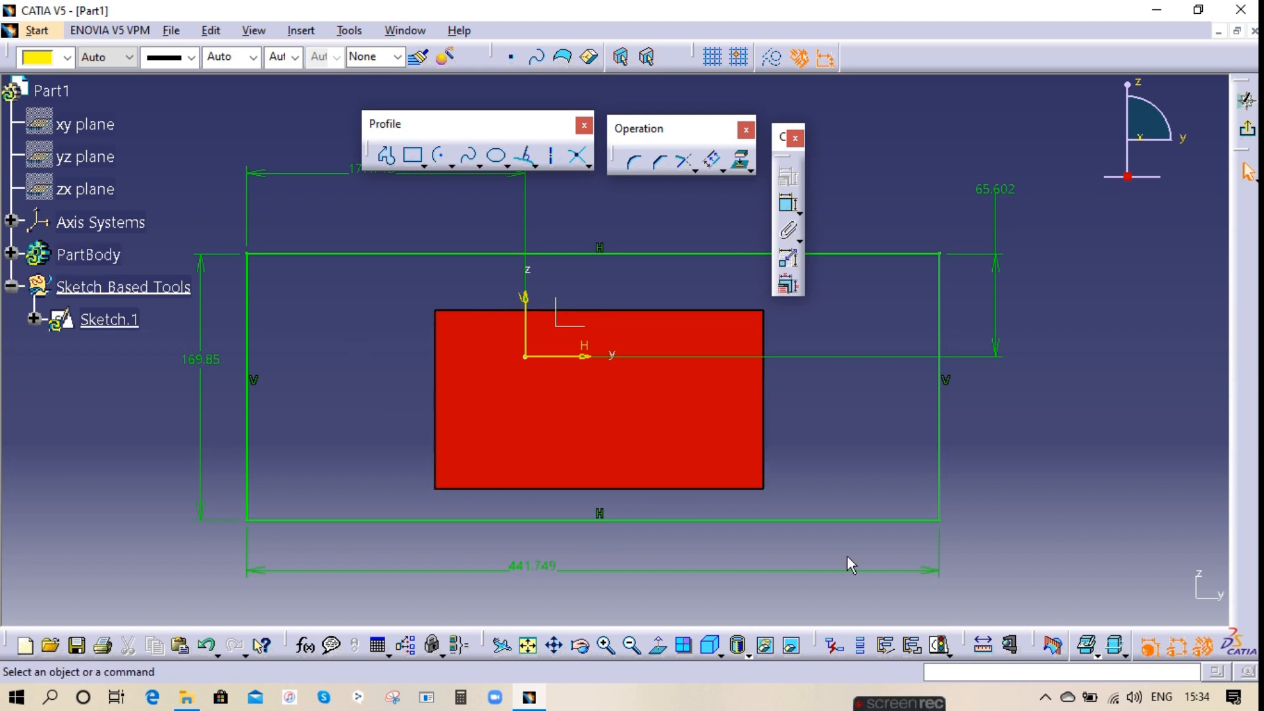
mouse_move(919, 700)
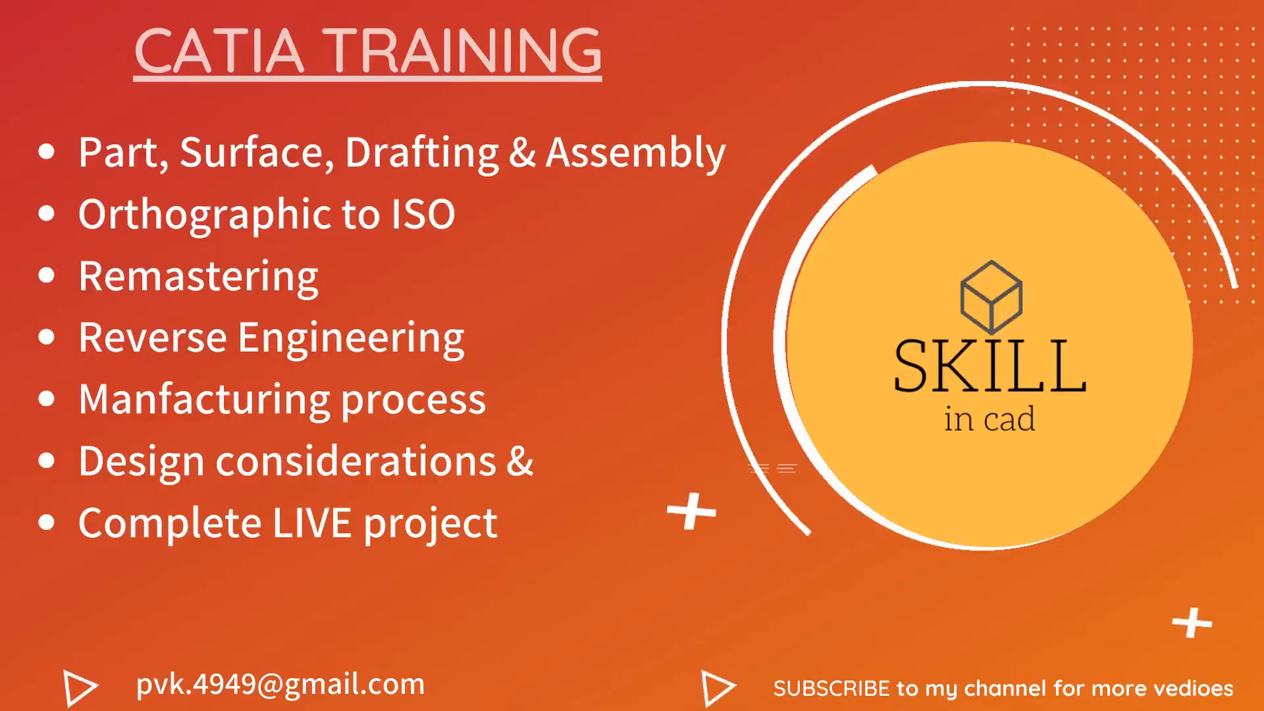